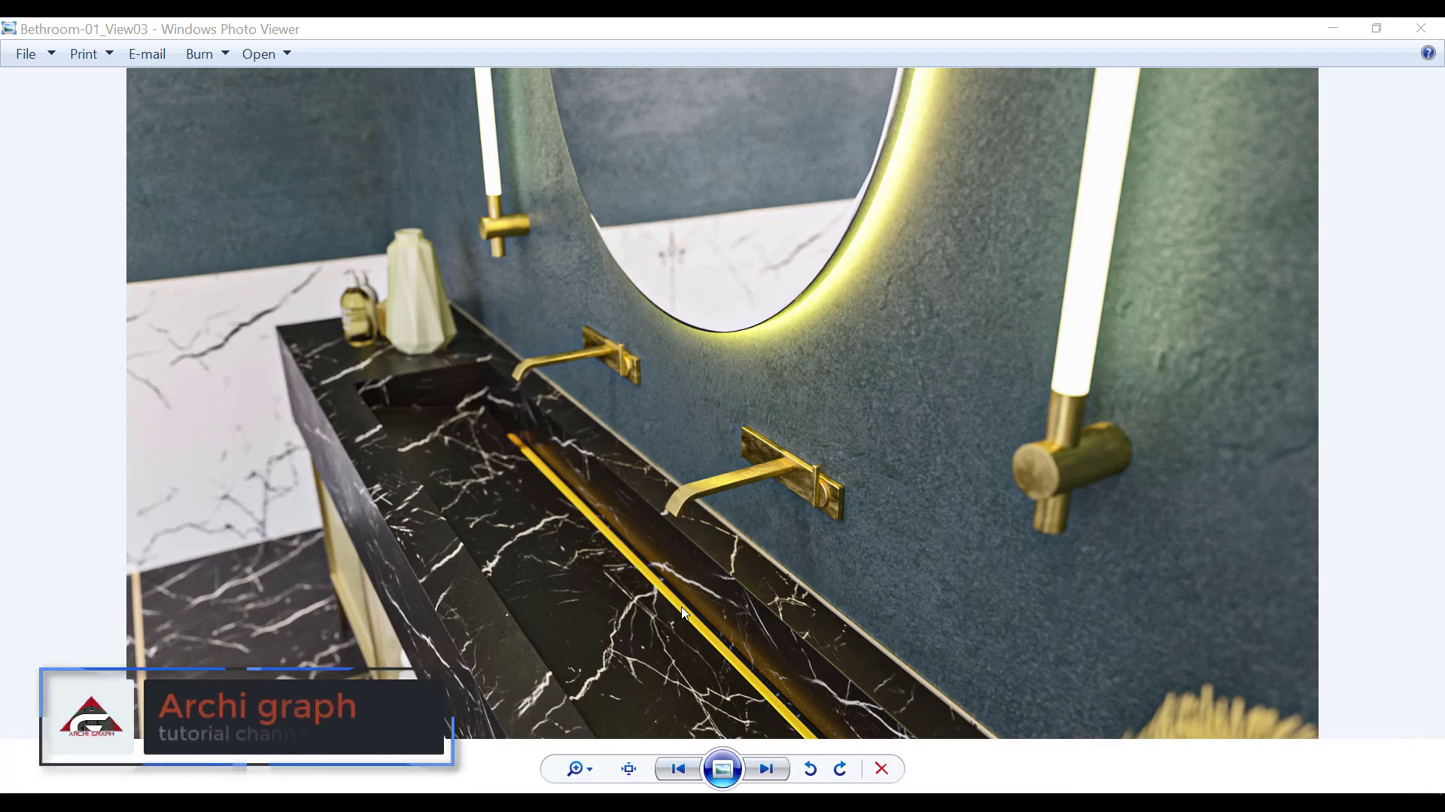
# Zoom into the vanity reference render and back out, then minimize Windows Photo Viewer
pyautogui.scroll(2, 682, 616)
pyautogui.scroll(3, 682, 616)
pyautogui.scroll(1, 682, 616)
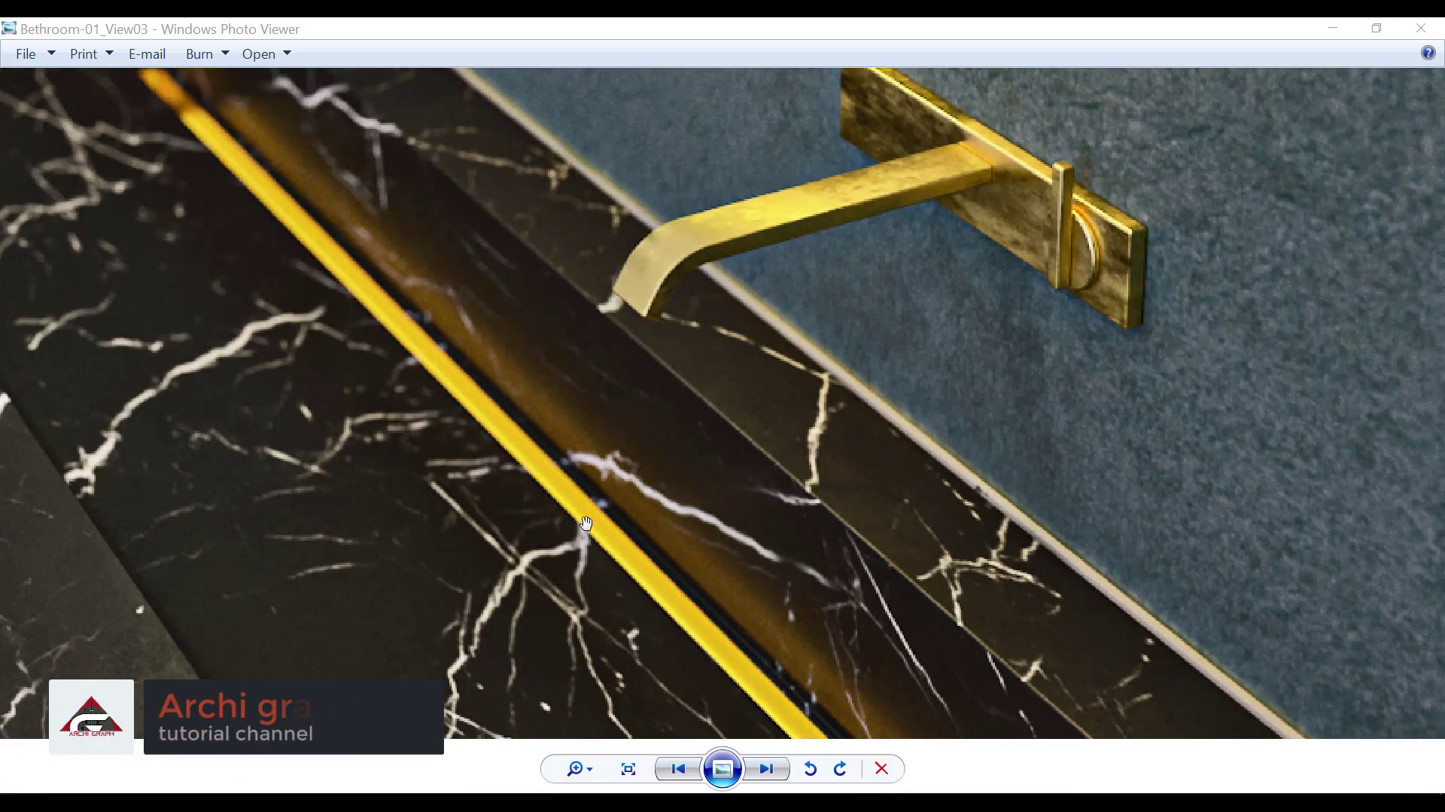
pyautogui.scroll(-1, 586, 522)
pyautogui.scroll(-3, 588, 524)
pyautogui.scroll(-2, 588, 527)
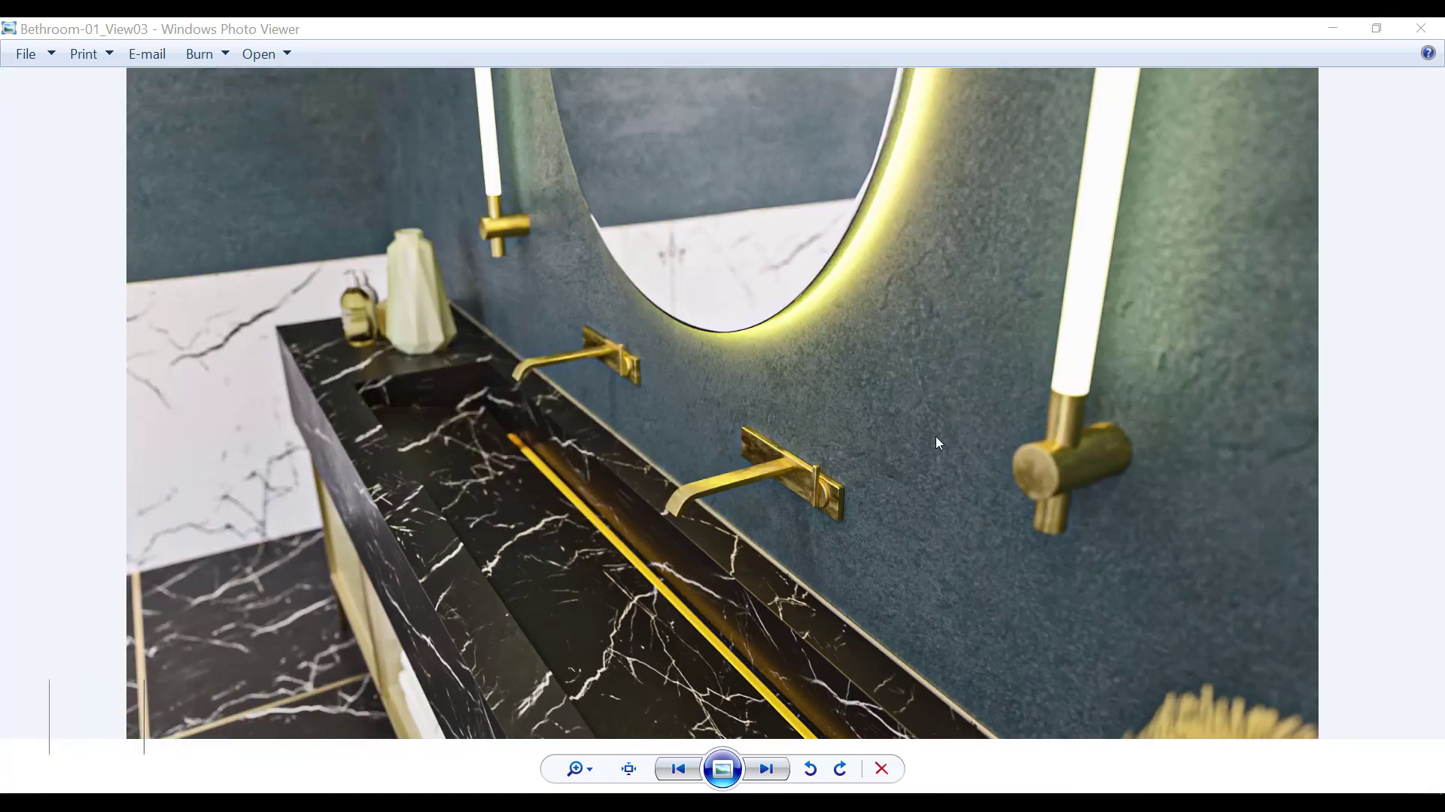
pyautogui.click(1332, 27)
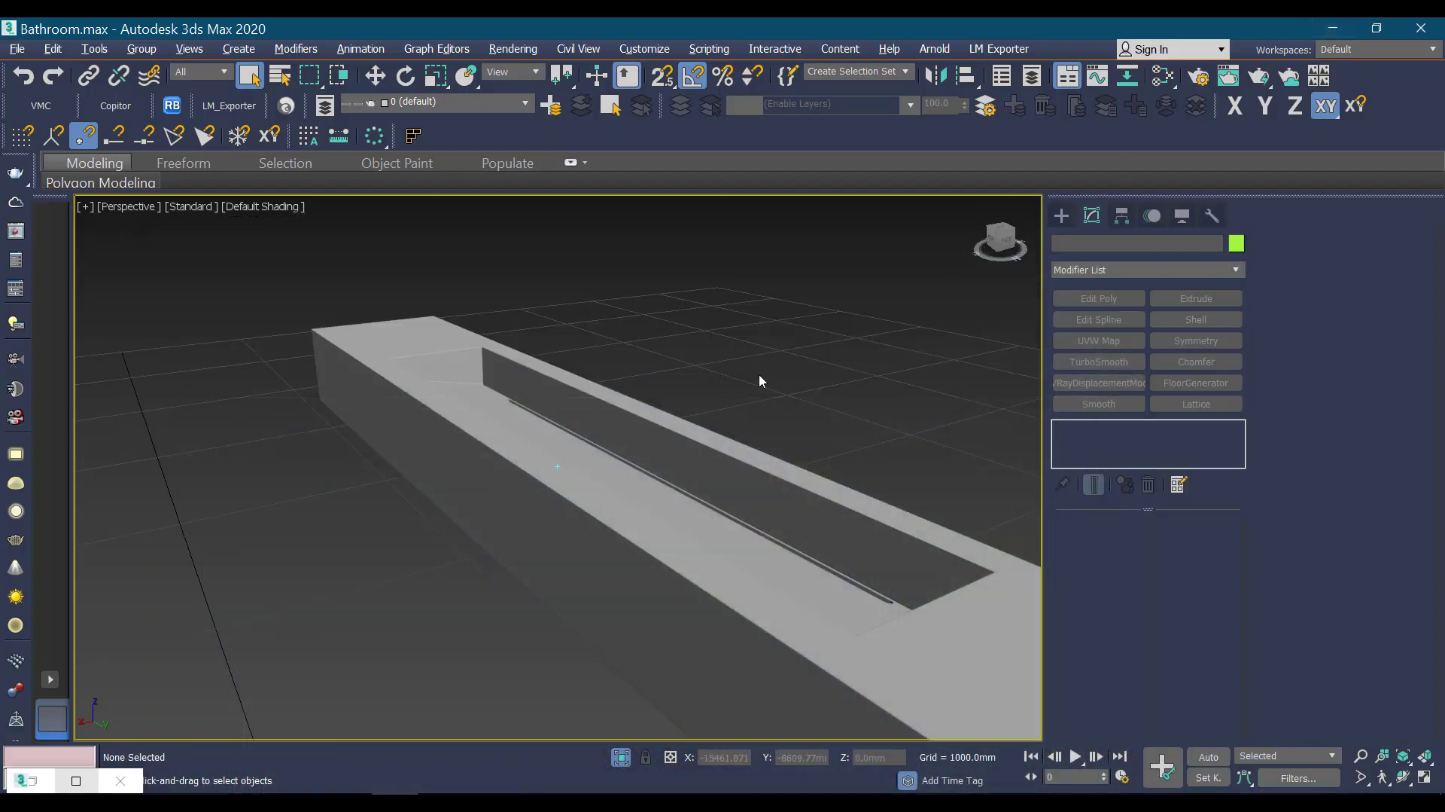
# Select countertop box Box013, orbit to its long side, and open the Slate Material Editor
pyautogui.click(647, 517)
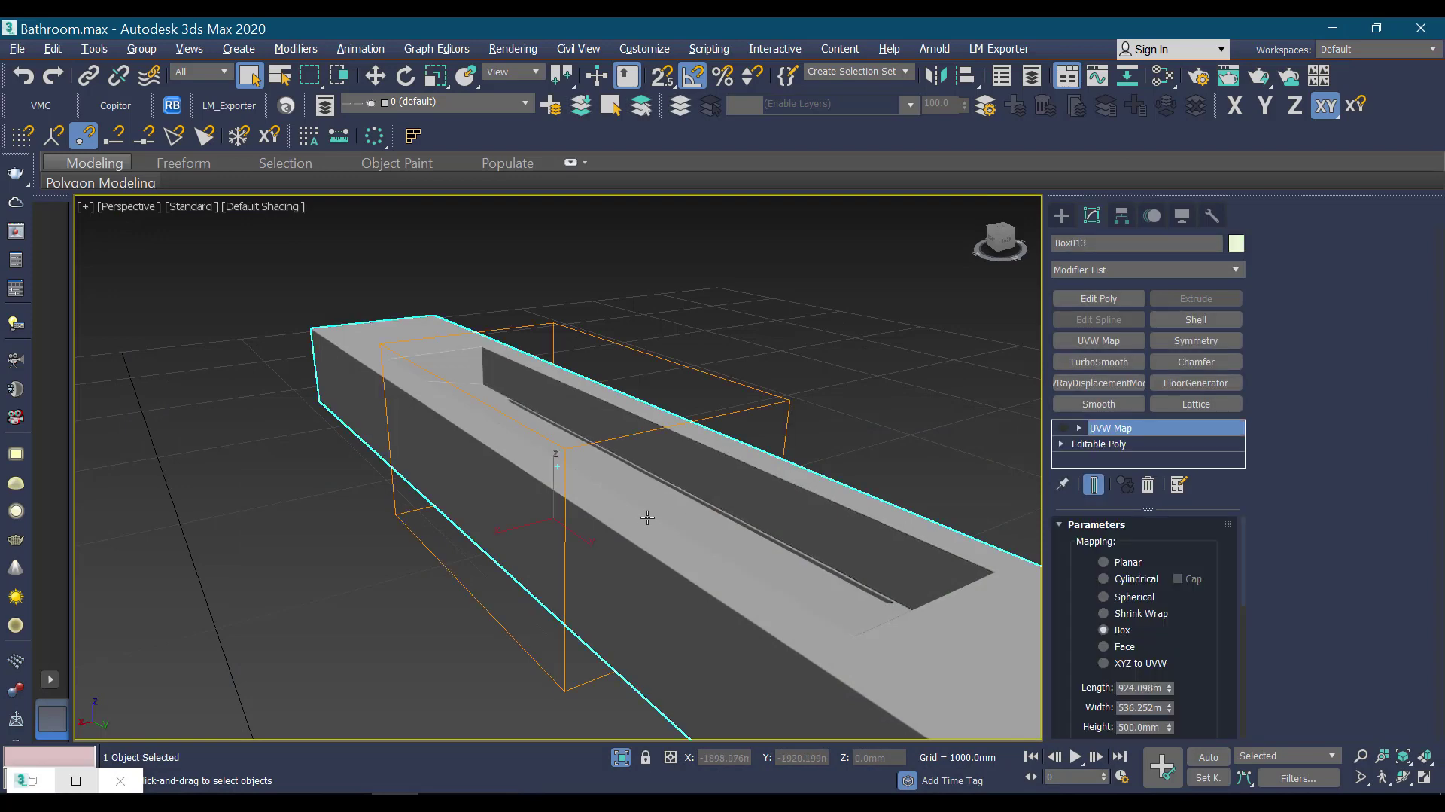
pyautogui.keyDown('alt'); pyautogui.moveTo(647, 517); pyautogui.dragTo(655, 516, button='middle'); pyautogui.keyUp('alt')
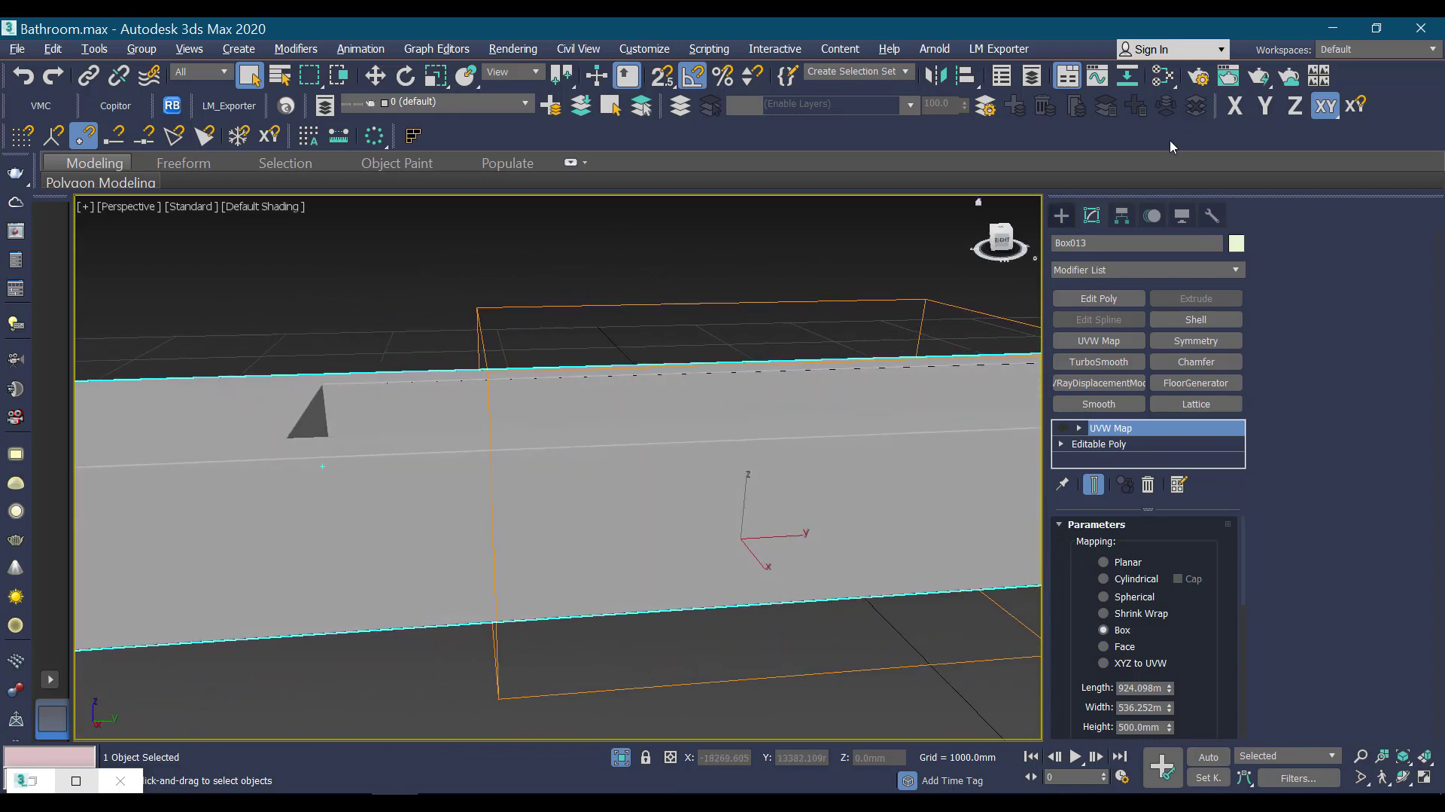
pyautogui.click(1169, 79)
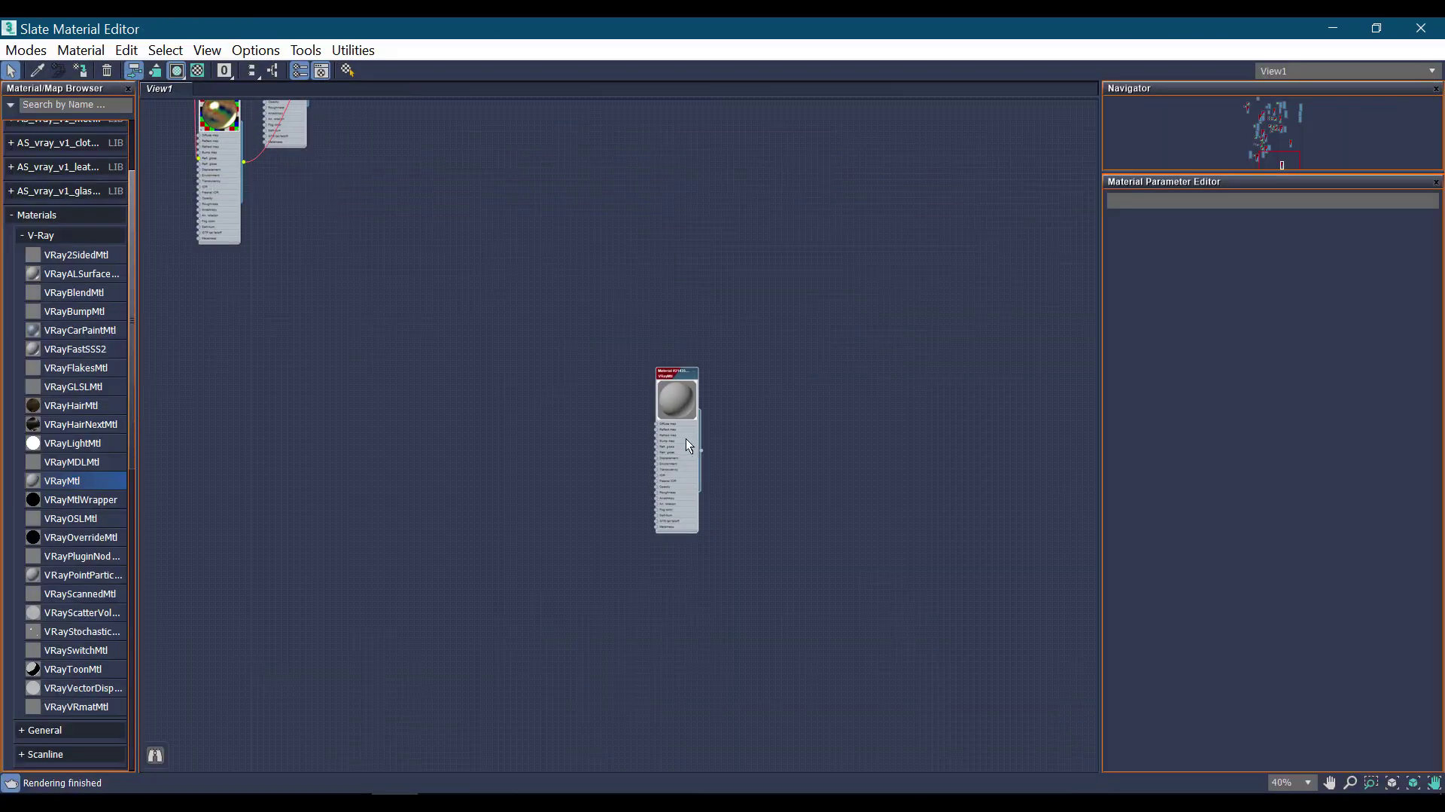
# Show the VRayMtl parameters and add a VRayMtl node from the V-Ray materials menu
pyautogui.scroll(3, 690, 440)
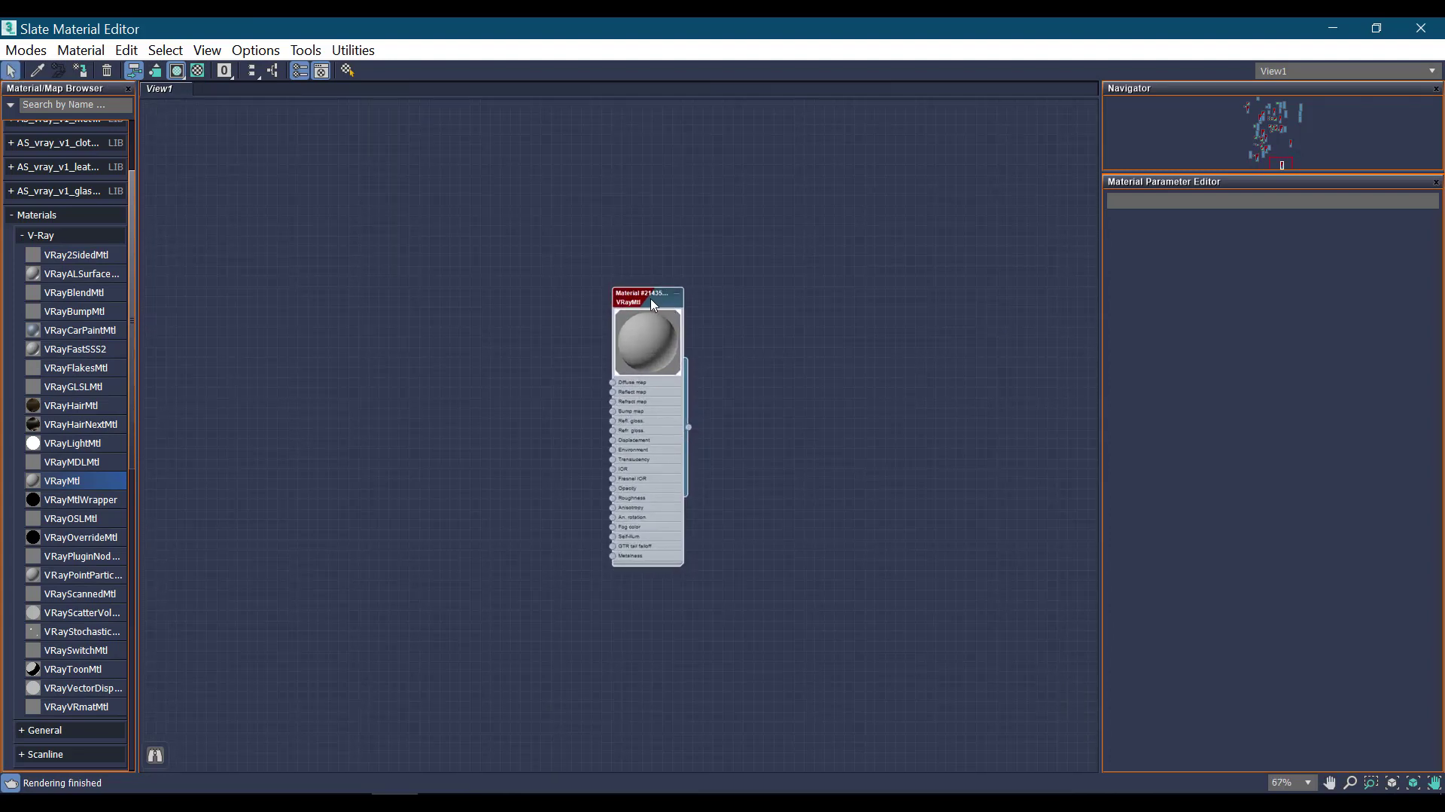
pyautogui.doubleClick(653, 304)
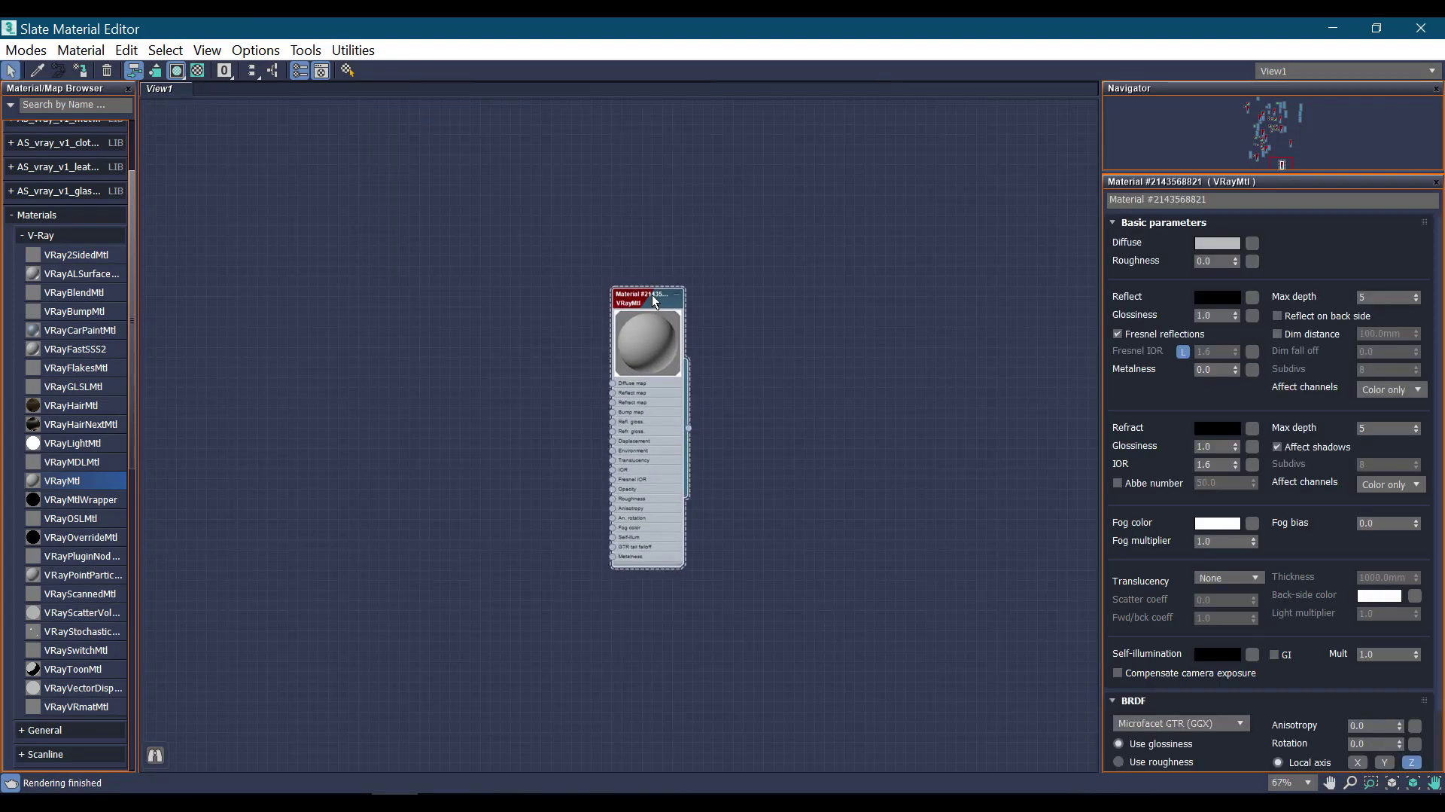
pyautogui.scroll(1, 635, 303)
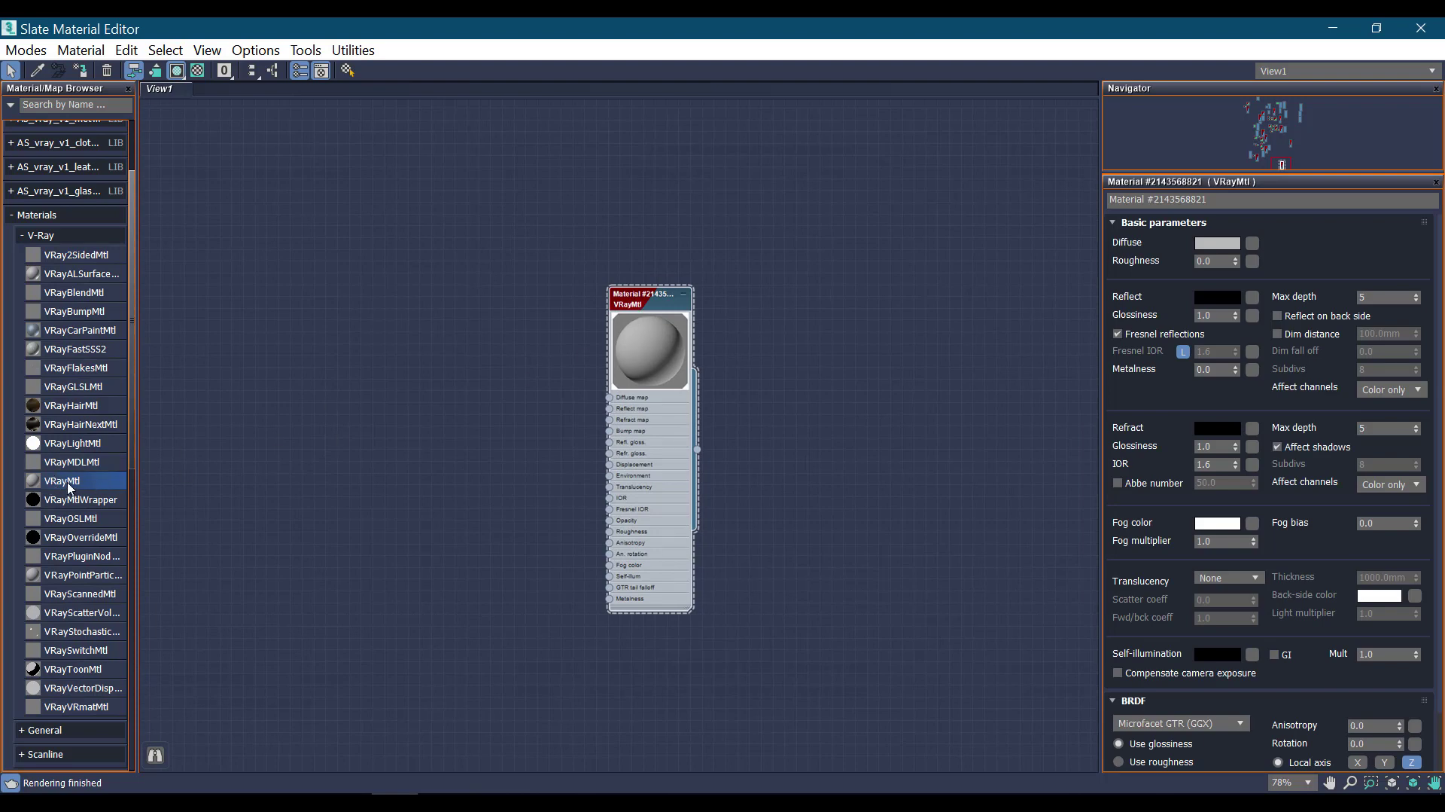
pyautogui.rightClick(475, 309)
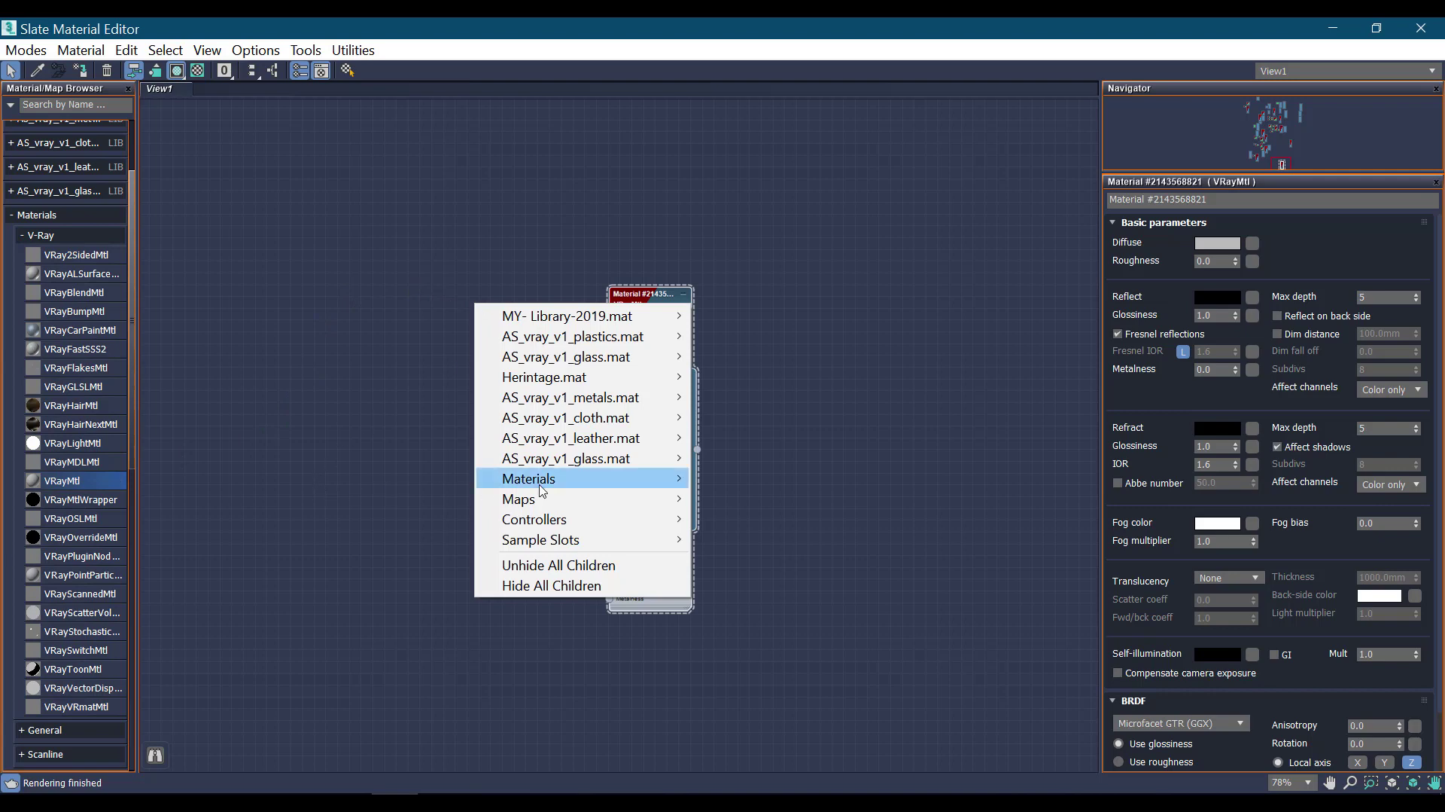
pyautogui.moveTo(529, 479)
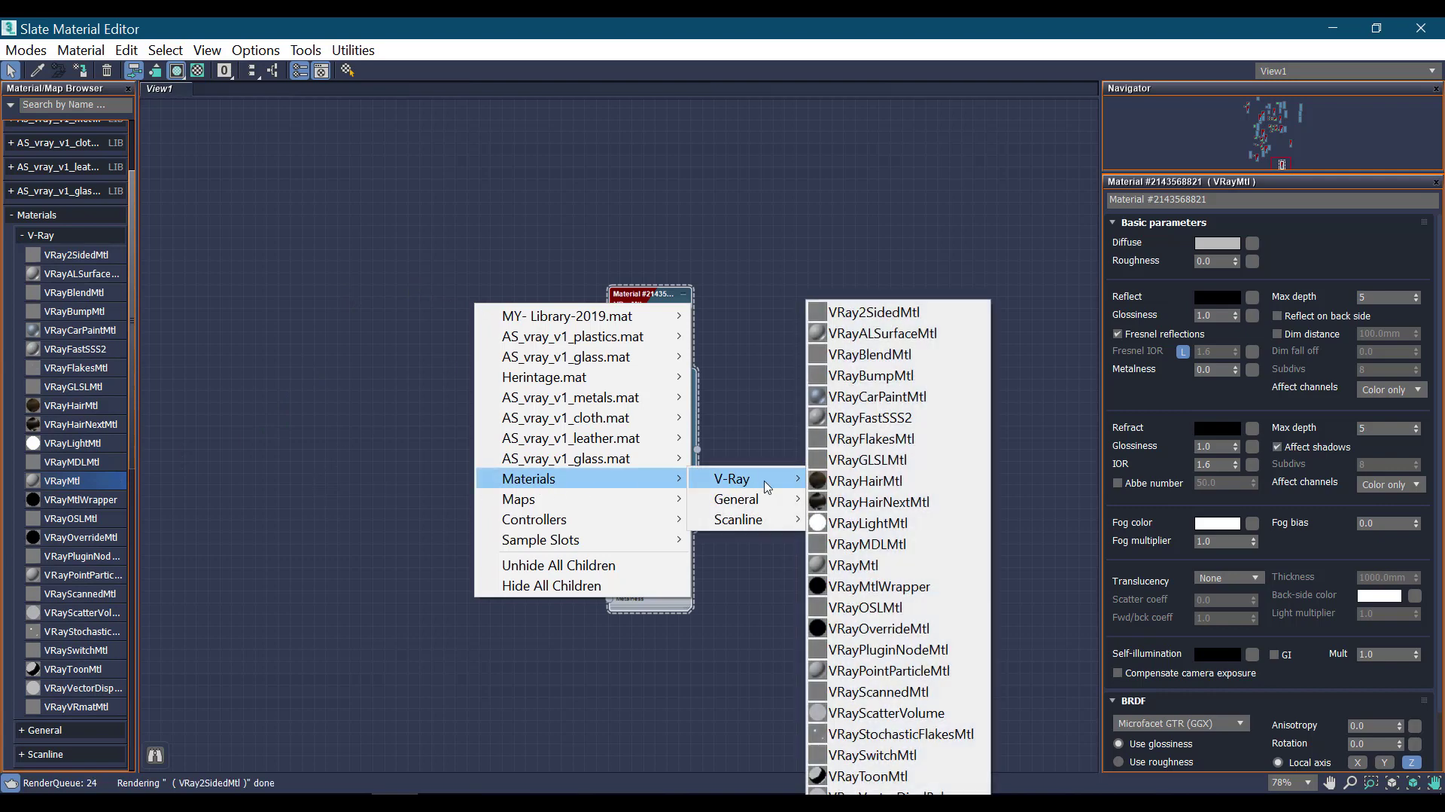
pyautogui.moveTo(745, 479)
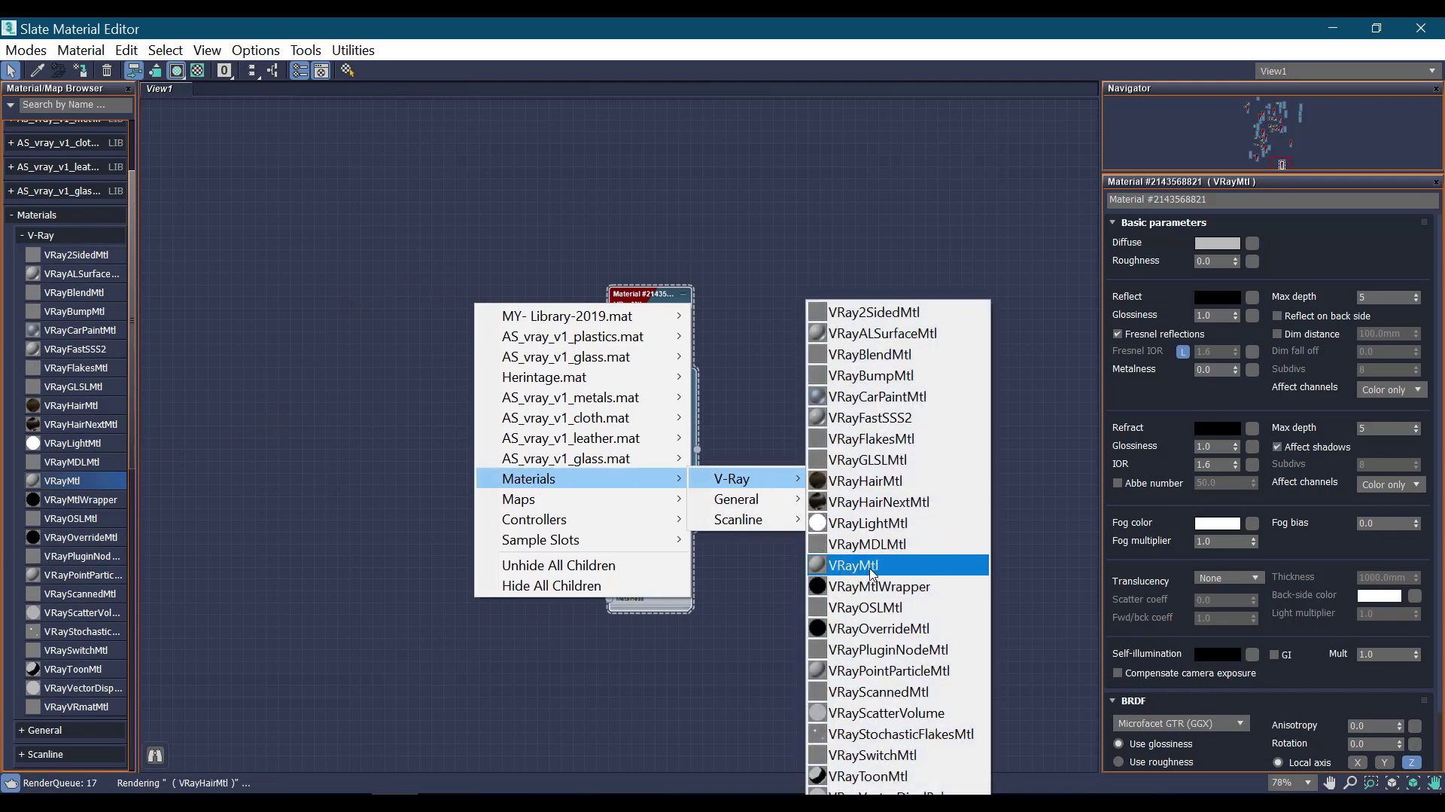
pyautogui.click(757, 232)
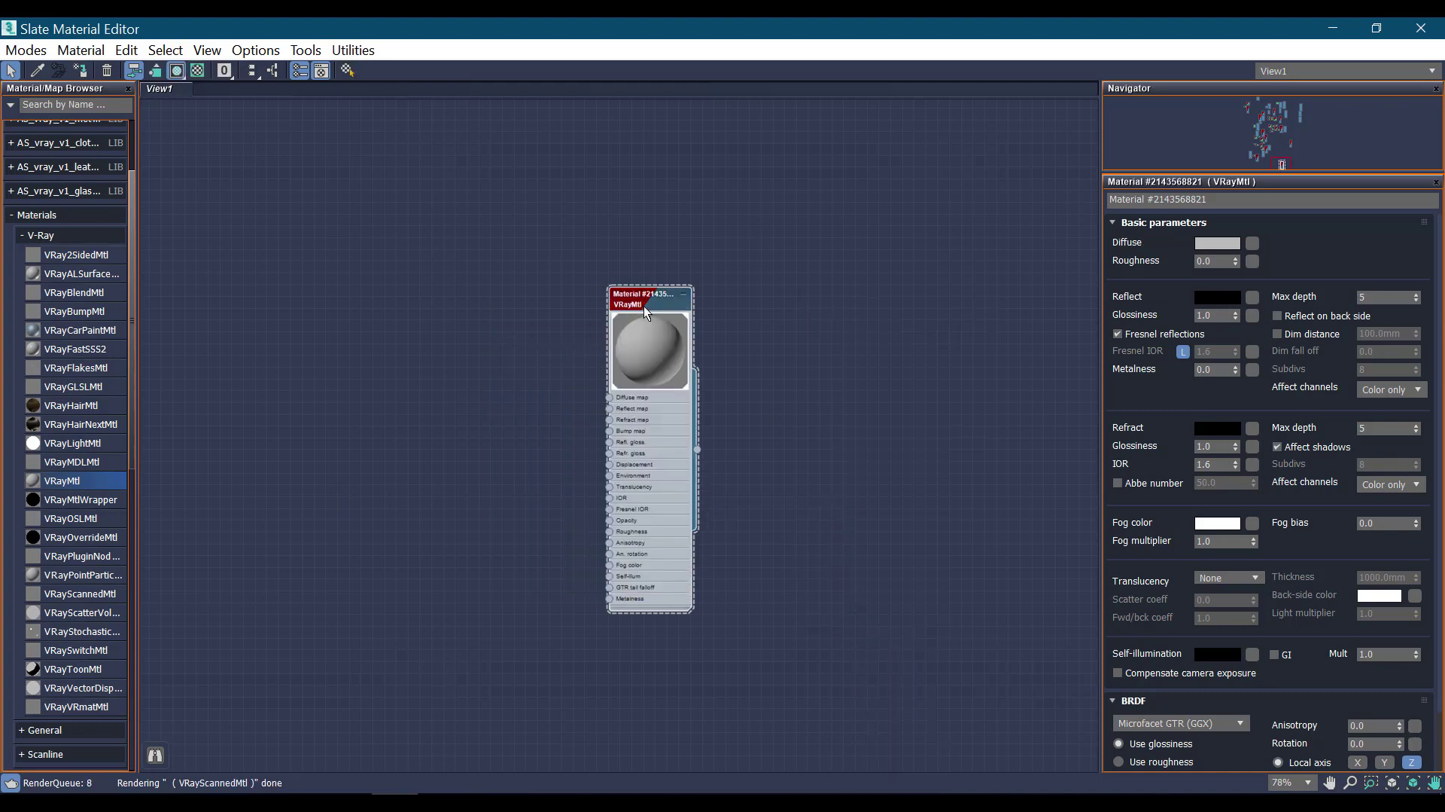
pyautogui.moveTo(644, 304); pyautogui.dragTo(787, 312)
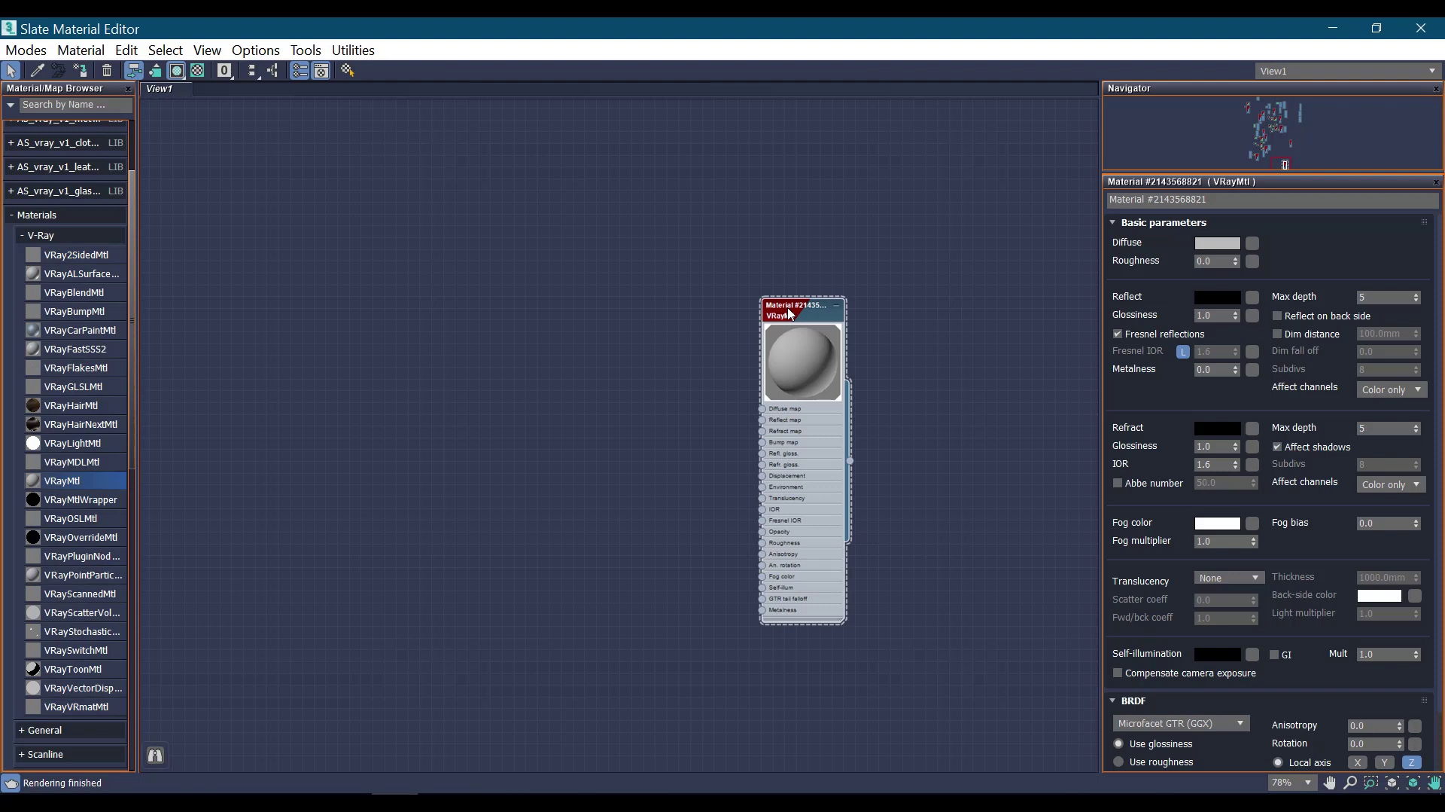
# Turn on the checkered background behind the material's preview sphere and reposition the node
pyautogui.scroll(1, 789, 319)
pyautogui.scroll(1, 776, 311)
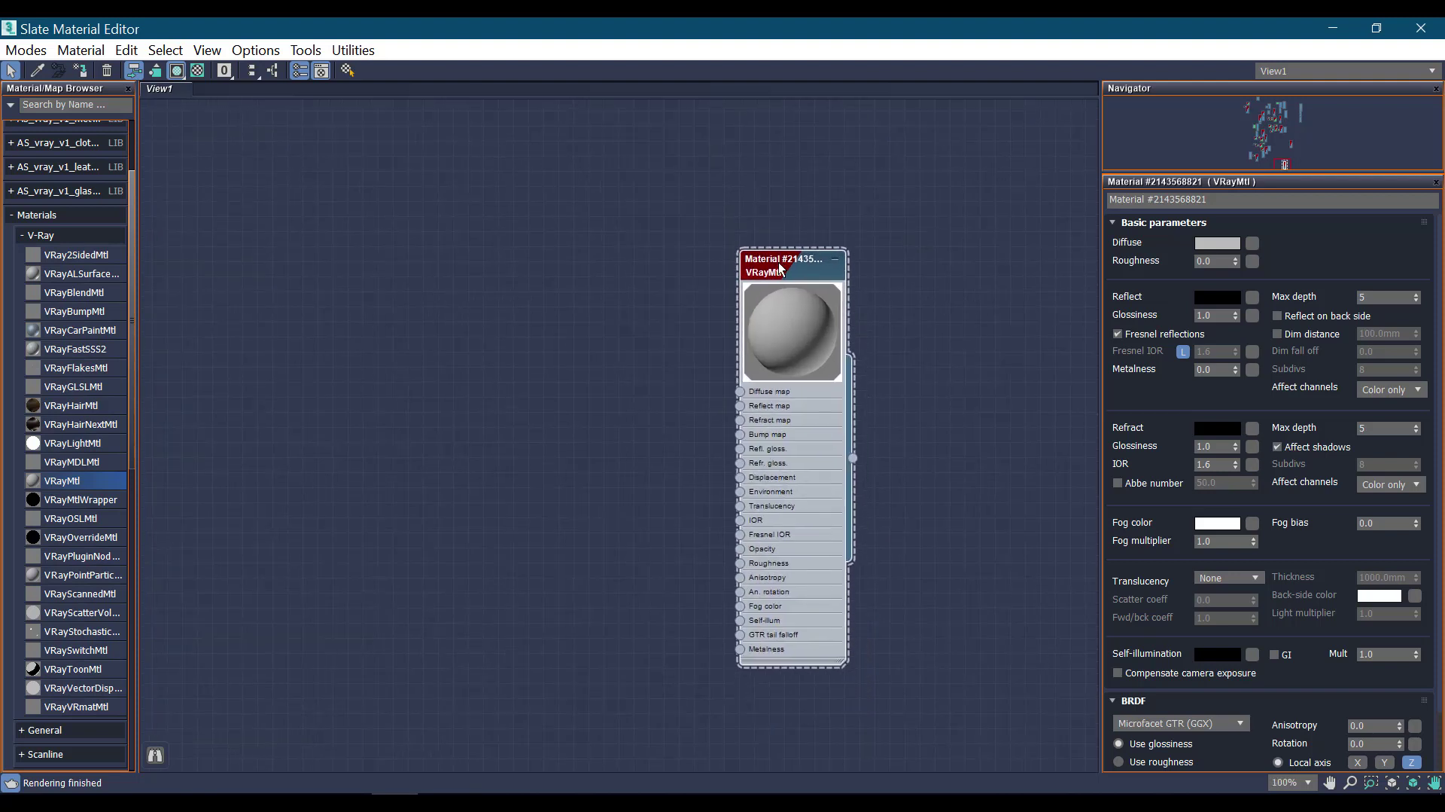
pyautogui.click(198, 70)
pyautogui.moveTo(786, 272); pyautogui.dragTo(742, 258)
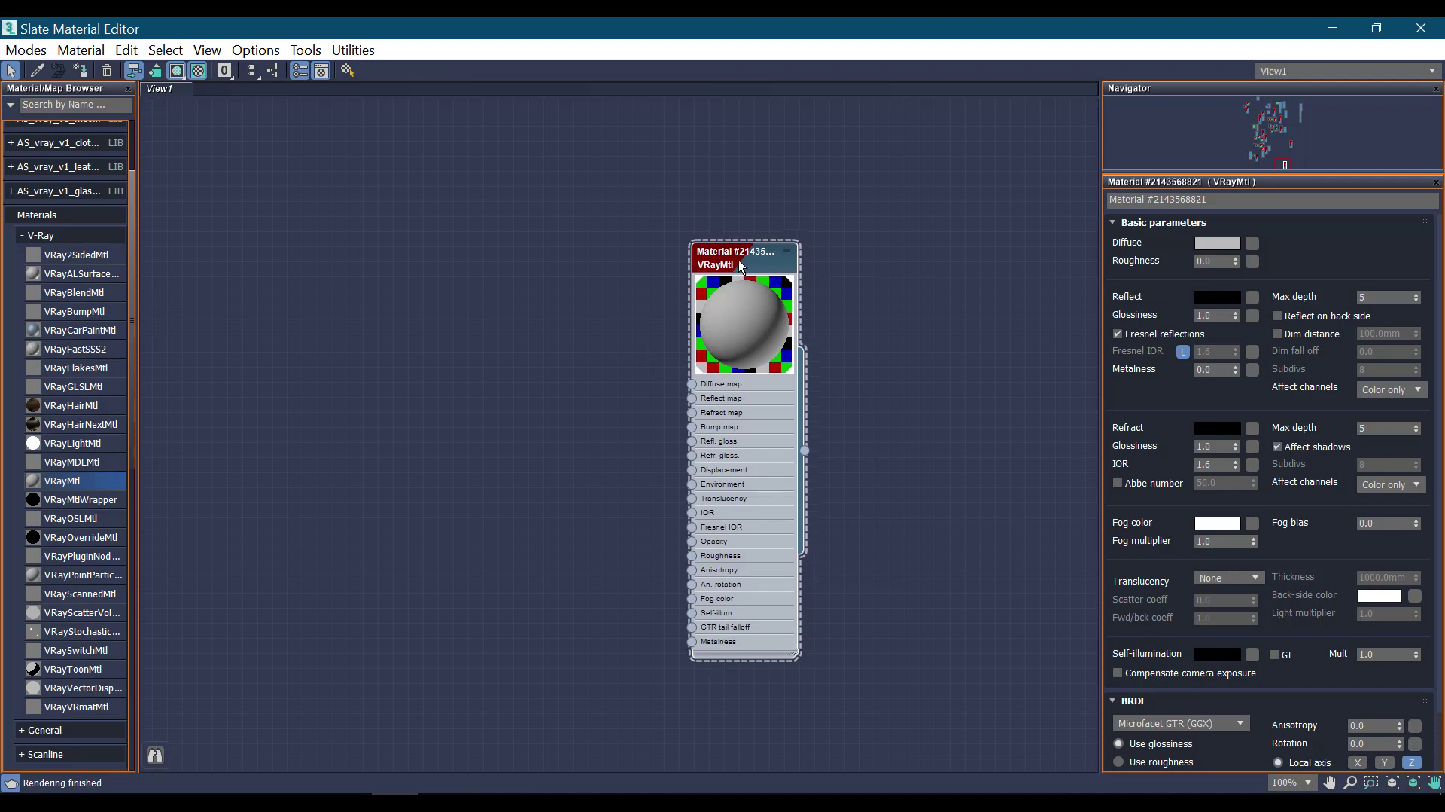
# Open an enlarged floating material preview beside the node, then bring up the black marble texture folder
pyautogui.rightClick(745, 296)
pyautogui.click(798, 314)
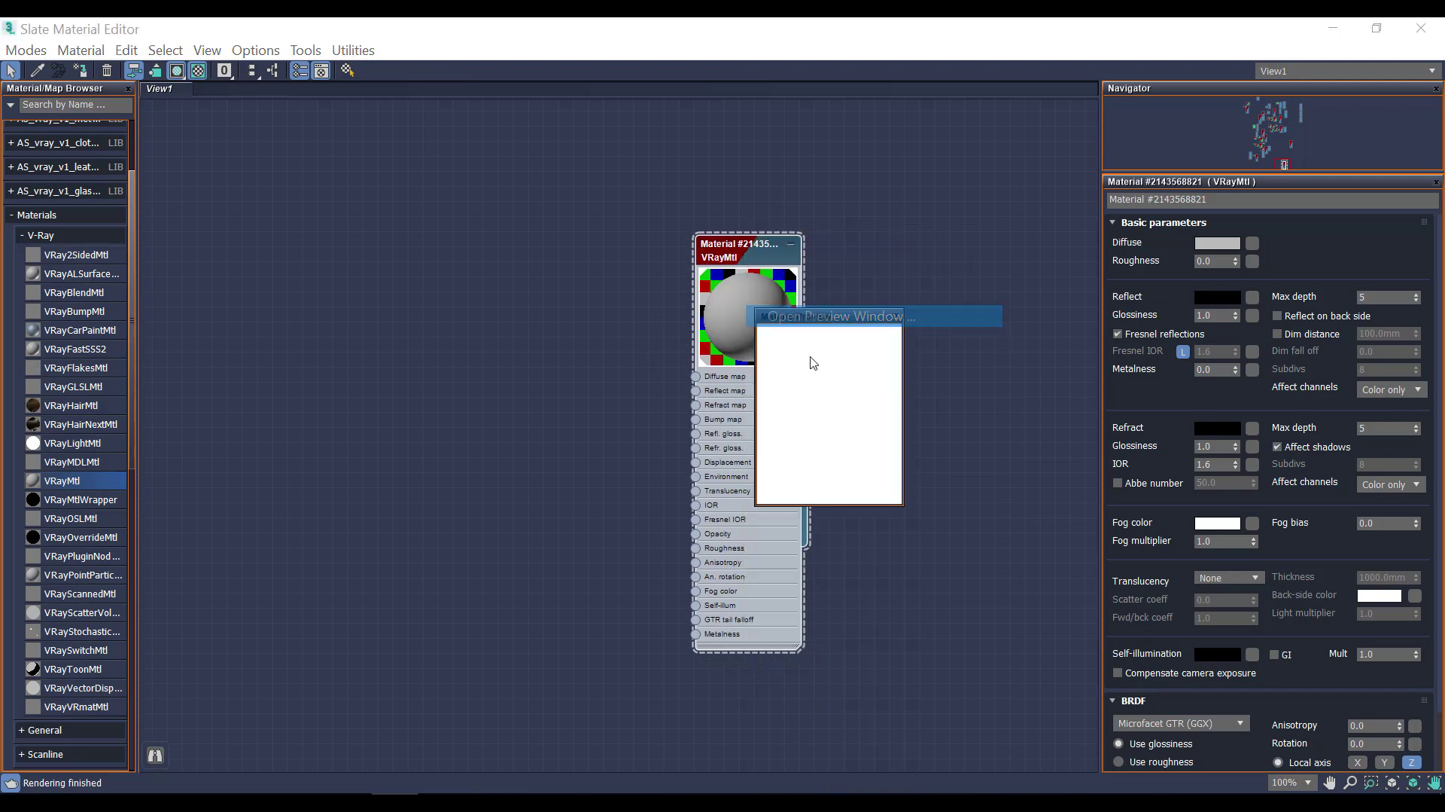
pyautogui.moveTo(902, 504); pyautogui.dragTo(1045, 645)
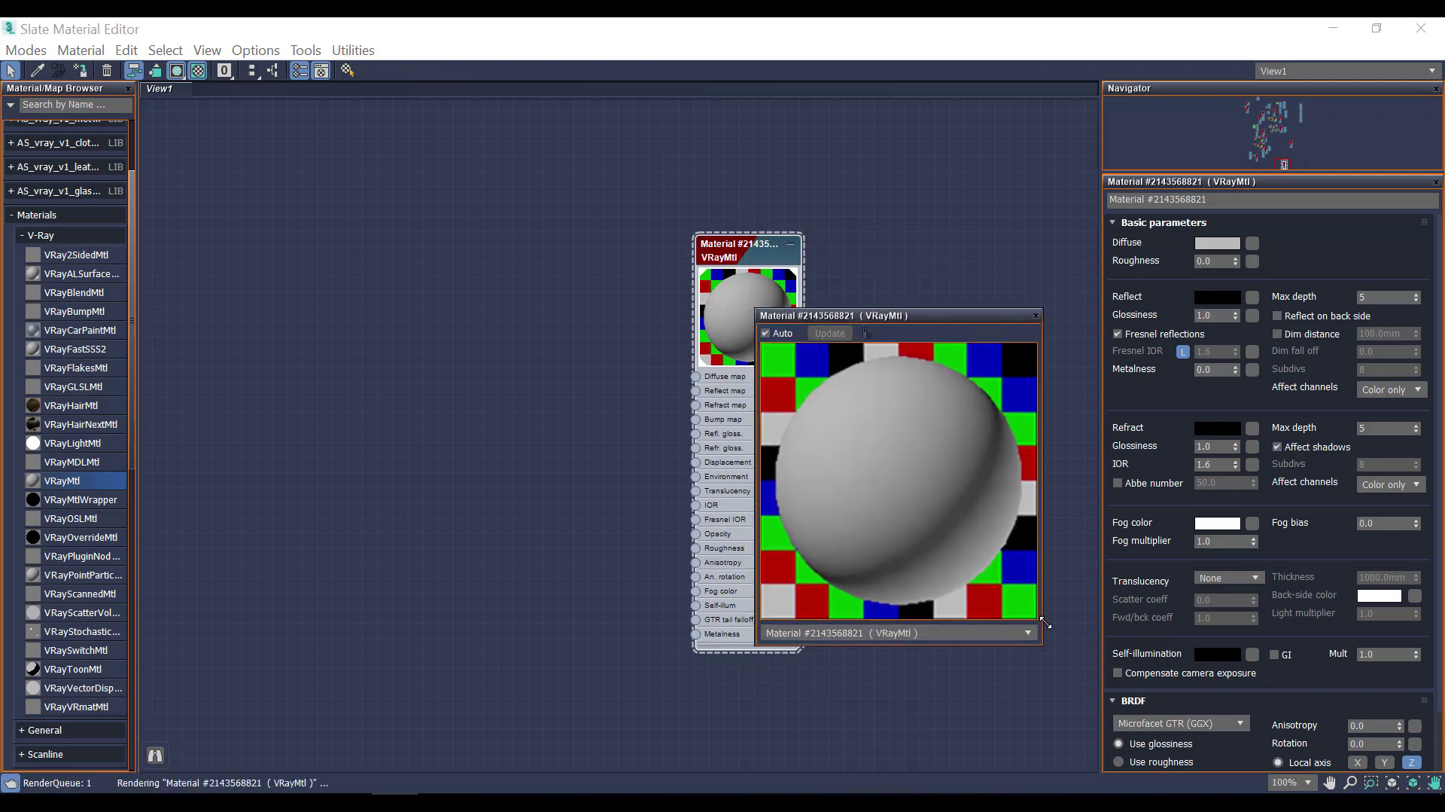
pyautogui.moveTo(964, 315); pyautogui.dragTo(1012, 228)
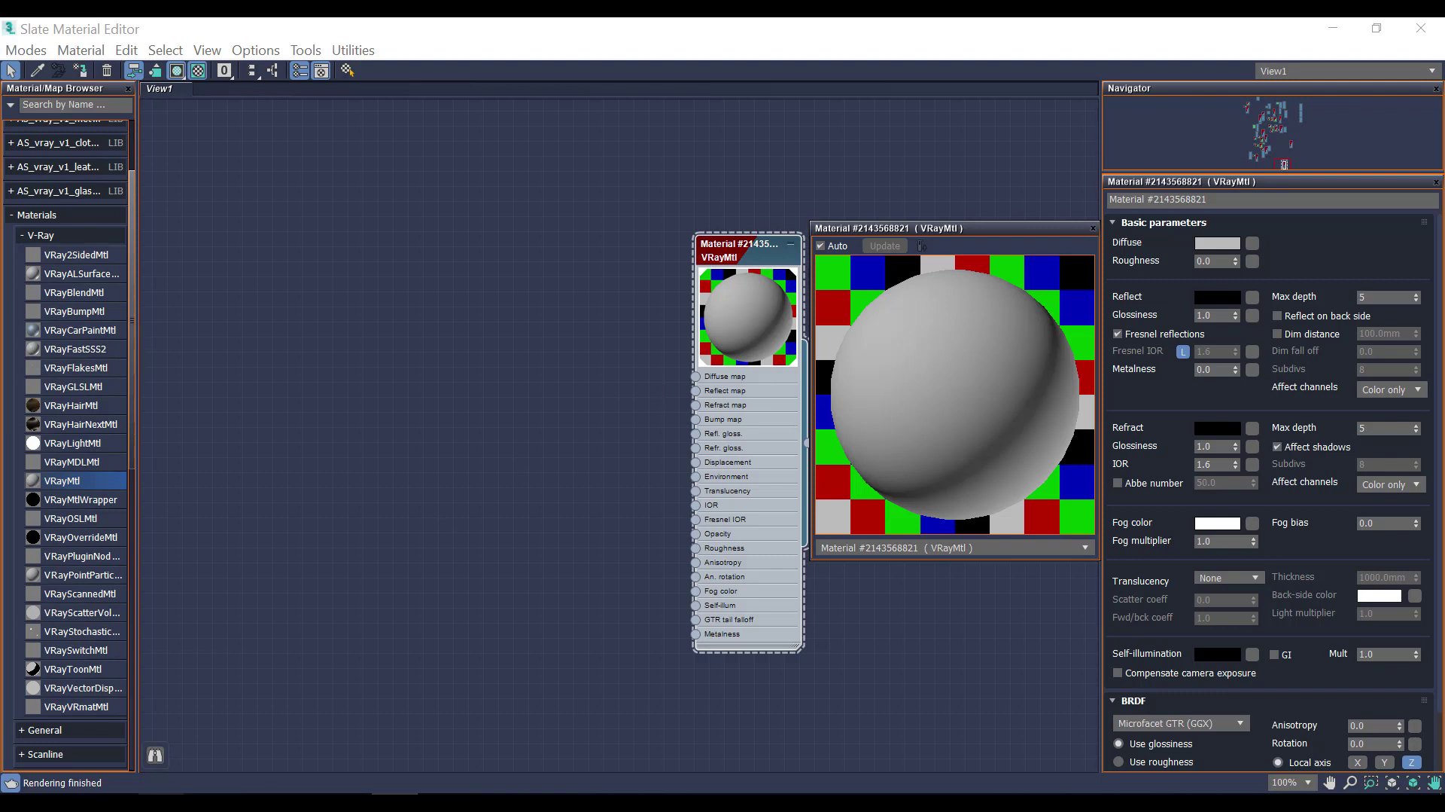
pyautogui.hotkey('alt', 'Tab')
pyautogui.moveTo(525, 503); pyautogui.dragTo(581, 243)
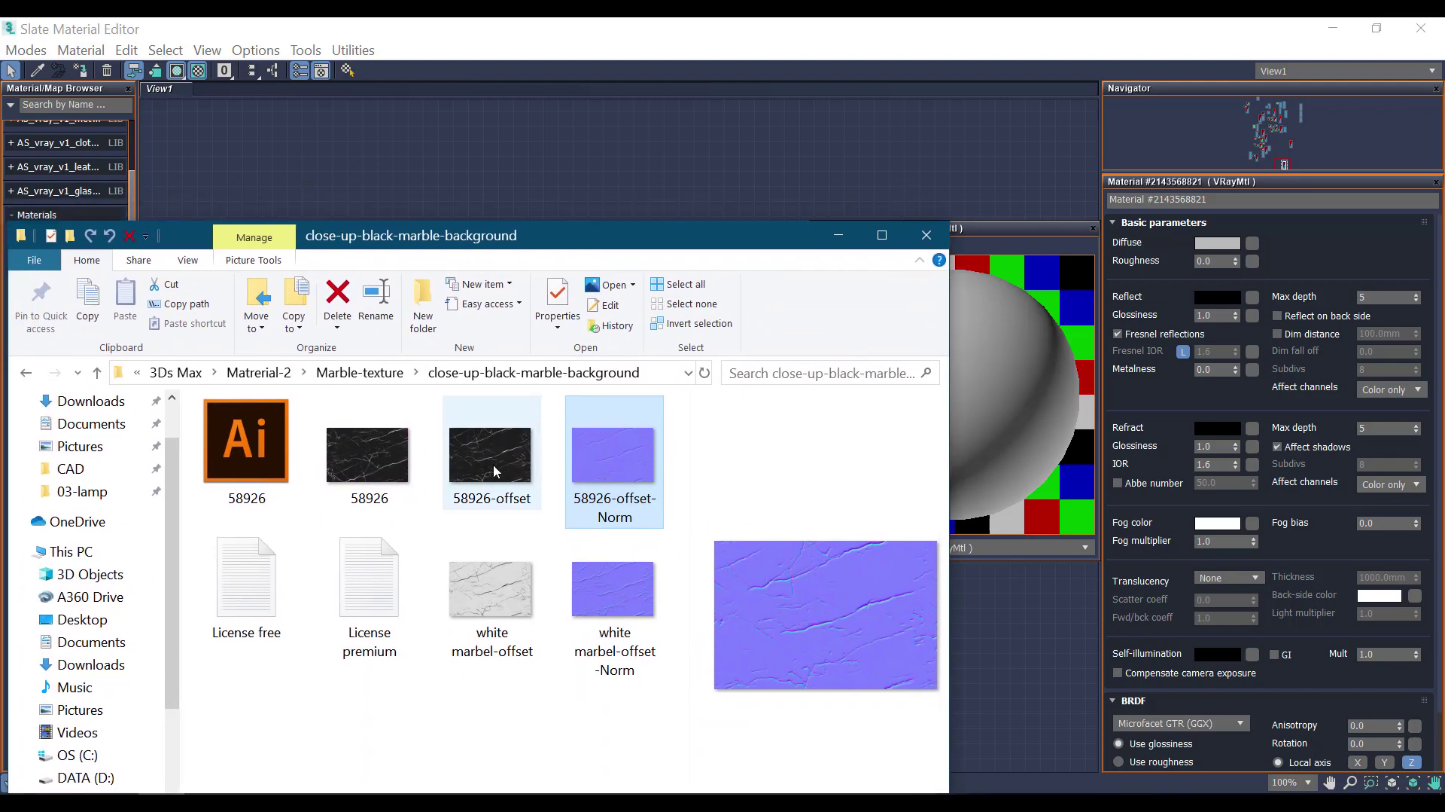
# Drag 58926-offset and 58926-offset-Norm into Slate View1 as Bitmap nodes, then minimize Explorer
pyautogui.click(494, 471)
pyautogui.moveTo(498, 484); pyautogui.dragTo(590, 190)
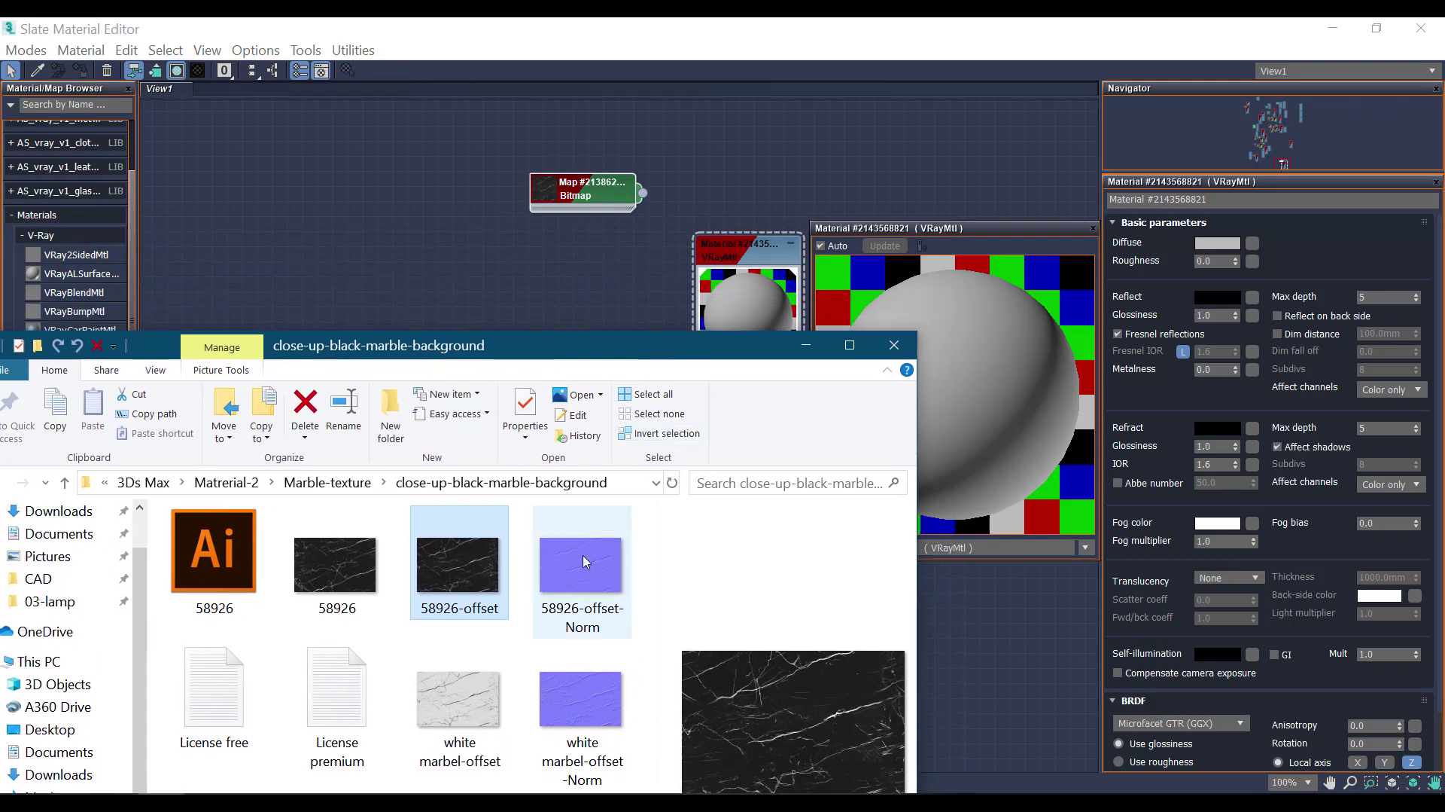
pyautogui.moveTo(592, 596); pyautogui.dragTo(462, 282)
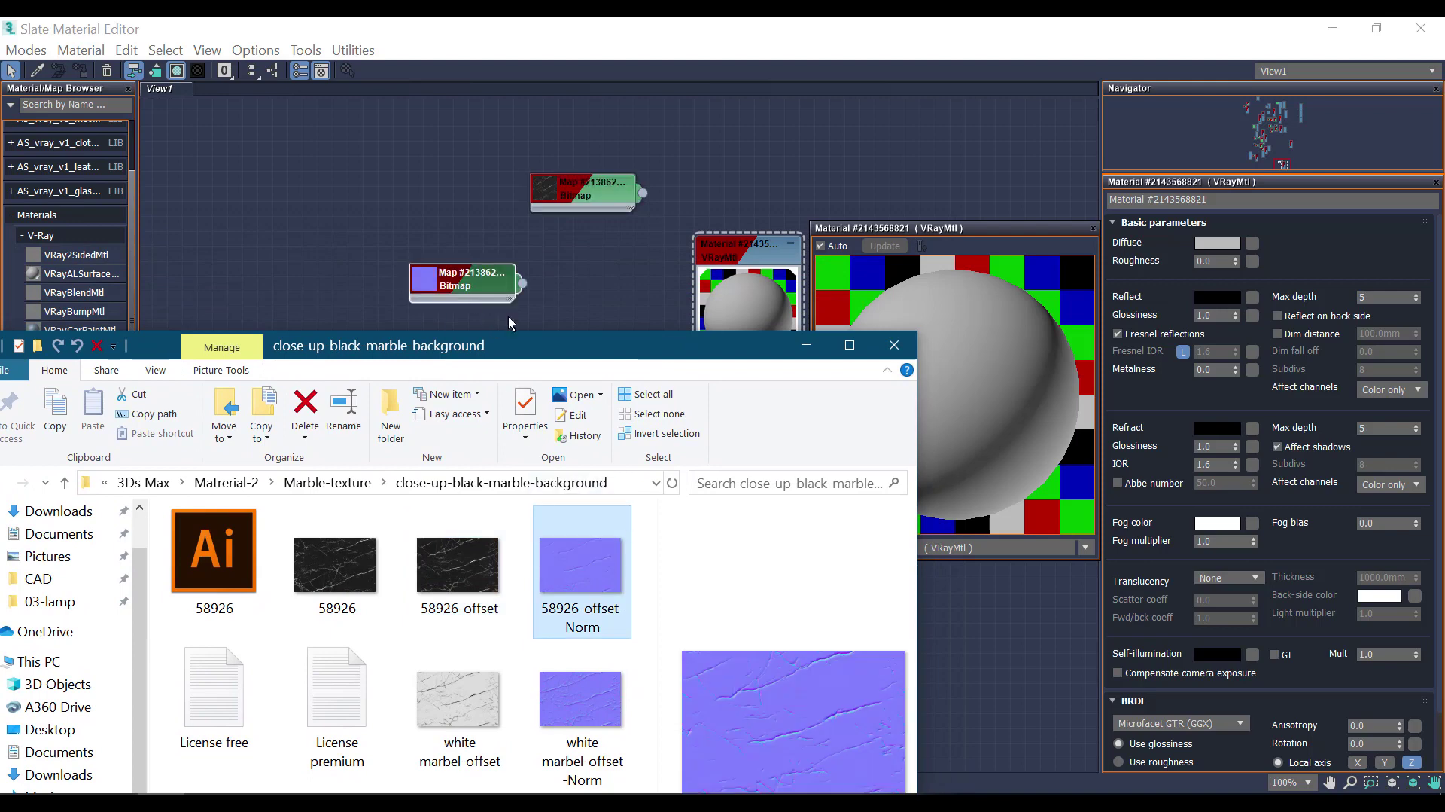
pyautogui.click(806, 345)
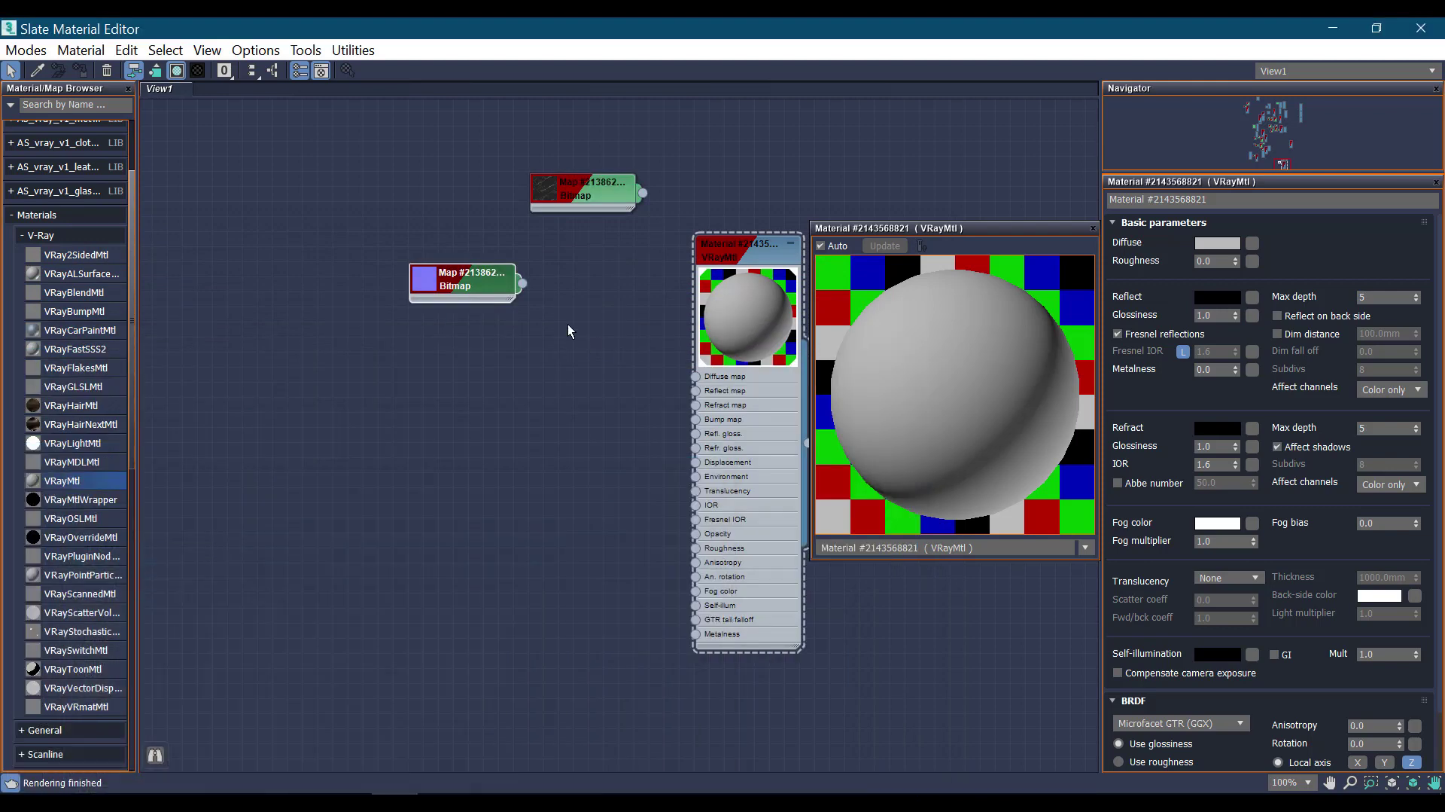
# Connect the 58926-offset marble bitmap to the VRayMtl's Diffuse map
pyautogui.moveTo(487, 296); pyautogui.dragTo(336, 357)
pyautogui.moveTo(577, 201); pyautogui.dragTo(442, 231)
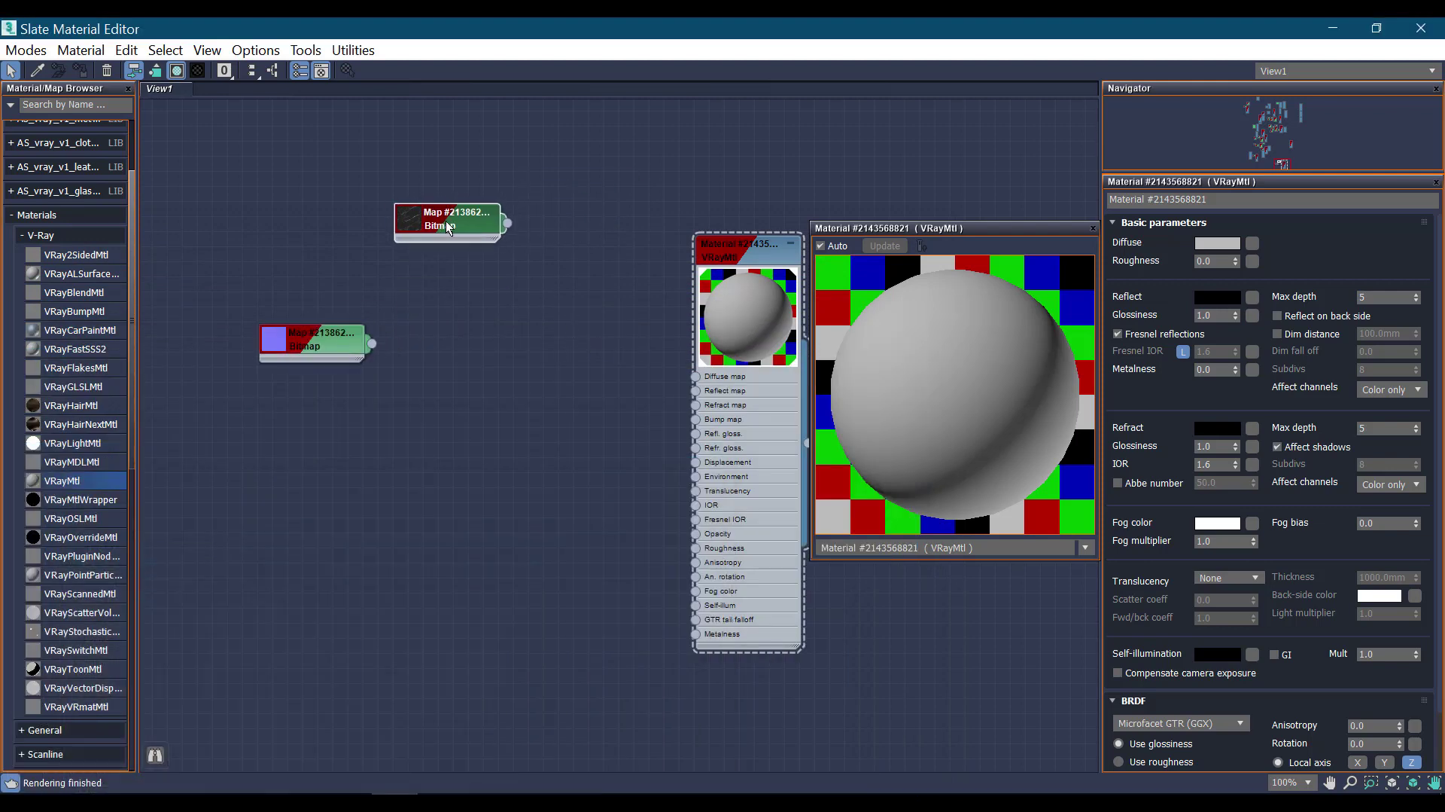
pyautogui.doubleClick(414, 226)
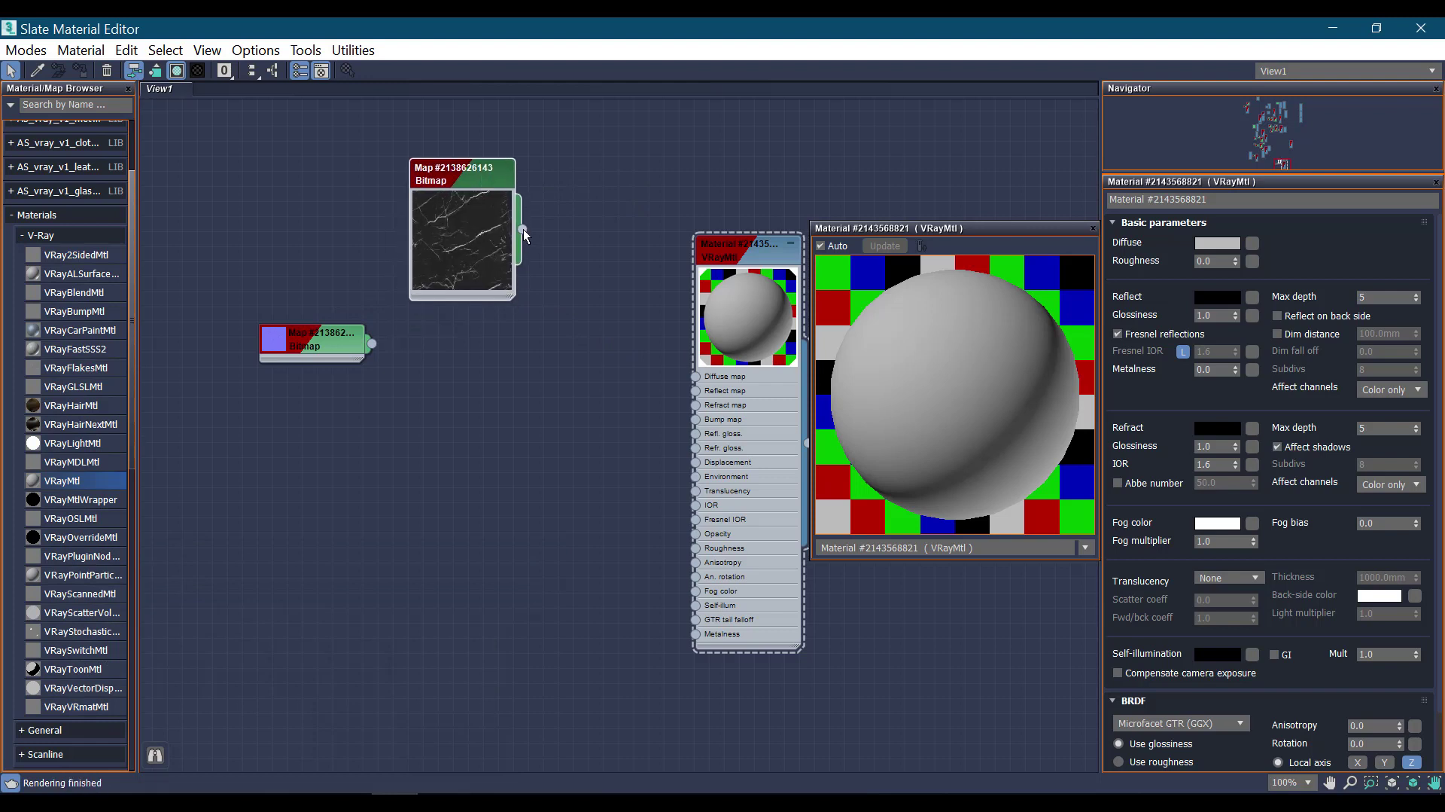
pyautogui.moveTo(557, 273); pyautogui.dragTo(696, 377)
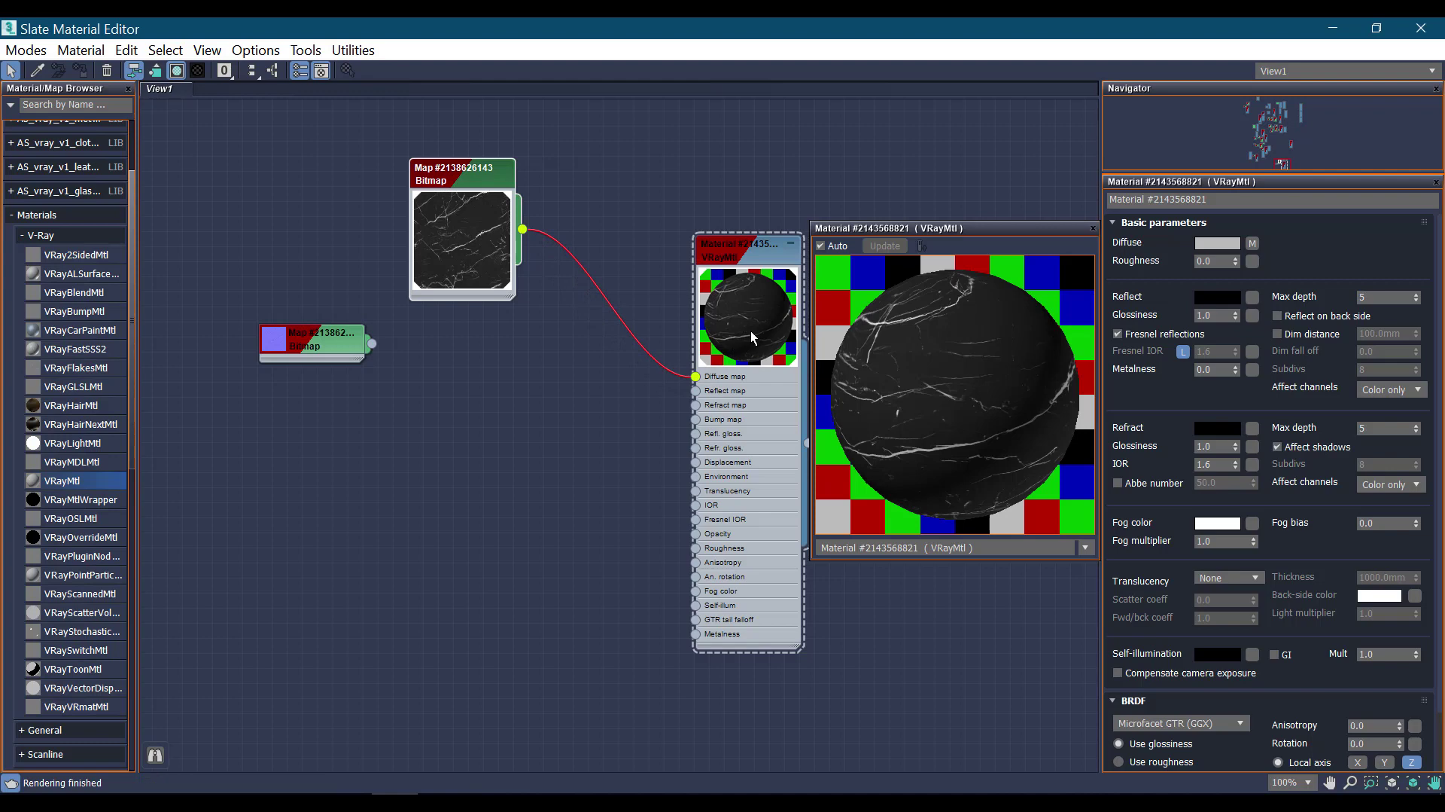
# Rearrange the marble and normal map nodes and recentre the node view
pyautogui.moveTo(450, 187); pyautogui.dragTo(525, 177)
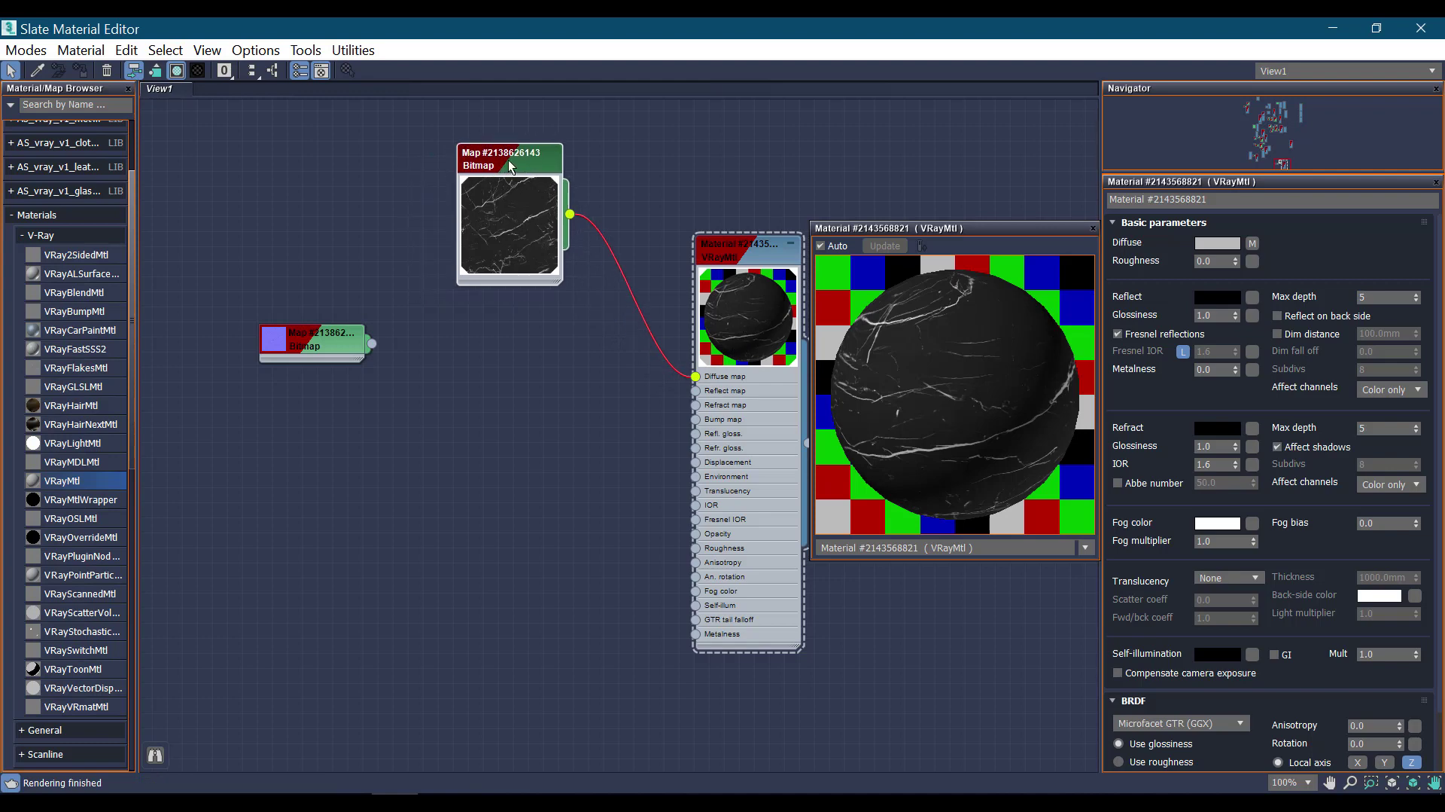
pyautogui.scroll(2, 723, 378)
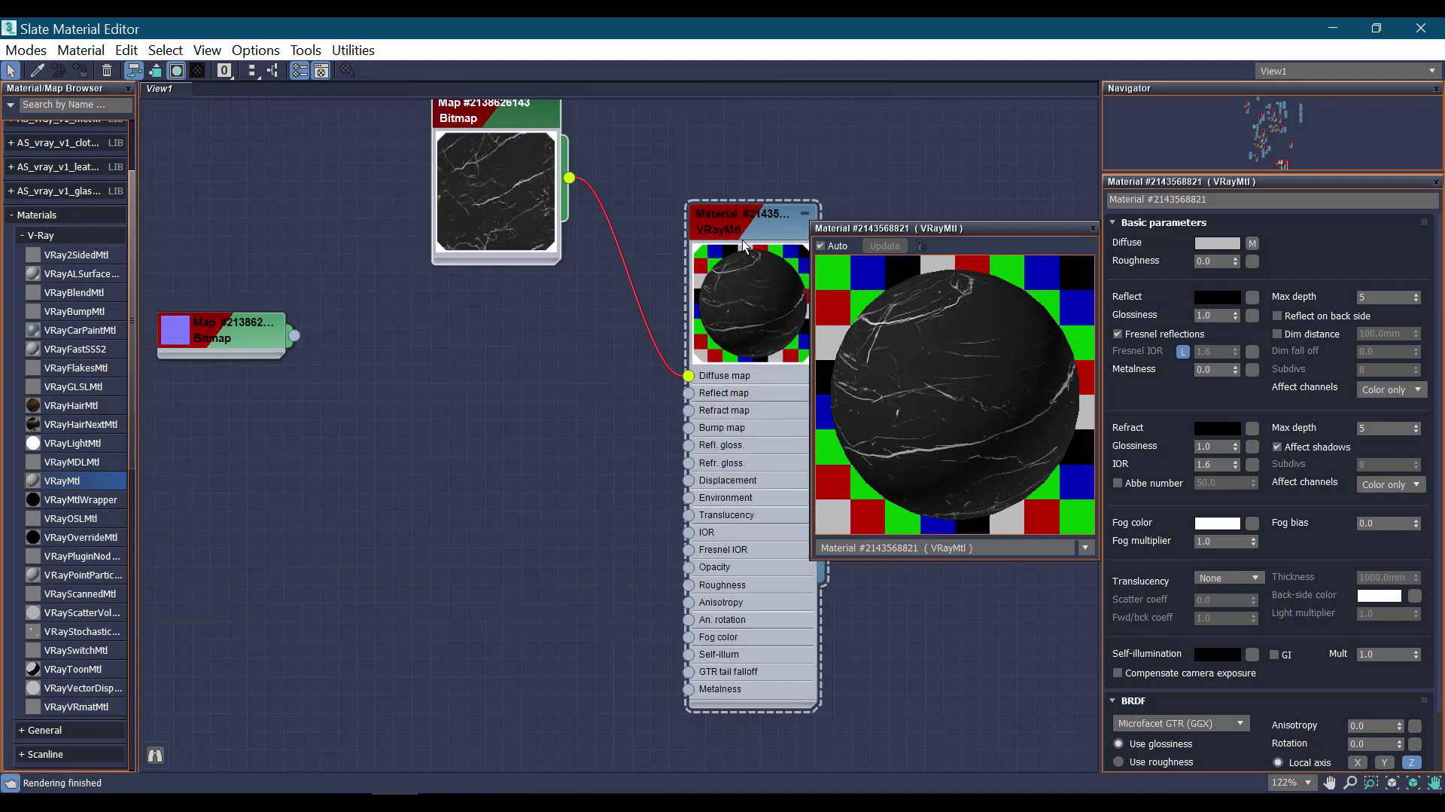
pyautogui.moveTo(703, 215); pyautogui.dragTo(666, 196)
pyautogui.moveTo(579, 336); pyautogui.dragTo(600, 361, button='middle')
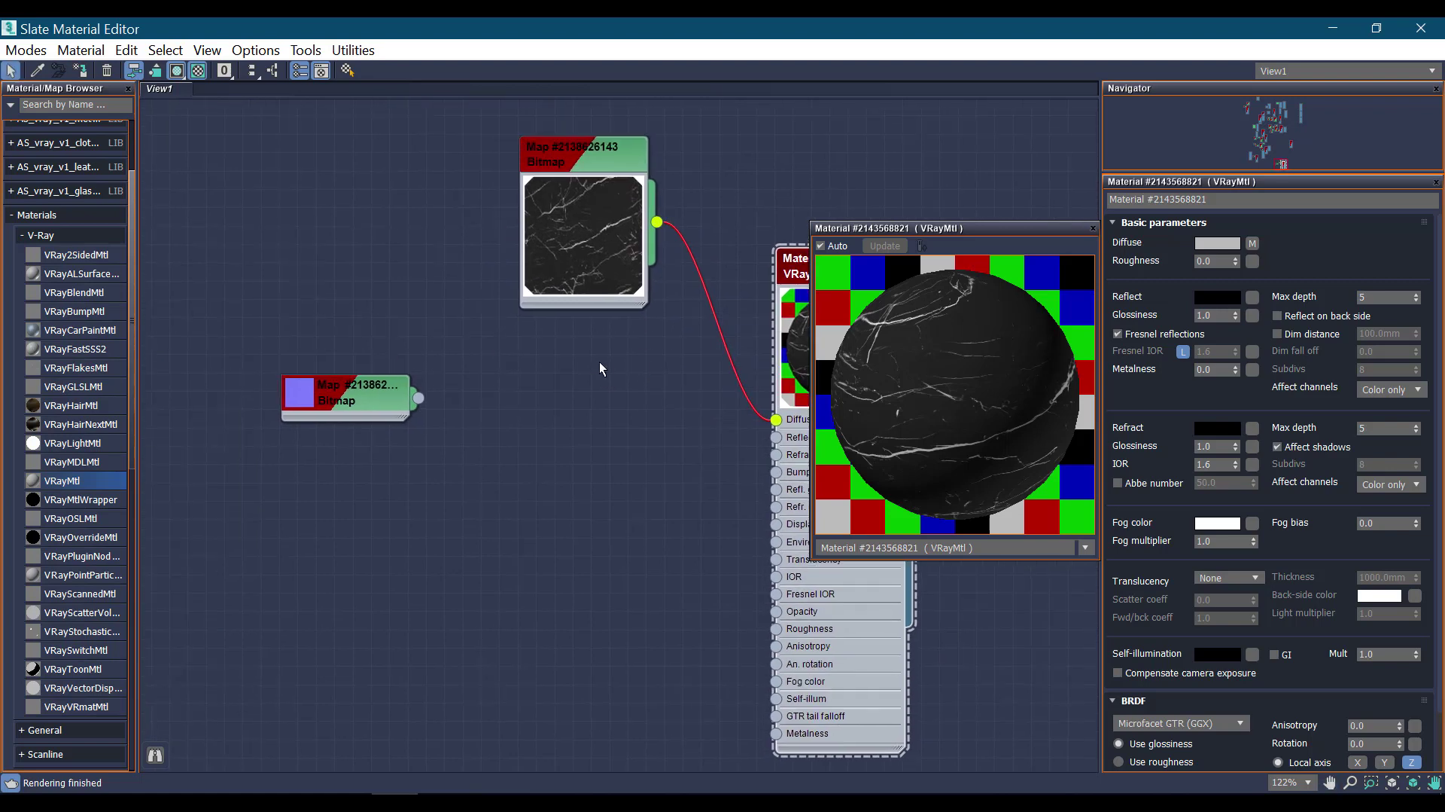
pyautogui.scroll(-1, 581, 325)
pyautogui.moveTo(376, 388); pyautogui.dragTo(343, 454)
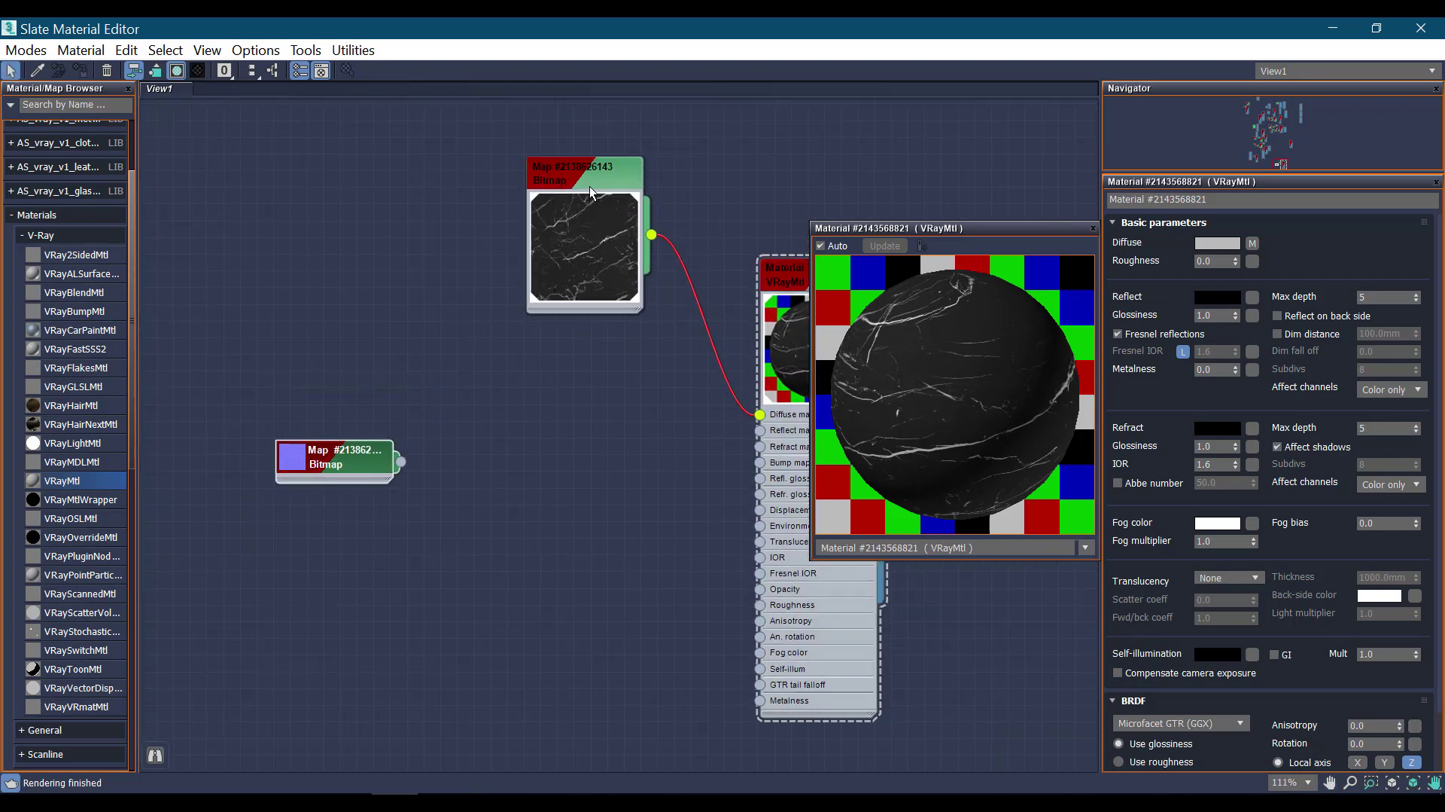
pyautogui.moveTo(590, 187); pyautogui.dragTo(489, 187)
pyautogui.moveTo(648, 355); pyautogui.dragTo(509, 296, button='middle')
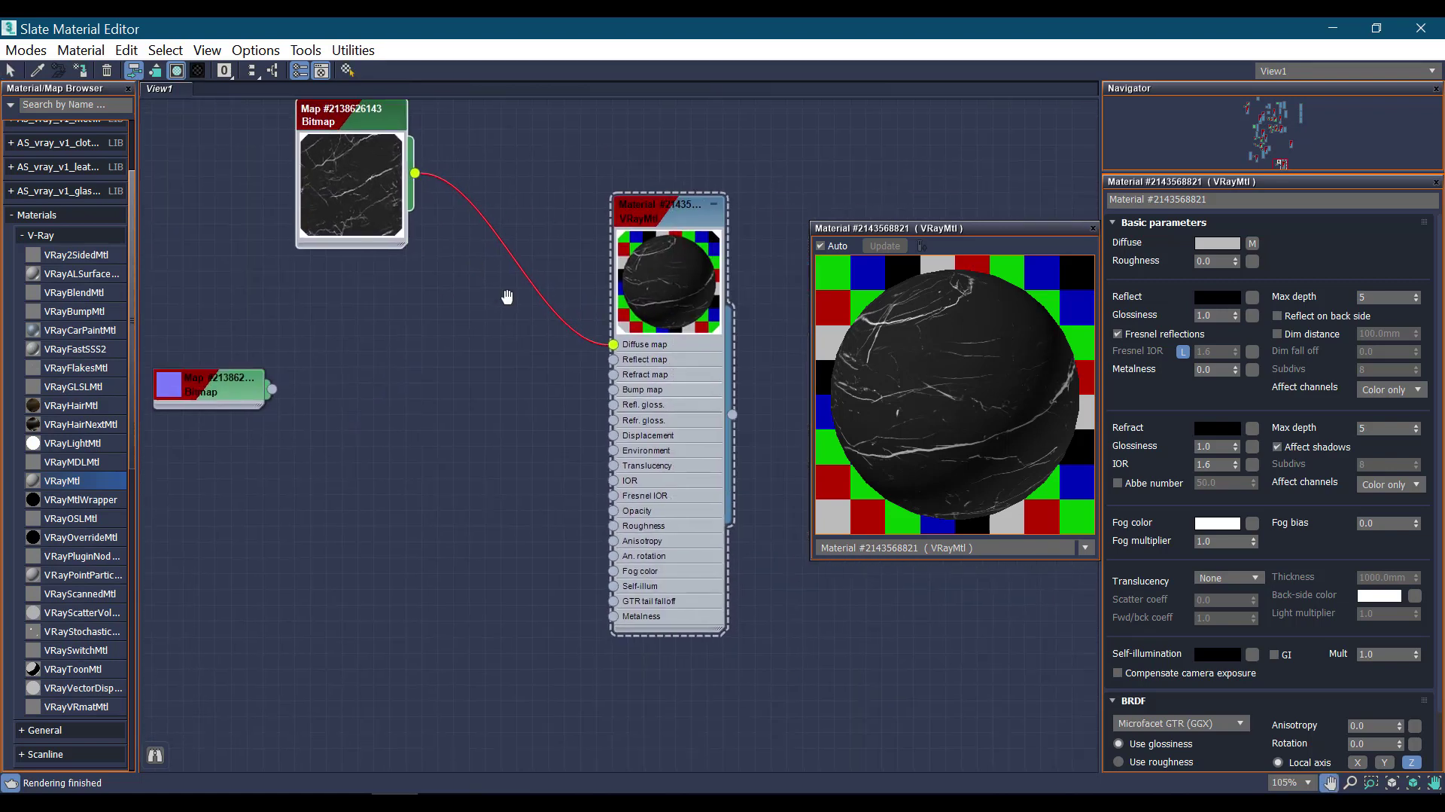
pyautogui.scroll(-1, 509, 297)
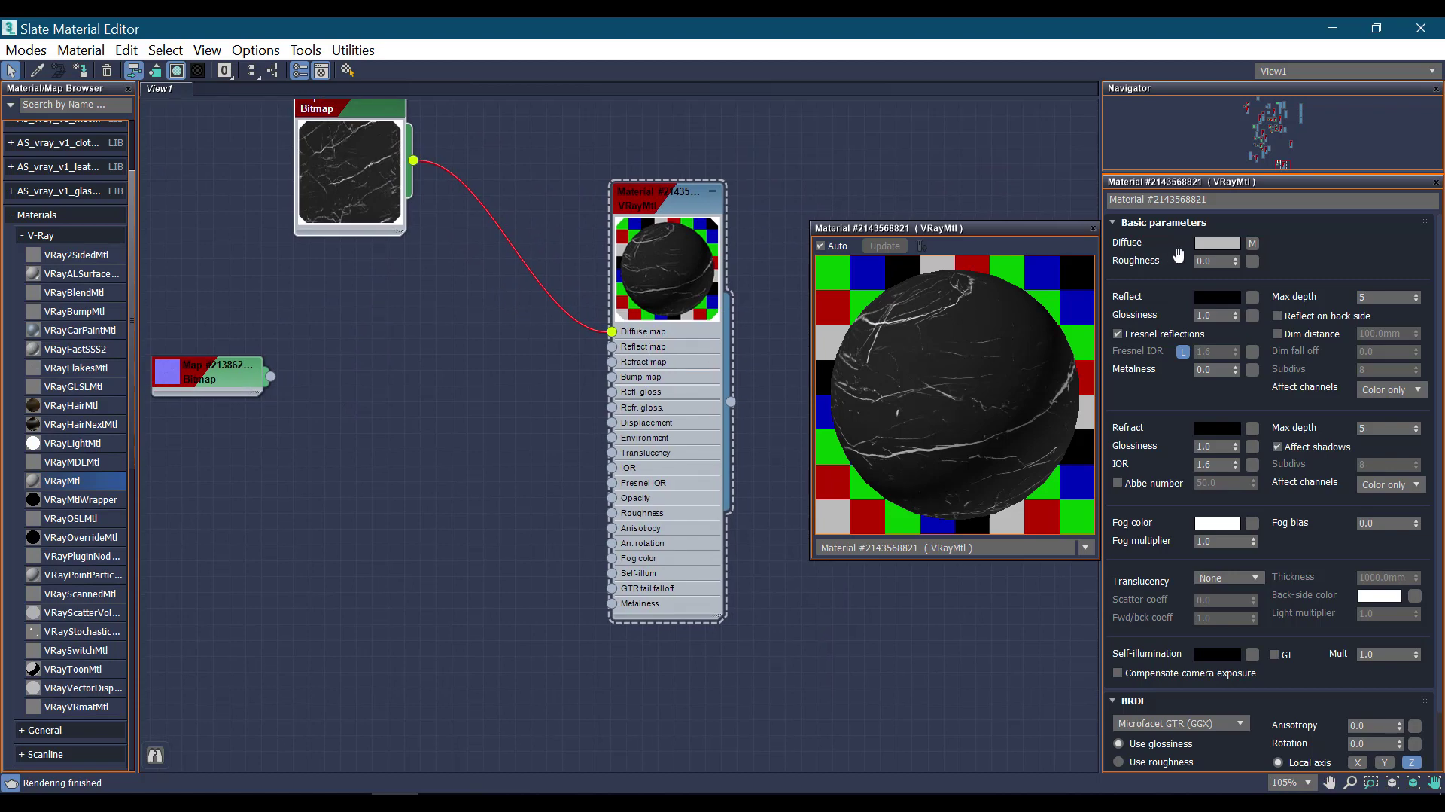
# Set the VRayMtl reflection colour to grey 186 and reflection glossiness to 0.85
pyautogui.click(1225, 299)
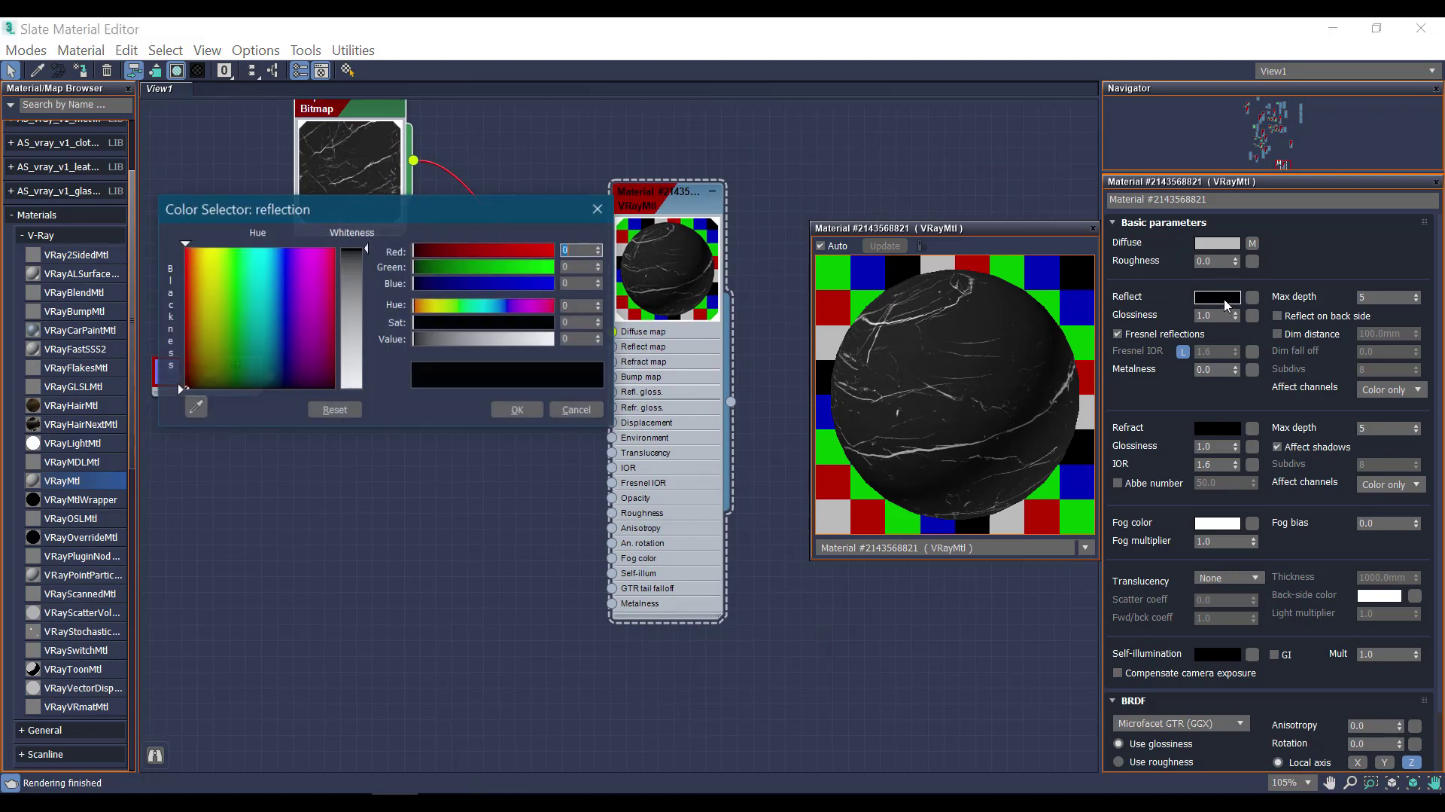
pyautogui.moveTo(422, 211); pyautogui.dragTo(522, 209)
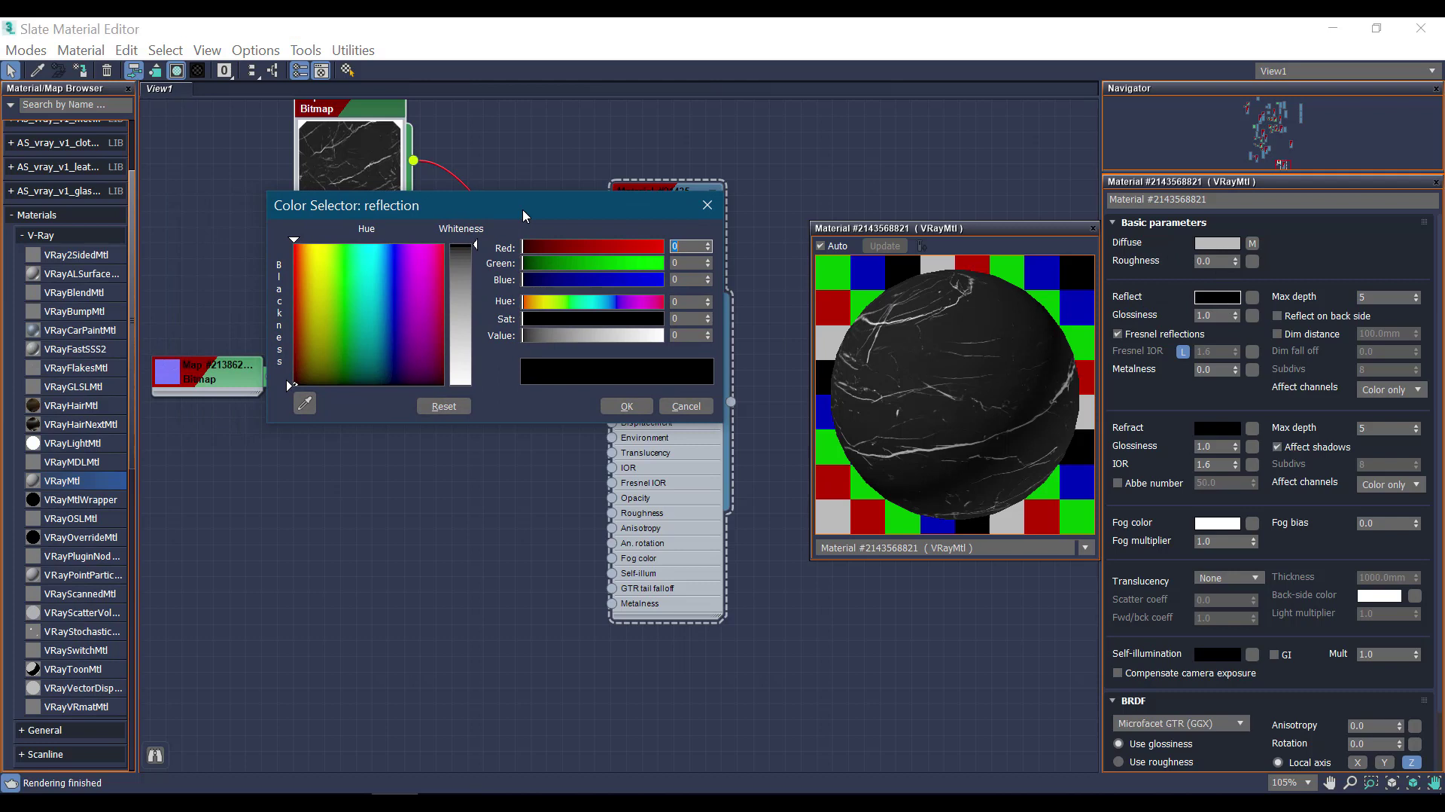
pyautogui.doubleClick(698, 335)
pyautogui.write('6')
pyautogui.press('Return')
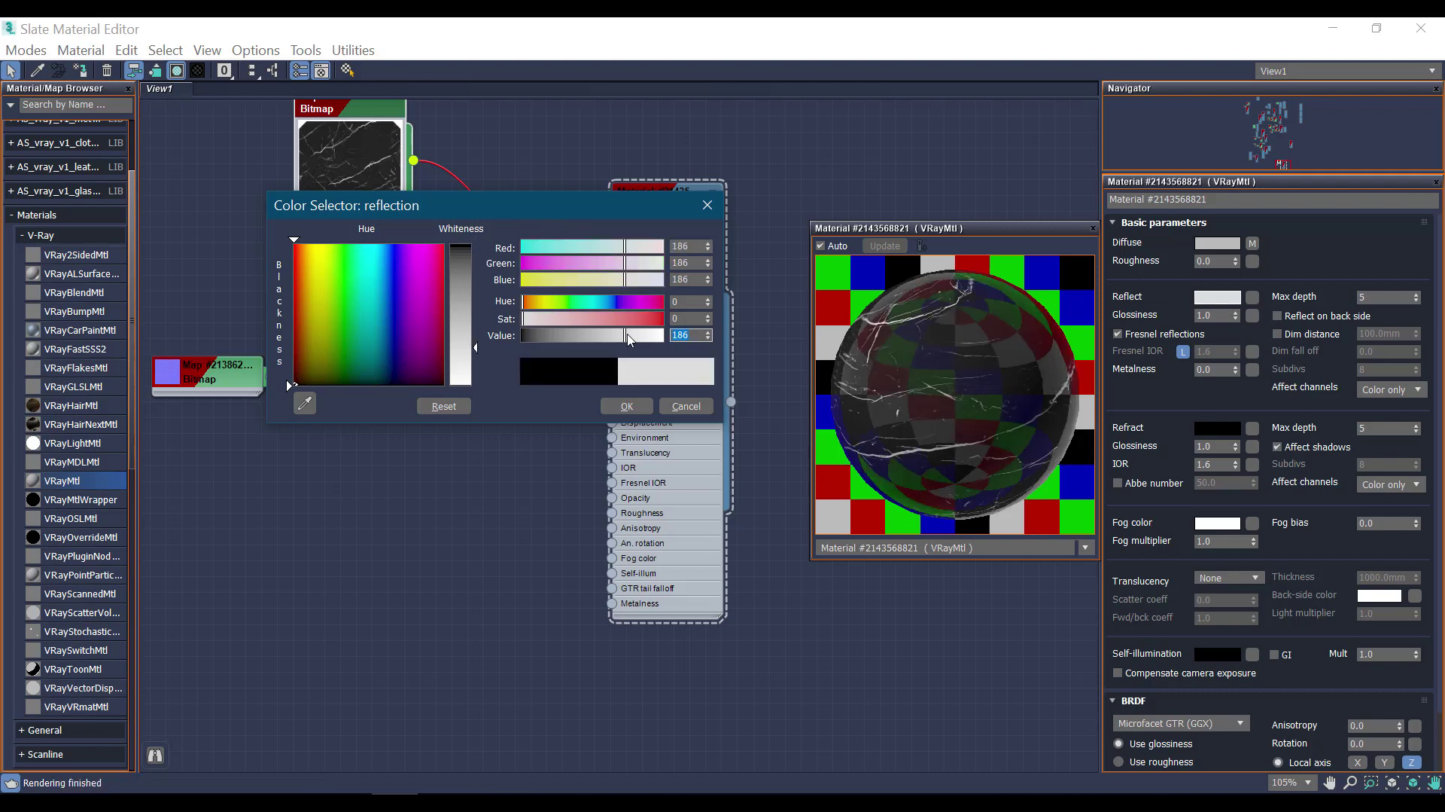
pyautogui.click(637, 412)
pyautogui.click(636, 415)
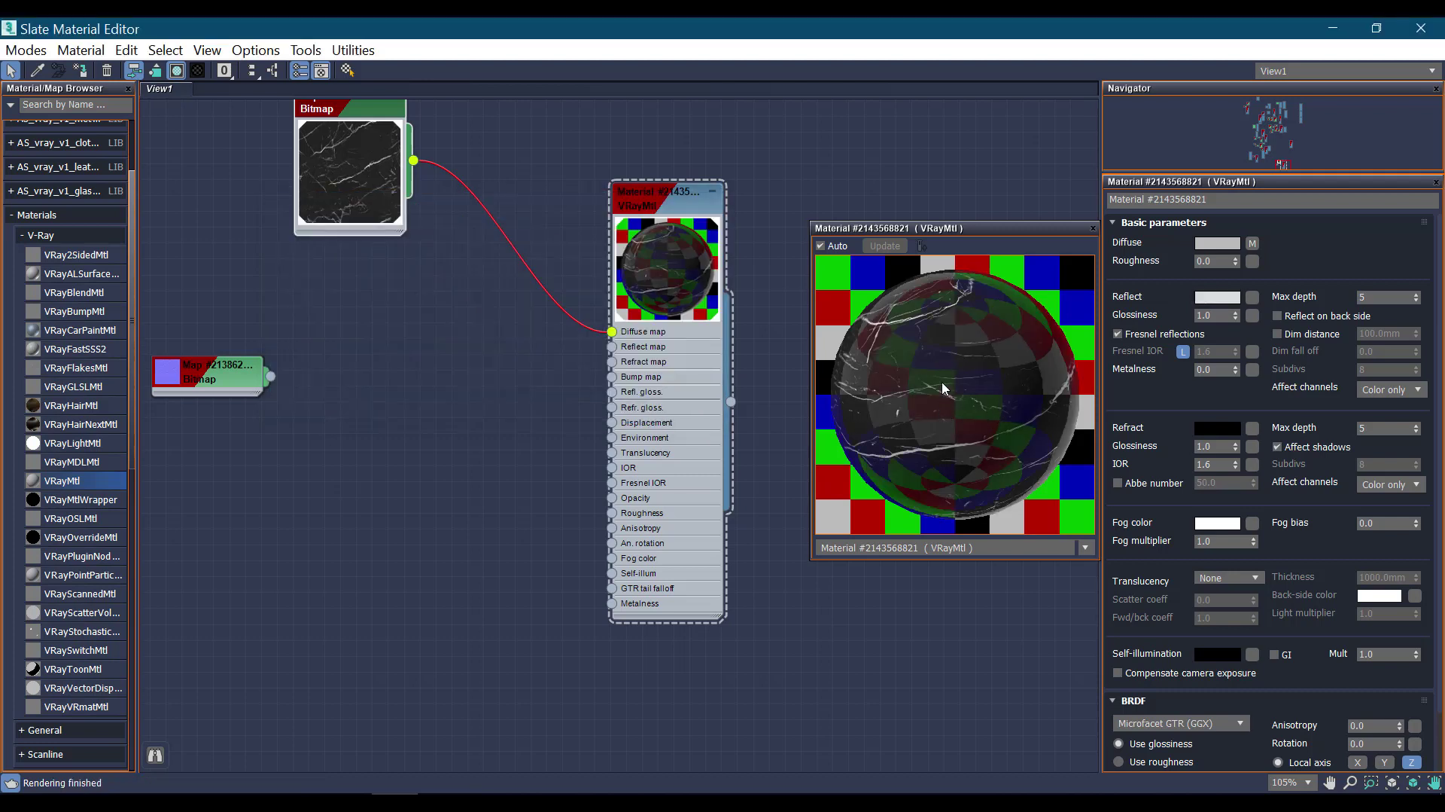
pyautogui.click(1215, 315)
pyautogui.write('0.85')
pyautogui.press('Return')
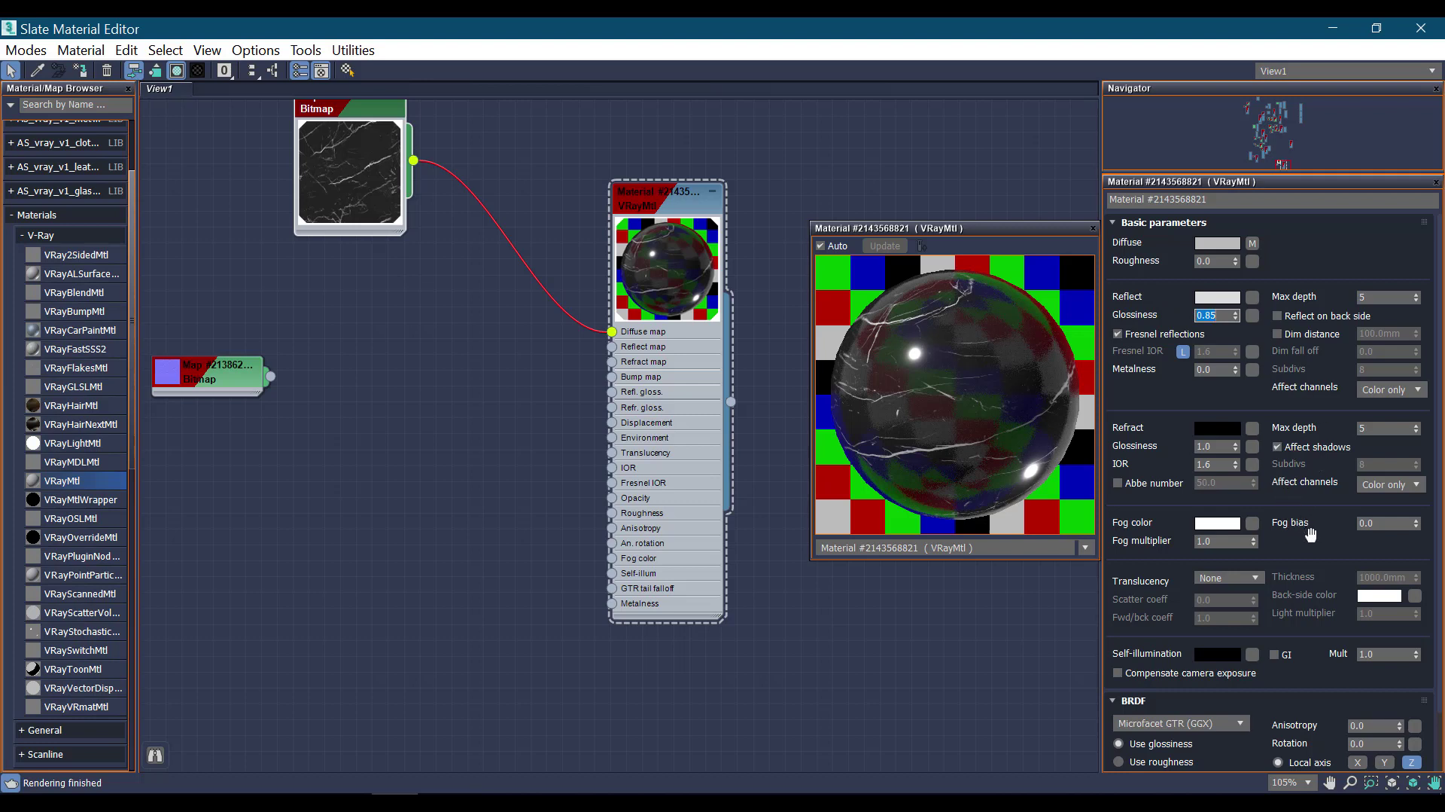
pyautogui.moveTo(1319, 538); pyautogui.dragTo(1314, 440)
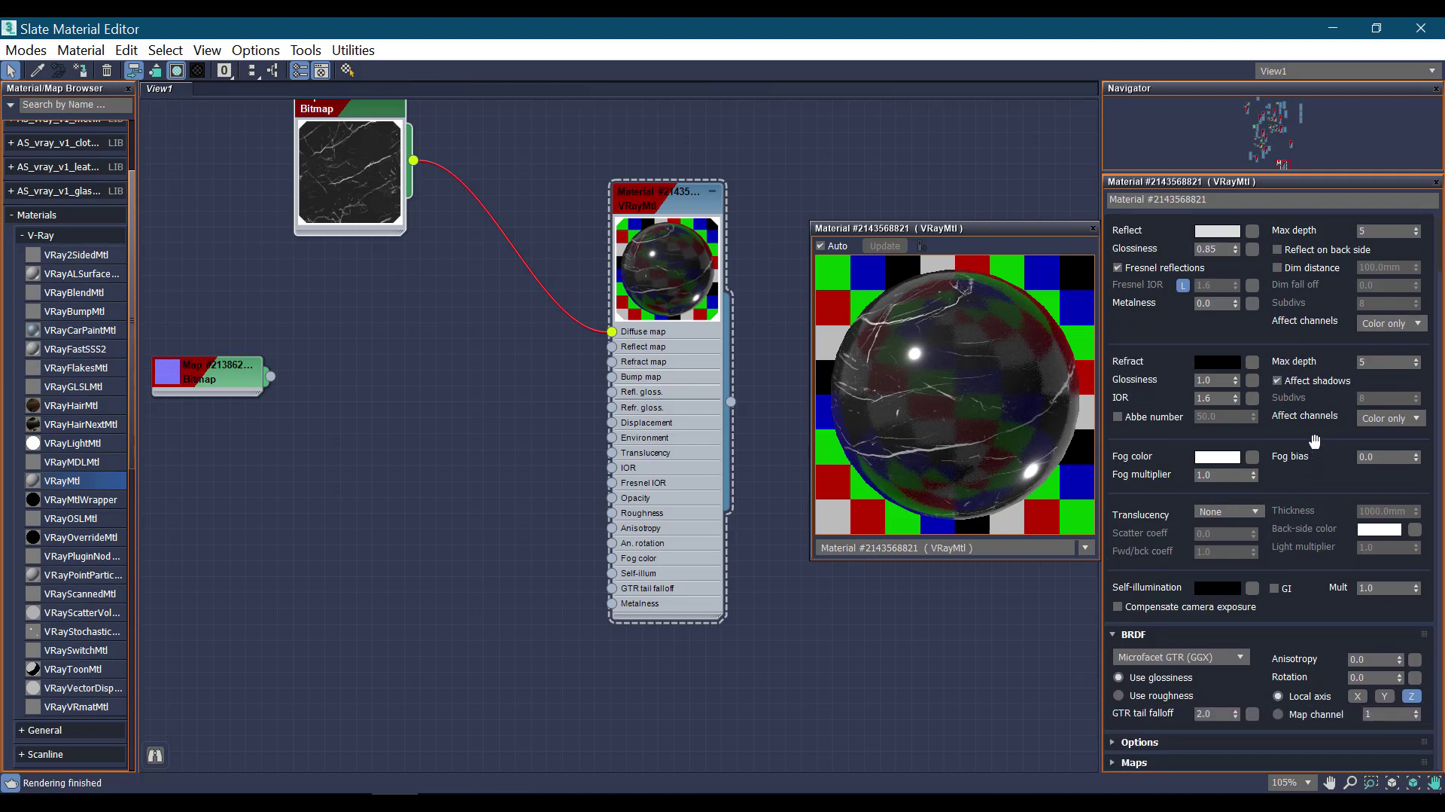
pyautogui.click(1172, 658)
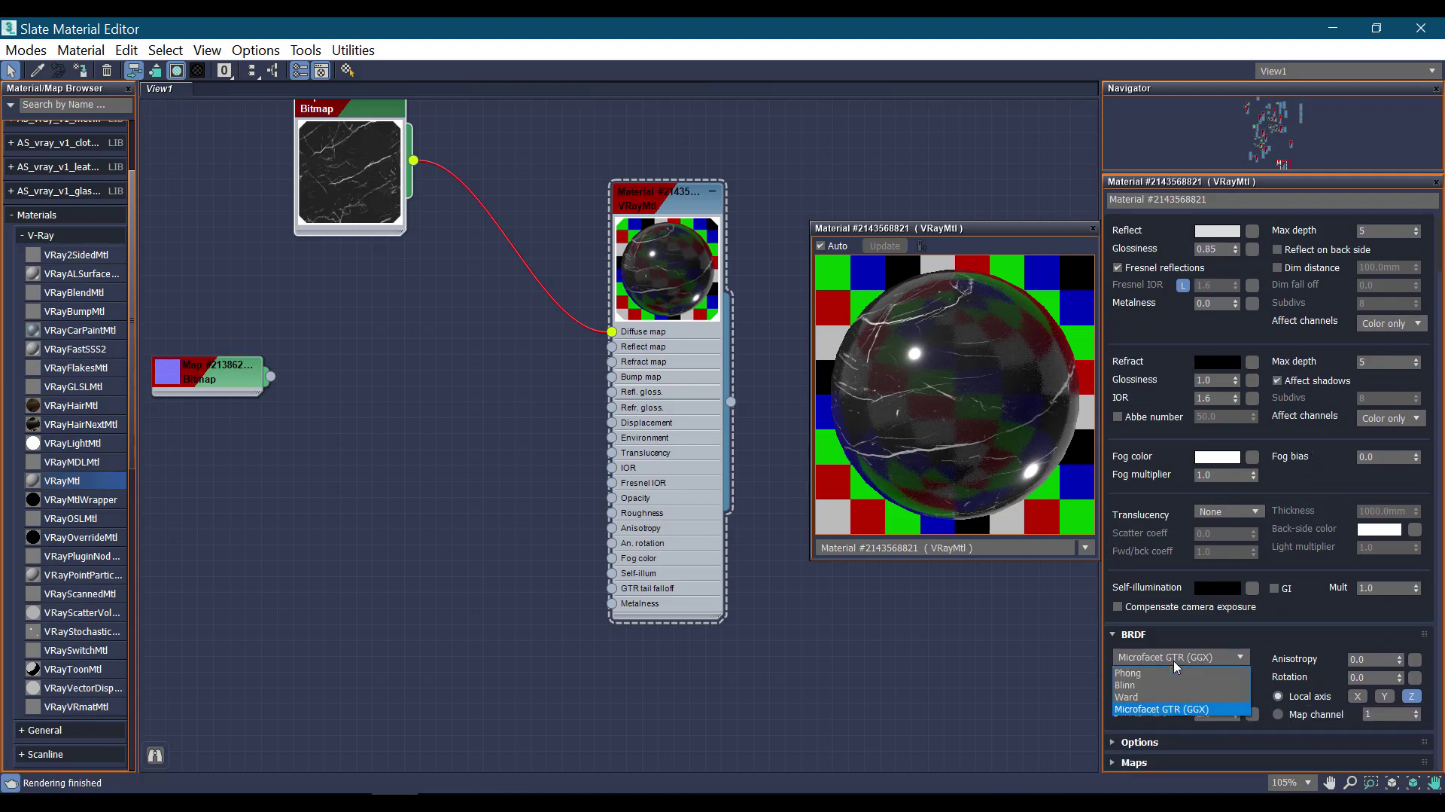
pyautogui.click(1163, 711)
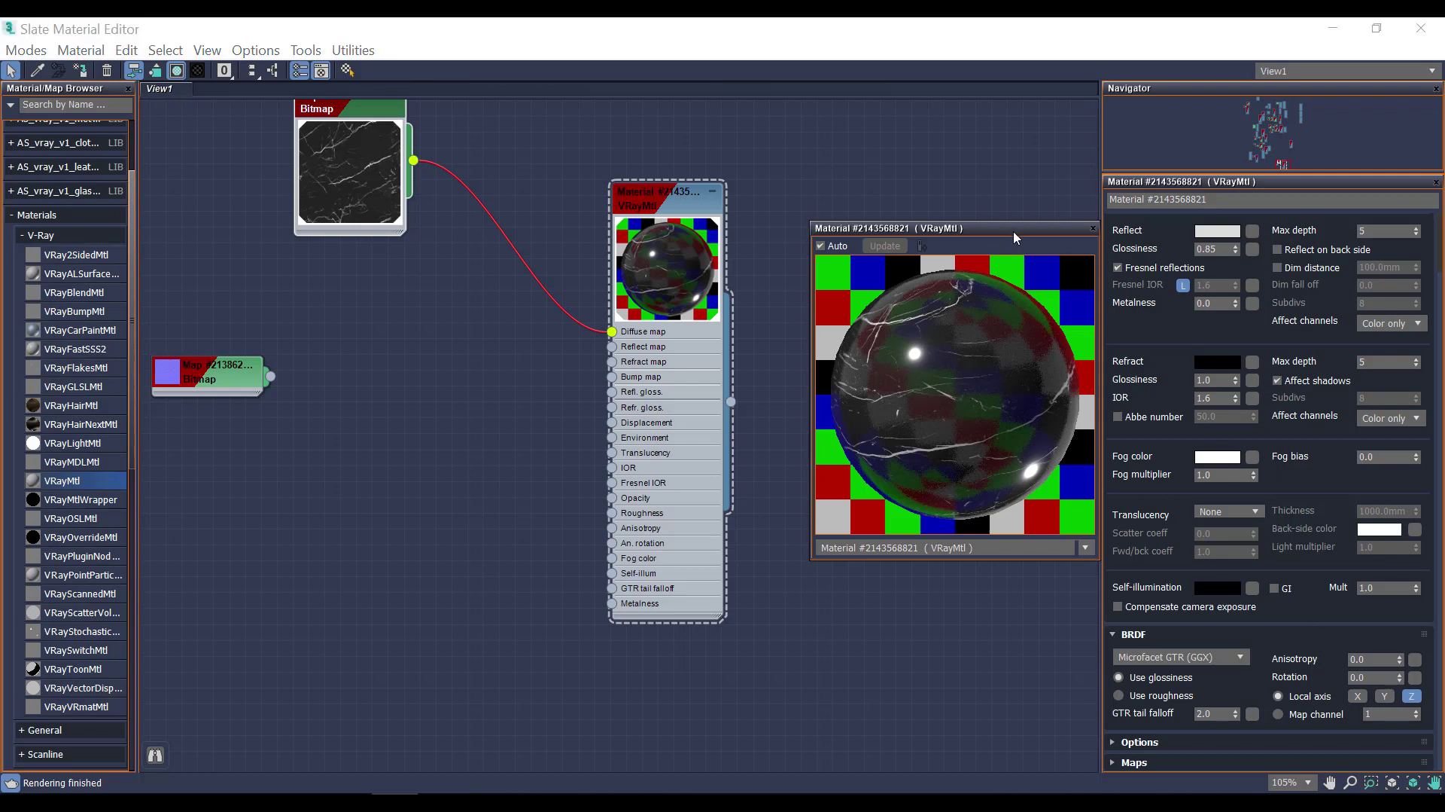
pyautogui.moveTo(1013, 231); pyautogui.dragTo(959, 202)
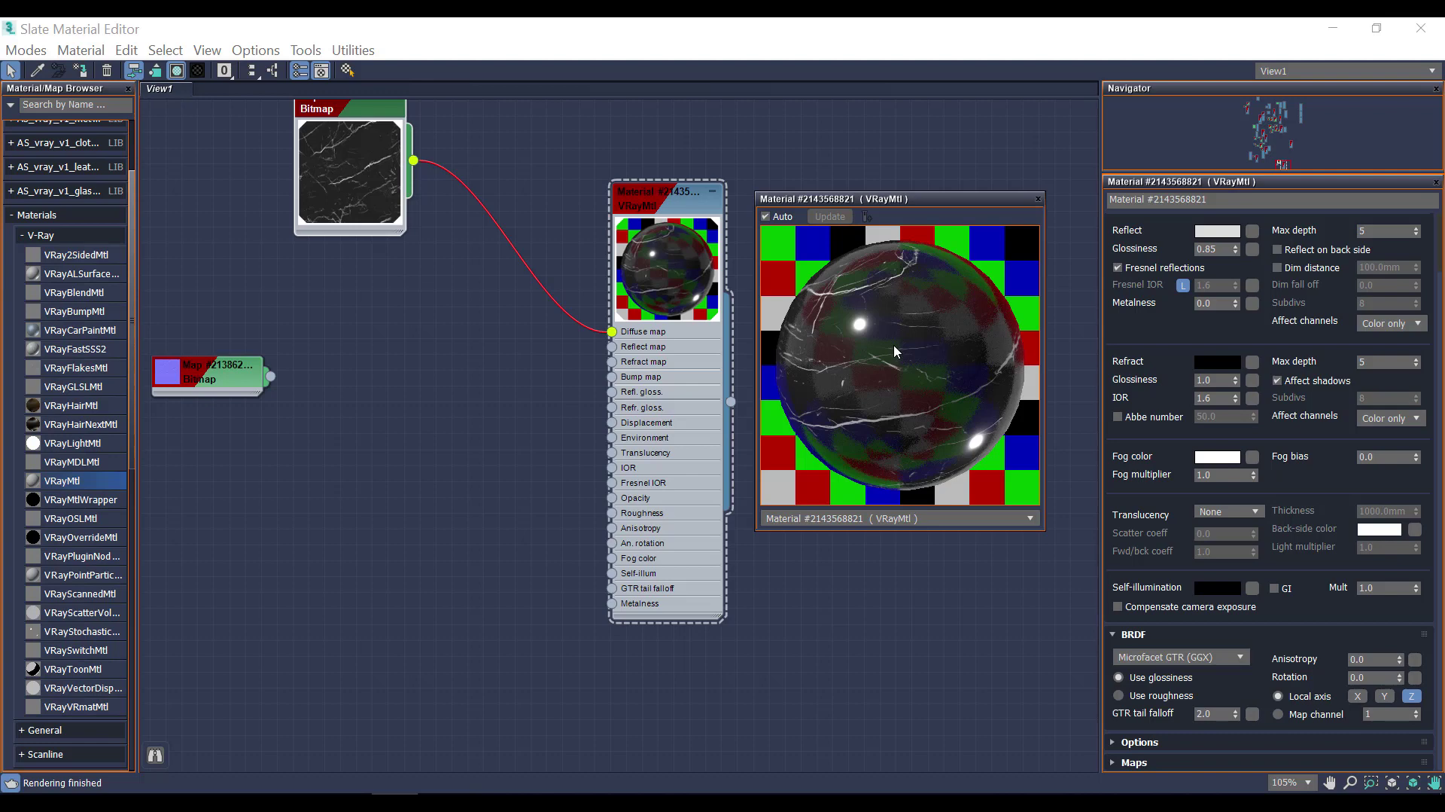
pyautogui.moveTo(378, 401); pyautogui.dragTo(482, 379, button='middle')
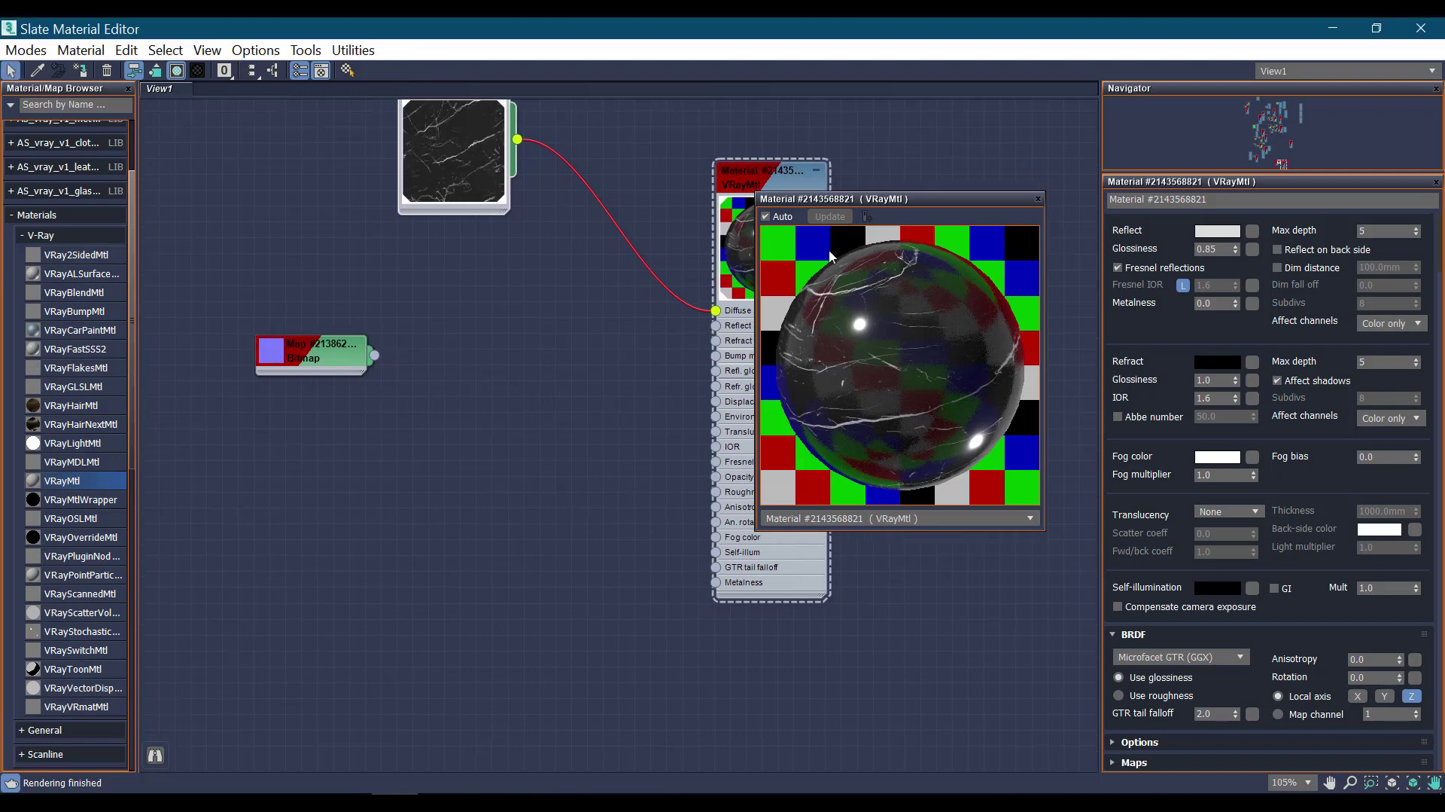
# Move the floating material preview window up and right and pan the node graph
pyautogui.moveTo(971, 202); pyautogui.dragTo(1037, 176)
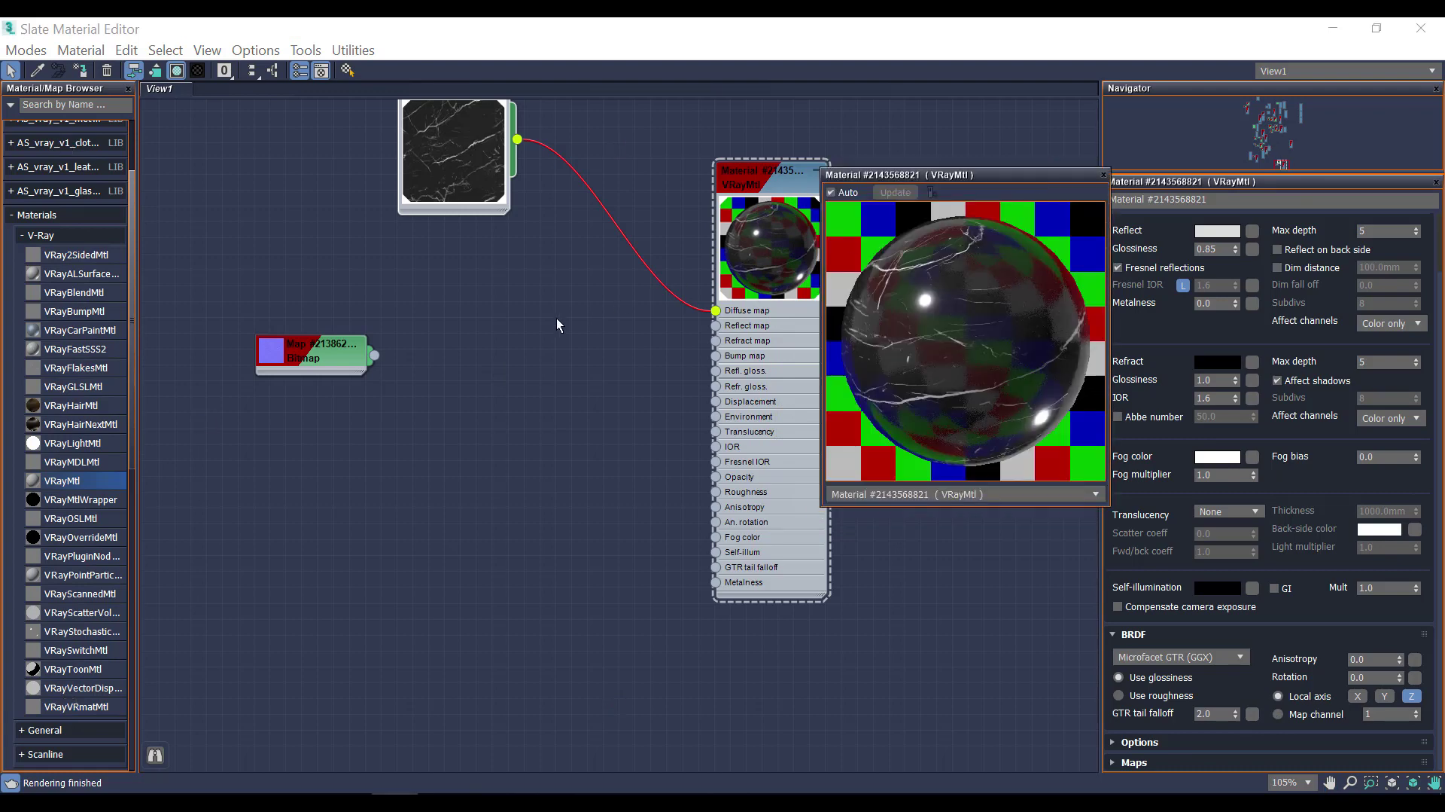
pyautogui.moveTo(515, 313); pyautogui.dragTo(554, 322, button='middle')
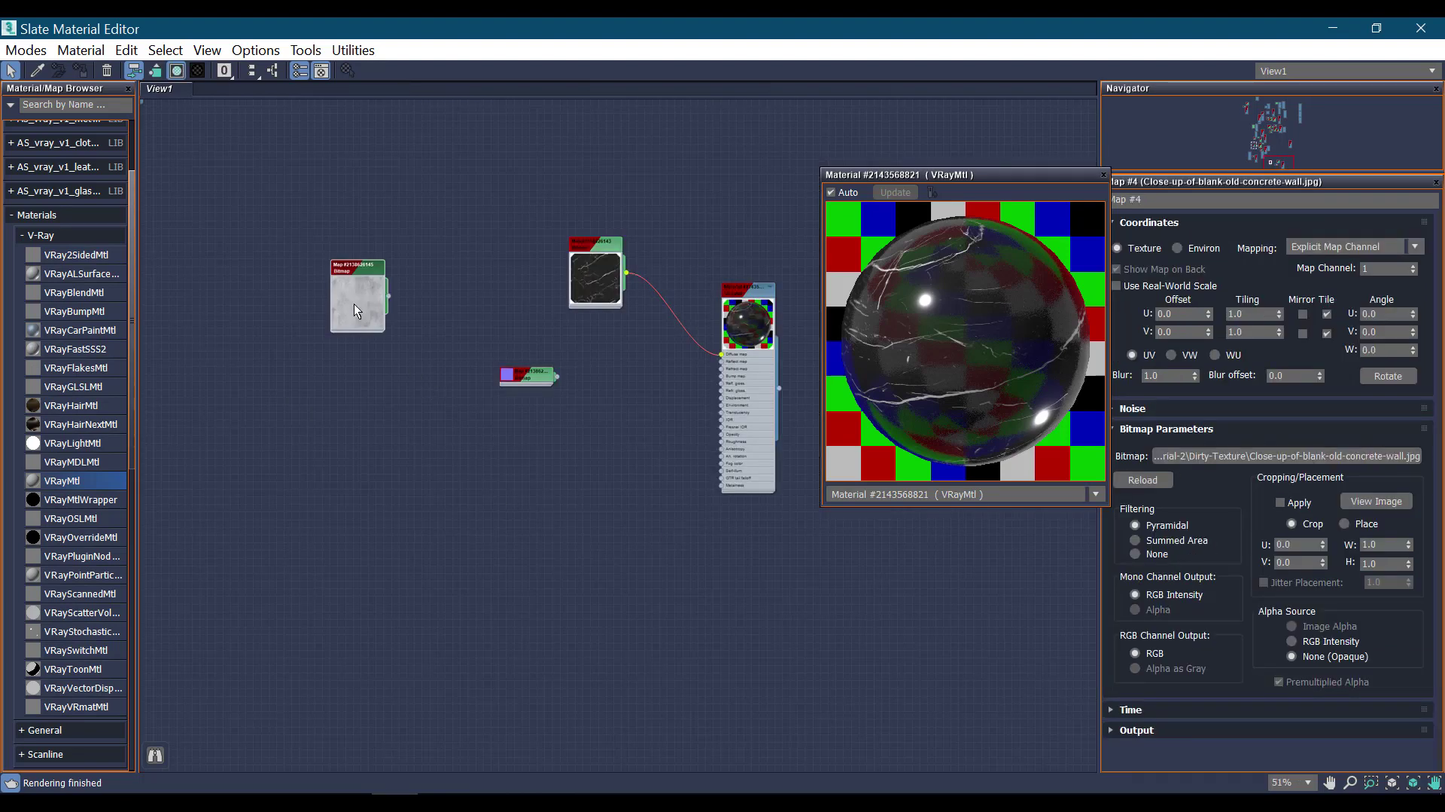
# View the concrete wall texture at full size, then place its bitmap node left of the marble map
pyautogui.moveTo(353, 273); pyautogui.dragTo(391, 280)
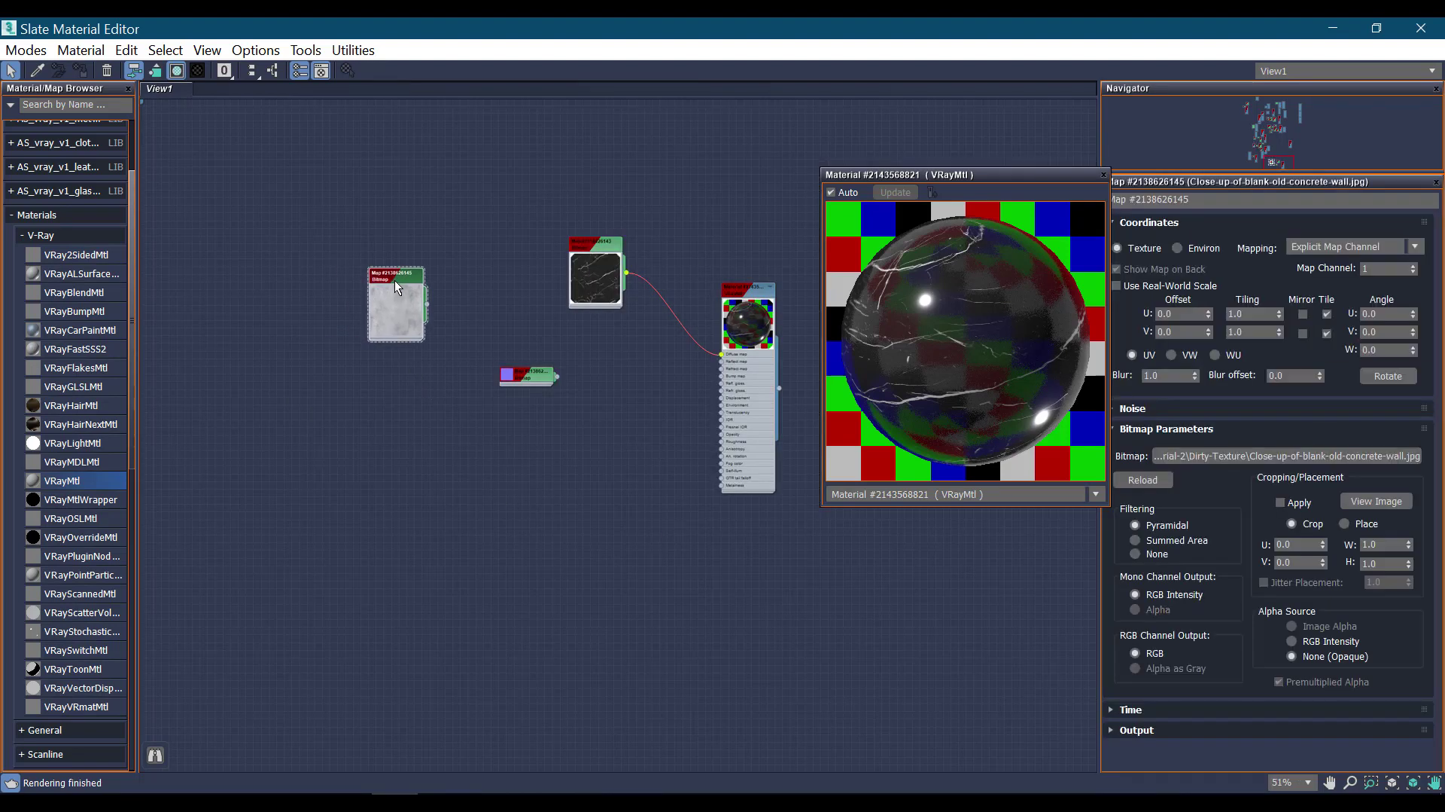
pyautogui.click(1376, 500)
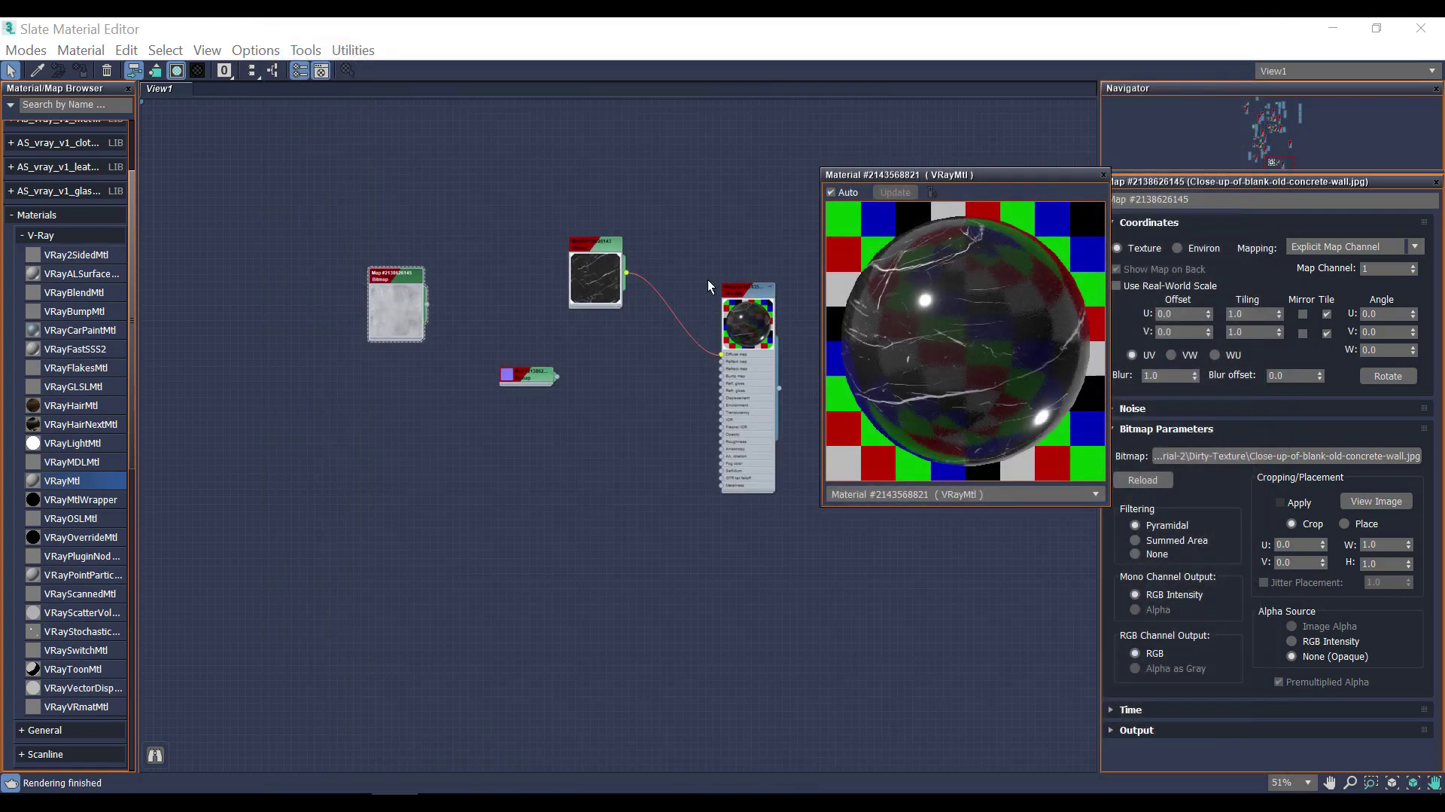
pyautogui.click(1270, 47)
pyautogui.moveTo(616, 435); pyautogui.dragTo(557, 428, button='middle')
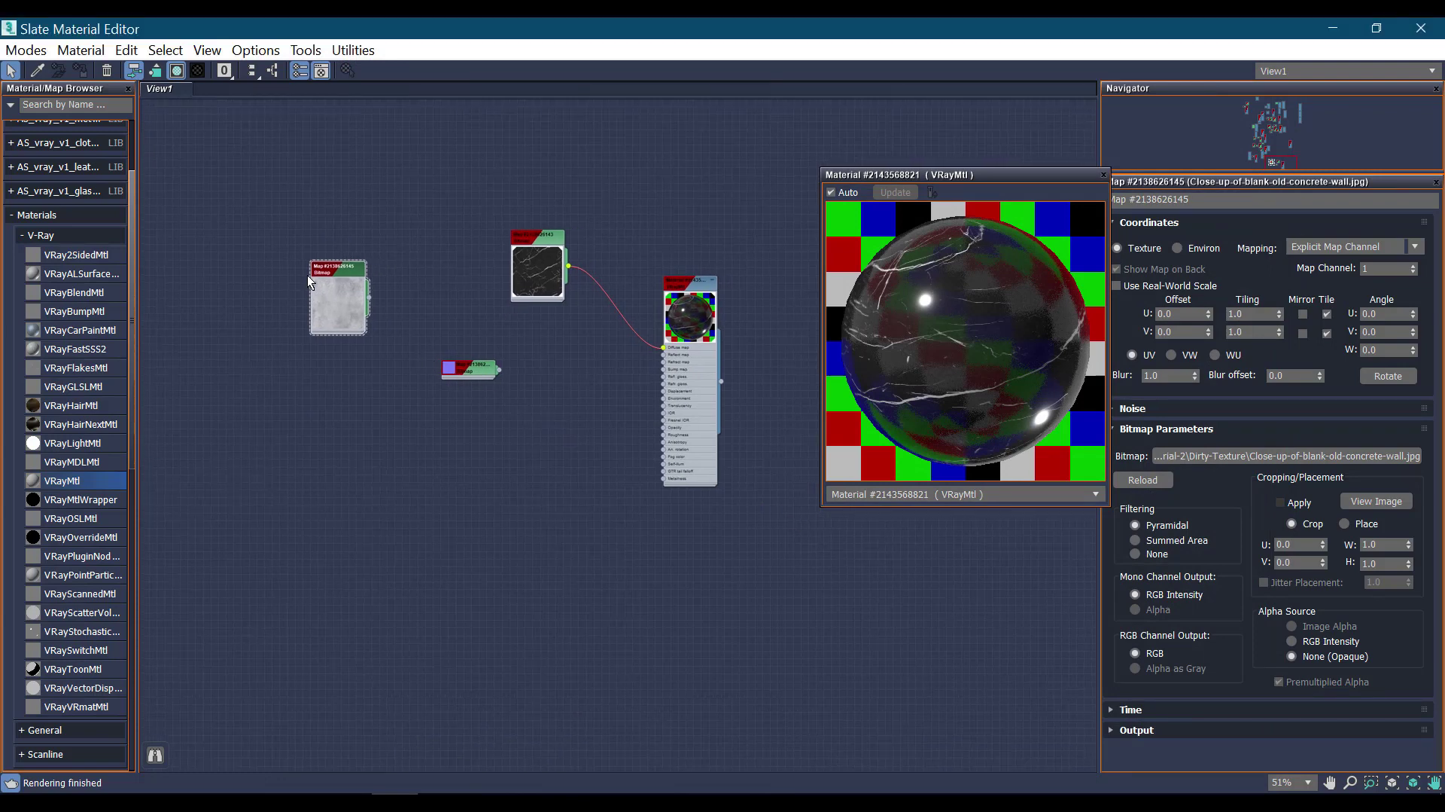
pyautogui.moveTo(323, 266); pyautogui.dragTo(289, 257)
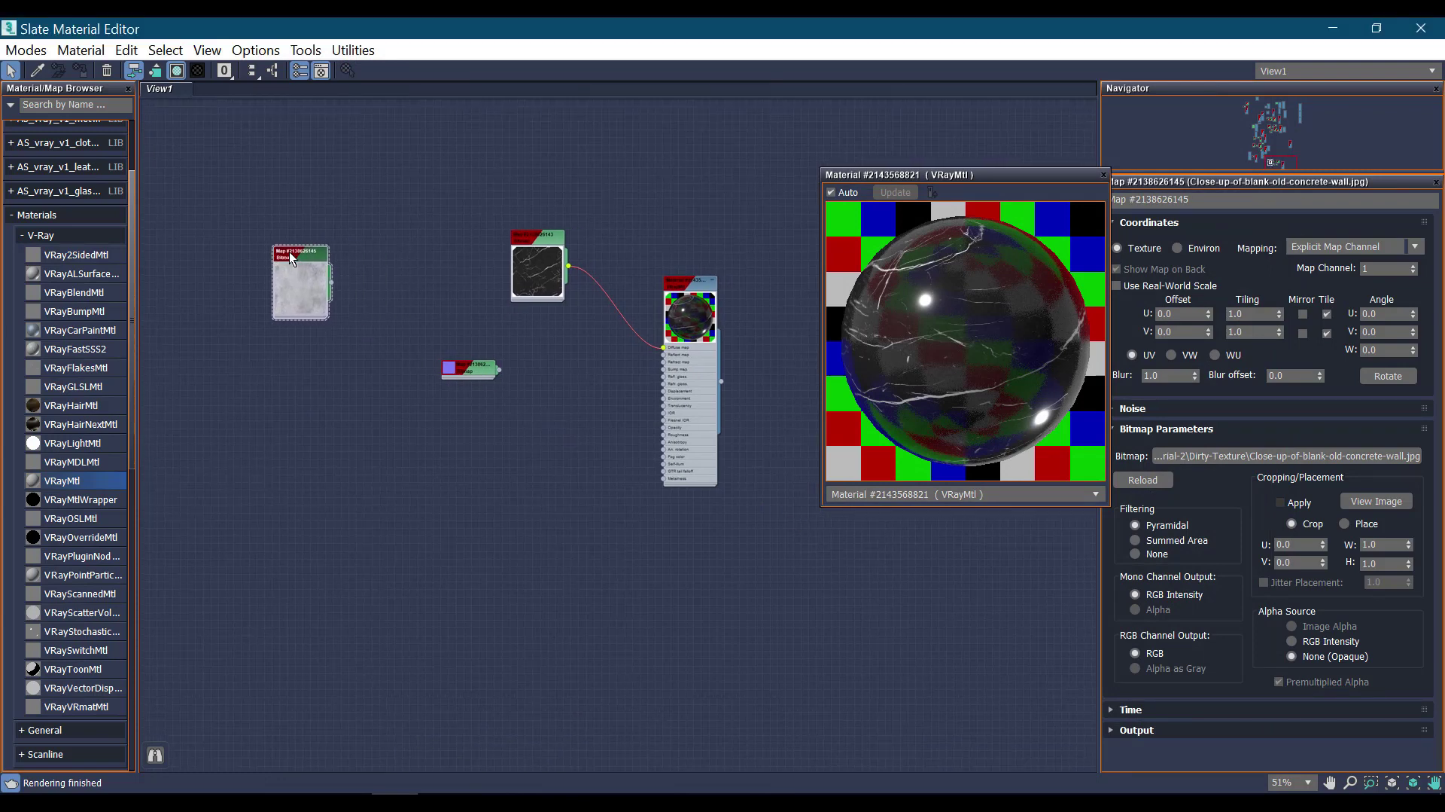
# Add a Color Correction map node fed by the concrete wall bitmap
pyautogui.rightClick(371, 280)
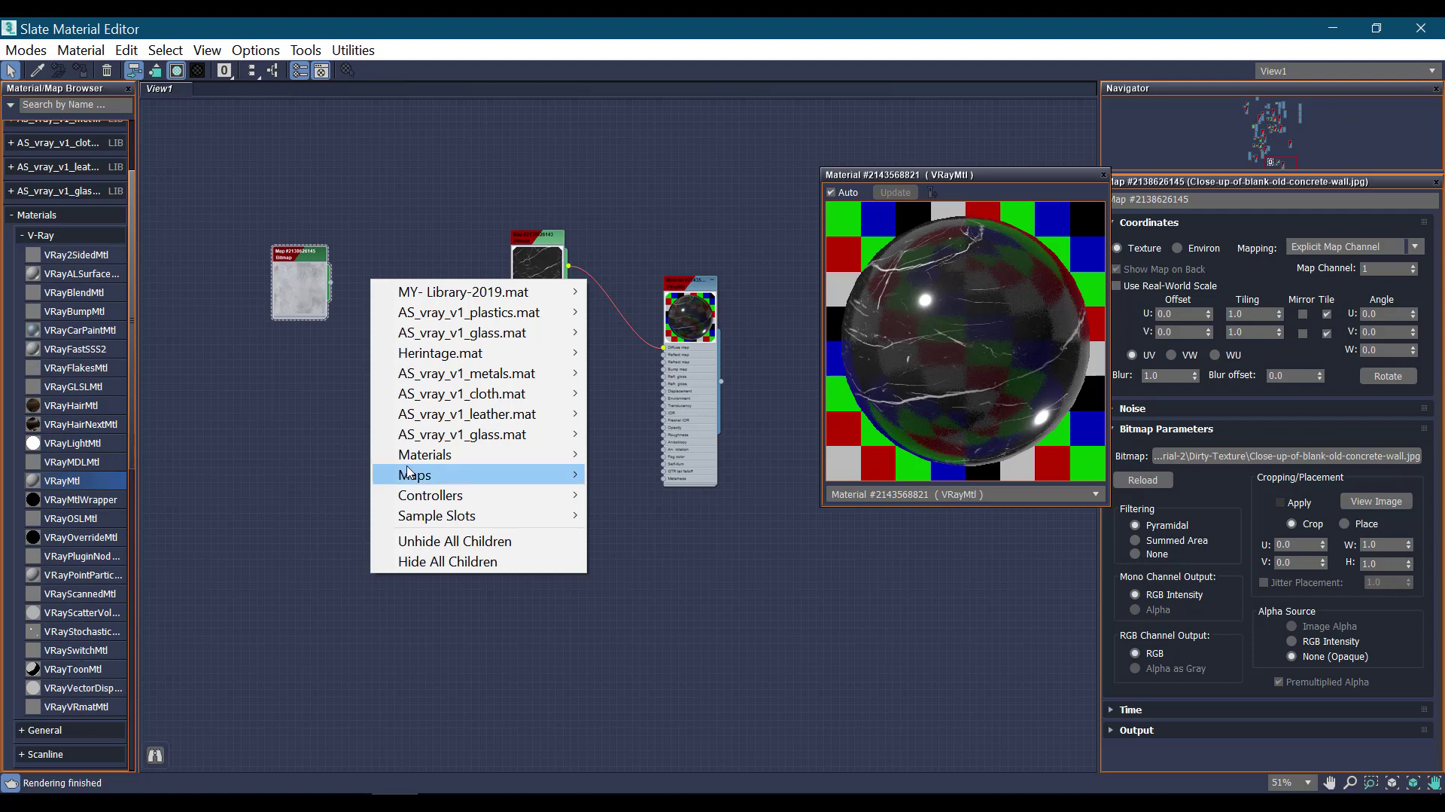
pyautogui.moveTo(414, 474)
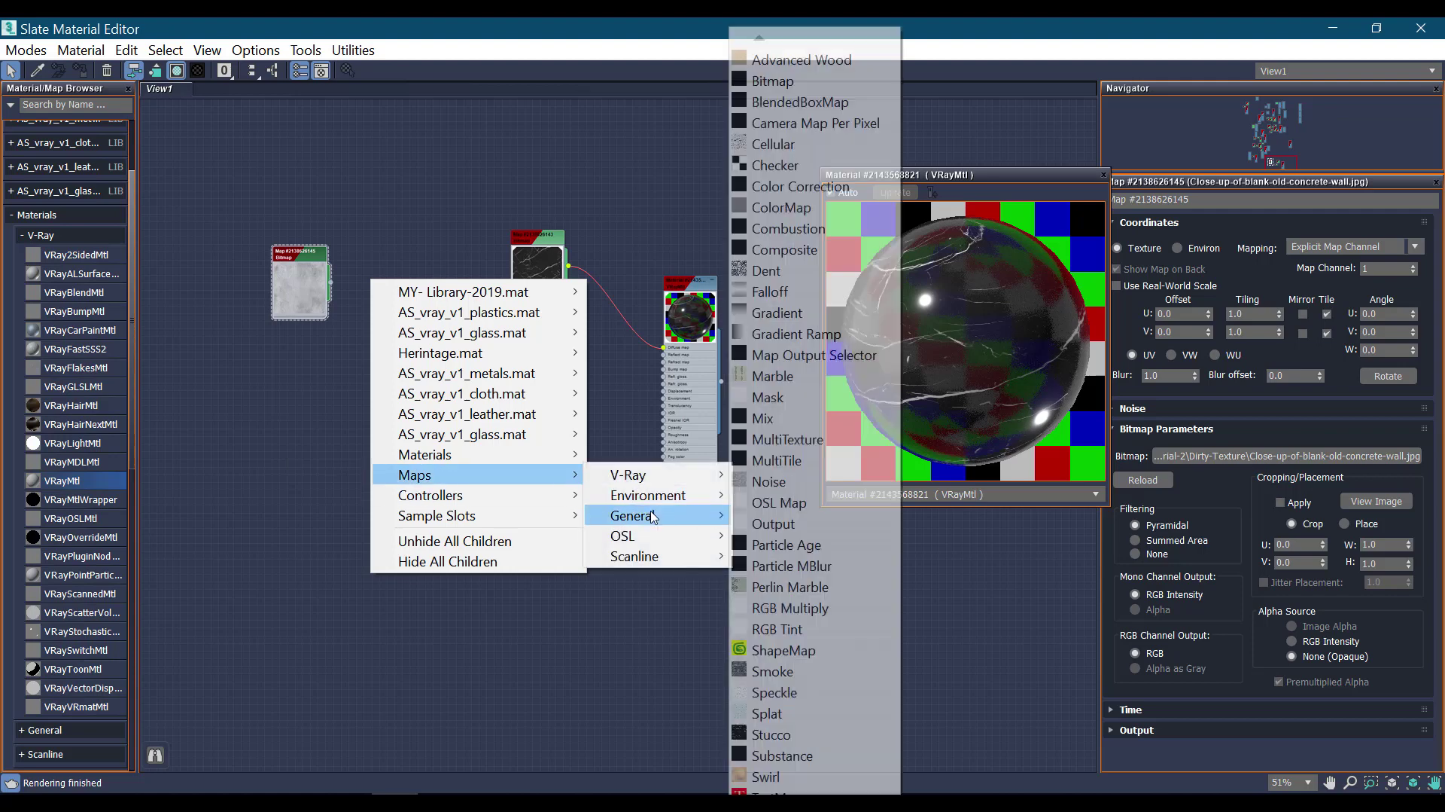
pyautogui.moveTo(633, 515)
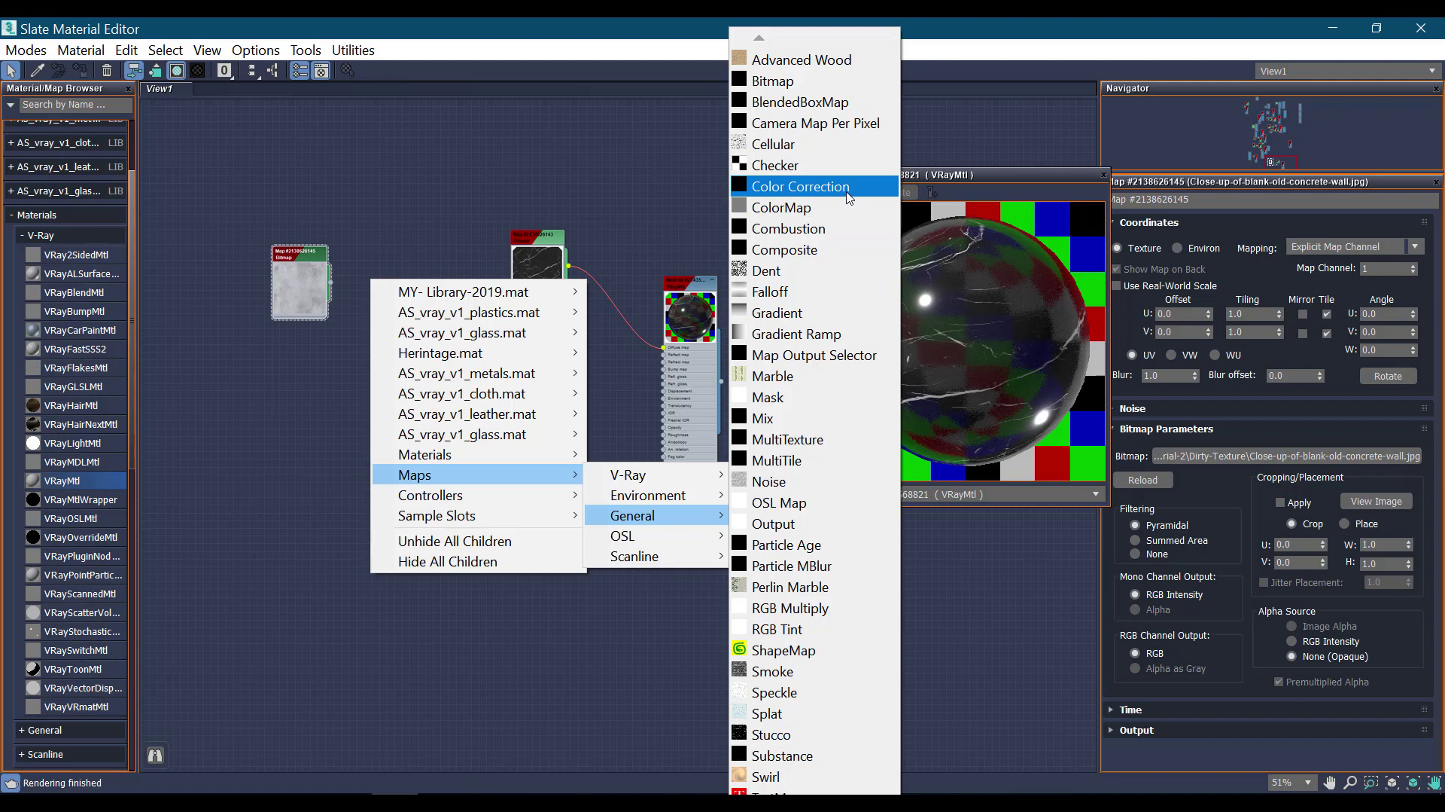
pyautogui.click(852, 197)
pyautogui.moveTo(305, 255)
pyautogui.mouseDown()
pyautogui.moveTo(260, 254)
pyautogui.moveTo(342, 288)
pyautogui.moveTo(302, 282)
pyautogui.mouseUp()
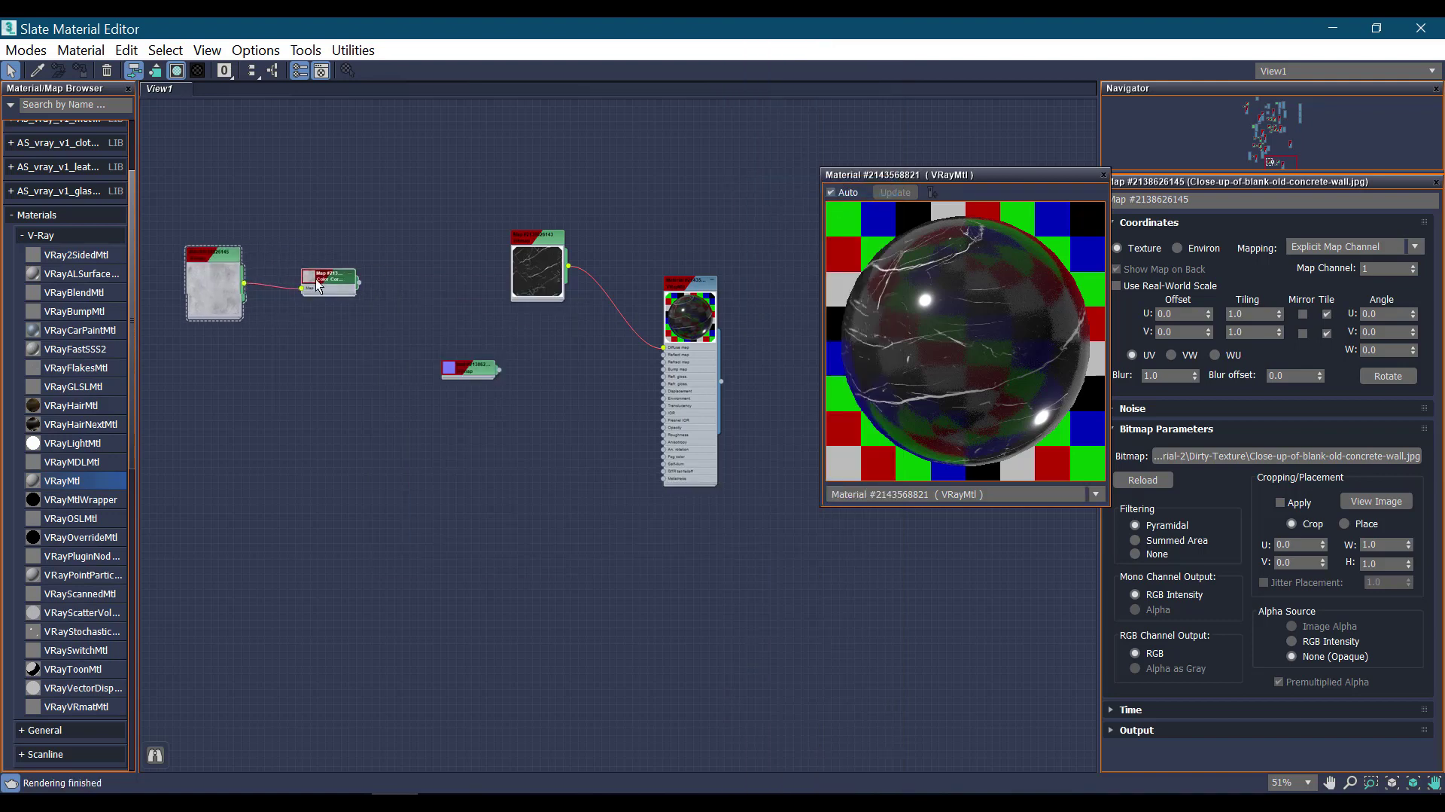
# Add an unconnected Composite map node to the graph
pyautogui.rightClick(403, 274)
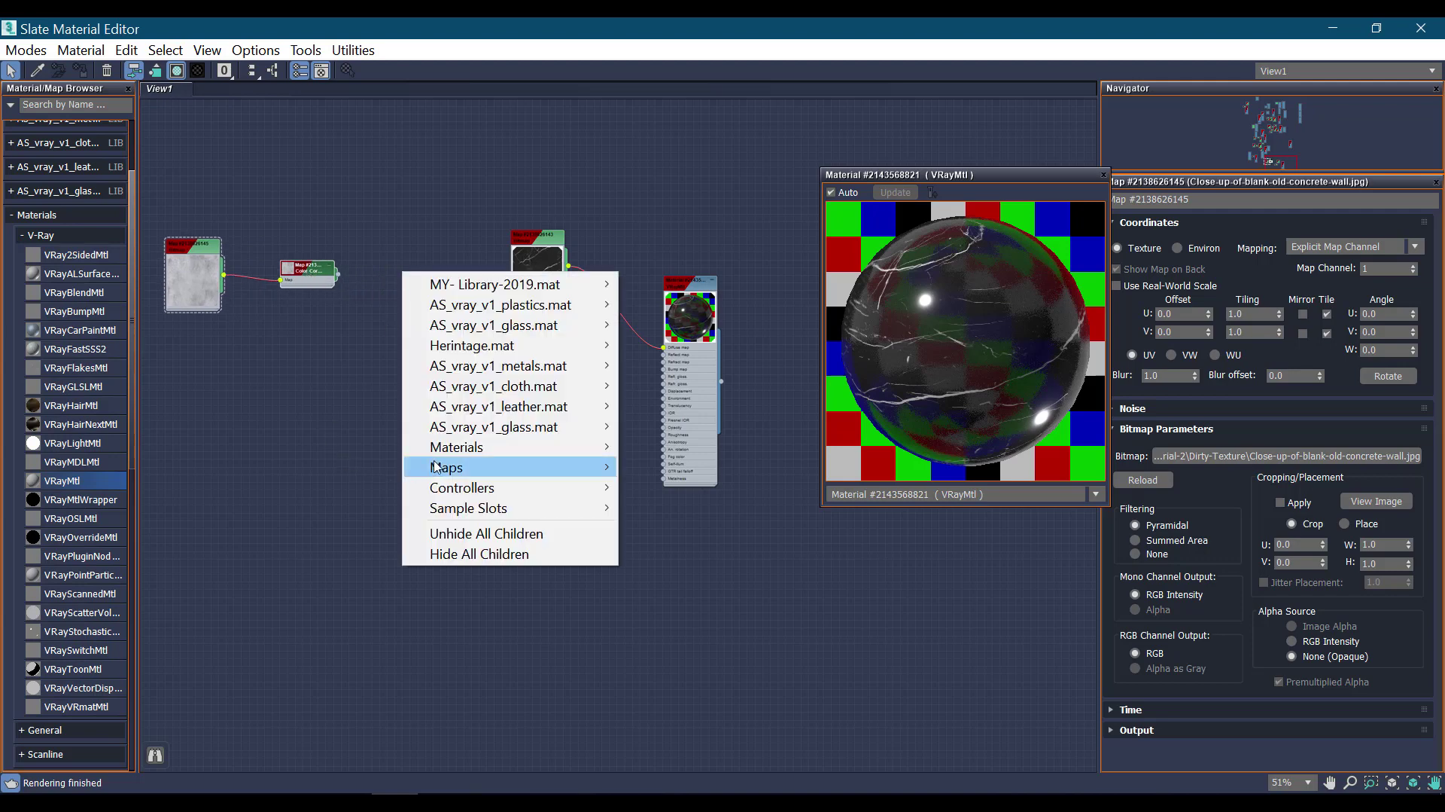
pyautogui.moveTo(445, 468)
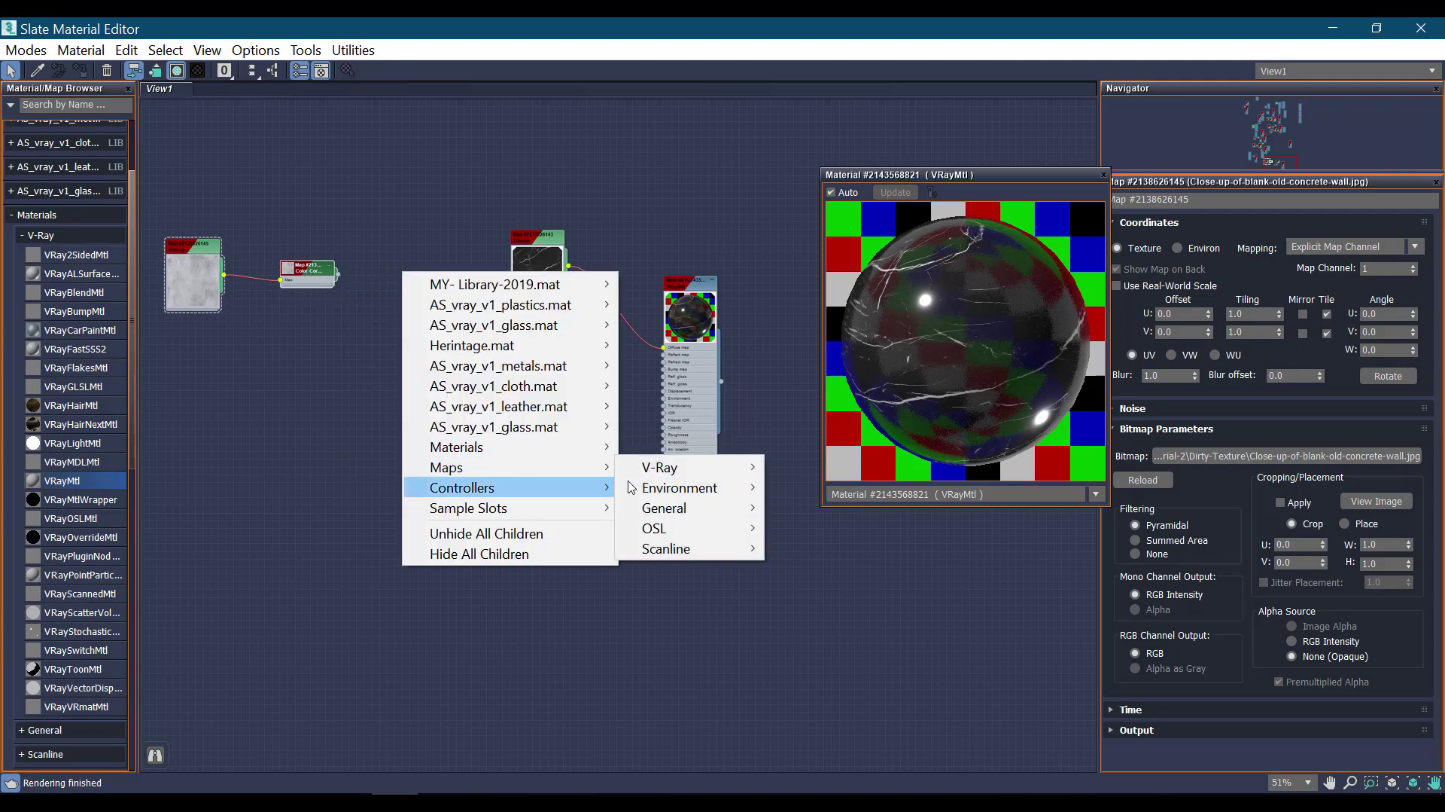
pyautogui.moveTo(664, 508)
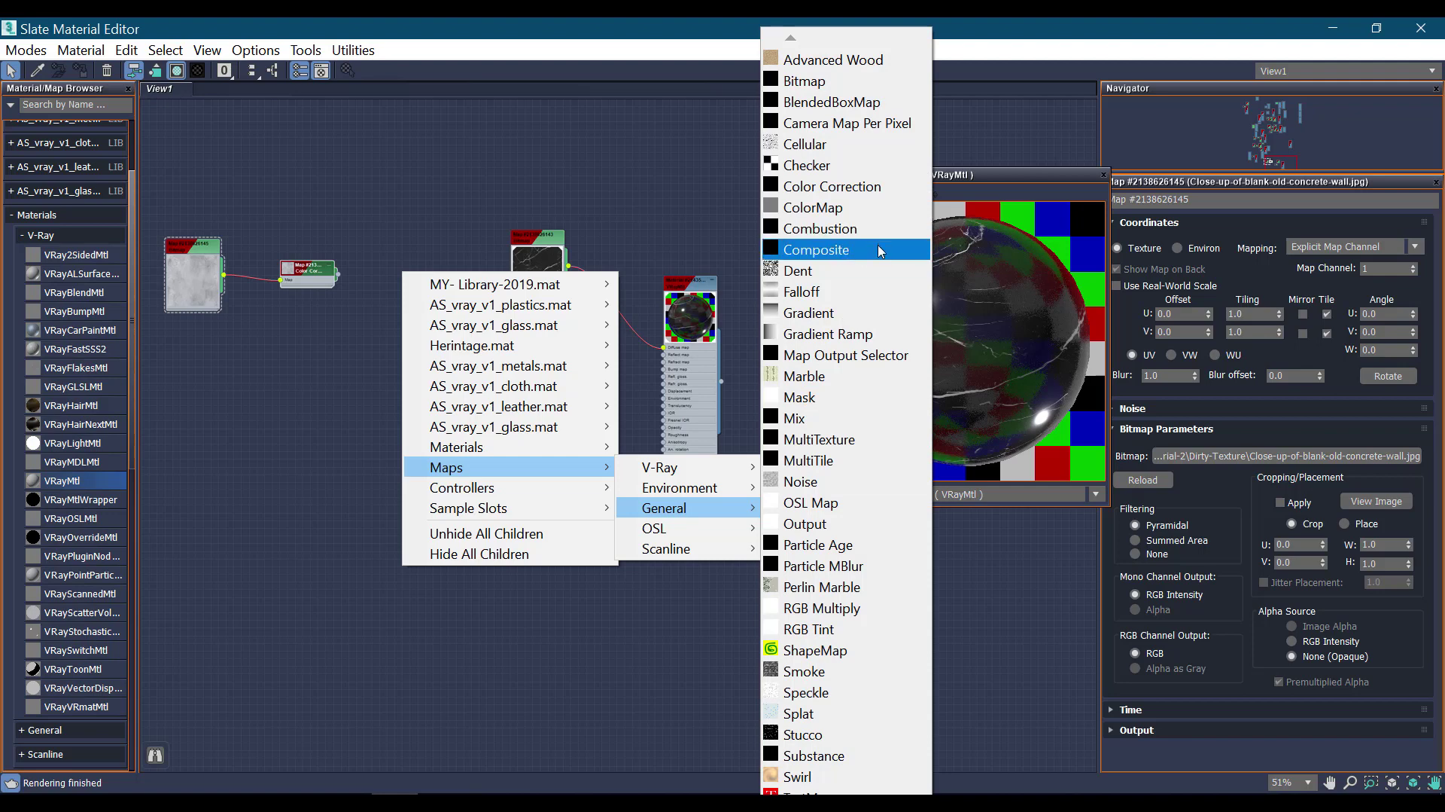
pyautogui.click(879, 251)
pyautogui.scroll(3, 331, 275)
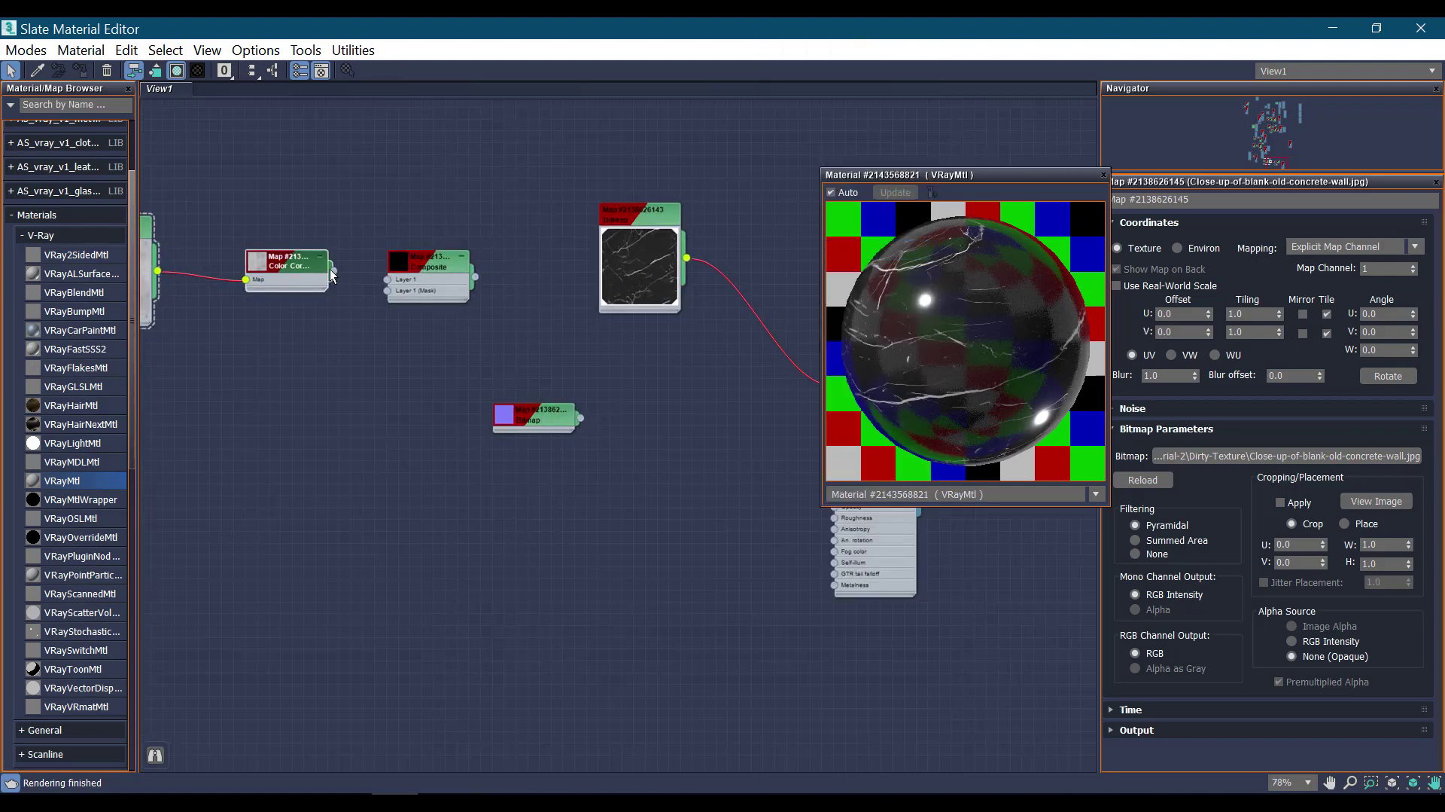
# Connect the Color Correction map into the Composite map's Layer 1 input
pyautogui.moveTo(331, 275); pyautogui.dragTo(493, 291)
pyautogui.moveTo(628, 367)
pyautogui.mouseDown(button='middle')
pyautogui.moveTo(498, 328)
pyautogui.moveTo(518, 313)
pyautogui.mouseUp(button='middle')
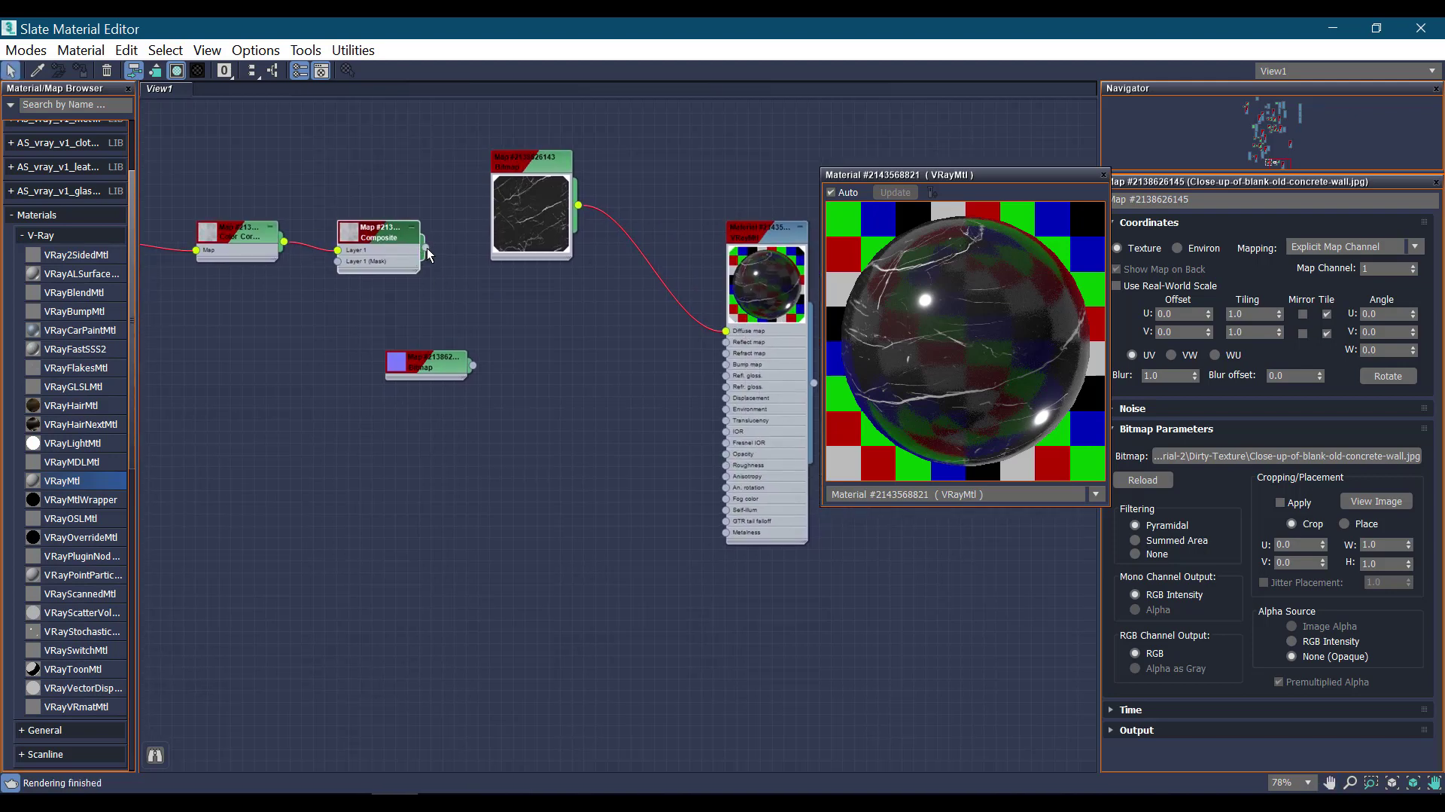
pyautogui.scroll(1, 551, 308)
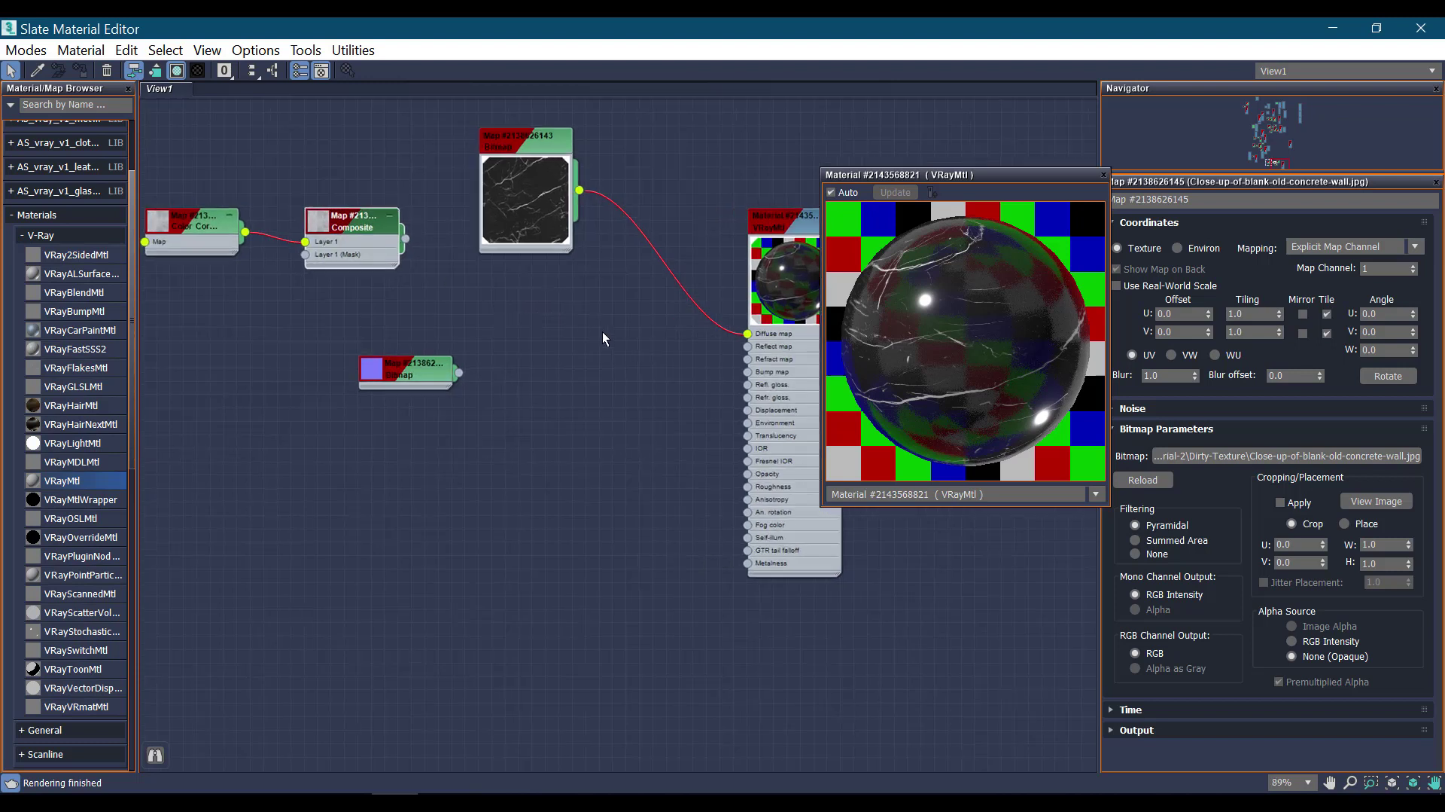
pyautogui.moveTo(494, 292); pyautogui.dragTo(390, 253, button='middle')
# Wire the Composite map into the marble VRayMtl's Reflect map slot
pyautogui.moveTo(304, 198); pyautogui.dragTo(645, 307)
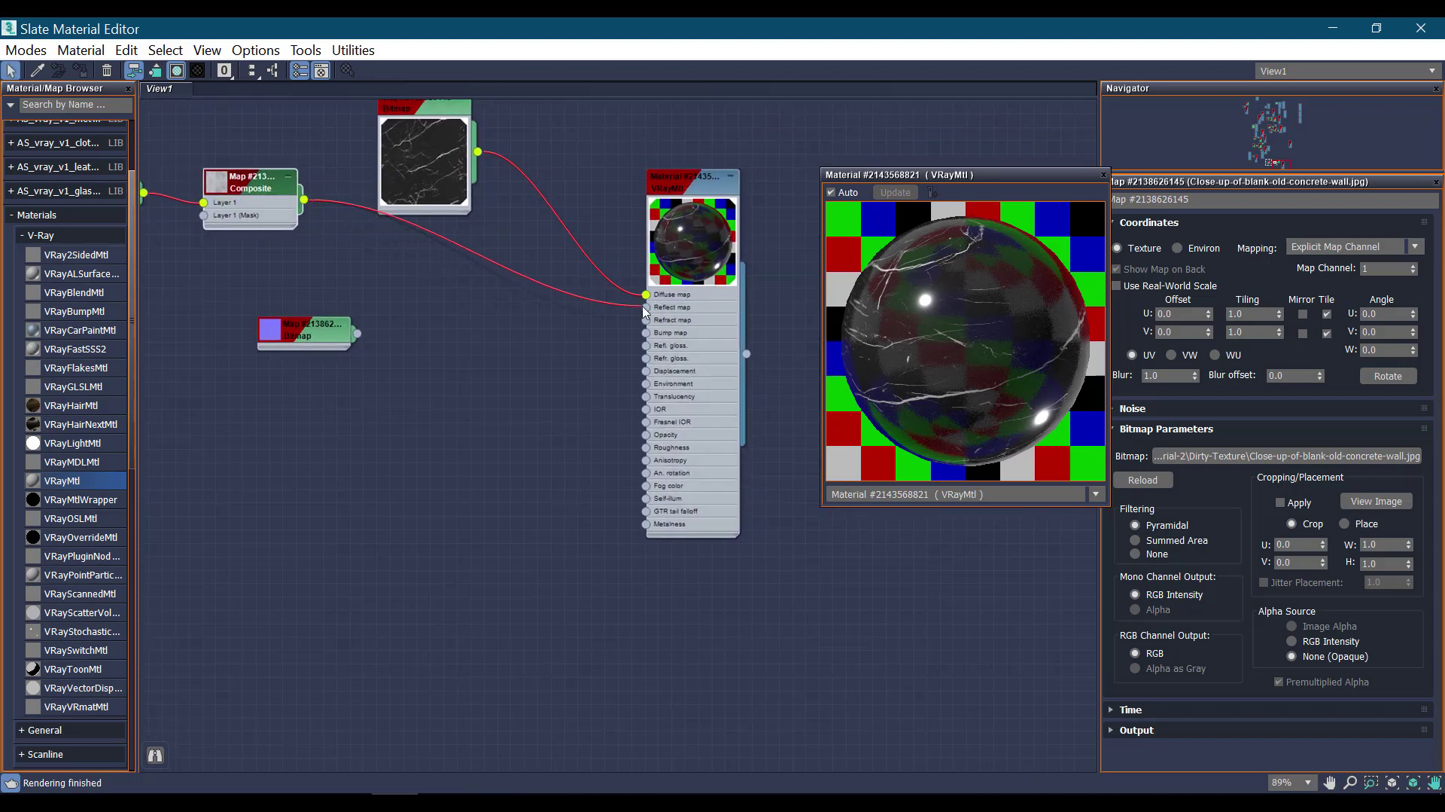
pyautogui.scroll(1, 679, 306)
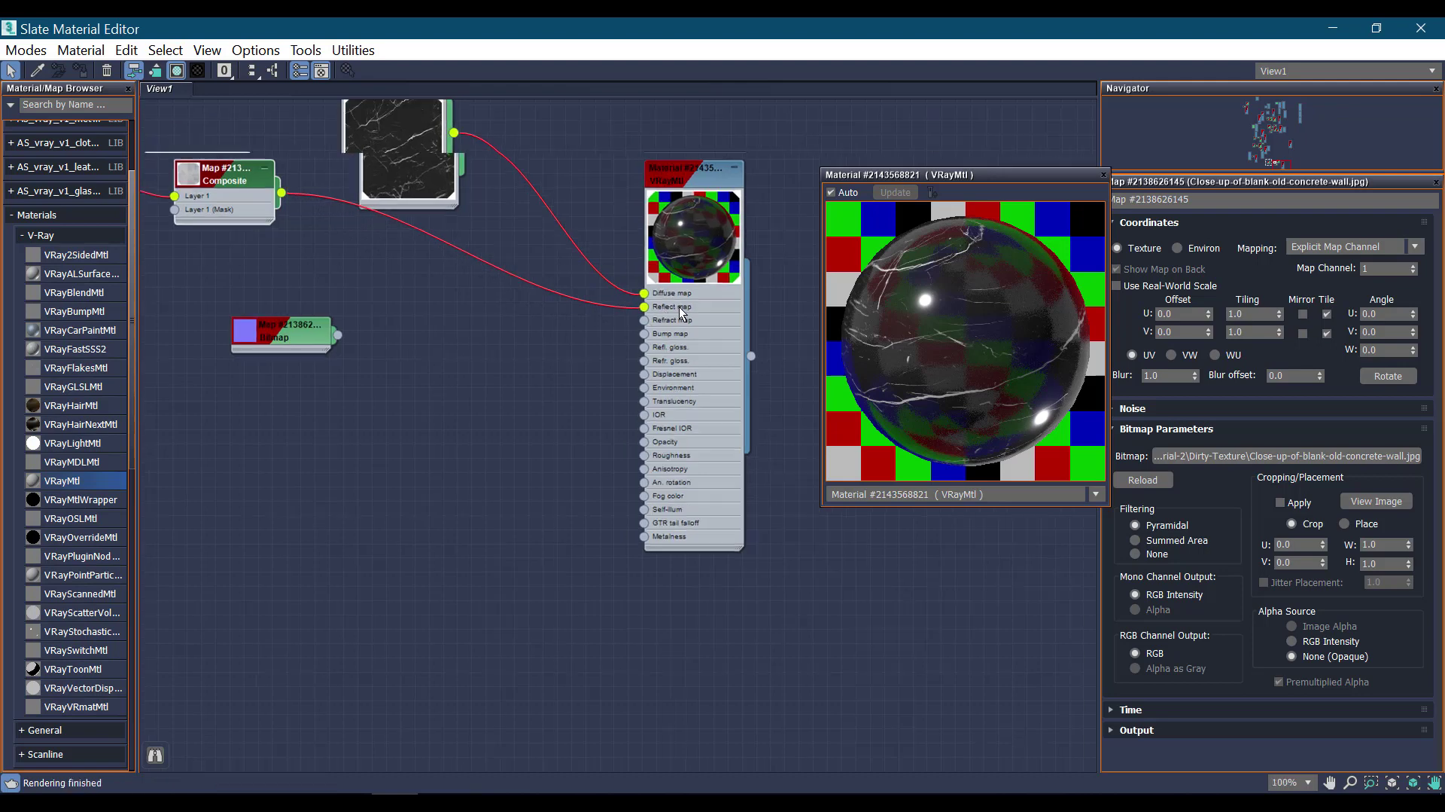
pyautogui.scroll(2, 679, 306)
pyautogui.scroll(1, 679, 306)
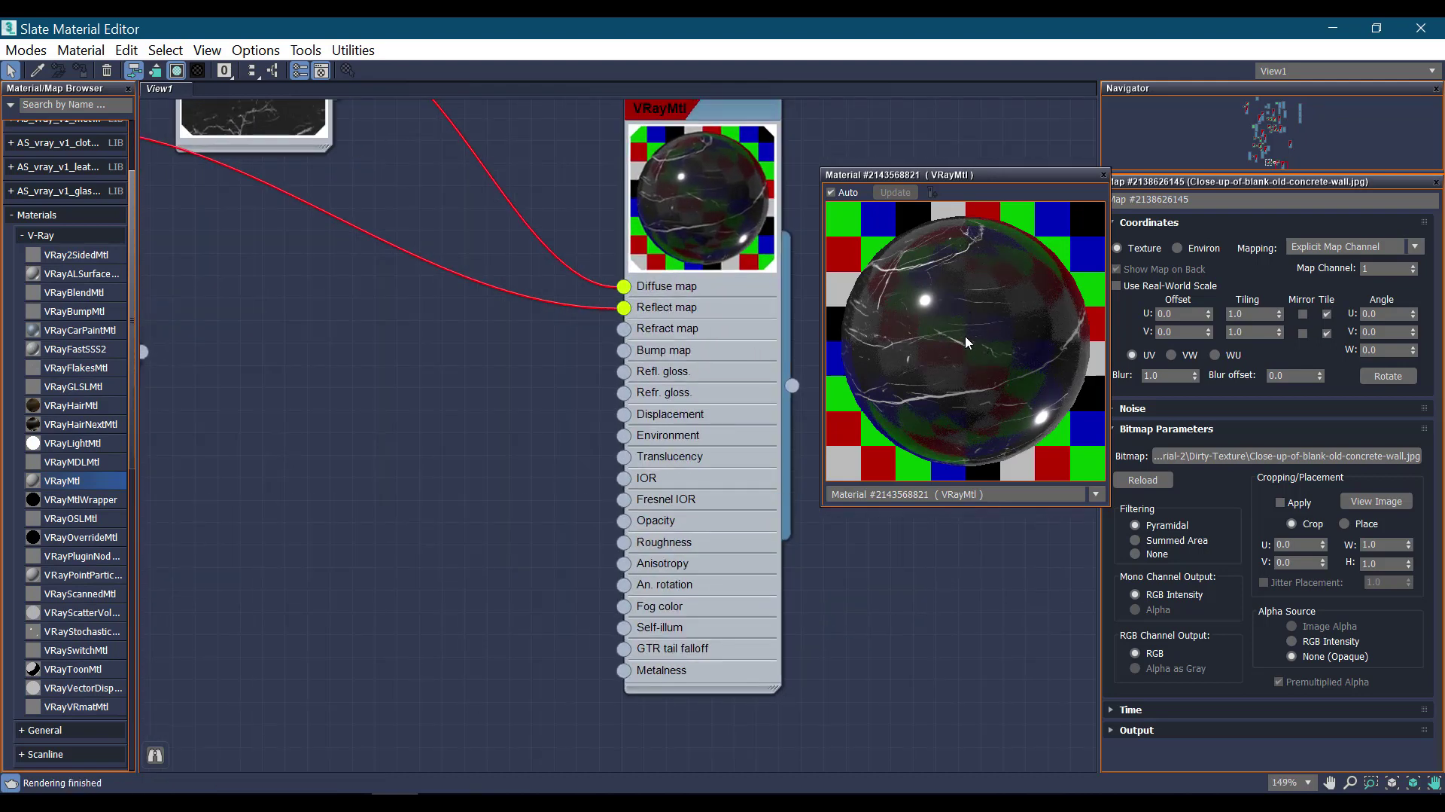
pyautogui.scroll(-1, 515, 337)
pyautogui.scroll(-2, 513, 338)
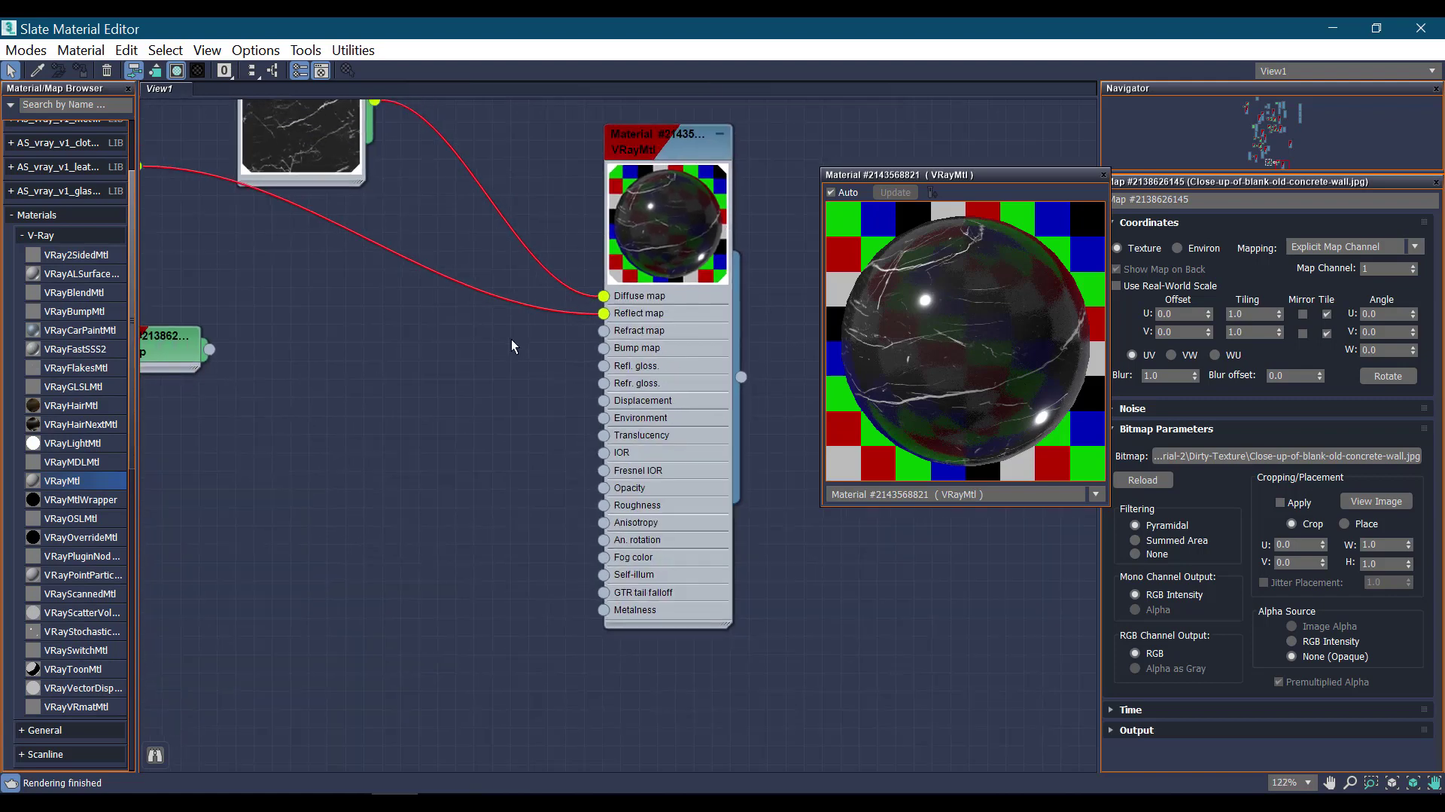
pyautogui.scroll(-2, 512, 338)
pyautogui.moveTo(488, 346)
pyautogui.mouseDown(button='middle')
pyautogui.moveTo(574, 331)
pyautogui.moveTo(796, 354)
pyautogui.mouseUp(button='middle')
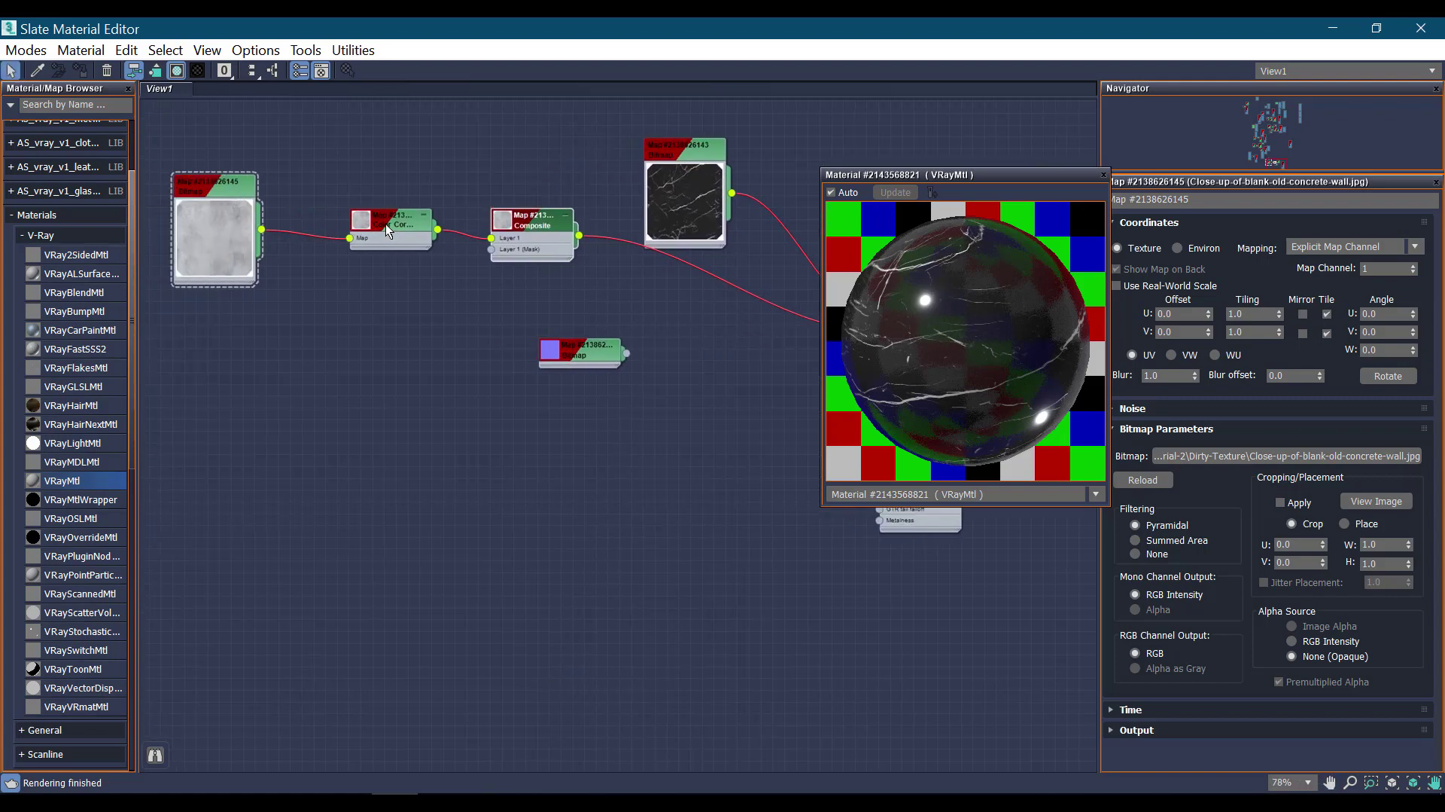
# Raise the concrete Color Correction map's Contrast to about 10.617 in the Lightness rollout
pyautogui.click(368, 227)
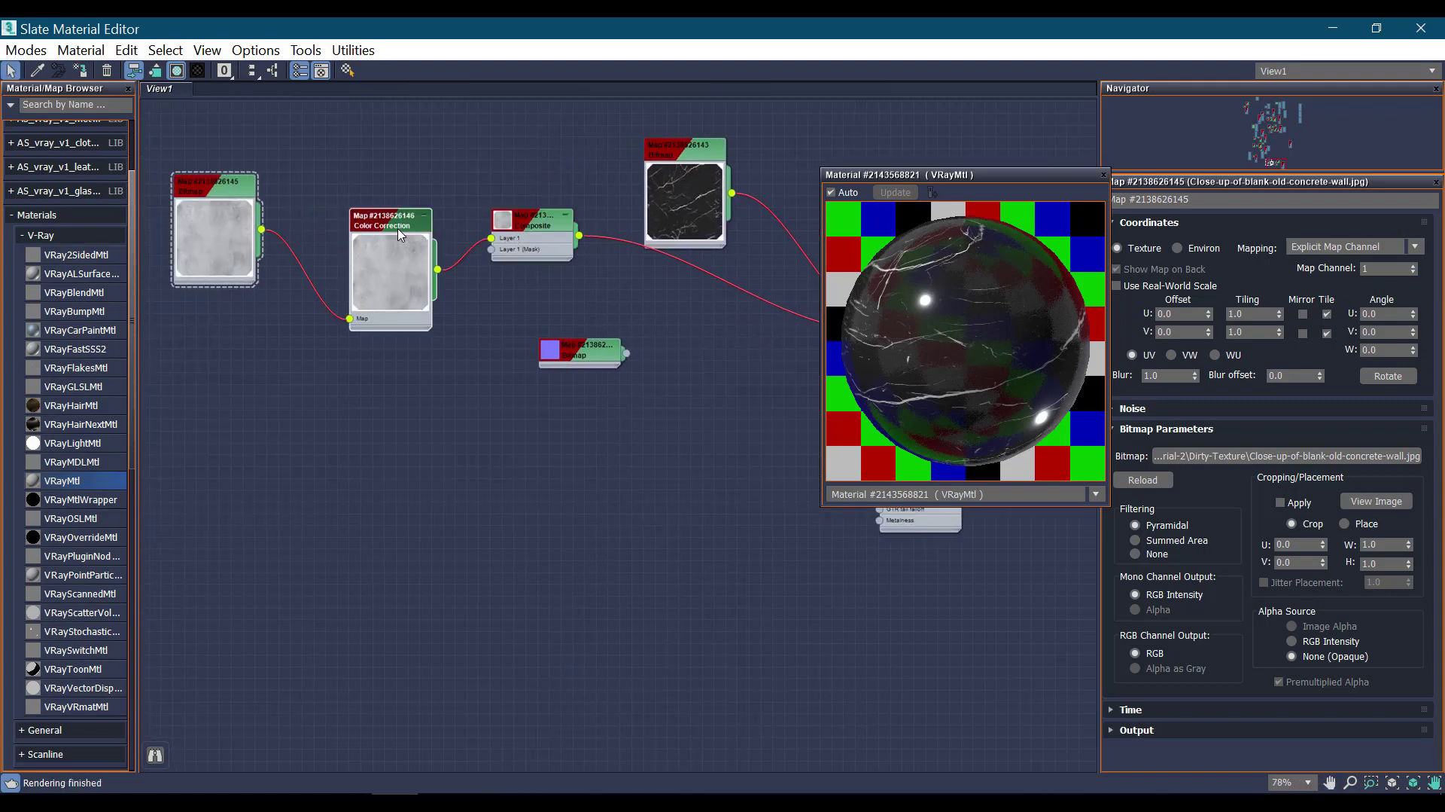
pyautogui.doubleClick(400, 235)
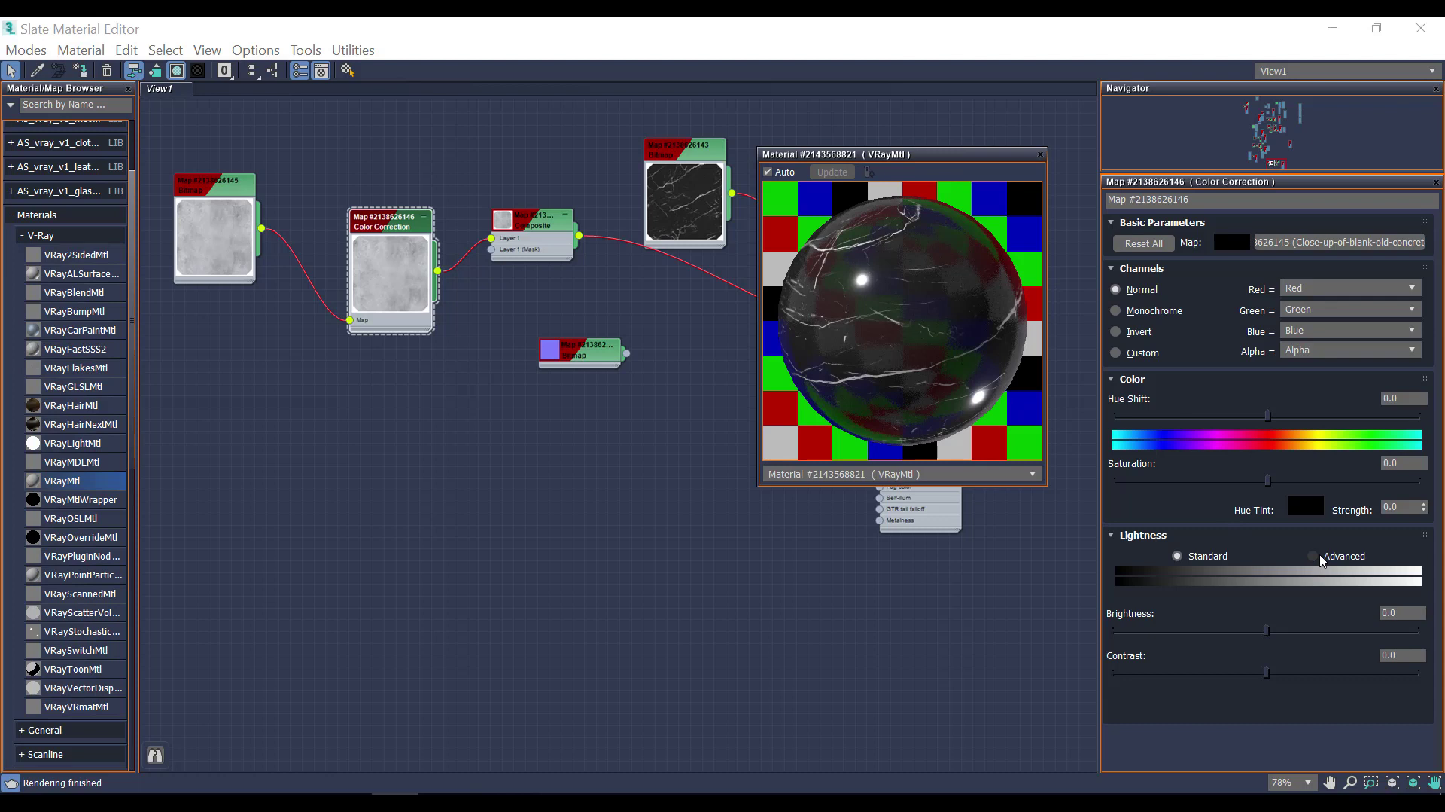
pyautogui.moveTo(1267, 672); pyautogui.dragTo(1282, 673)
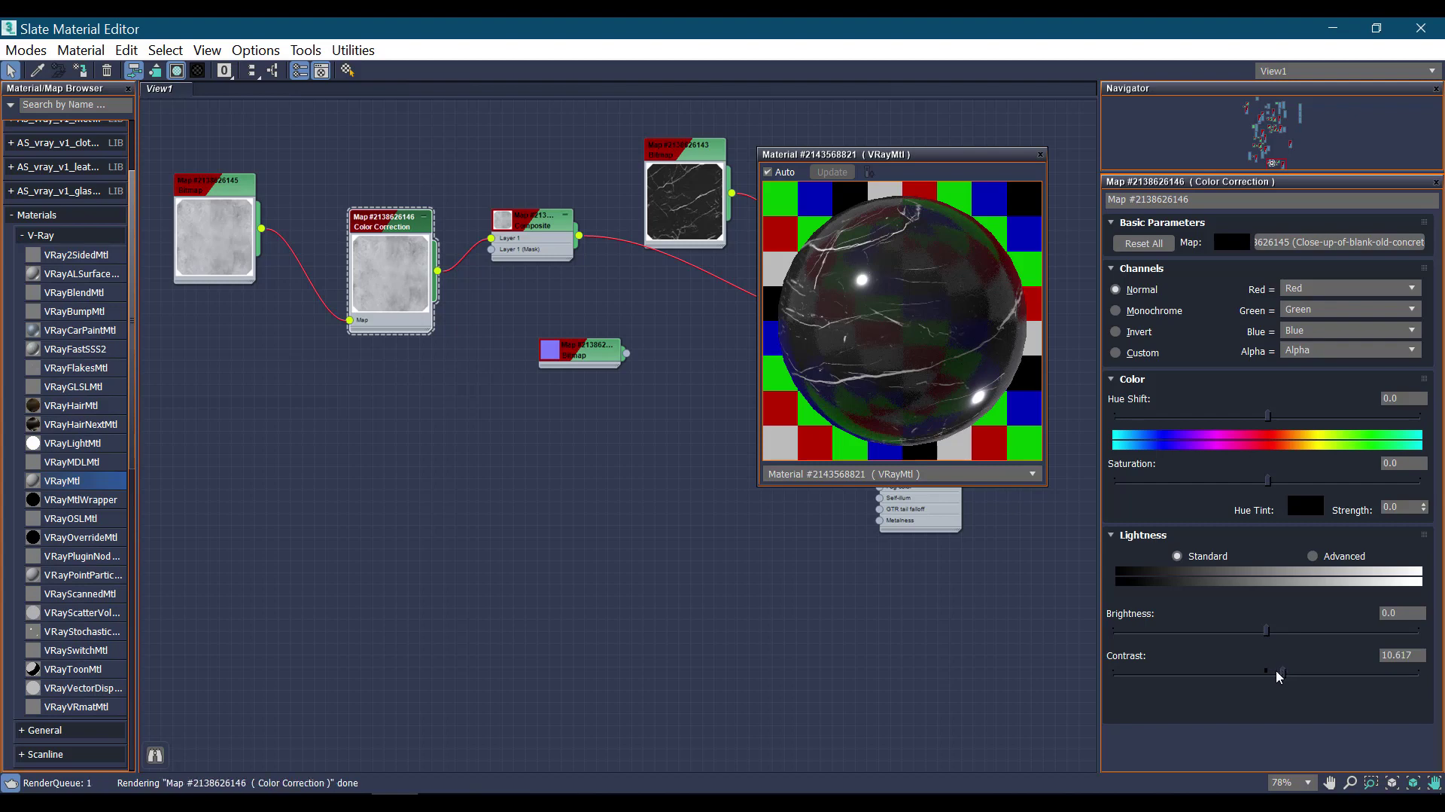
pyautogui.moveTo(967, 536)
pyautogui.mouseDown(button='middle')
pyautogui.moveTo(719, 500)
pyautogui.moveTo(965, 555)
pyautogui.mouseUp(button='middle')
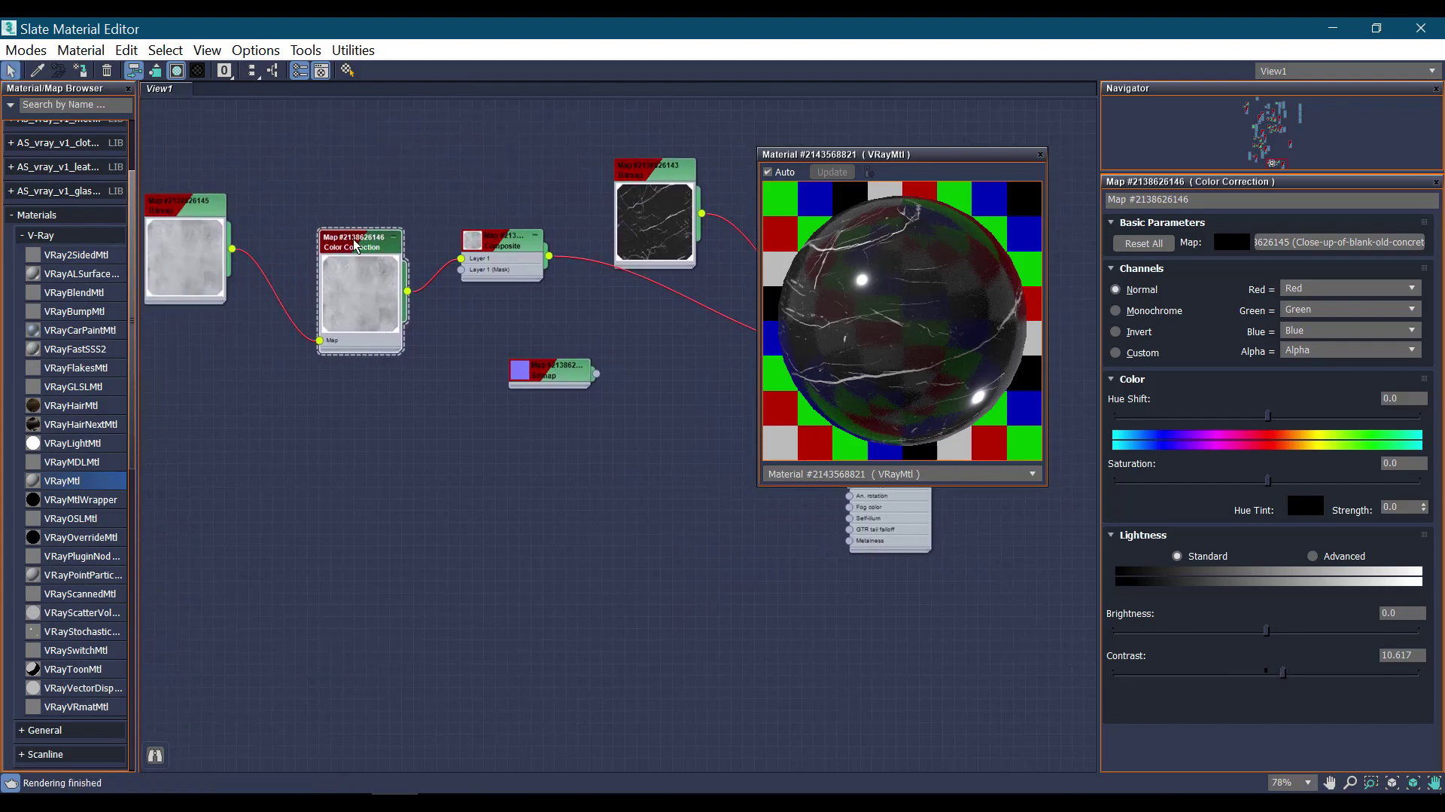
pyautogui.scroll(3, 368, 304)
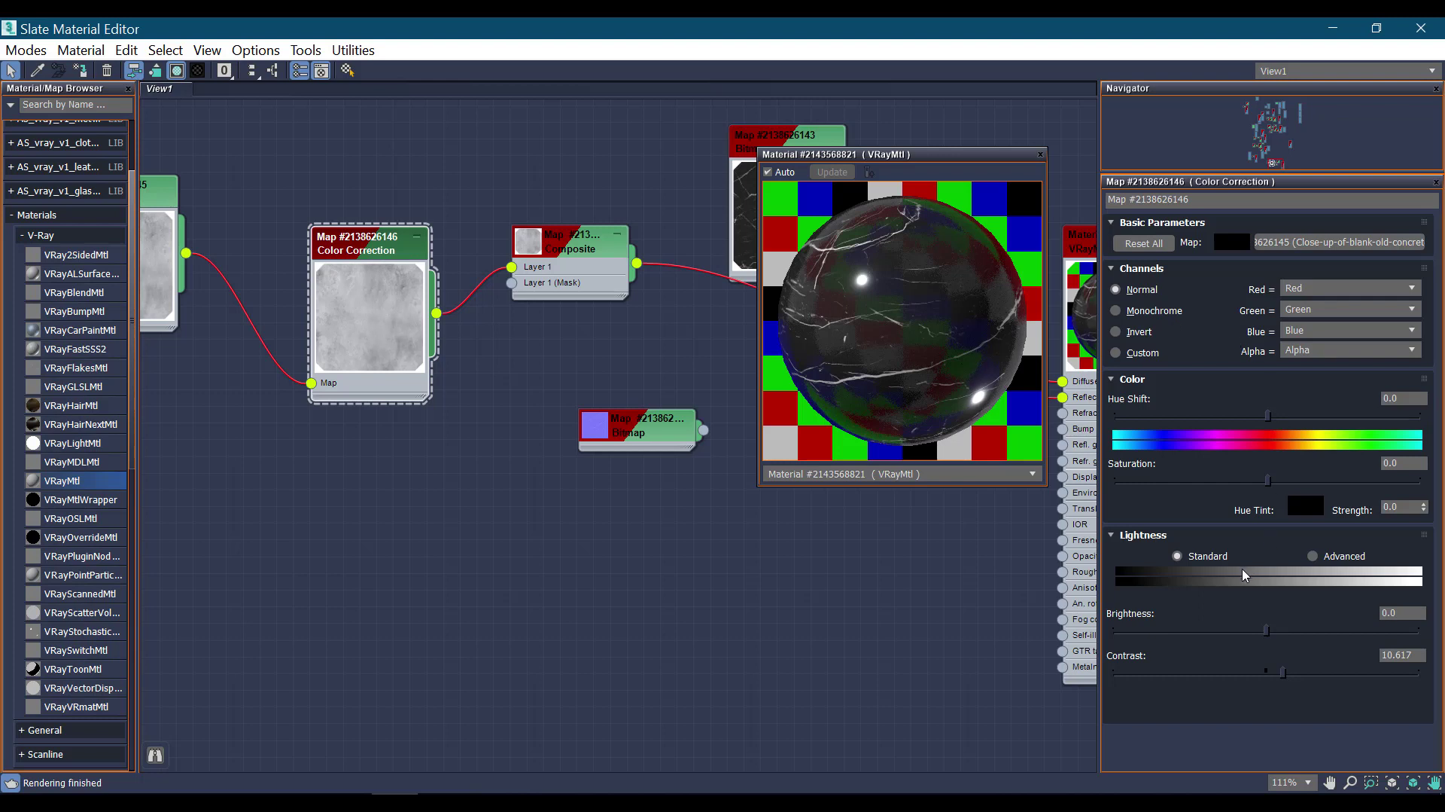
pyautogui.moveTo(896, 590); pyautogui.dragTo(506, 459, button='middle')
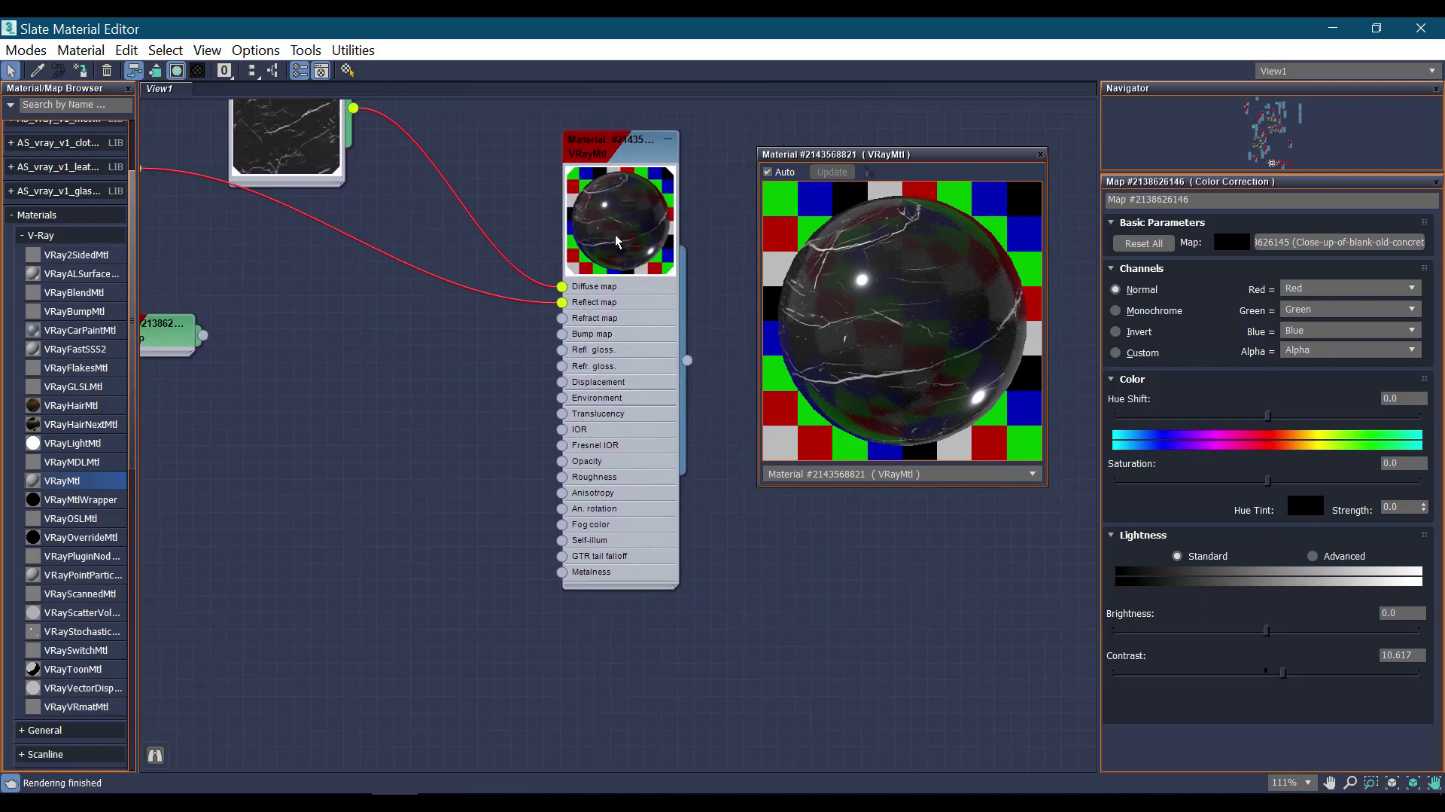
# Reuse the marble VRayMtl's Reflect map as an instance in its reflection Glossiness slot
pyautogui.click(647, 161)
pyautogui.doubleClick(648, 160)
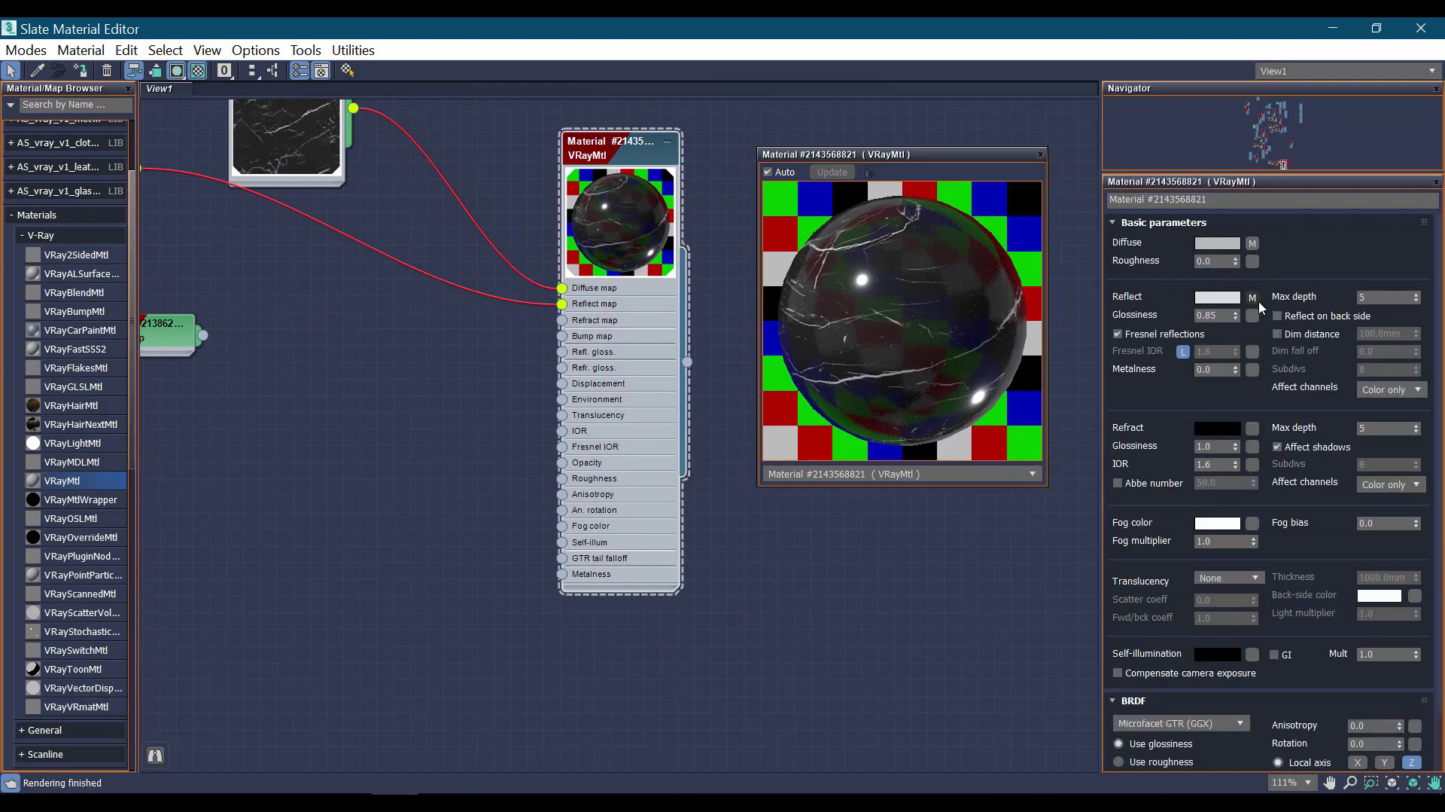
pyautogui.moveTo(1253, 300); pyautogui.dragTo(1253, 316)
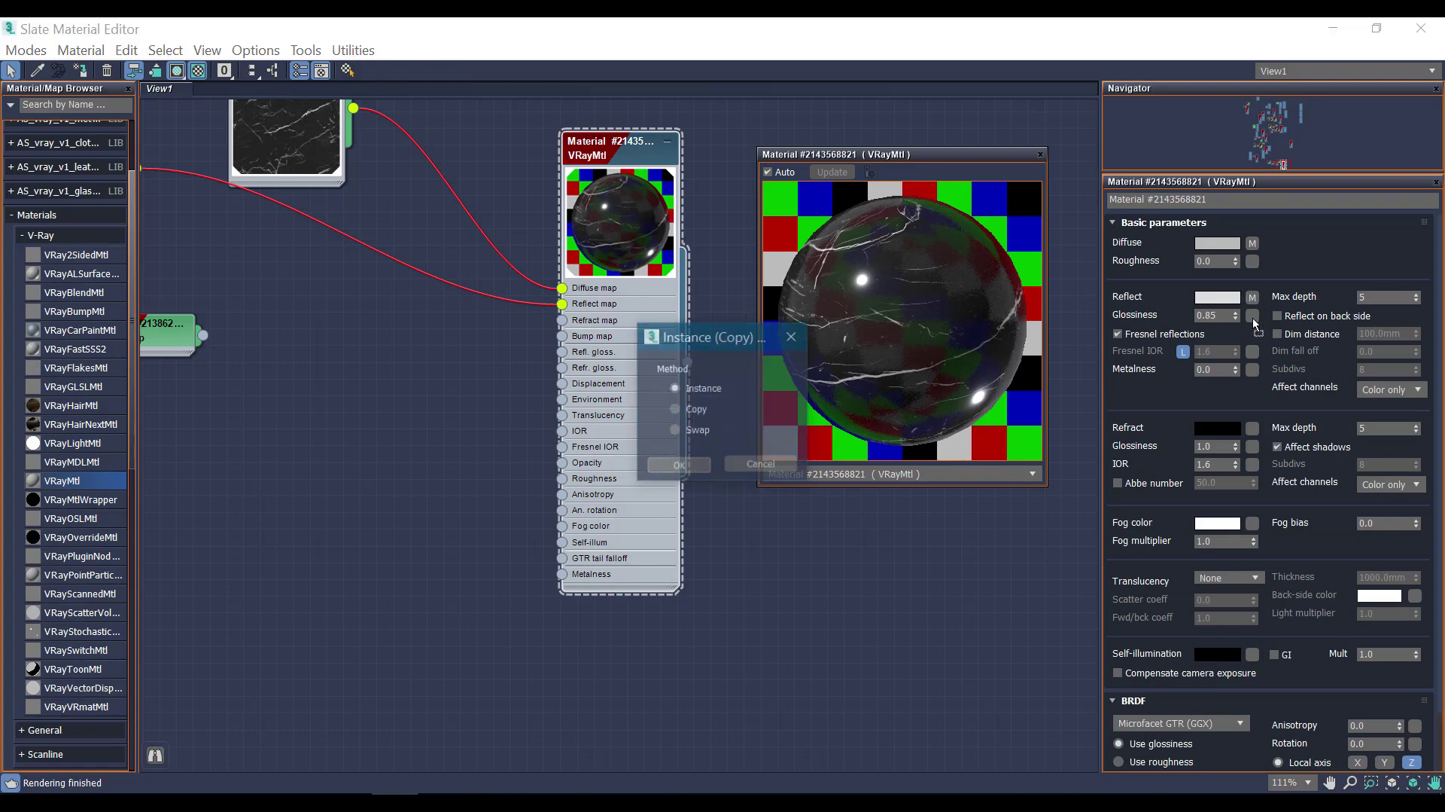
pyautogui.click(683, 465)
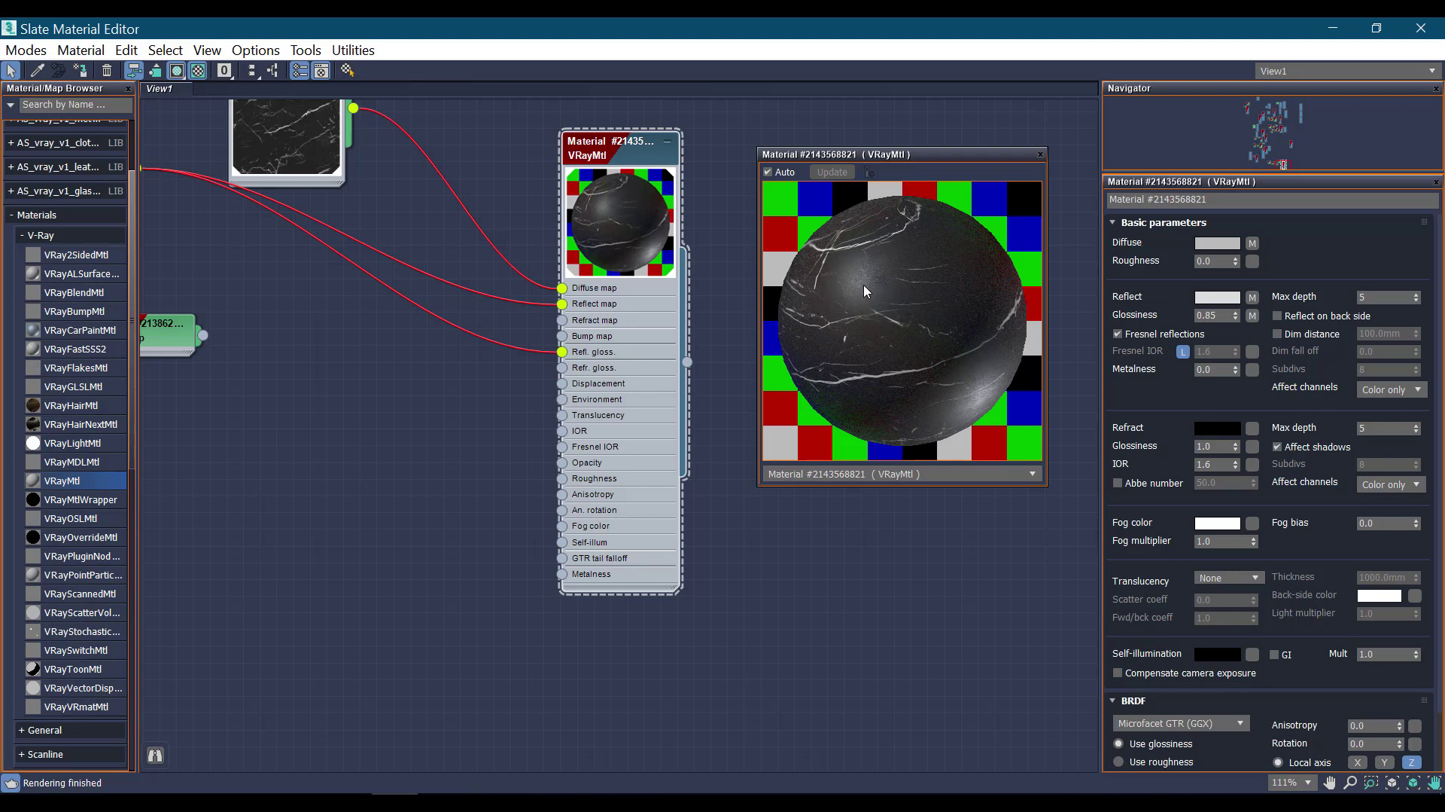
pyautogui.scroll(-2, 1314, 553)
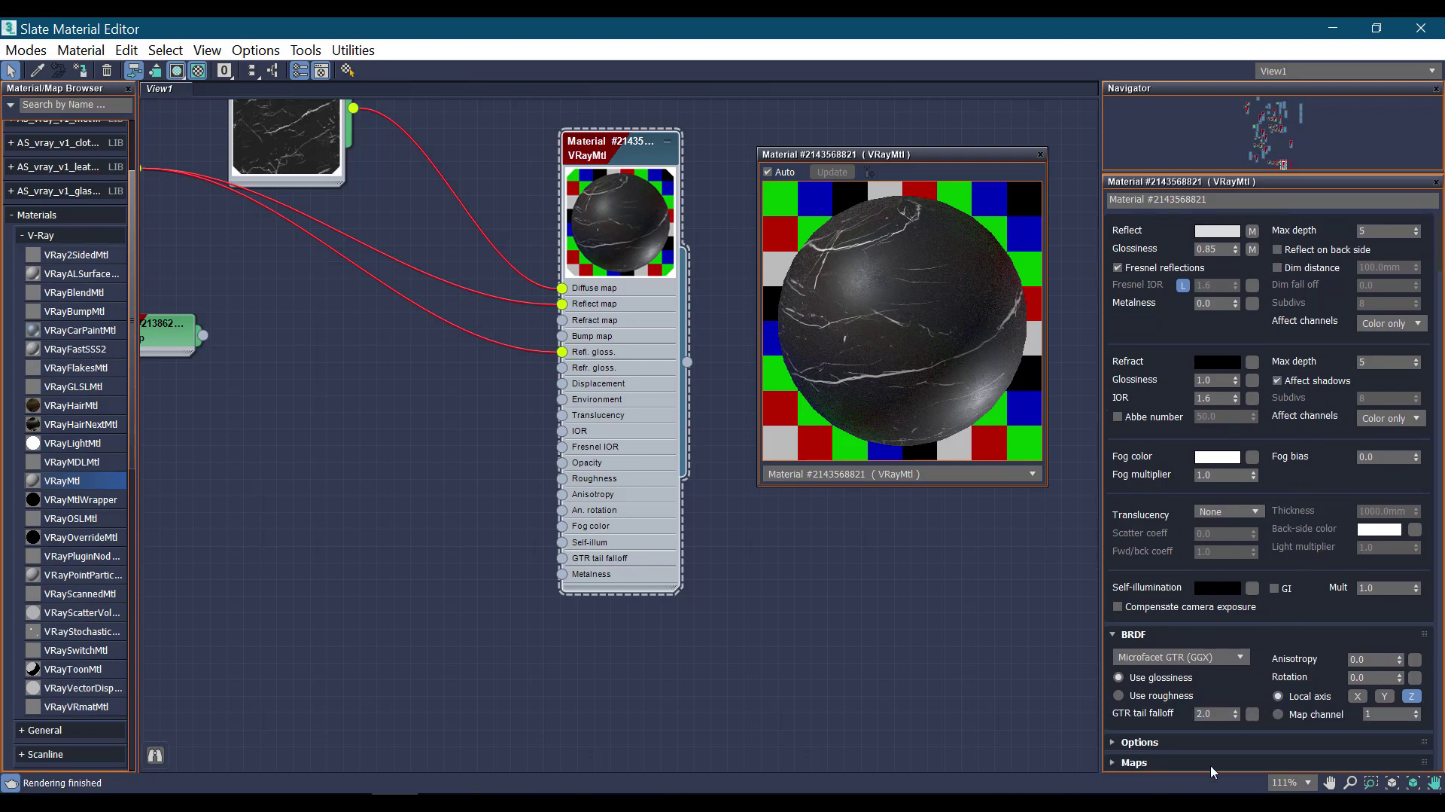
# In the Maps rollout, set both the Reflect and Glossiness map amounts to 50
pyautogui.click(1139, 764)
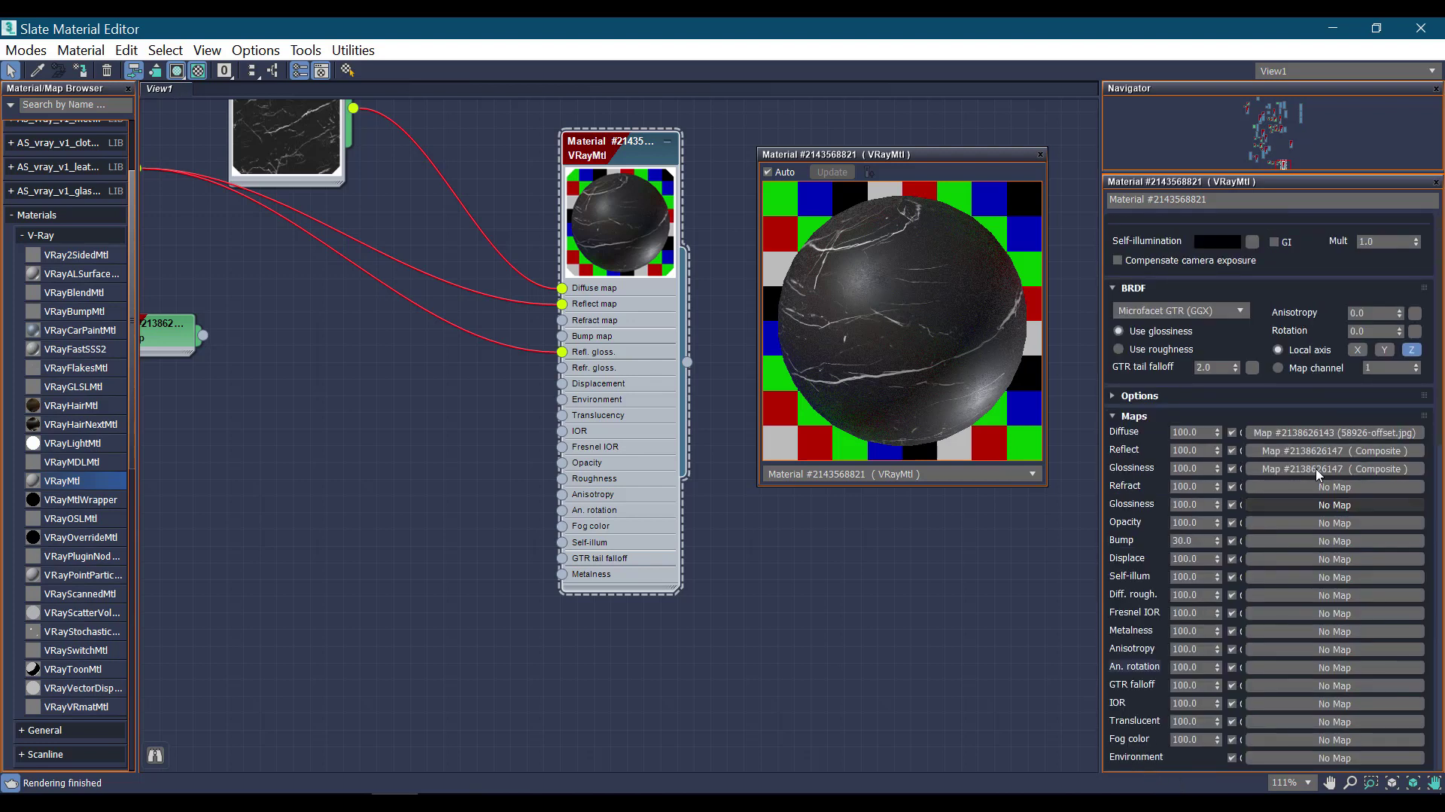
pyautogui.doubleClick(1205, 450)
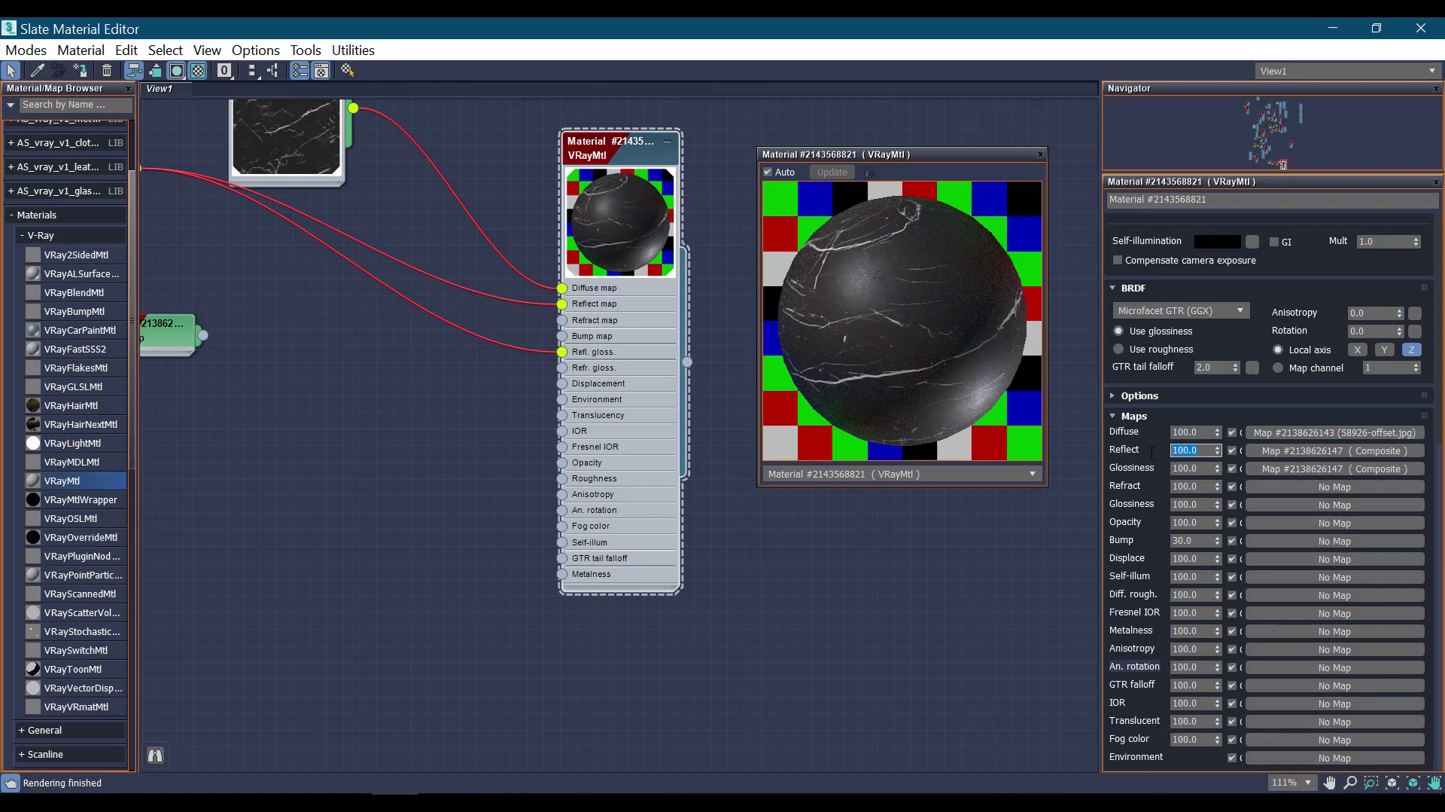
pyautogui.write('50')
pyautogui.press('Return')
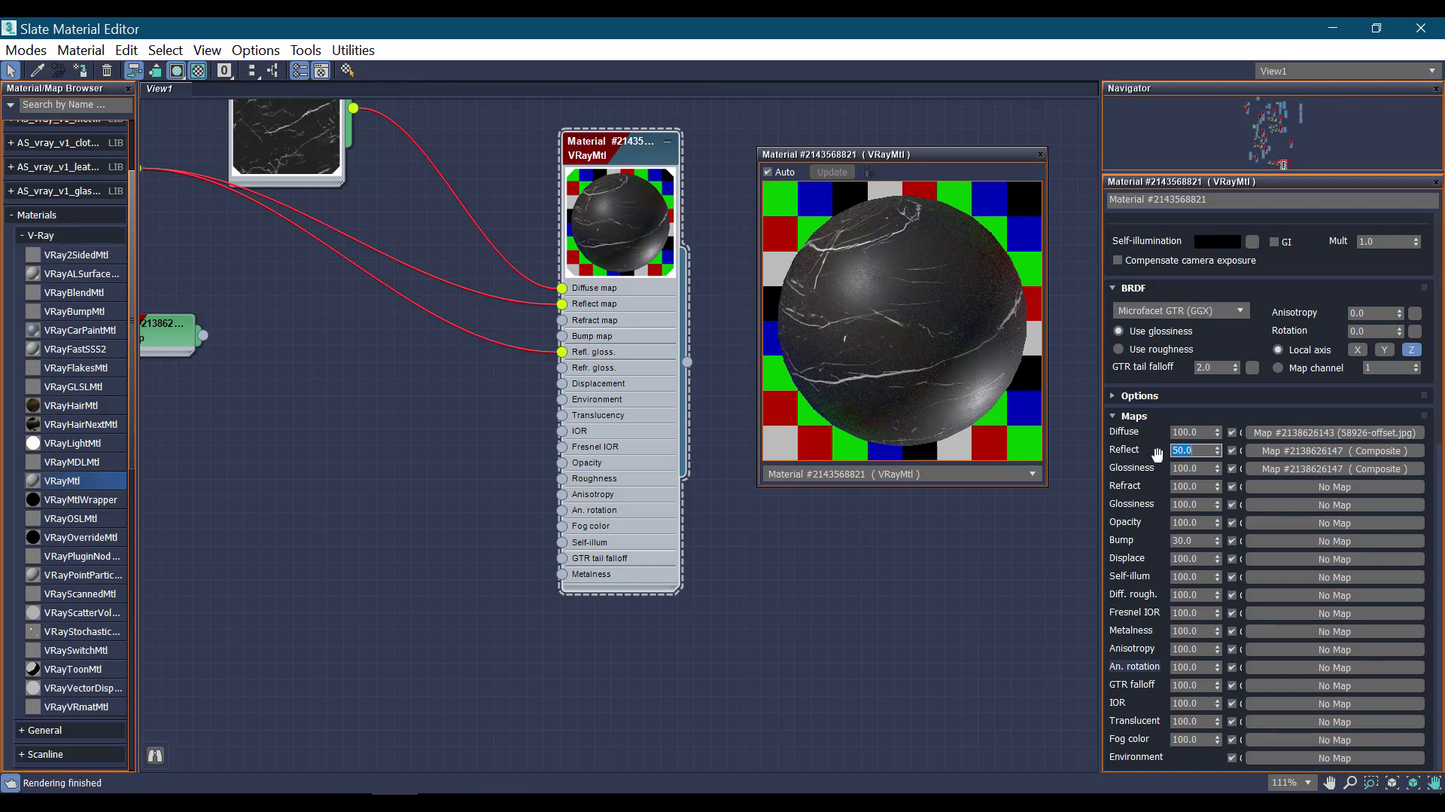
pyautogui.press('Tab')
pyautogui.write('50')
pyautogui.press('Return')
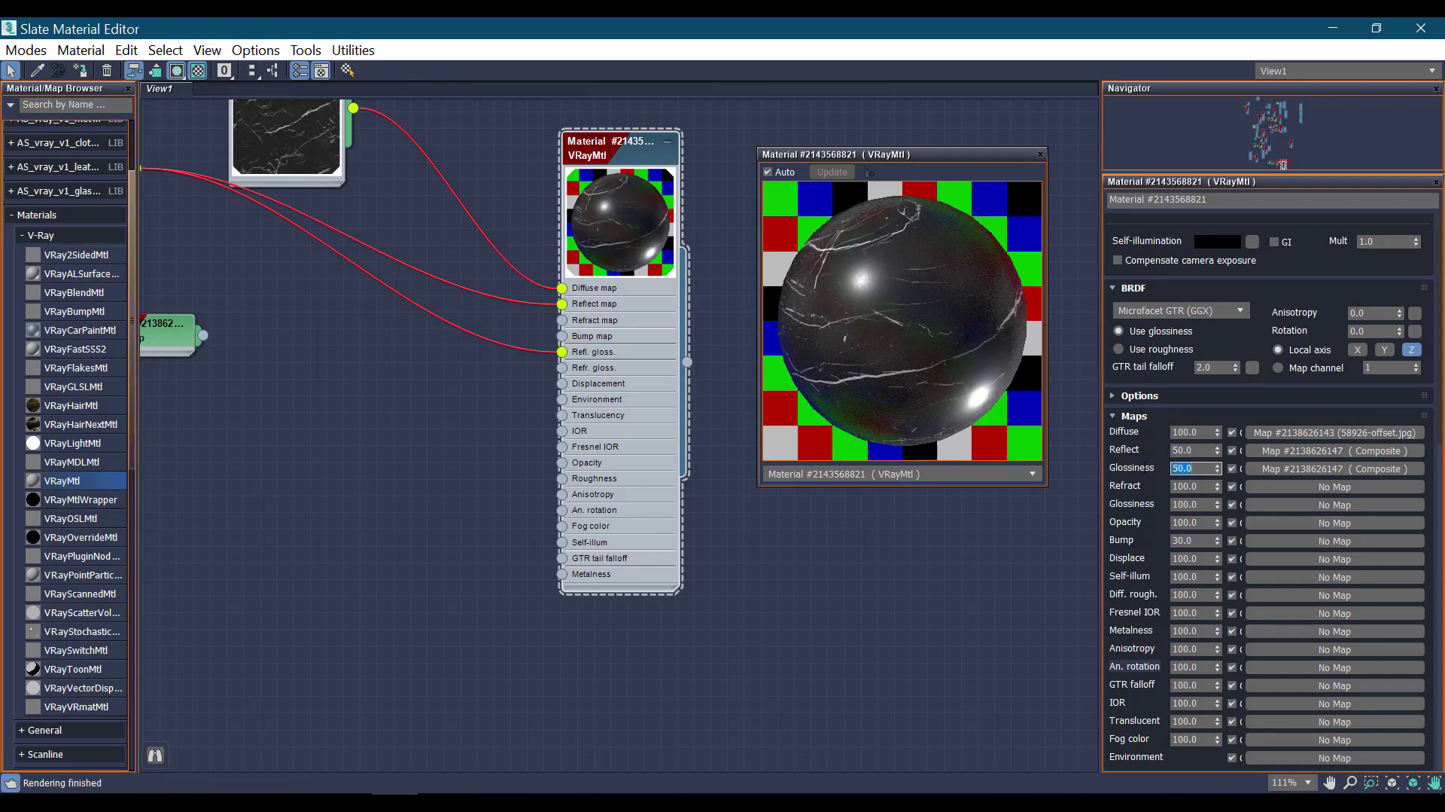
pyautogui.click(878, 303)
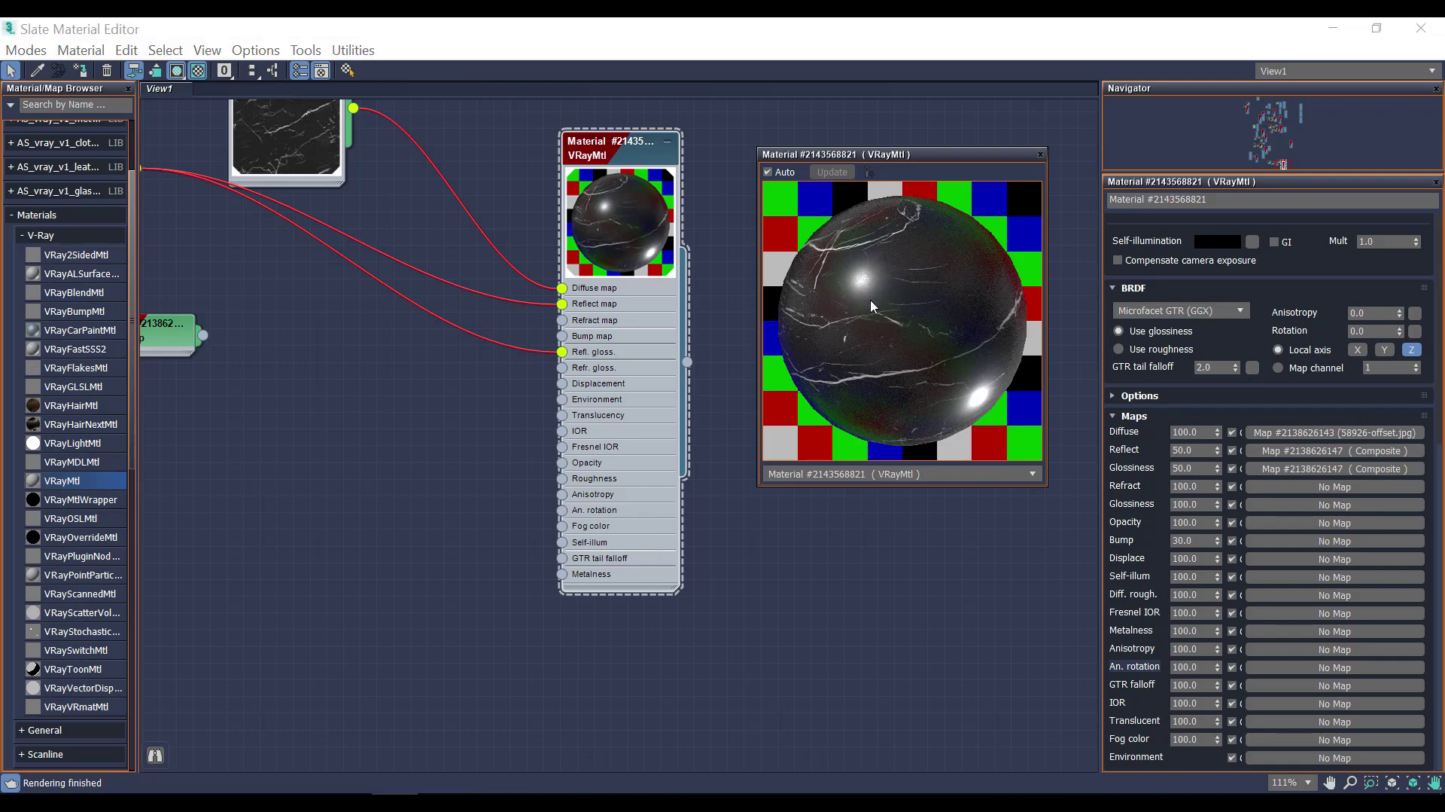
pyautogui.scroll(-2, 548, 356)
# Add a V-Ray VRayNormalMap node beside the purple normal bitmap
pyautogui.moveTo(463, 376); pyautogui.dragTo(647, 342, button='middle')
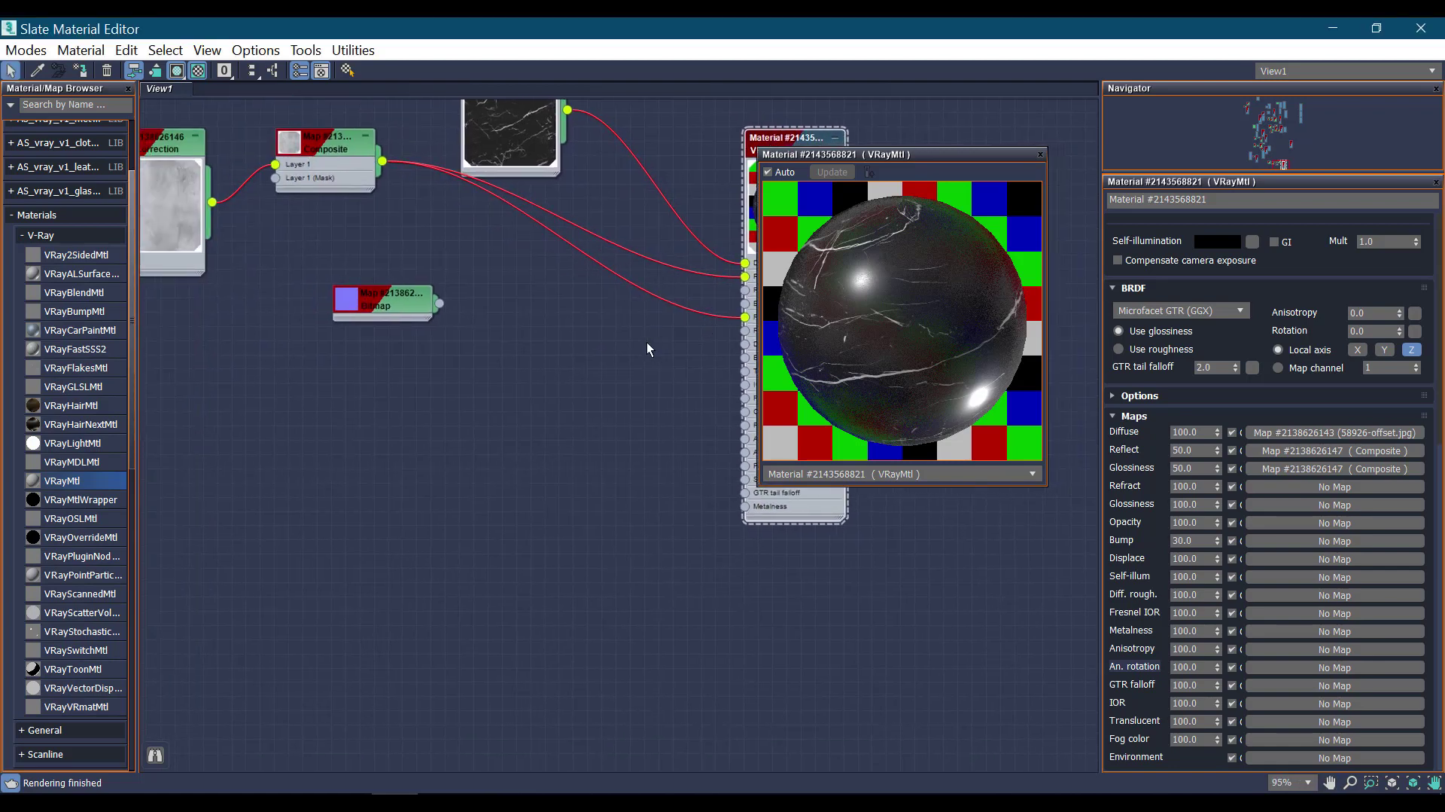
pyautogui.moveTo(450, 313); pyautogui.dragTo(367, 345)
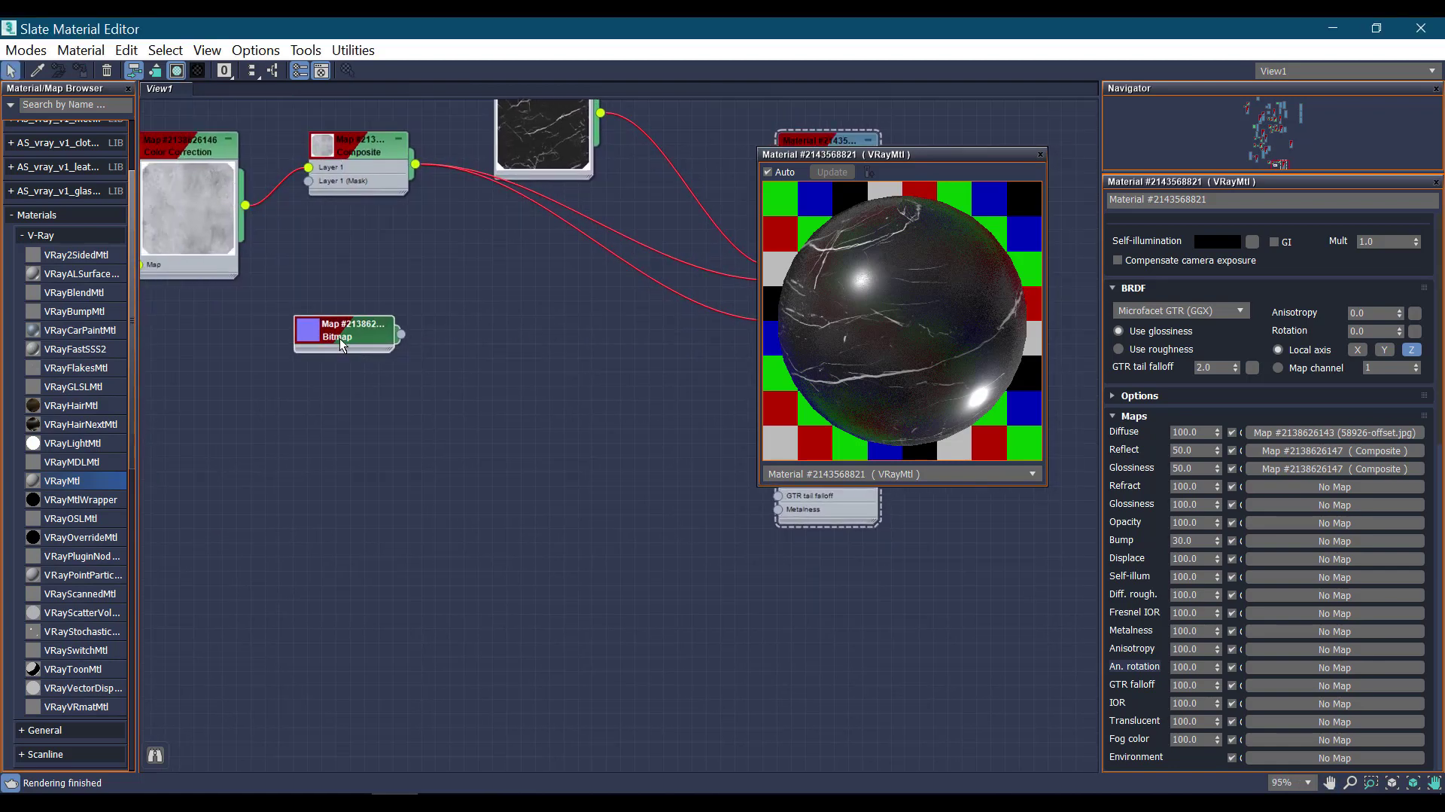
pyautogui.rightClick(440, 339)
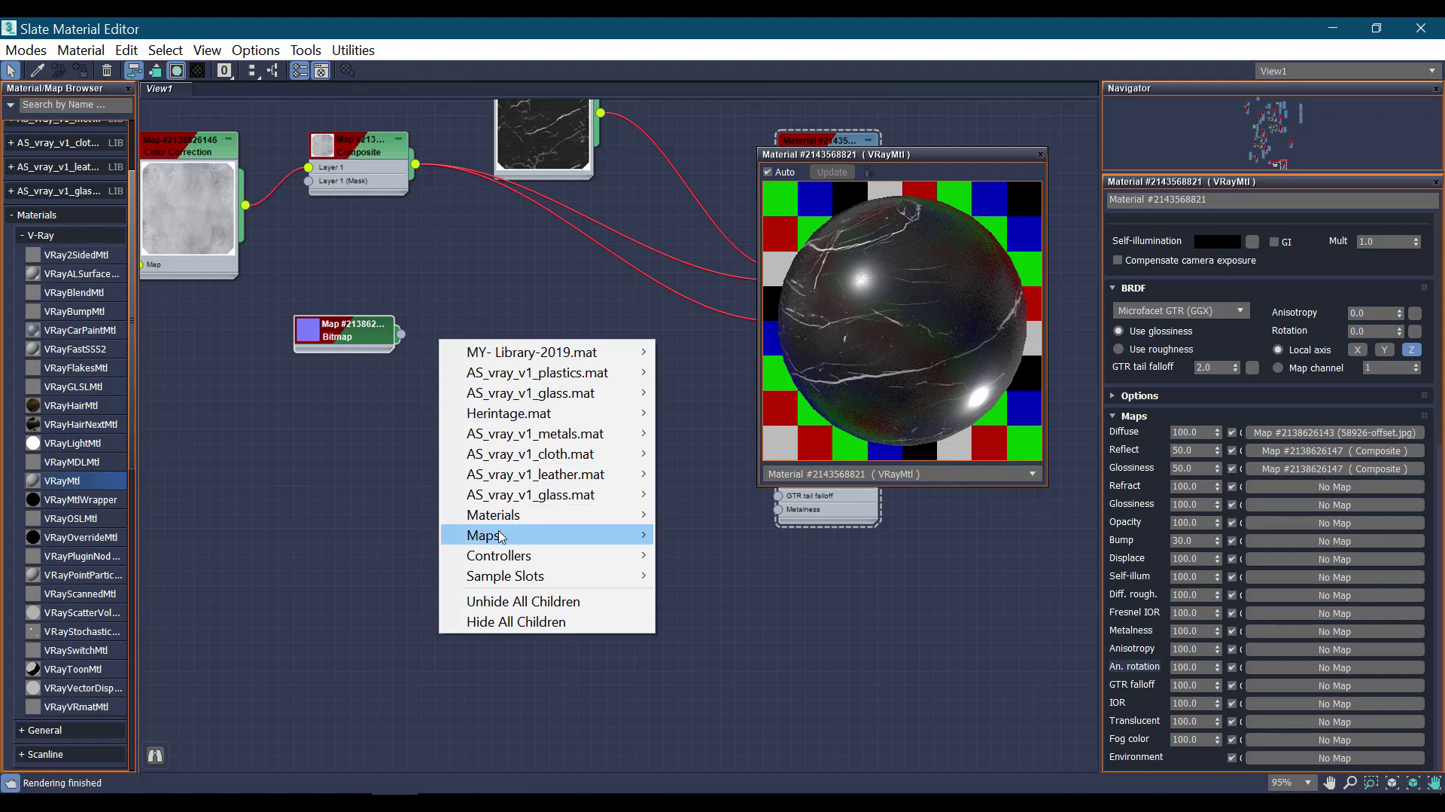
pyautogui.moveTo(545, 536)
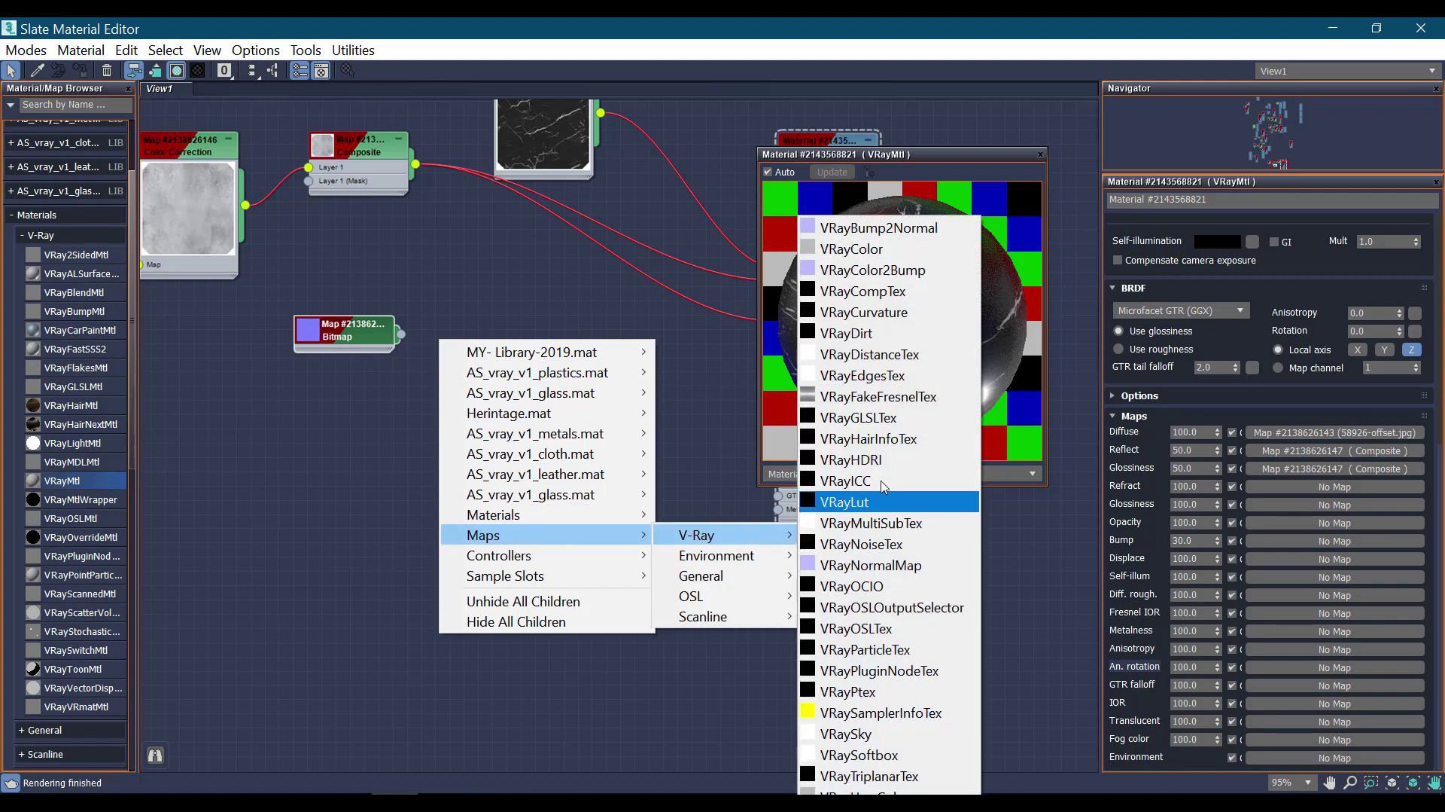
pyautogui.moveTo(723, 536)
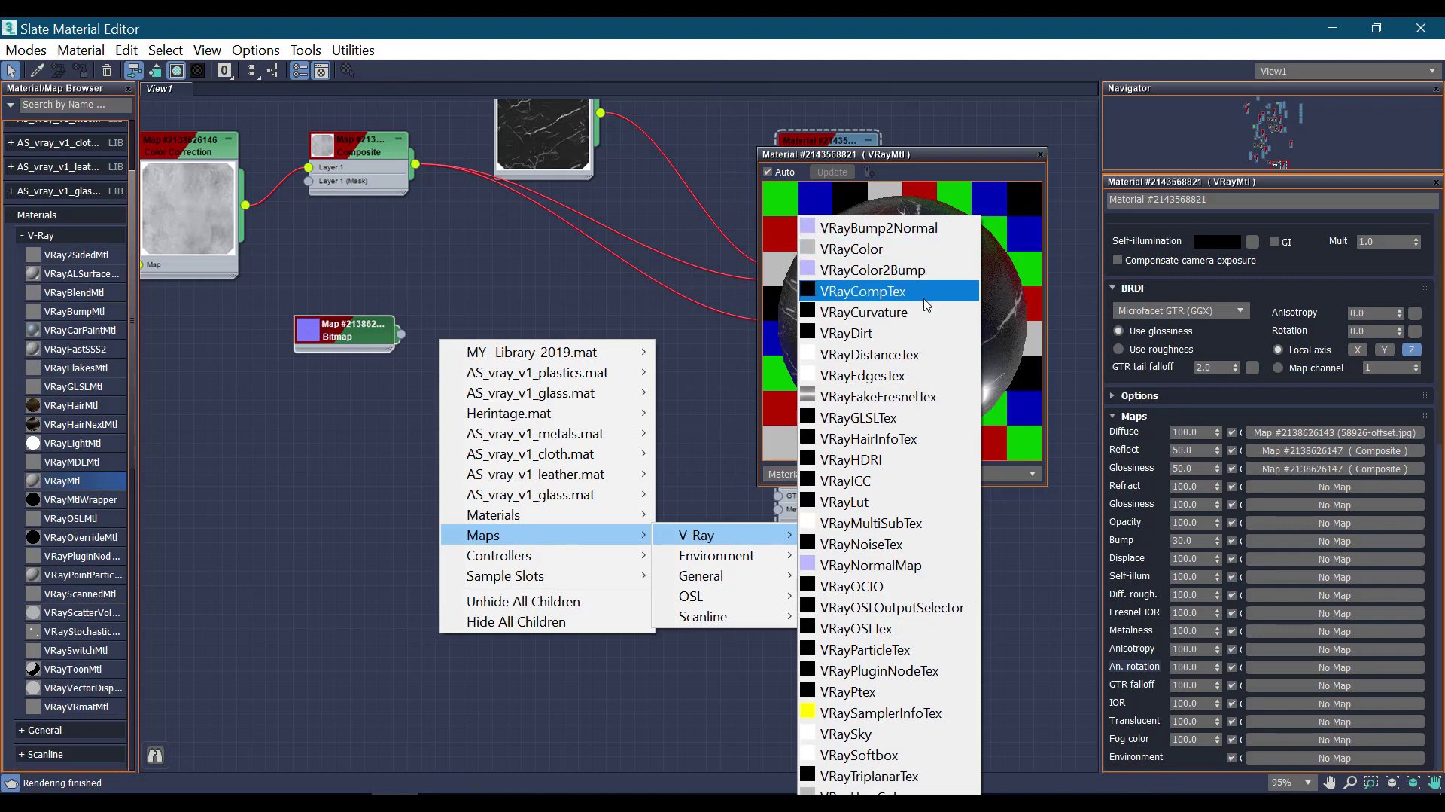
pyautogui.click(875, 567)
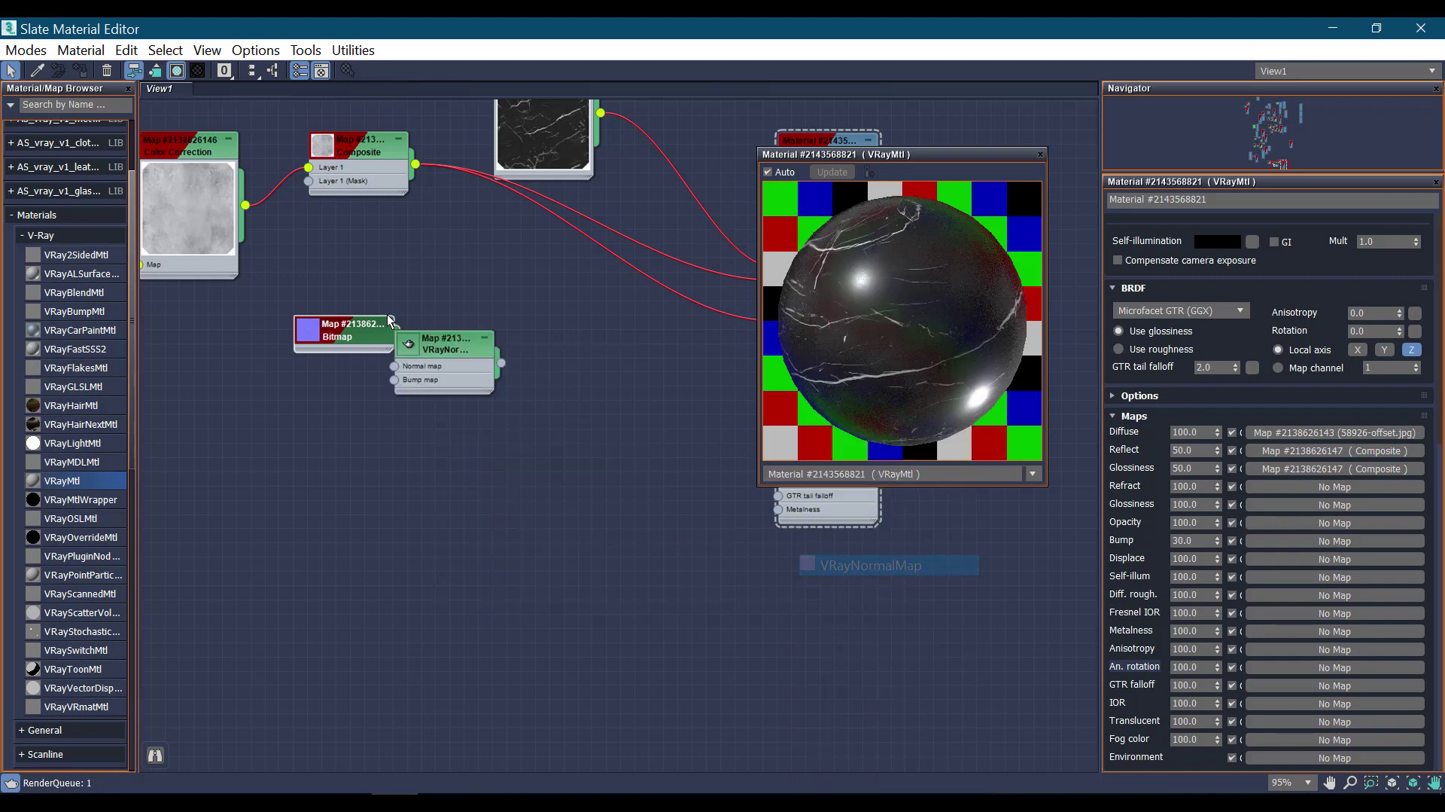
pyautogui.moveTo(466, 356); pyautogui.dragTo(315, 241, button='middle')
pyautogui.moveTo(314, 241)
pyautogui.mouseDown()
pyautogui.moveTo(382, 255)
pyautogui.moveTo(390, 226)
pyautogui.mouseUp()
# Feed the 58926-offset-Norm bitmap into the VRayNormalMap and connect it to the marble's Bump slot
pyautogui.moveTo(239, 222); pyautogui.dragTo(320, 239)
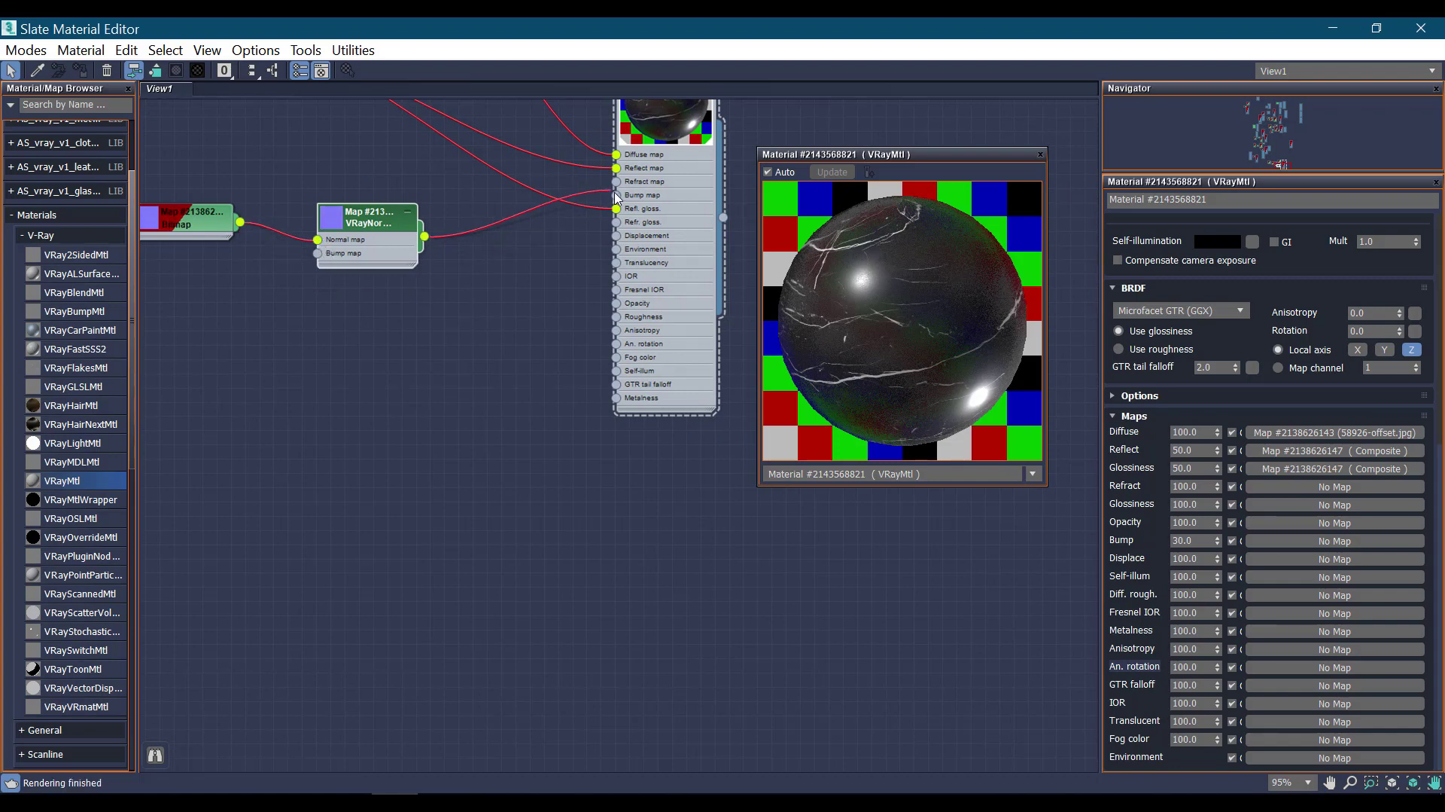
pyautogui.moveTo(426, 241); pyautogui.dragTo(617, 195)
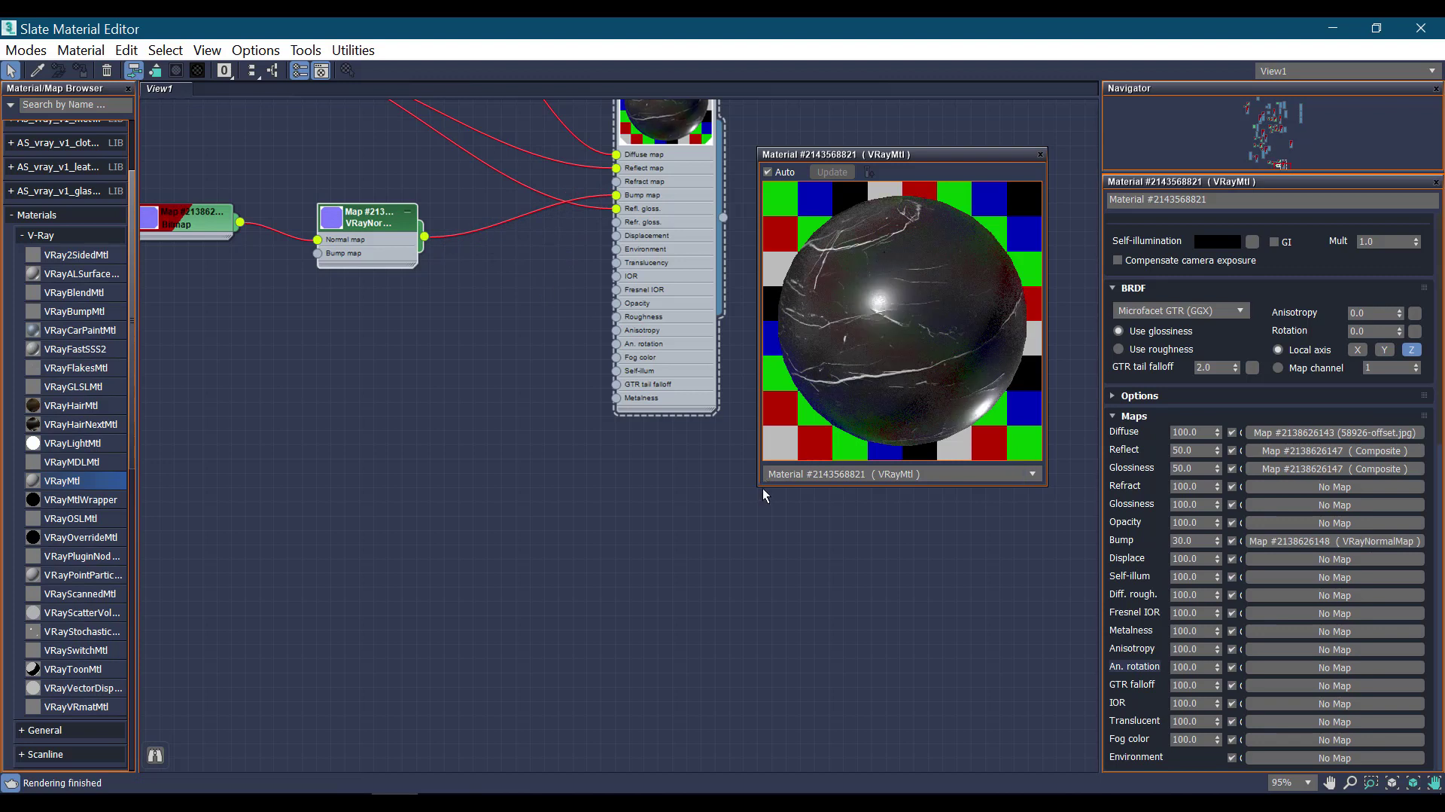
pyautogui.moveTo(761, 485); pyautogui.dragTo(762, 590)
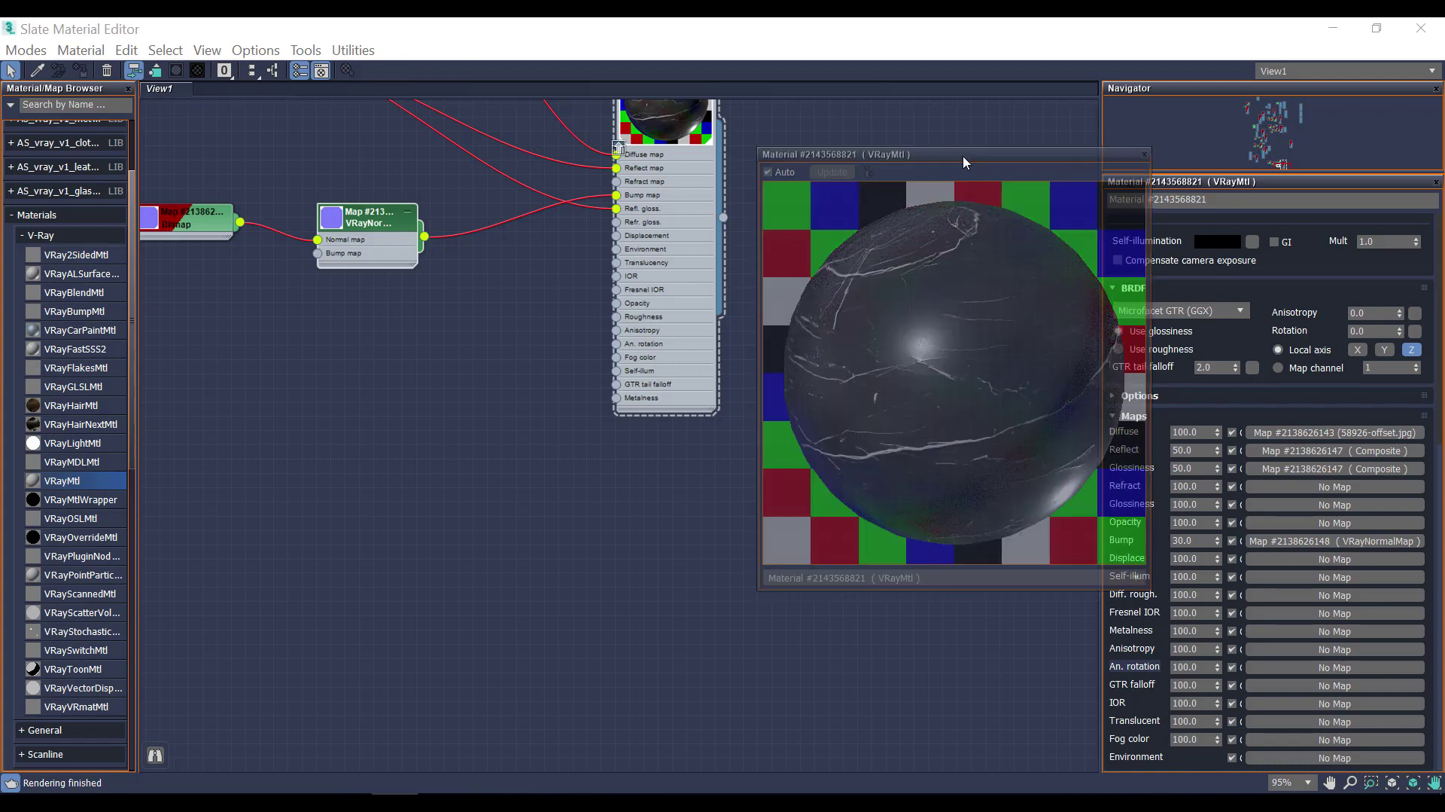
# Set the marble's Bump amount to 5 and minimize the Slate Material Editor
pyautogui.moveTo(1018, 155); pyautogui.dragTo(935, 155)
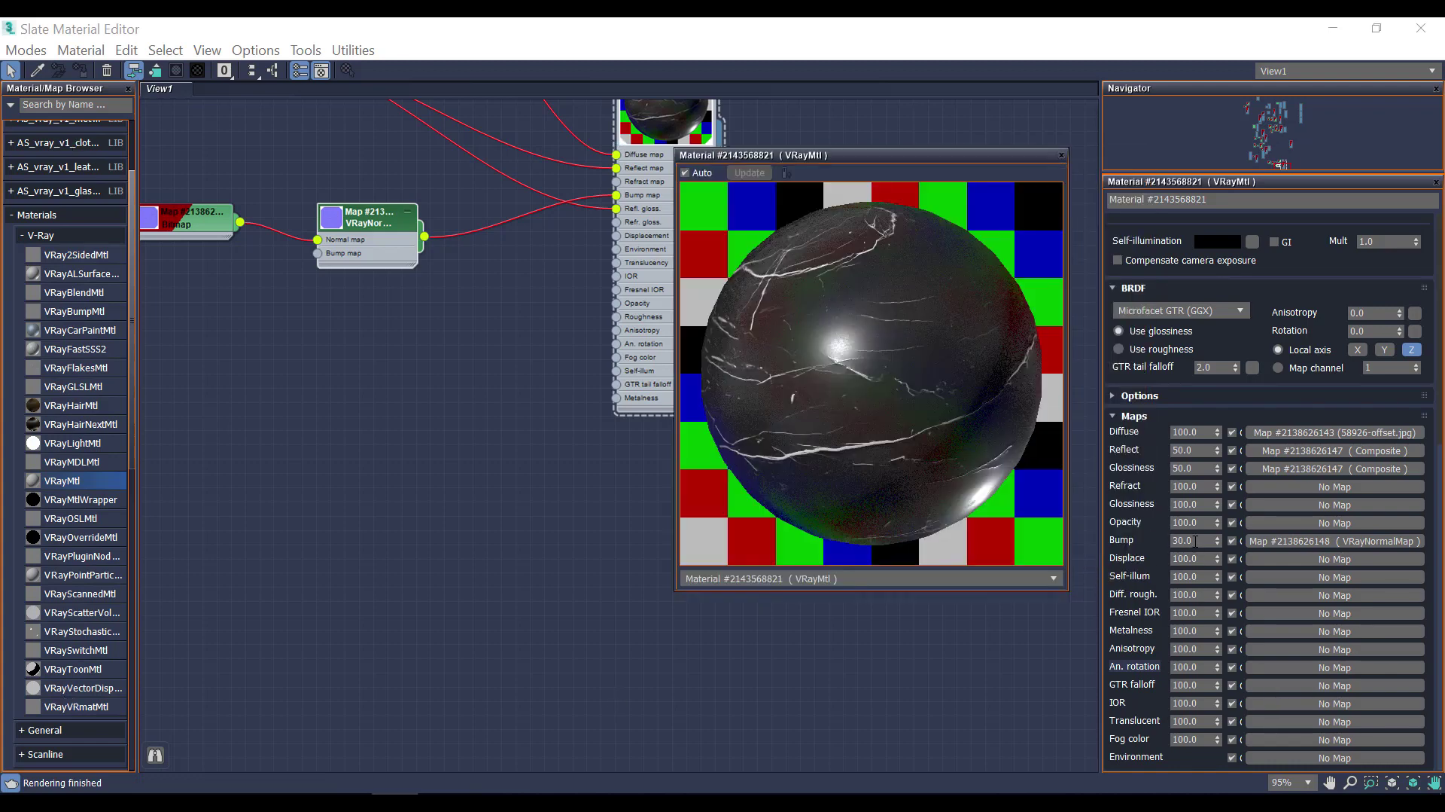
pyautogui.moveTo(1196, 541); pyautogui.dragTo(1164, 541)
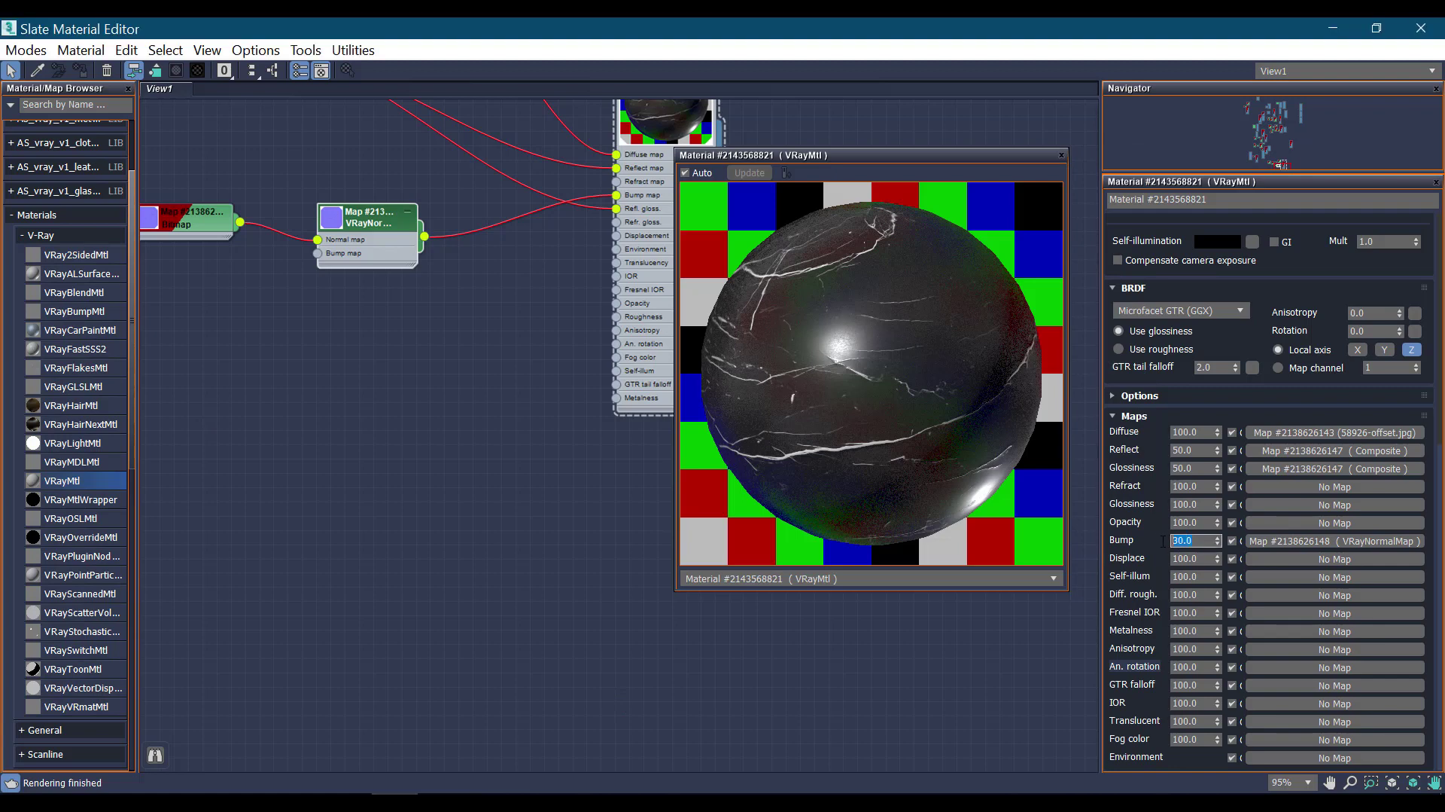
pyautogui.write('5')
pyautogui.press('Return')
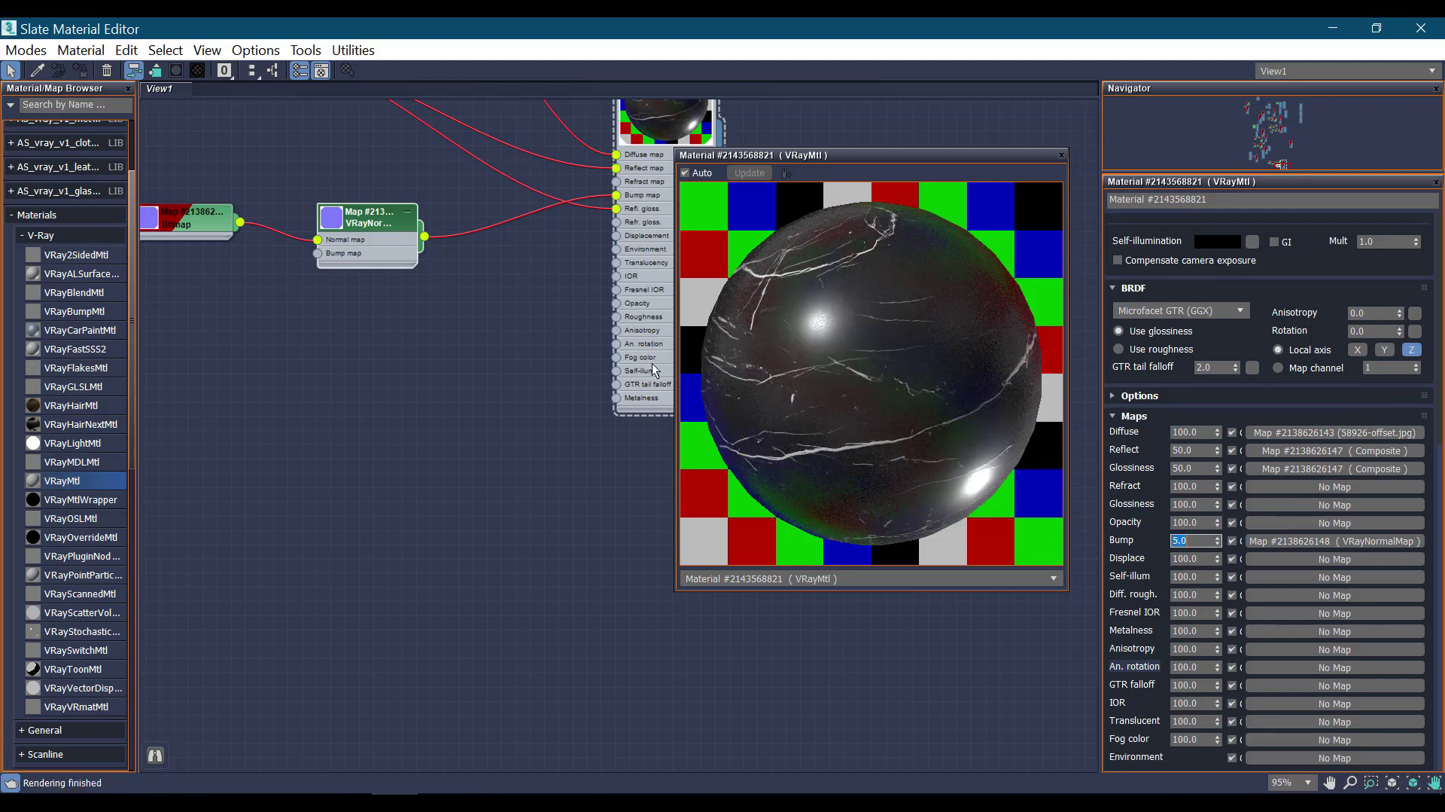
pyautogui.moveTo(652, 363); pyautogui.dragTo(410, 450, button='middle')
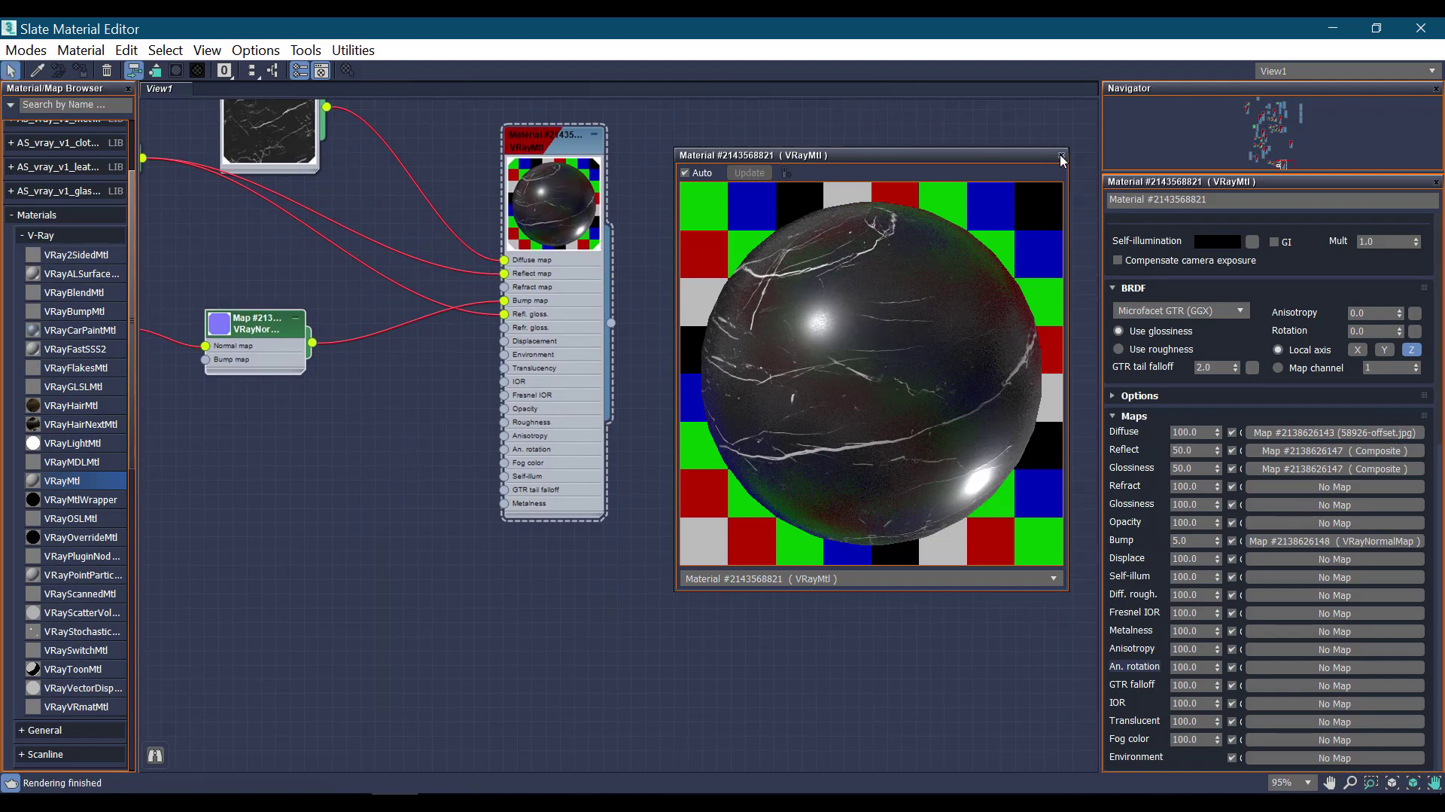
pyautogui.scroll(-2, 662, 305)
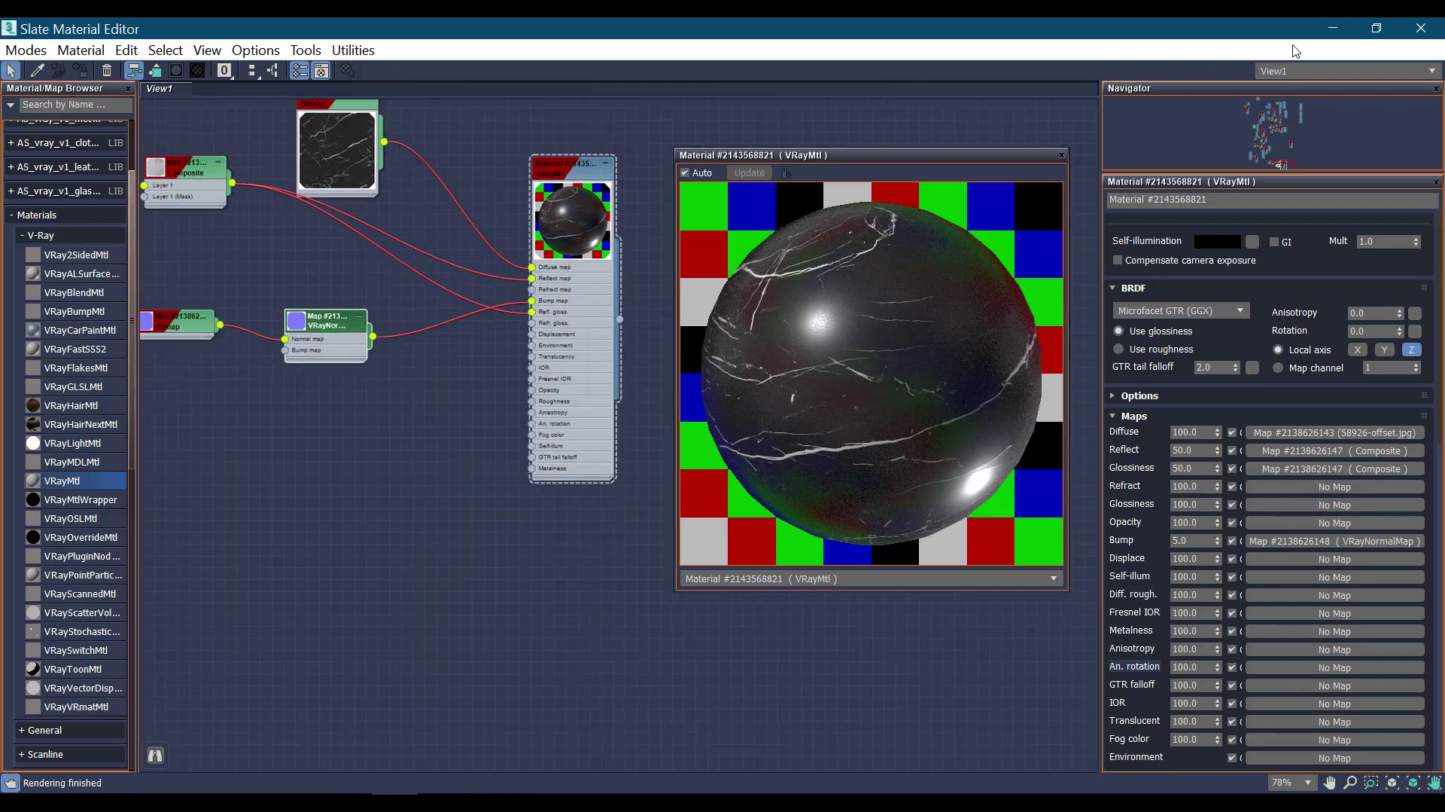
pyautogui.click(1333, 30)
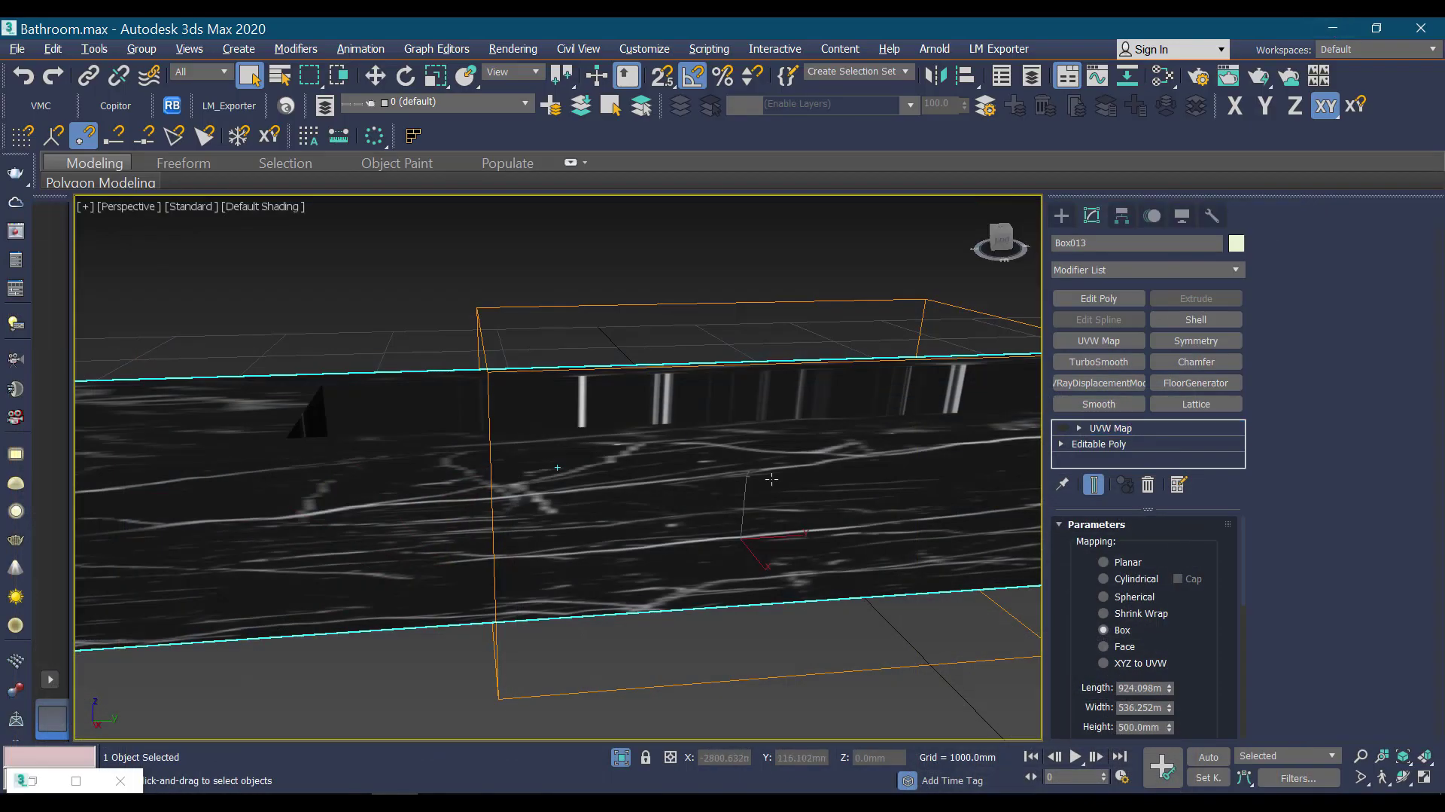
# In Editable Poly Polygon mode, assign material ID 2 to the countertop's thin strip of faces
pyautogui.keyDown('alt'); pyautogui.moveTo(772, 478); pyautogui.dragTo(792, 471, button='middle'); pyautogui.keyUp('alt')
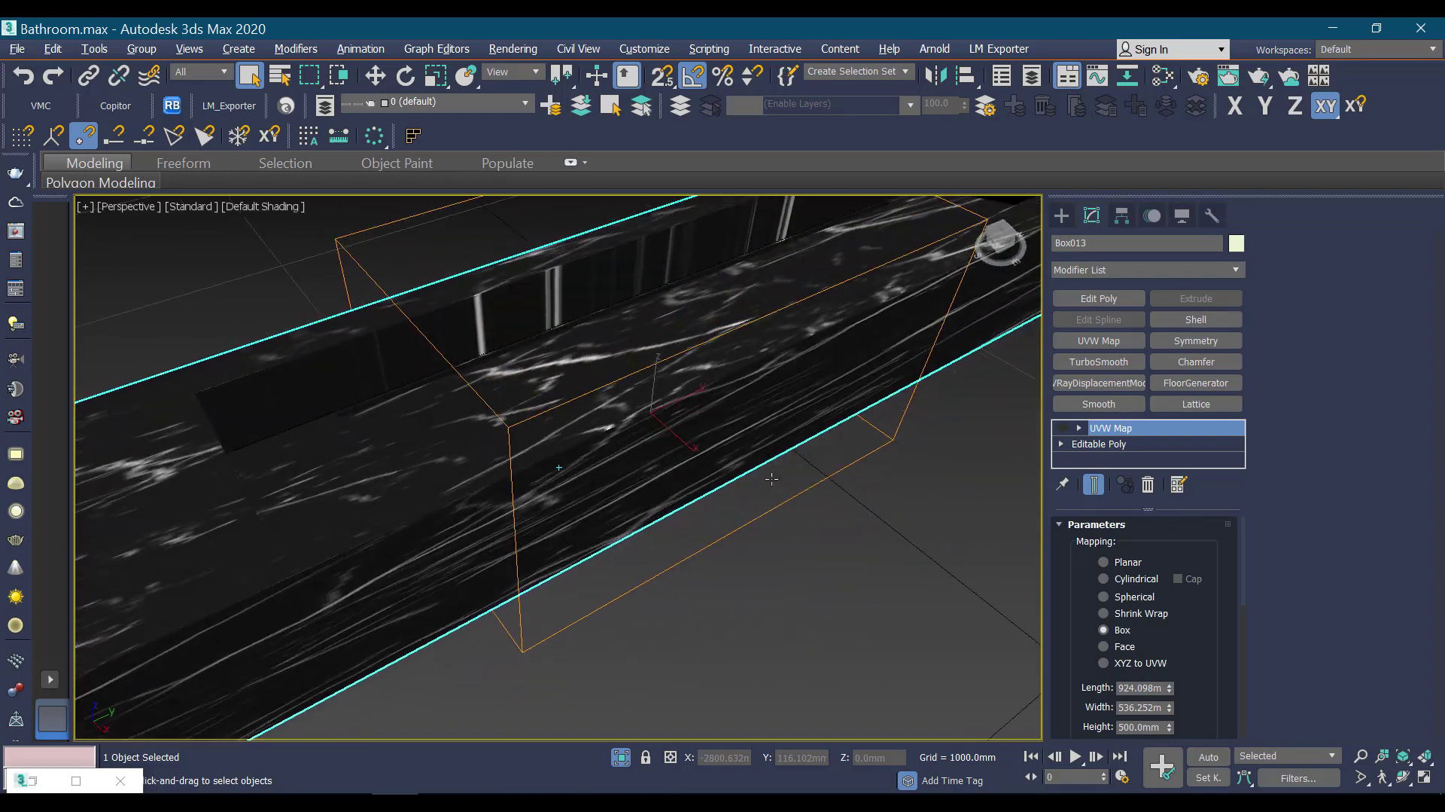
pyautogui.click(1107, 444)
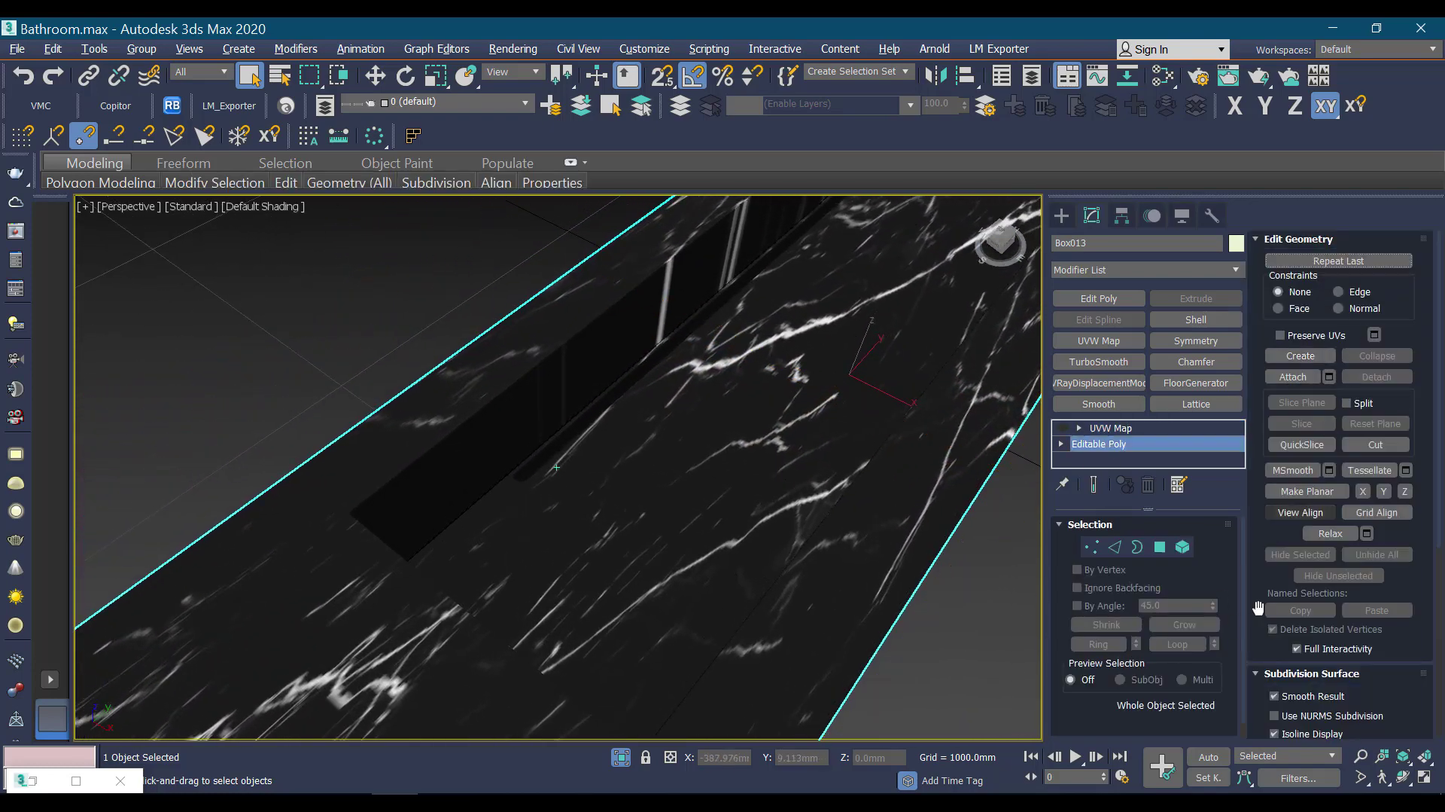
pyautogui.moveTo(1255, 595); pyautogui.dragTo(1254, 595)
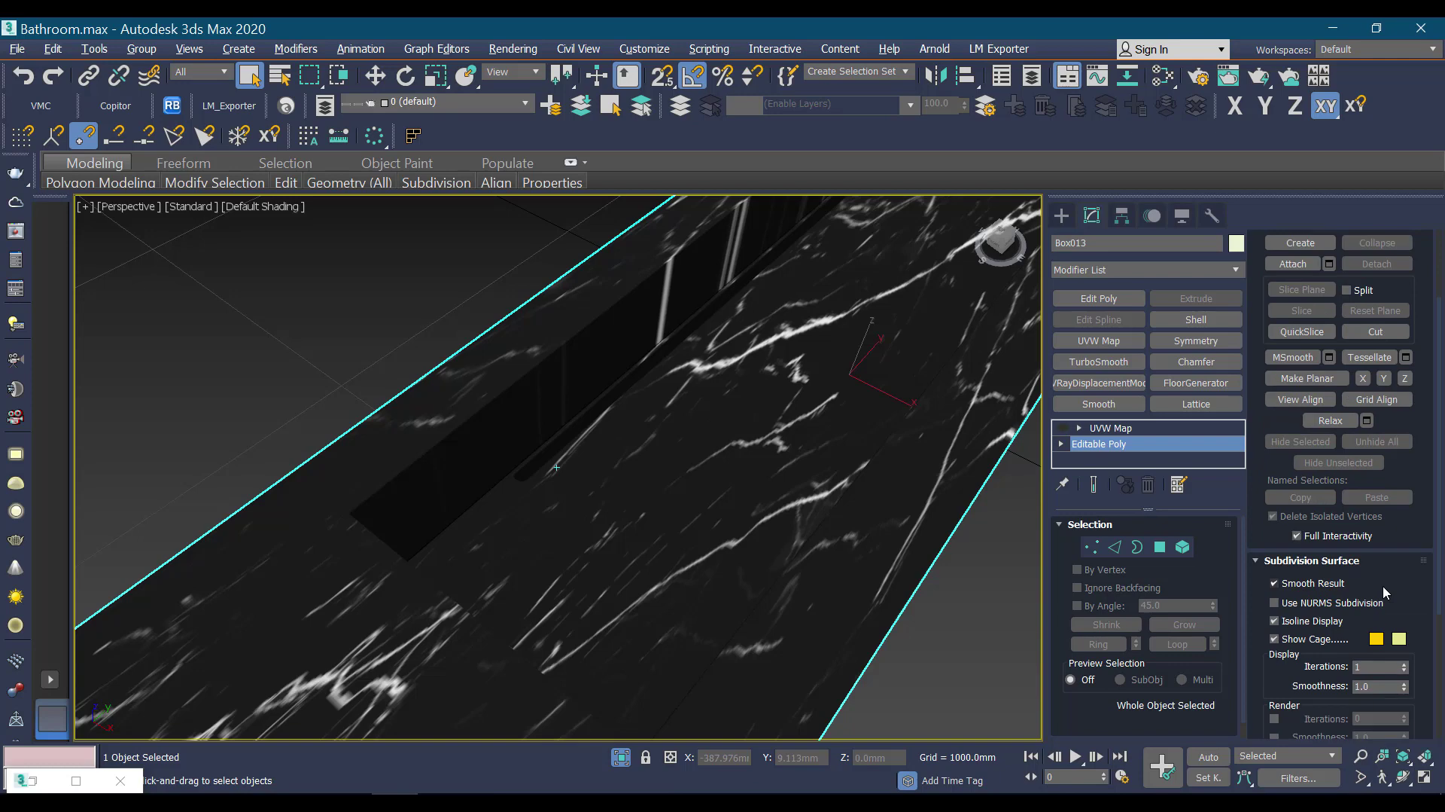
pyautogui.click(1160, 547)
pyautogui.scroll(-2, 1389, 608)
pyautogui.scroll(-1, 1389, 608)
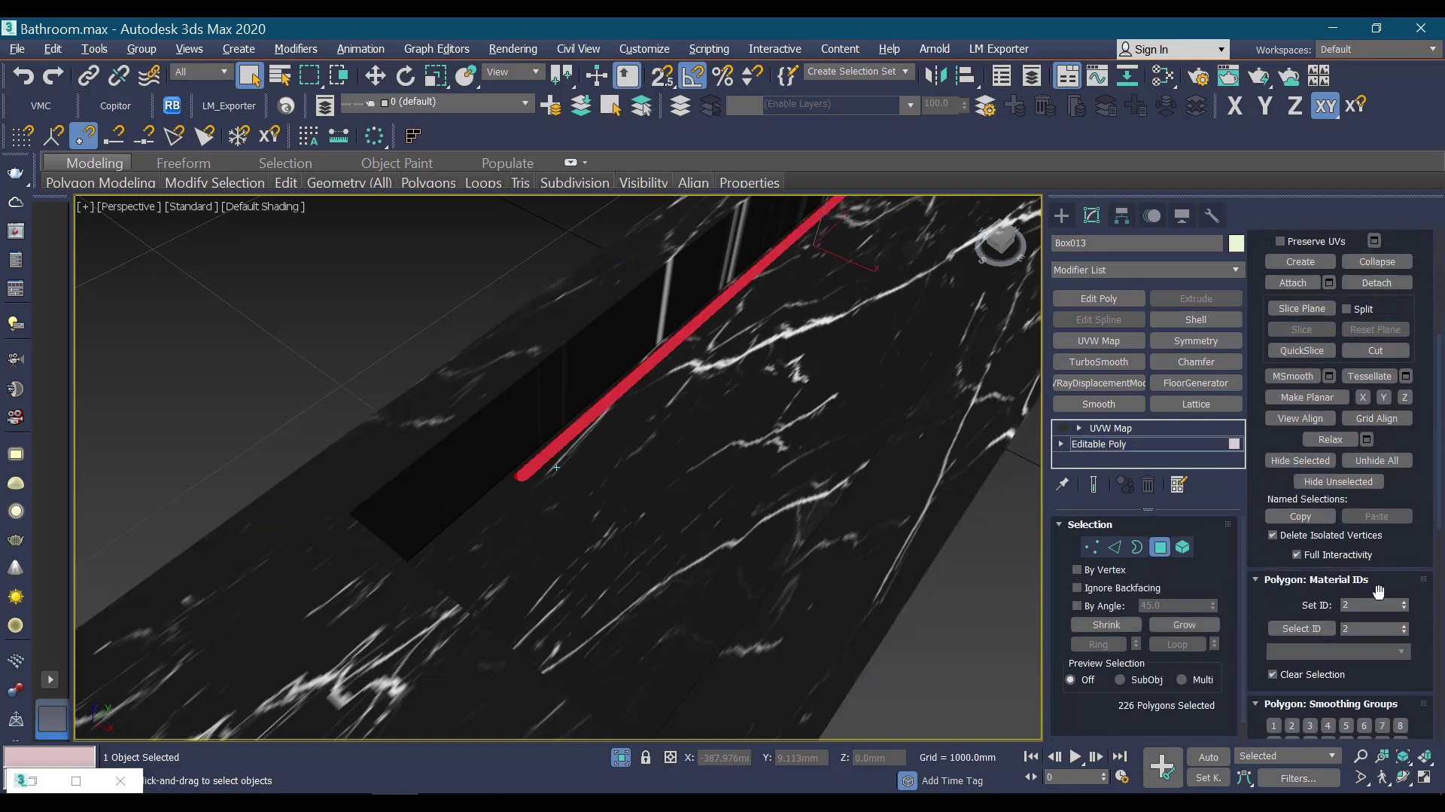
pyautogui.doubleClick(1355, 607)
# Invert the face selection, give the rest of the slab material ID 1, and exit Polygon mode
pyautogui.scroll(-2, 895, 605)
pyautogui.hotkey('ctrl', 'a')
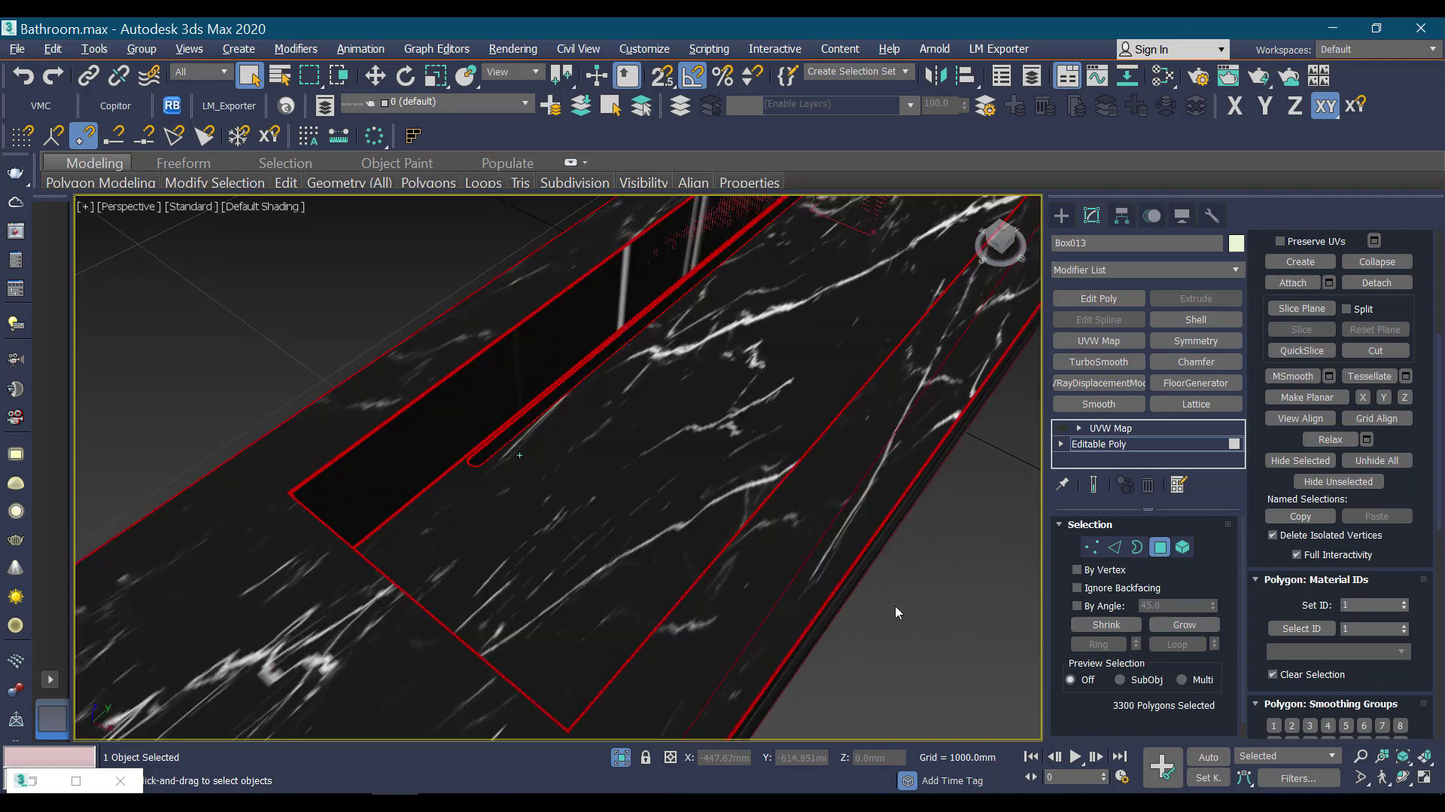
pyautogui.press('F2')
pyautogui.scroll(-2, 831, 559)
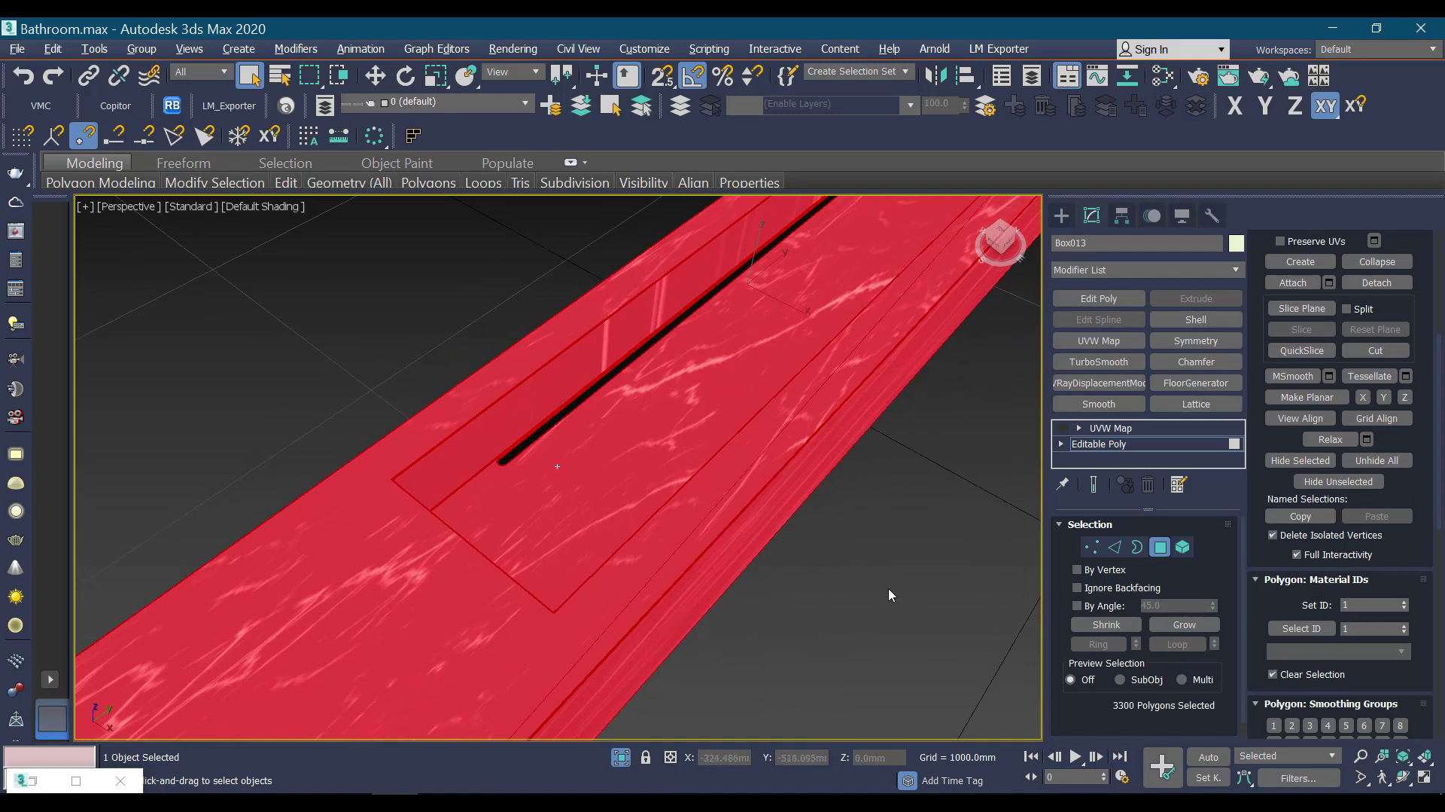
pyautogui.click(1160, 547)
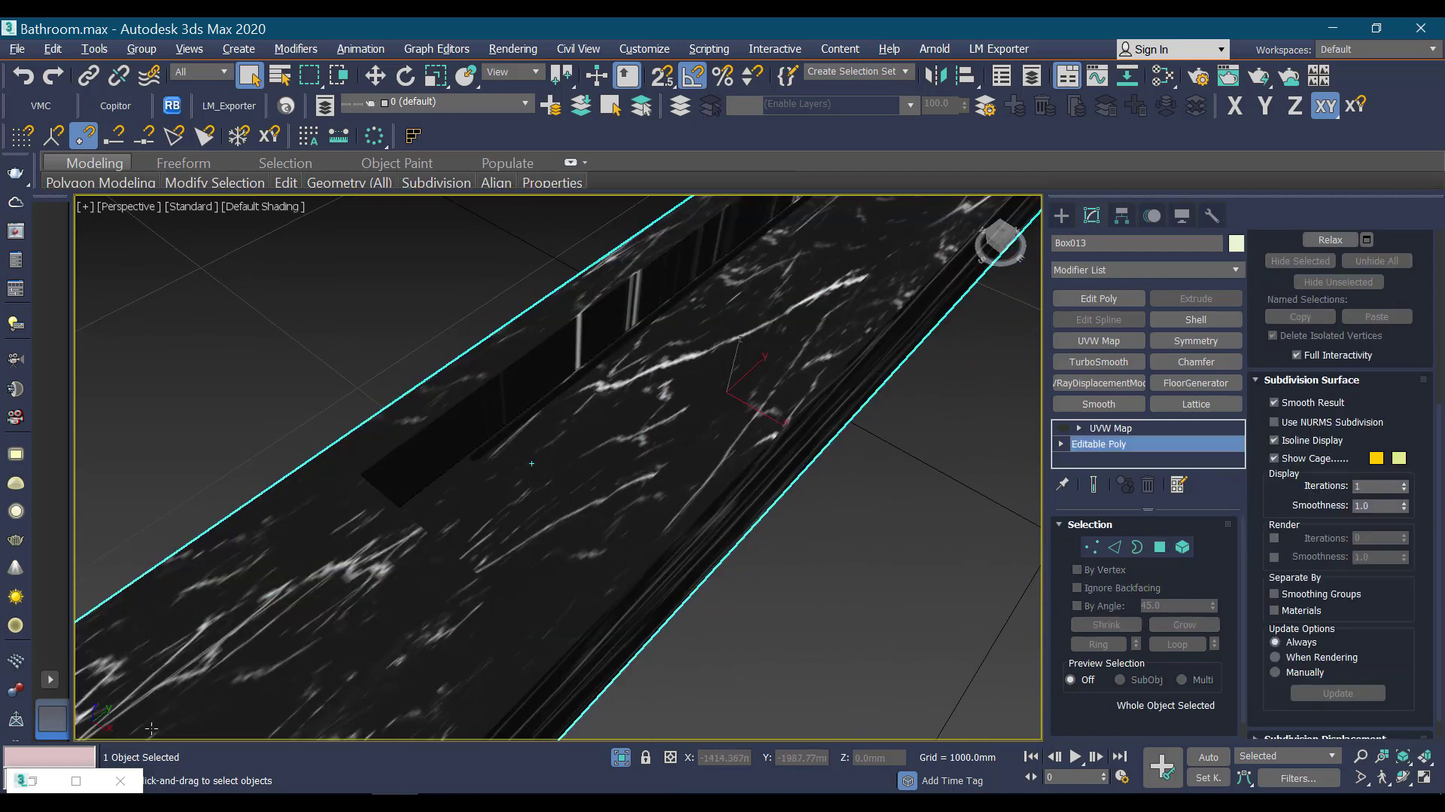
# Create a Multi/Sub-Object material and plug the marble material into slot 1
pyautogui.press('m')
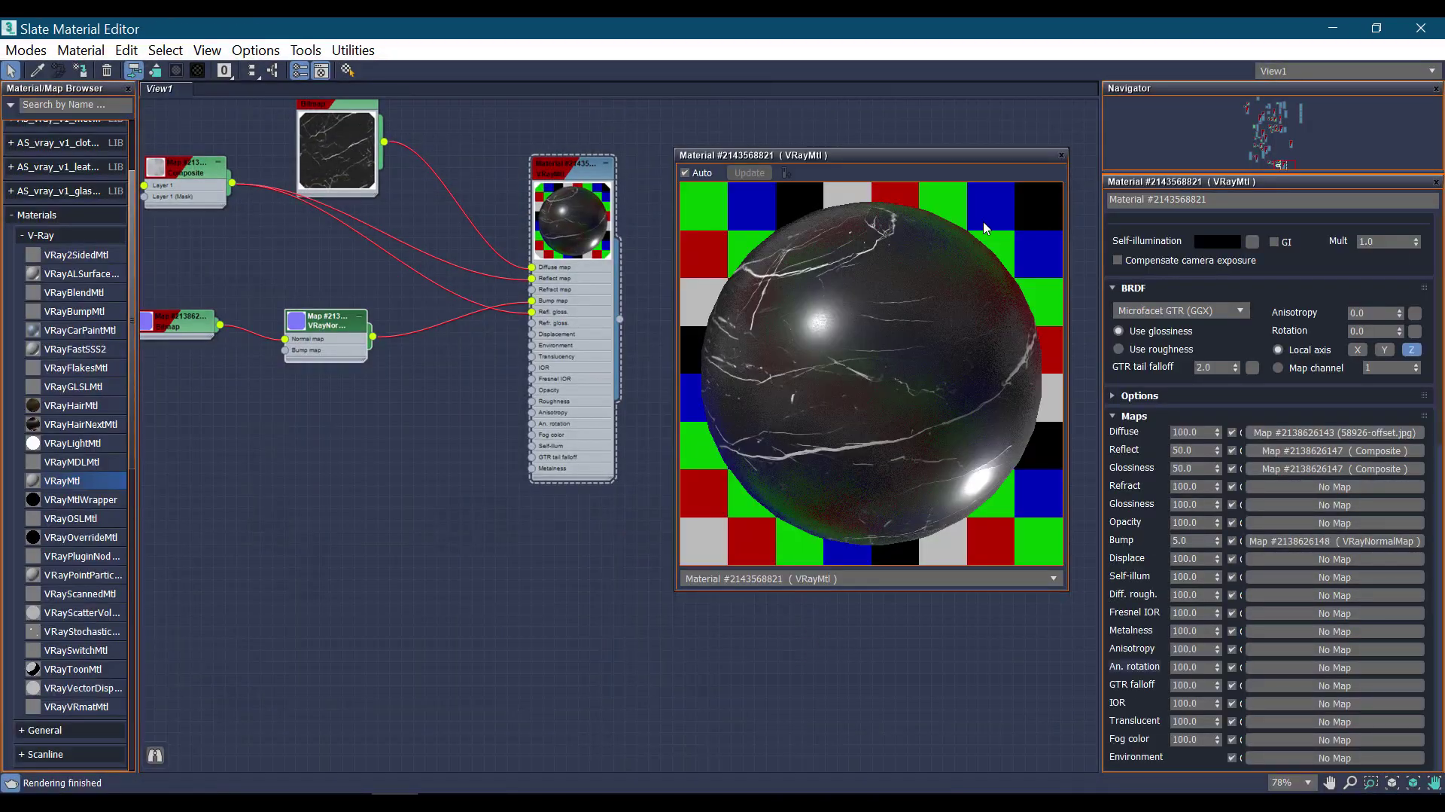
pyautogui.click(1062, 155)
pyautogui.moveTo(716, 343); pyautogui.dragTo(746, 328, button='middle')
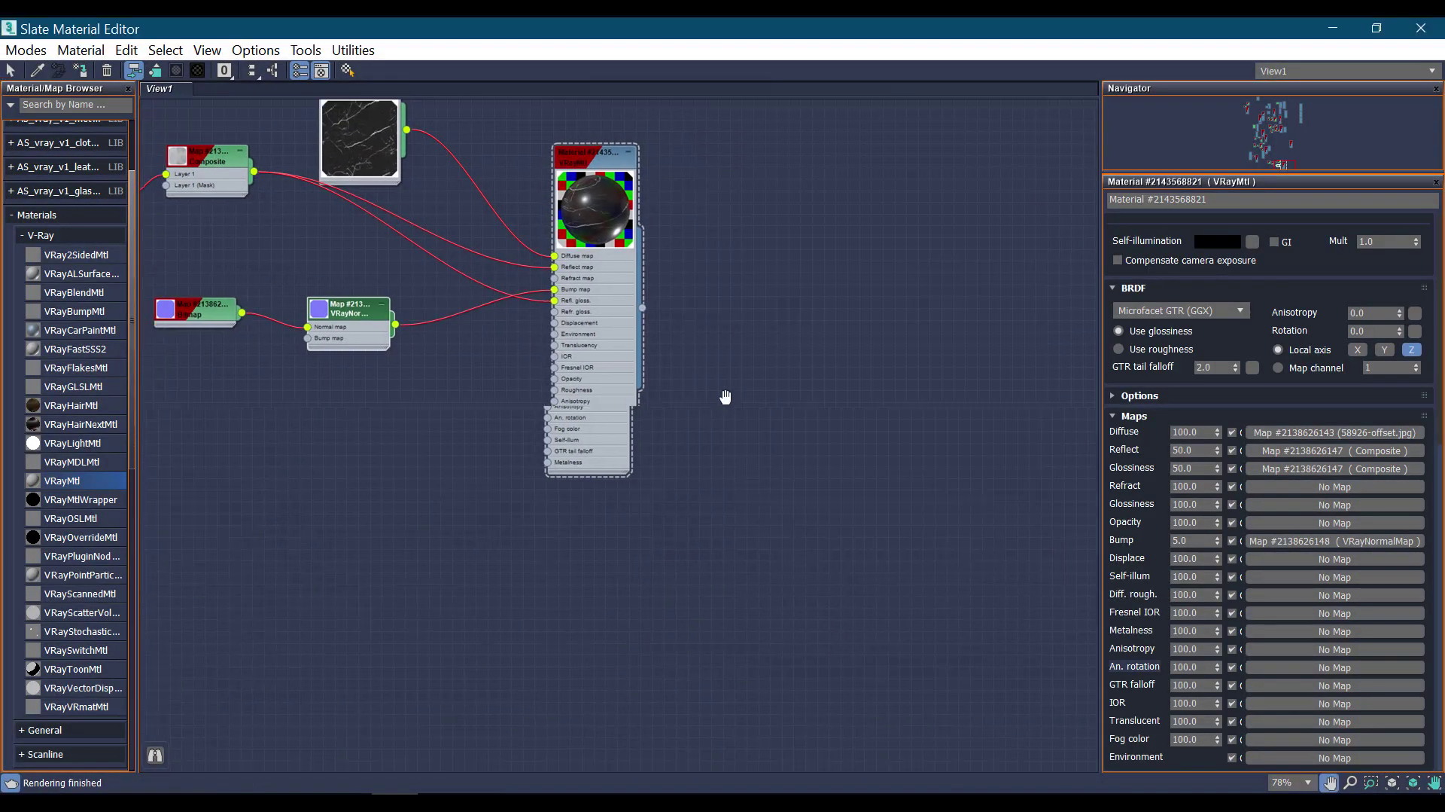
pyautogui.rightClick(734, 392)
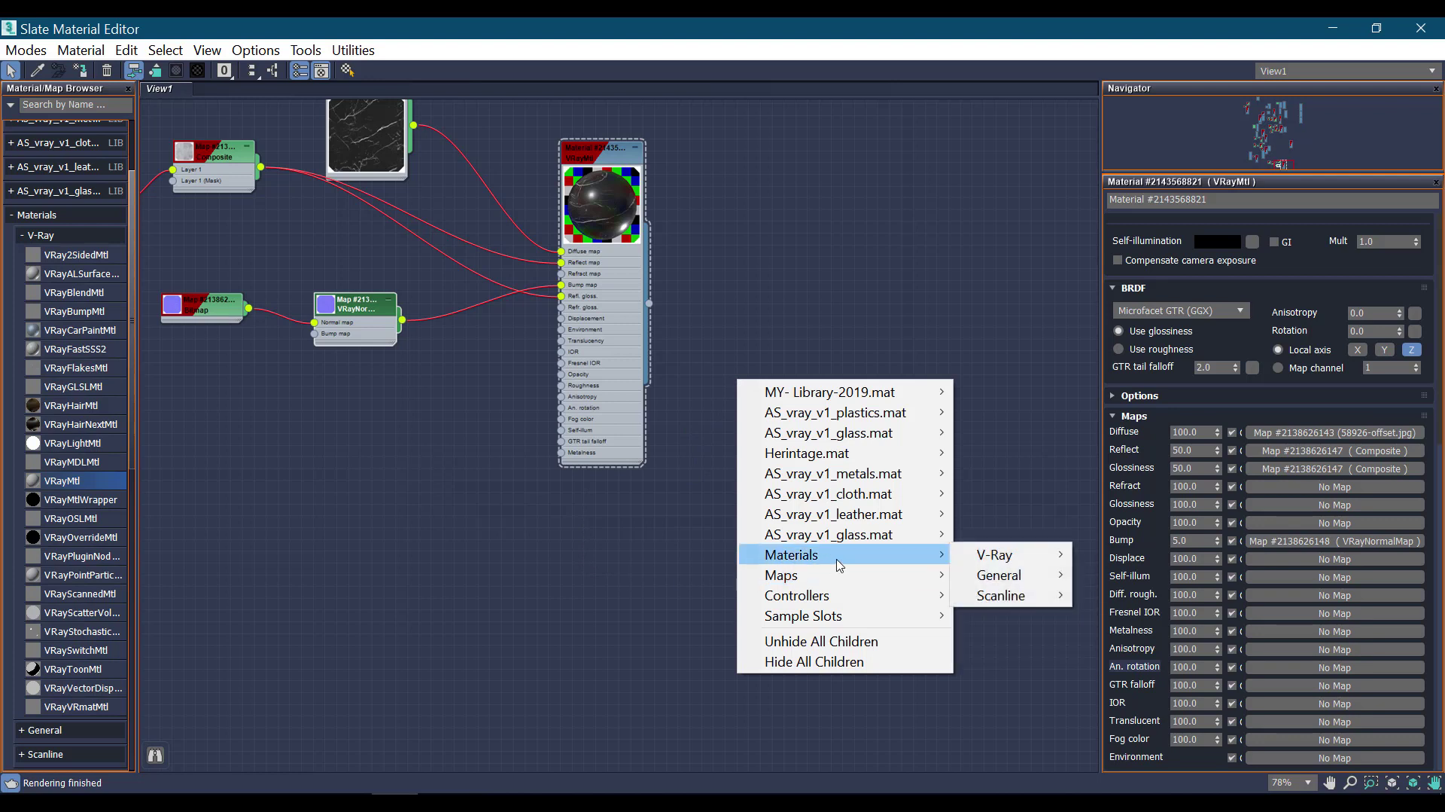
pyautogui.moveTo(1000, 576)
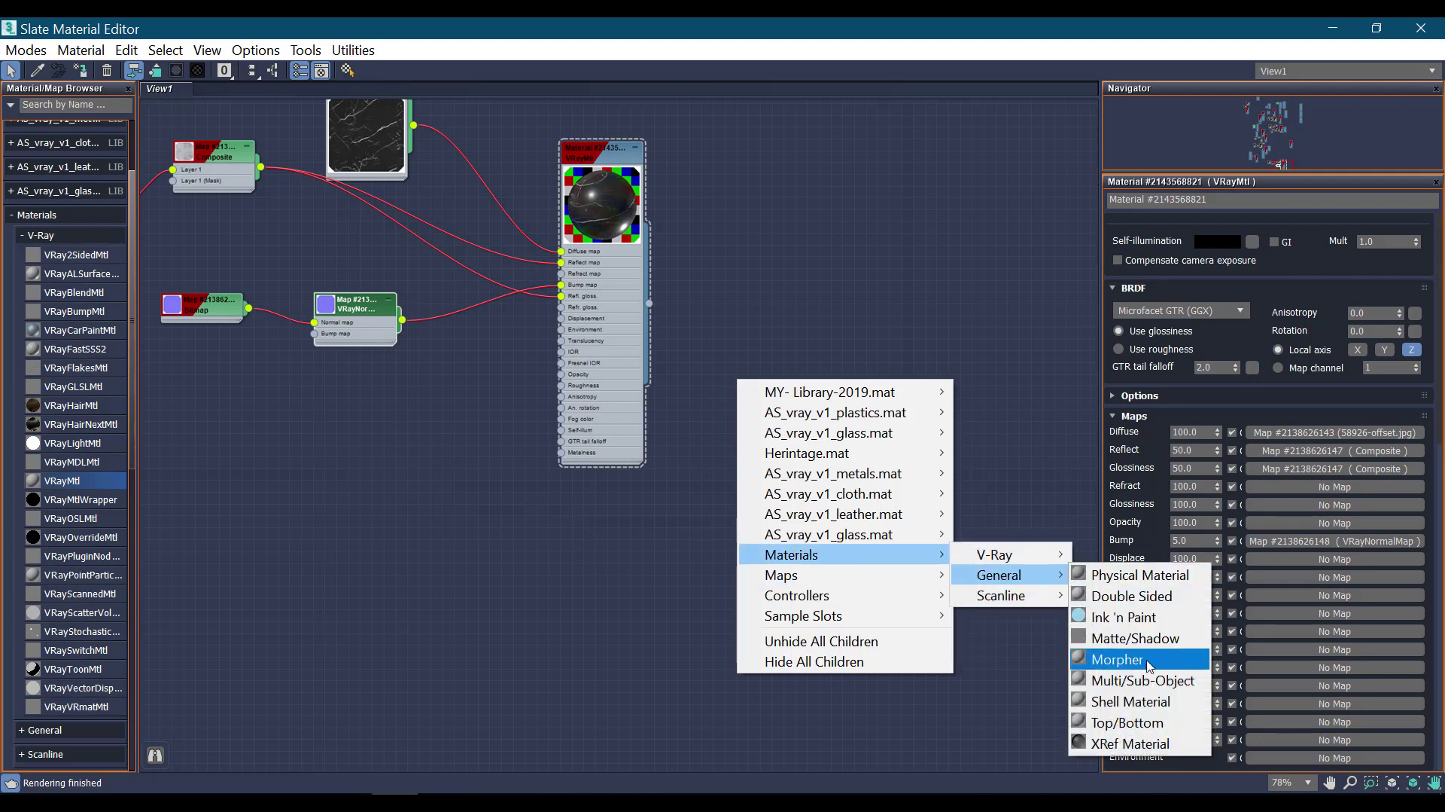
pyautogui.click(1131, 682)
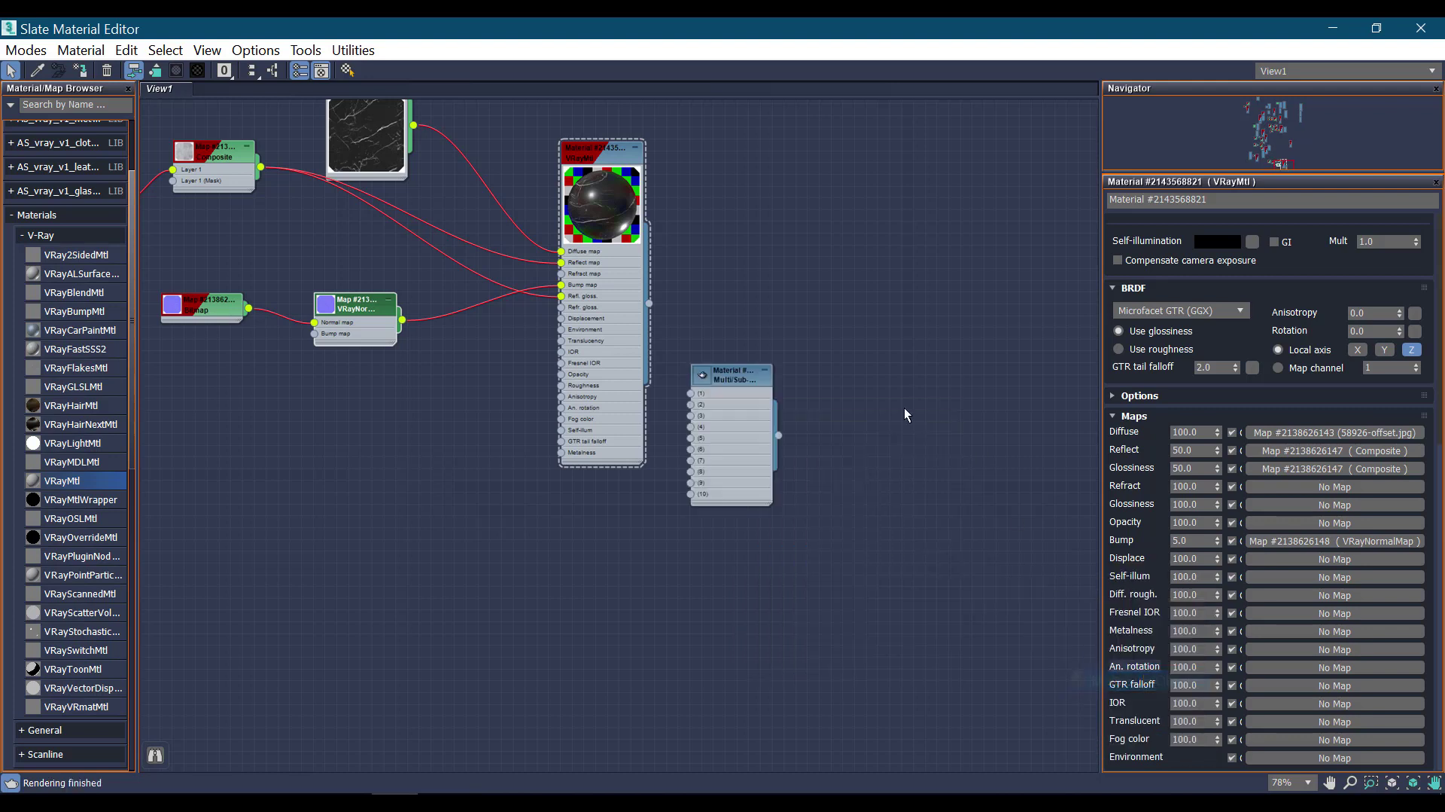
pyautogui.moveTo(736, 384); pyautogui.dragTo(819, 266)
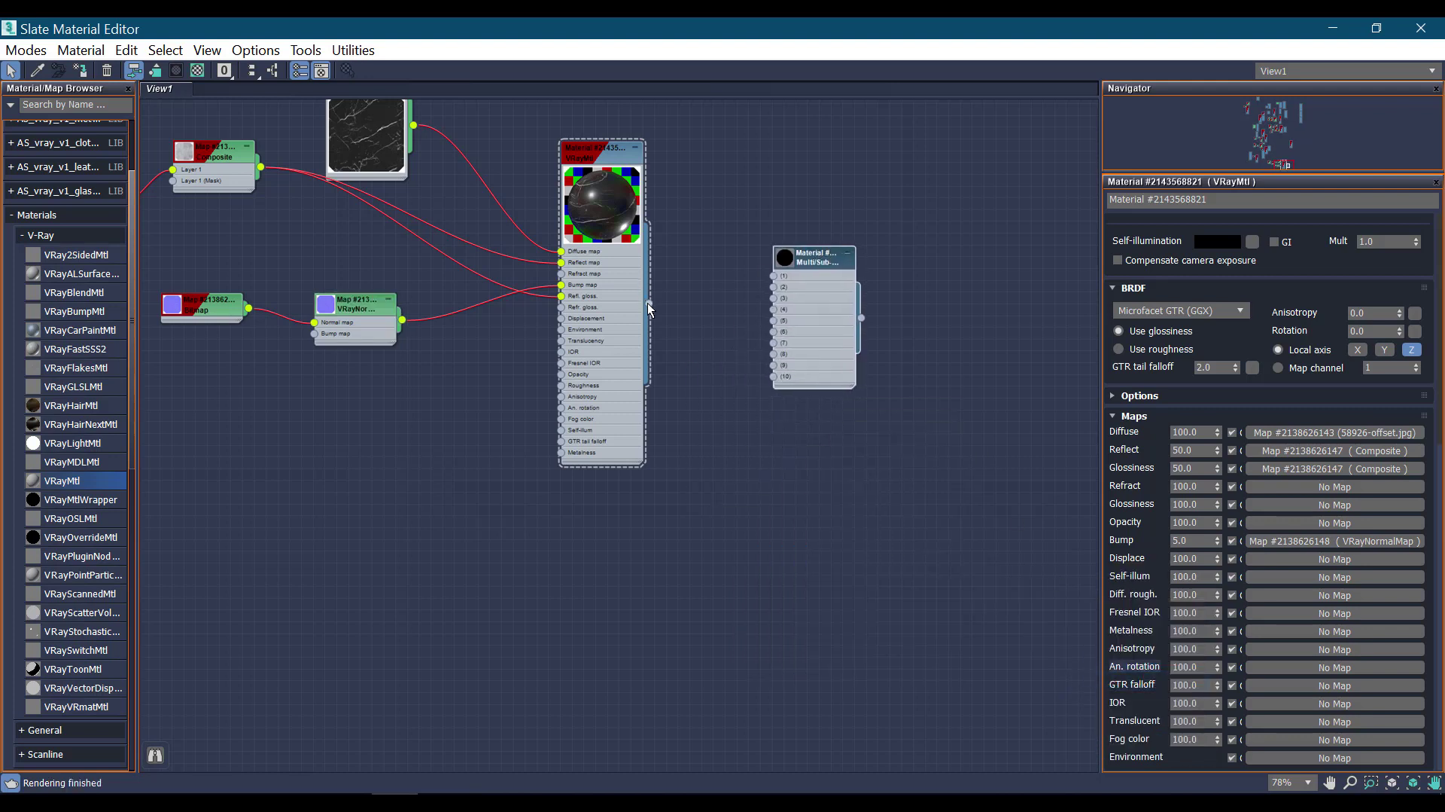
pyautogui.moveTo(649, 303)
pyautogui.mouseDown()
pyautogui.moveTo(738, 297)
pyautogui.moveTo(773, 275)
pyautogui.mouseUp()
# Add a new blank VRayMtl and connect it into slot 2
pyautogui.moveTo(705, 483); pyautogui.dragTo(741, 438, button='middle')
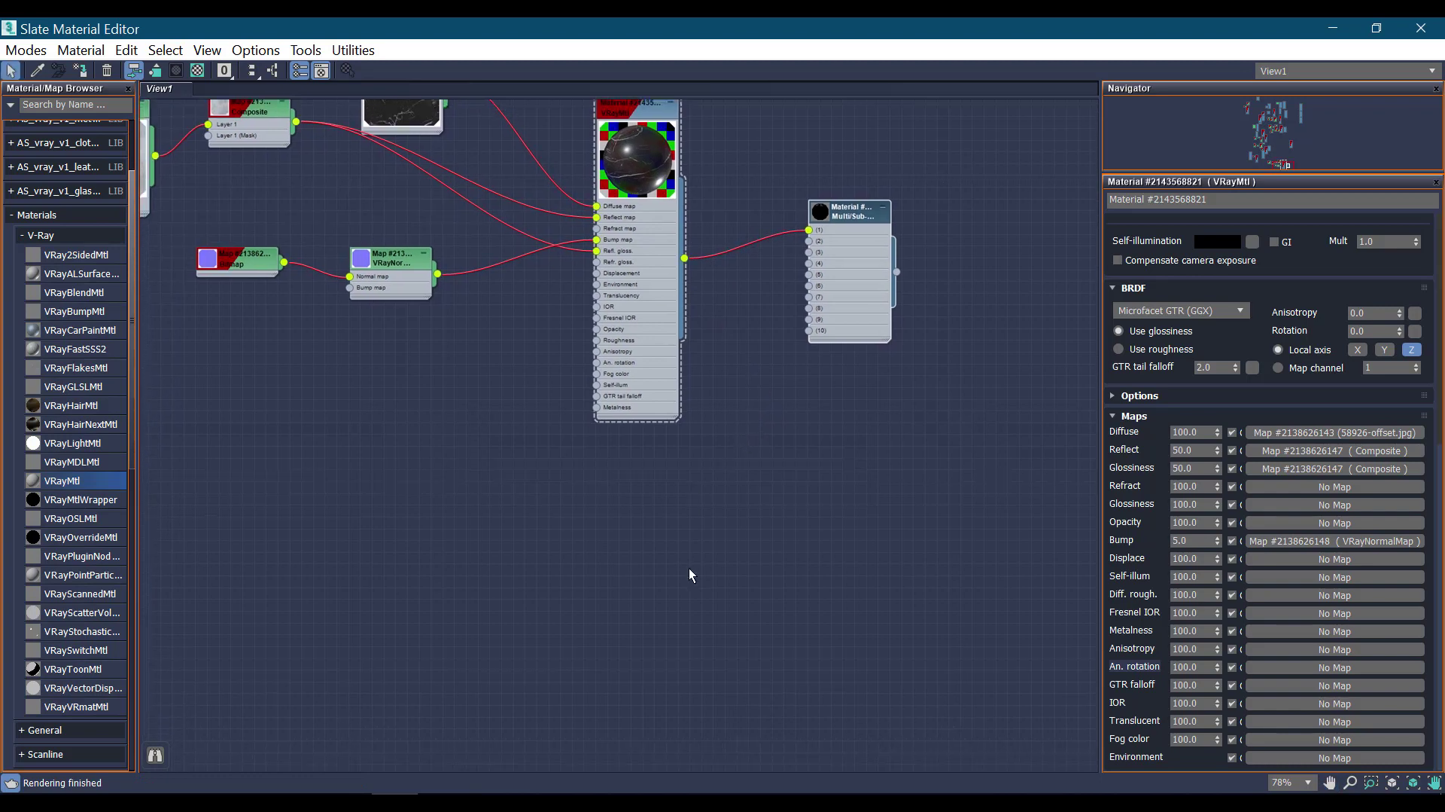
pyautogui.rightClick(689, 493)
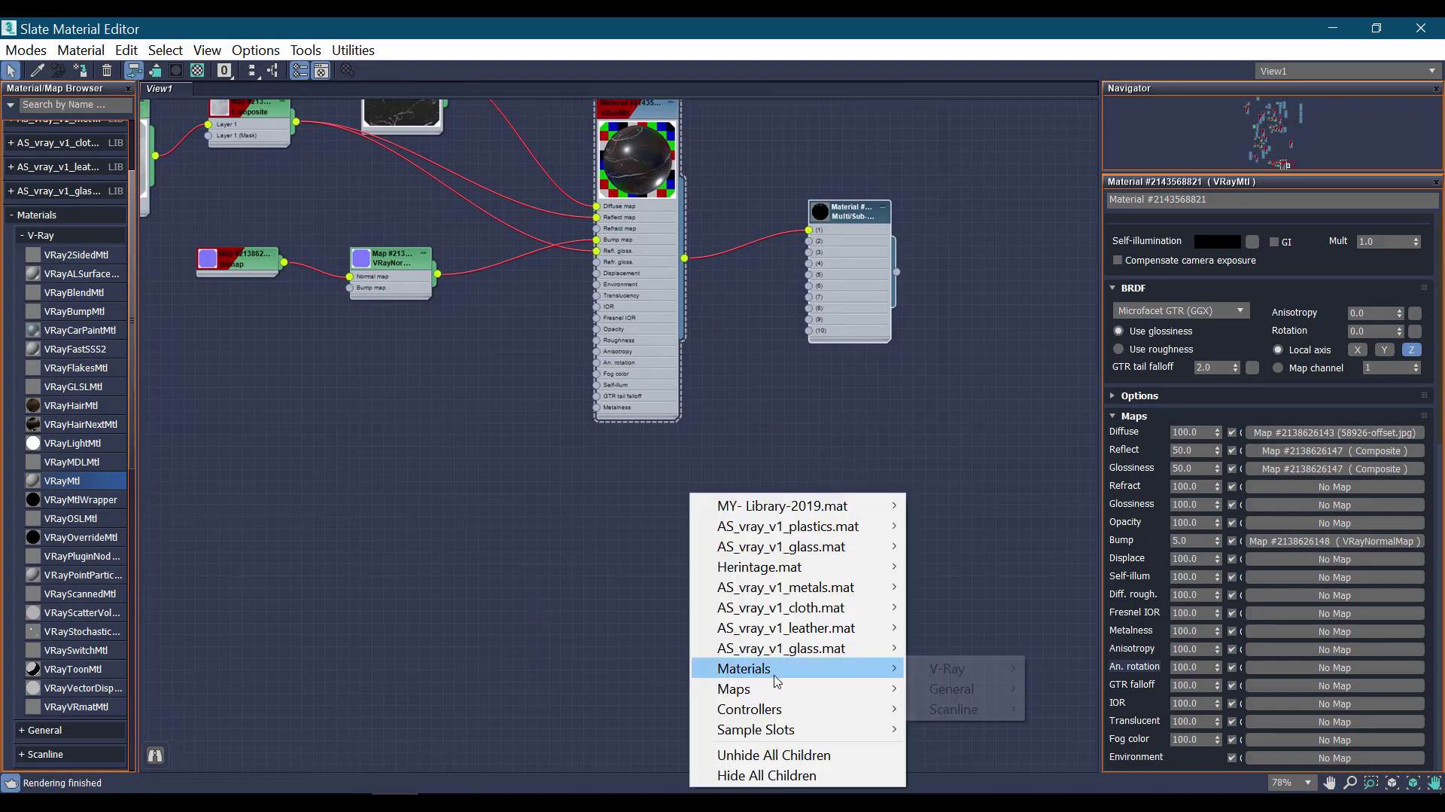
pyautogui.moveTo(744, 668)
pyautogui.moveTo(947, 669)
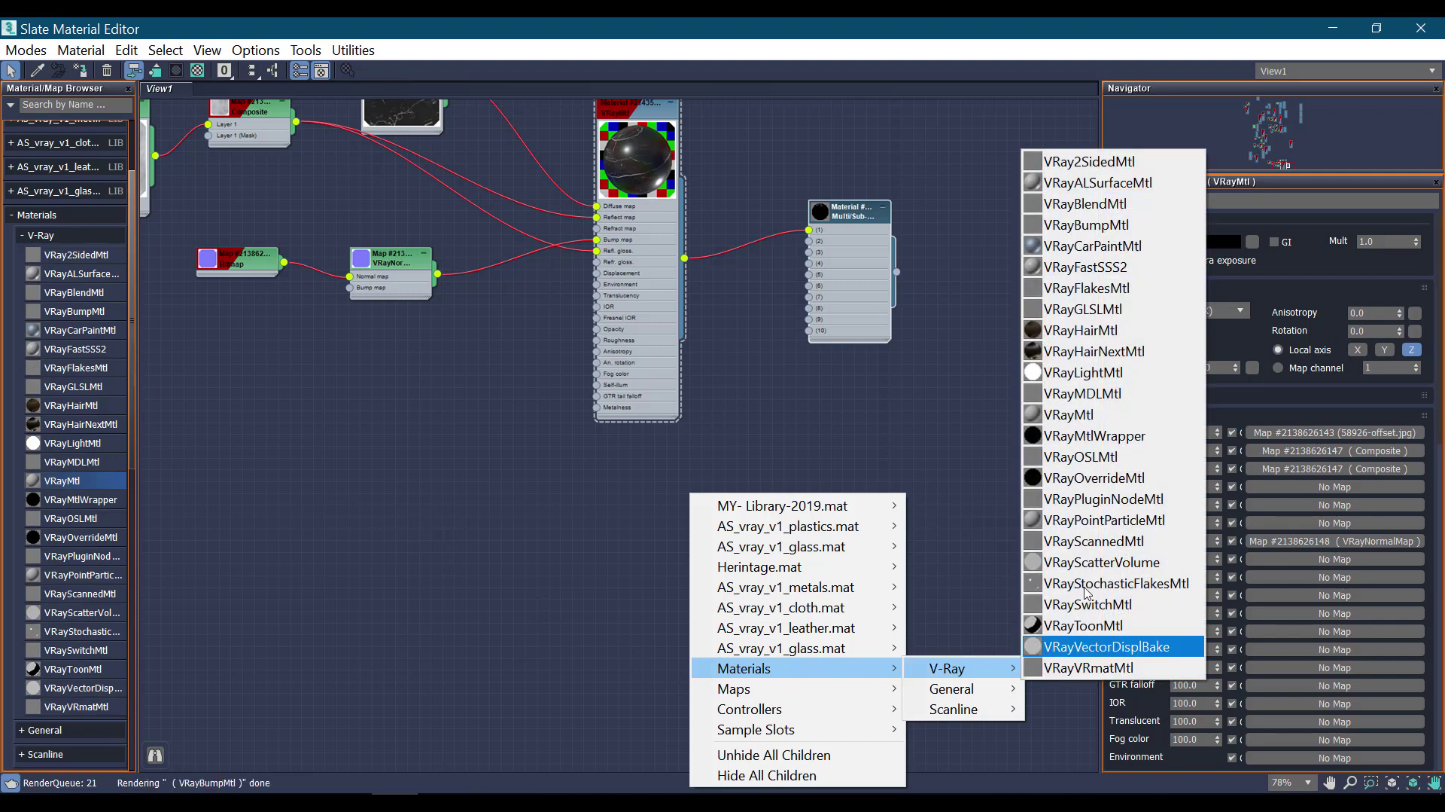
pyautogui.click(1086, 416)
pyautogui.moveTo(745, 542)
pyautogui.mouseDown(button='middle')
pyautogui.moveTo(804, 389)
pyautogui.moveTo(799, 466)
pyautogui.mouseUp(button='middle')
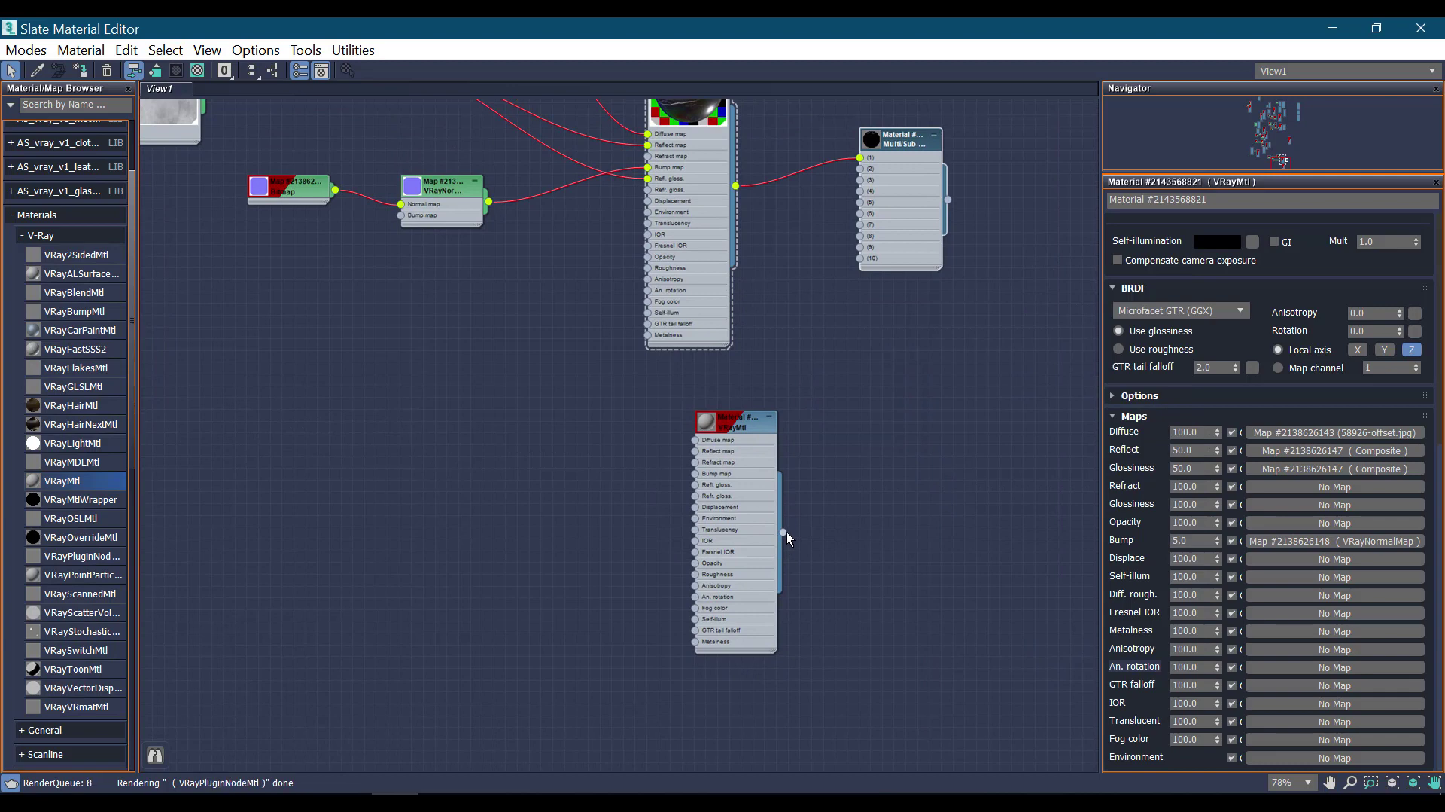
pyautogui.moveTo(784, 532); pyautogui.dragTo(860, 169)
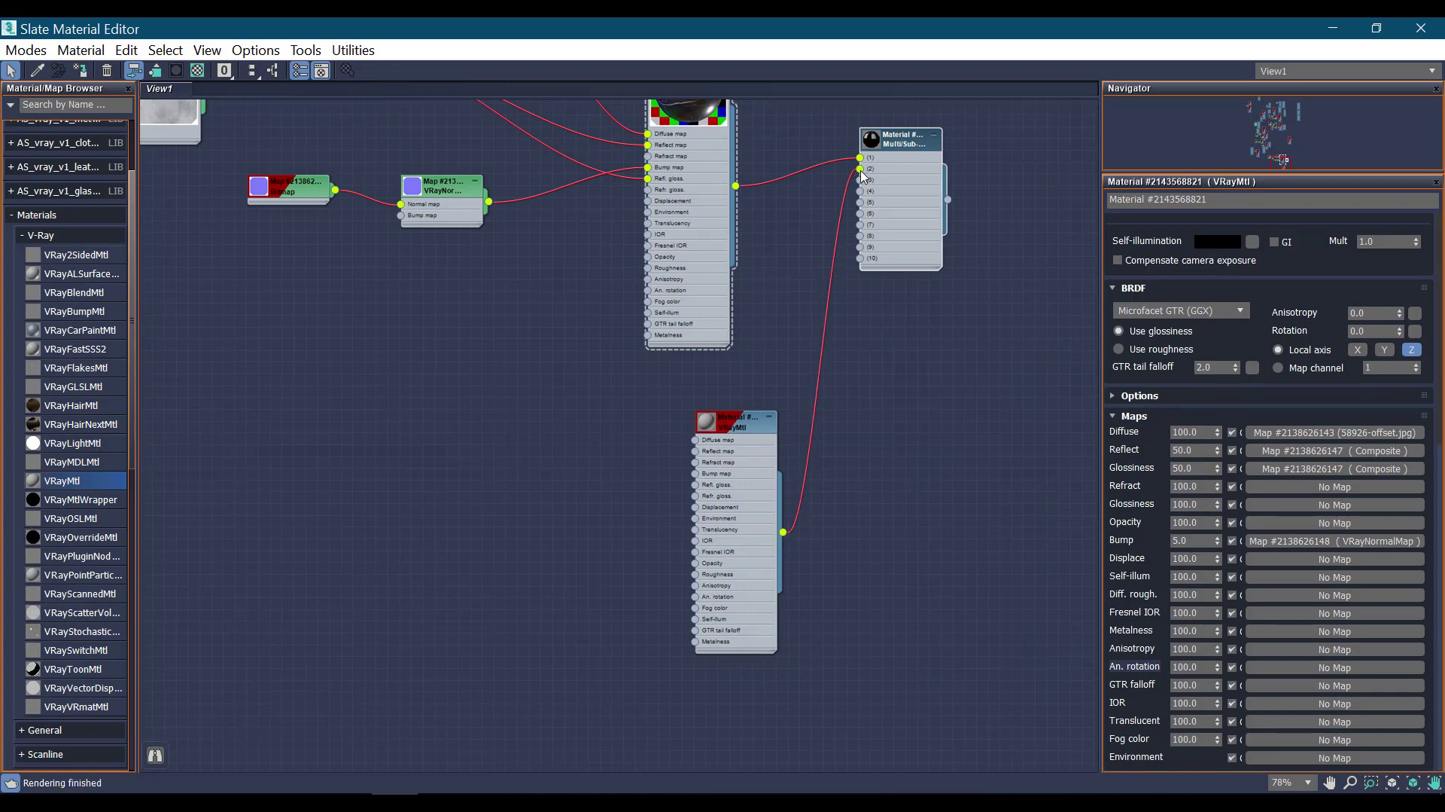
# Assign the Multi/Sub-Object material to the selected countertop, Box013
pyautogui.doubleClick(905, 148)
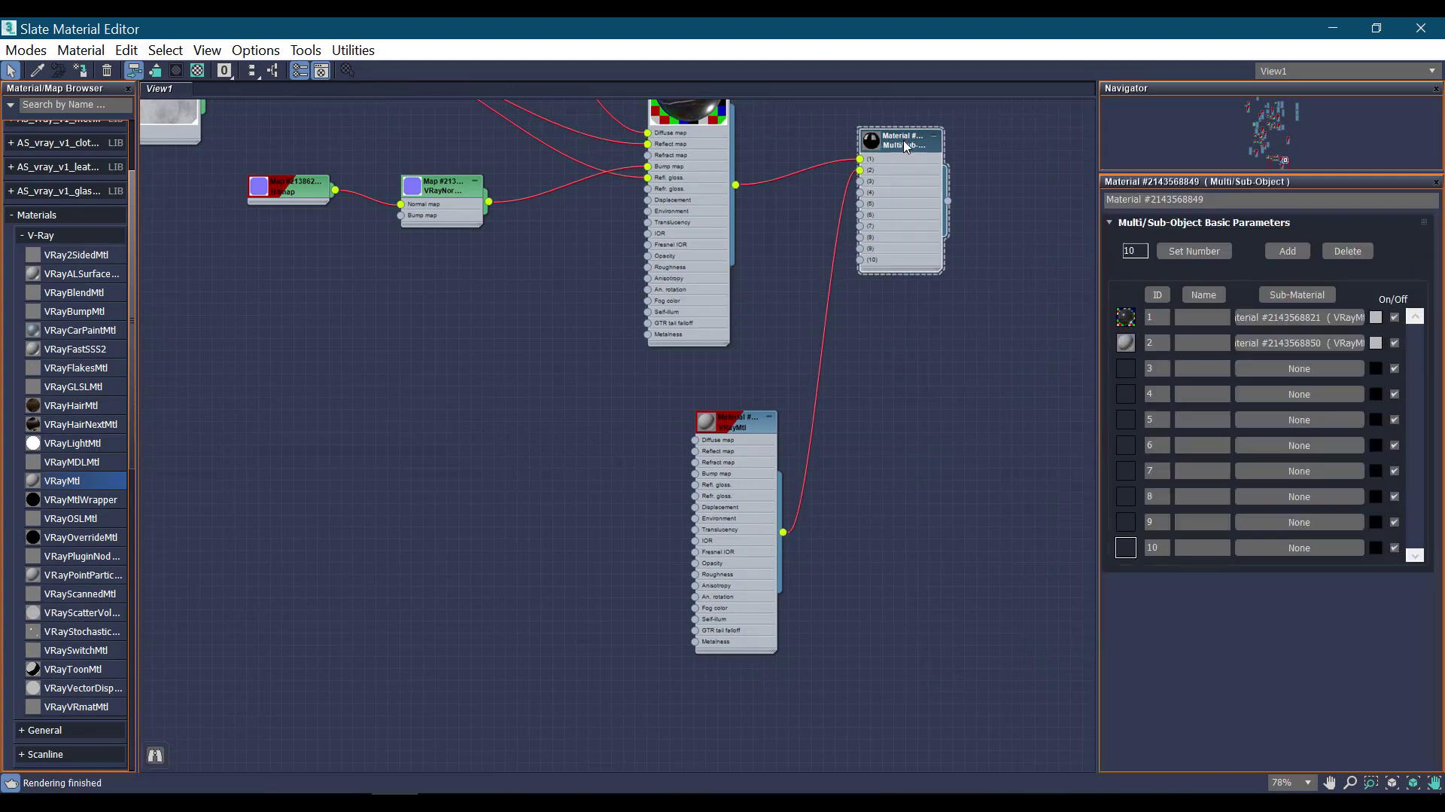
pyautogui.rightClick(906, 147)
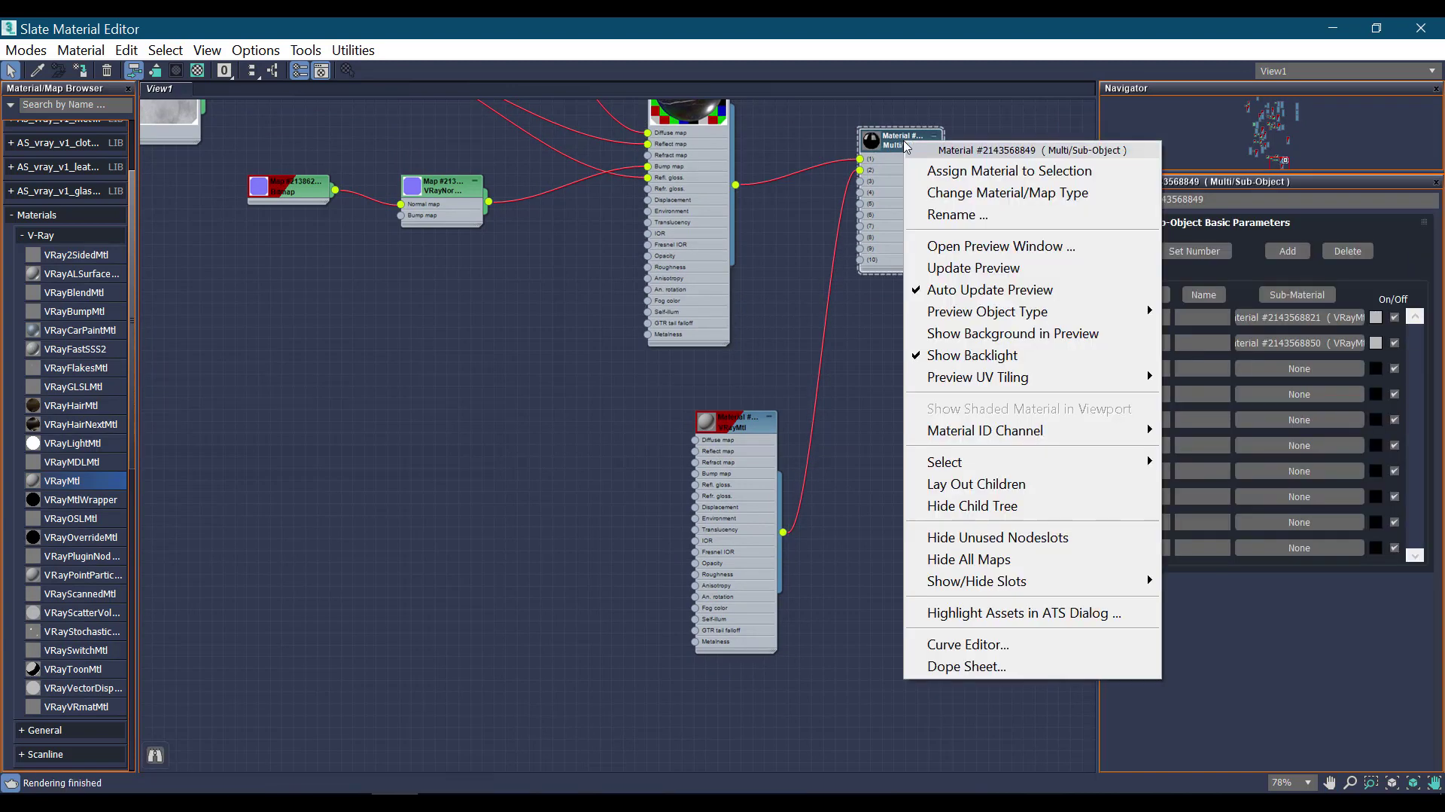
pyautogui.click(966, 170)
pyautogui.click(1421, 28)
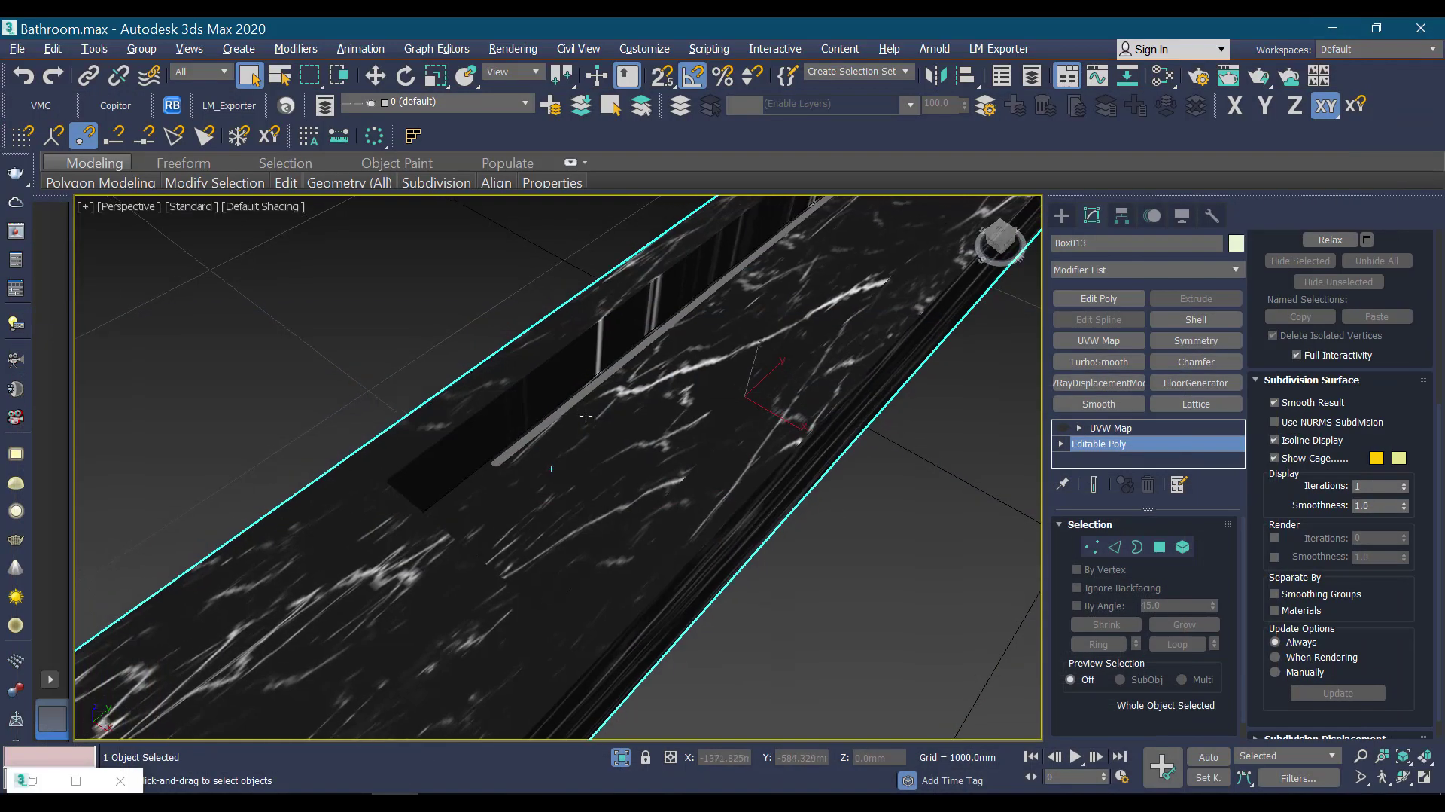
# Zoom in on the countertop's groove strip to confirm it renders plain grey, then restore the material editor
pyautogui.scroll(2, 585, 427)
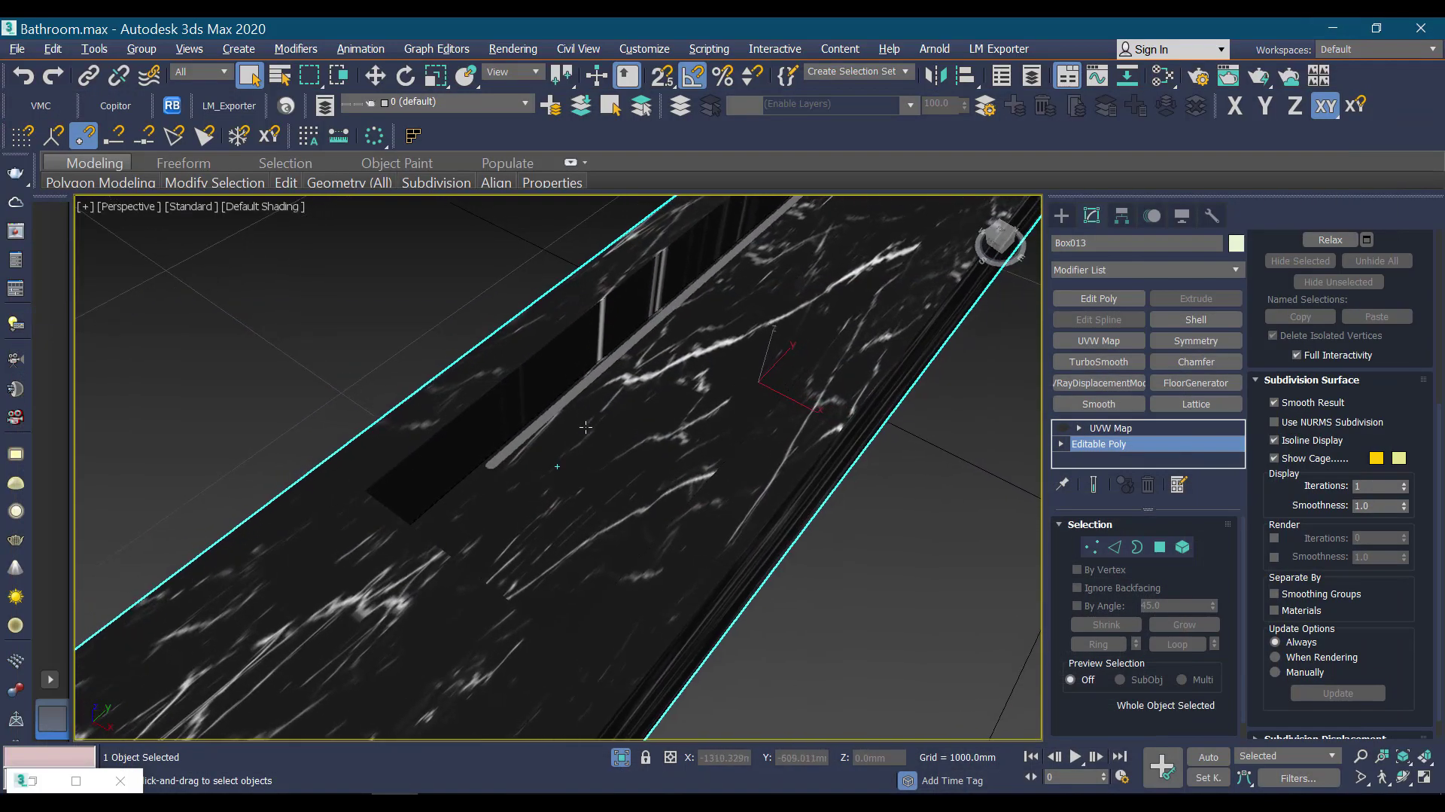
pyautogui.scroll(1, 585, 427)
pyautogui.scroll(2, 586, 427)
pyautogui.scroll(2, 586, 427)
pyautogui.scroll(1, 586, 427)
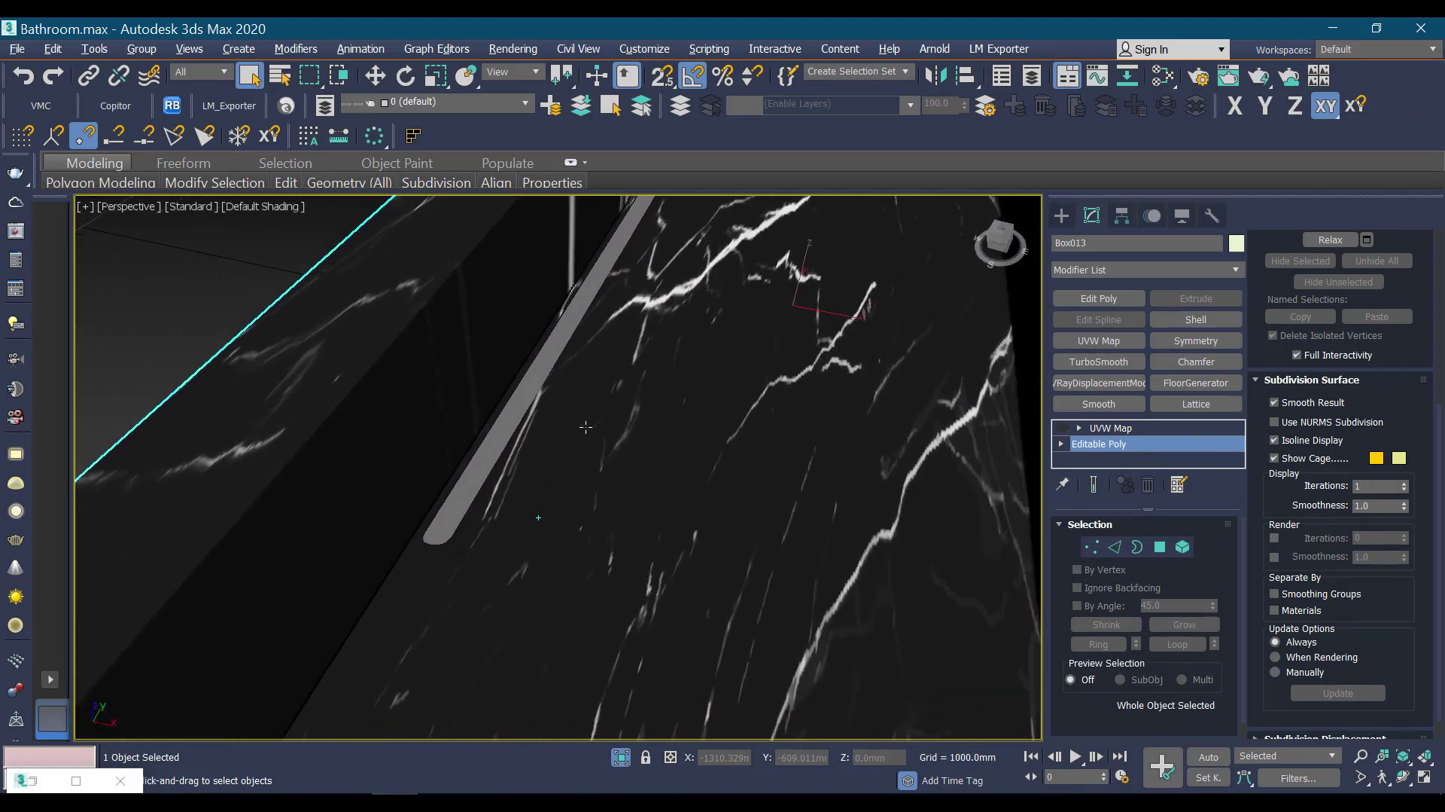
pyautogui.scroll(1, 586, 426)
pyautogui.scroll(1, 585, 425)
pyautogui.scroll(2, 585, 425)
pyautogui.scroll(1, 585, 425)
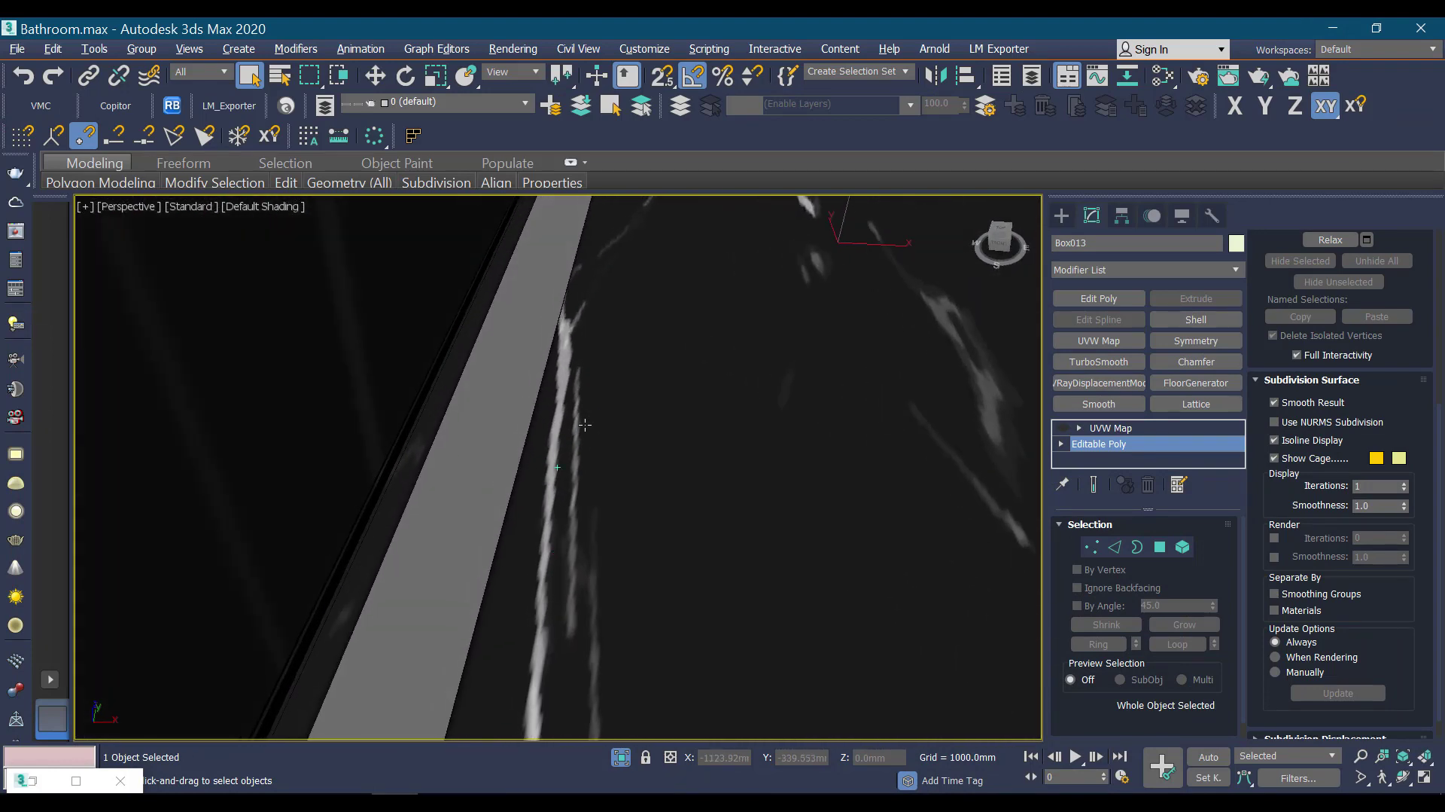
pyautogui.scroll(2, 585, 424)
pyautogui.scroll(1, 585, 425)
pyautogui.scroll(-1, 585, 425)
pyautogui.scroll(-2, 585, 424)
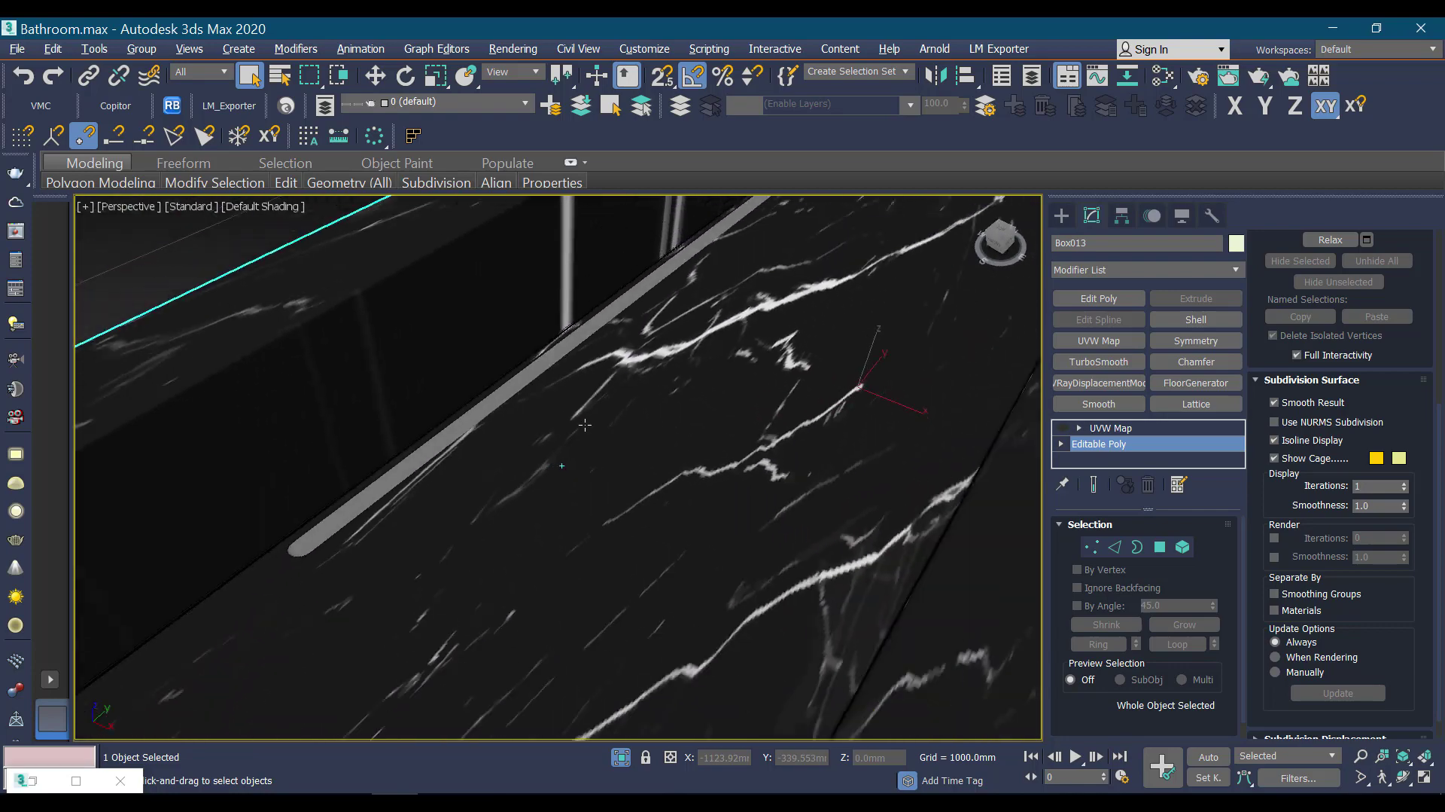
pyautogui.scroll(-2, 585, 425)
pyautogui.scroll(-2, 585, 424)
pyautogui.scroll(-1, 585, 424)
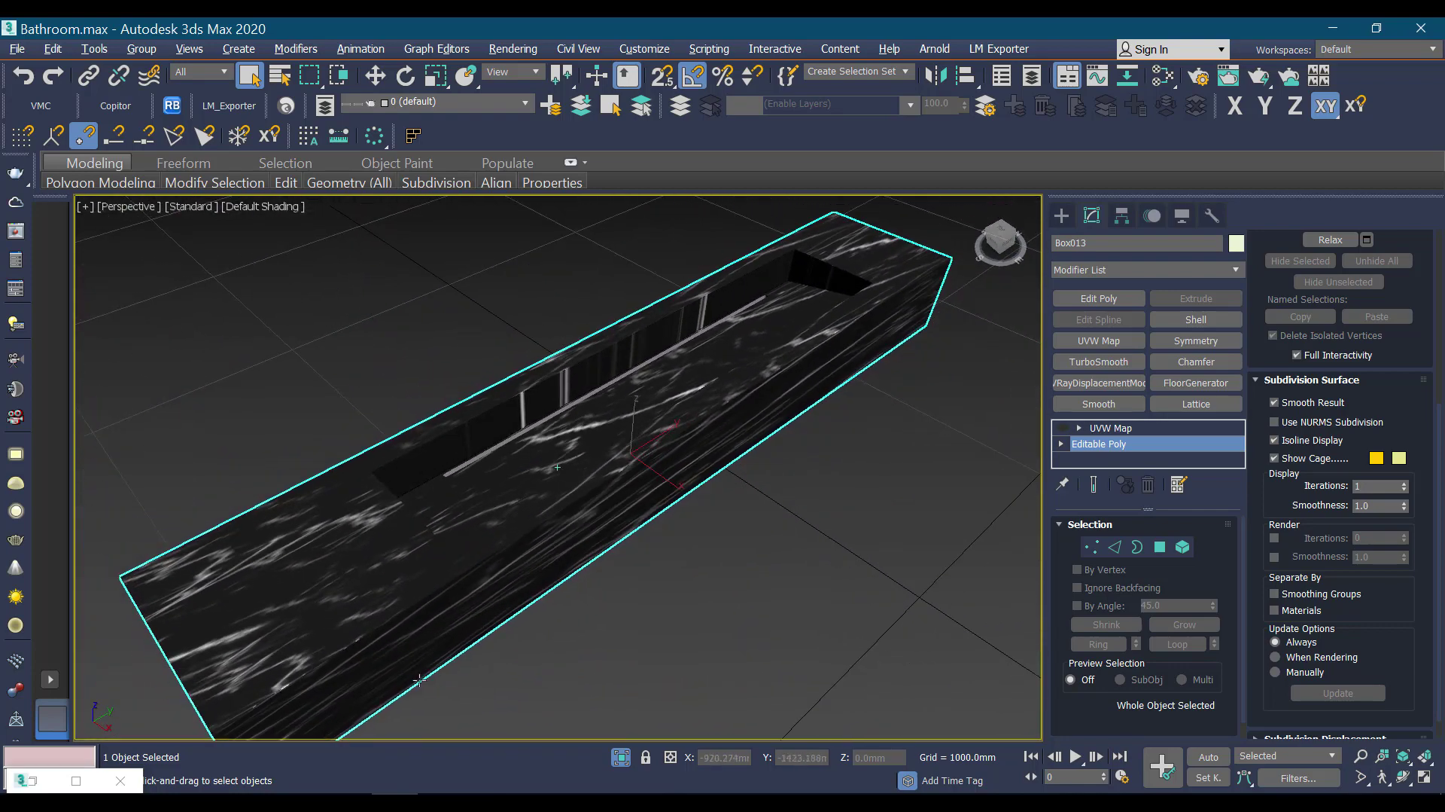
pyautogui.click(75, 780)
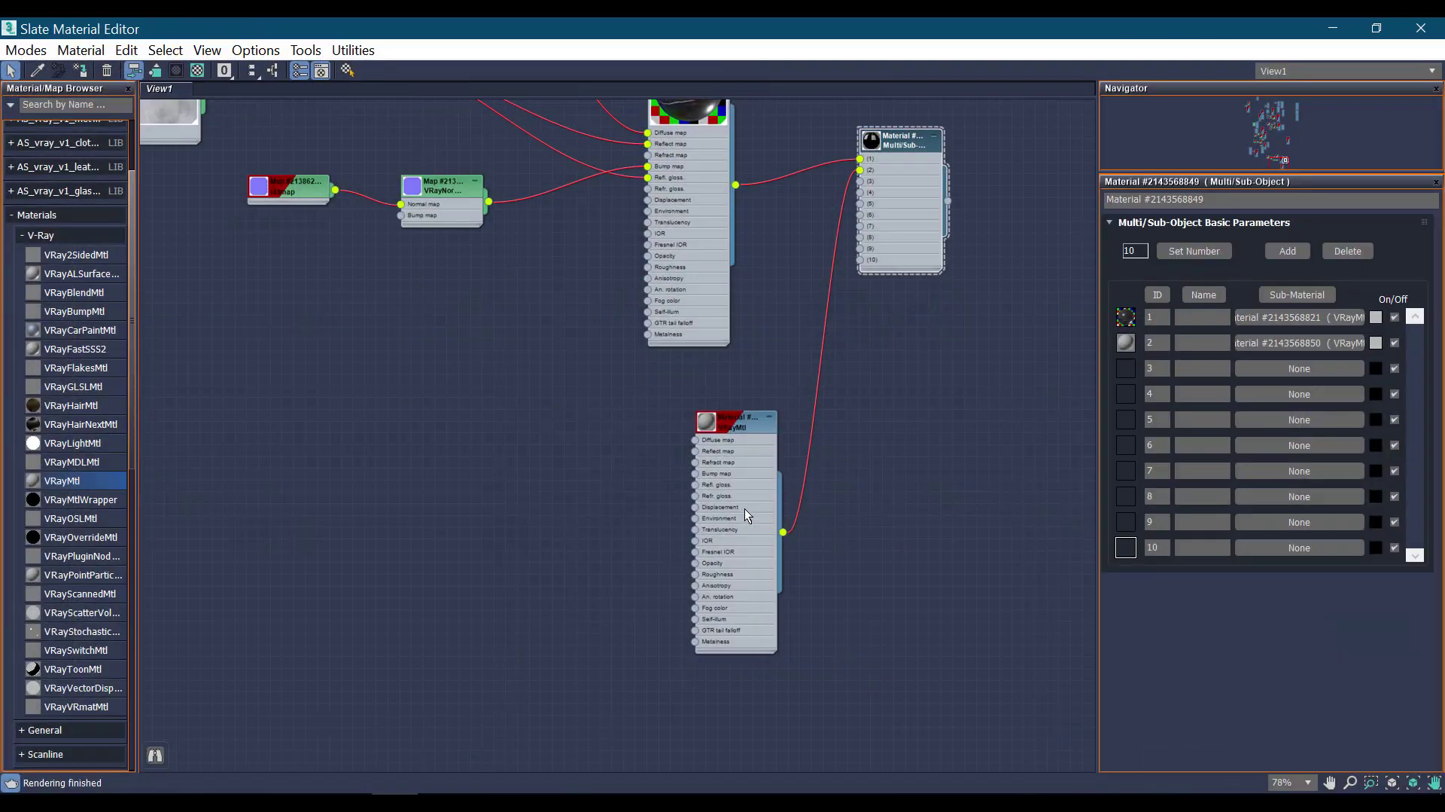
# Rename the new slot-2 VRayMtl to Gold-Mtl
pyautogui.scroll(3, 713, 428)
pyautogui.doubleClick(706, 419)
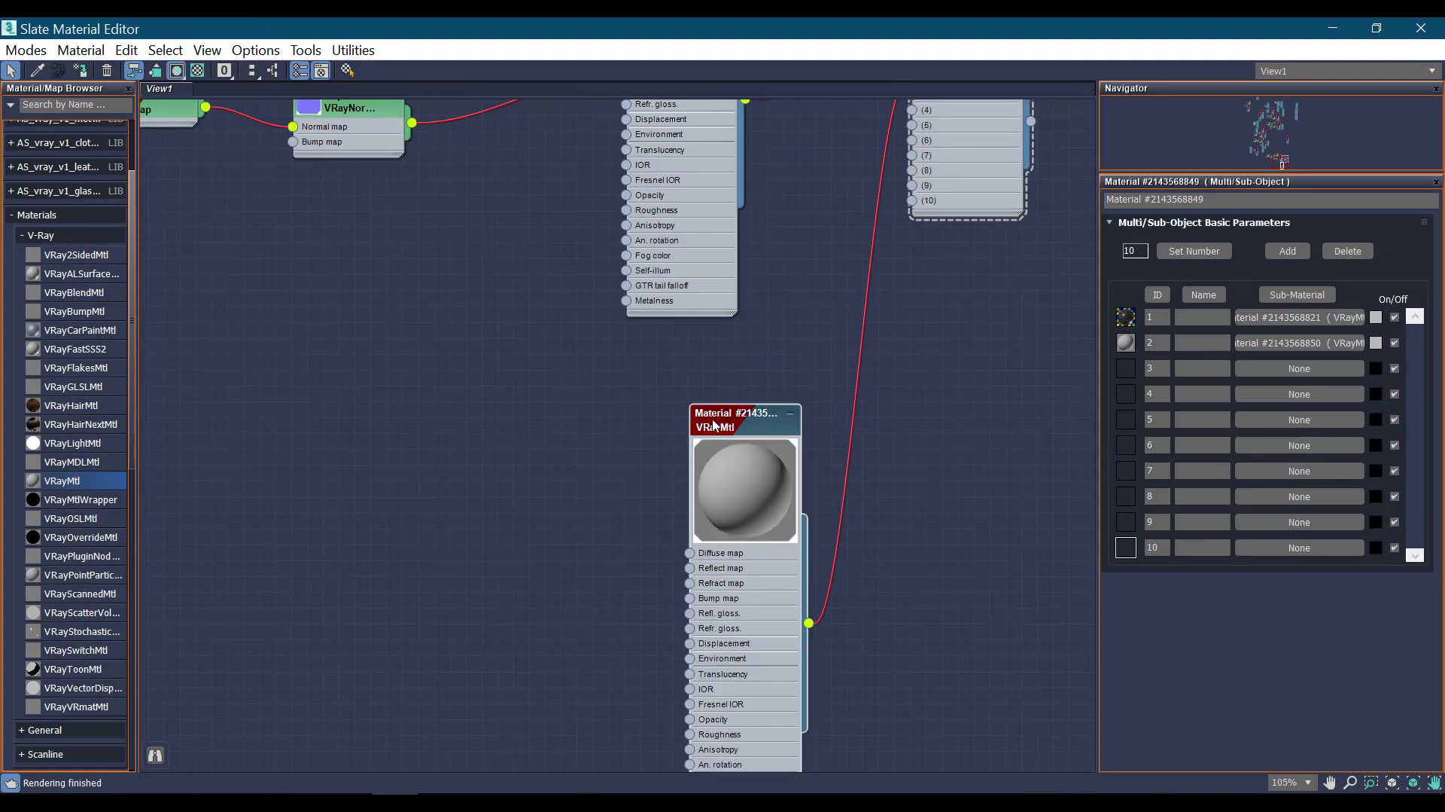
pyautogui.moveTo(721, 427); pyautogui.dragTo(722, 397)
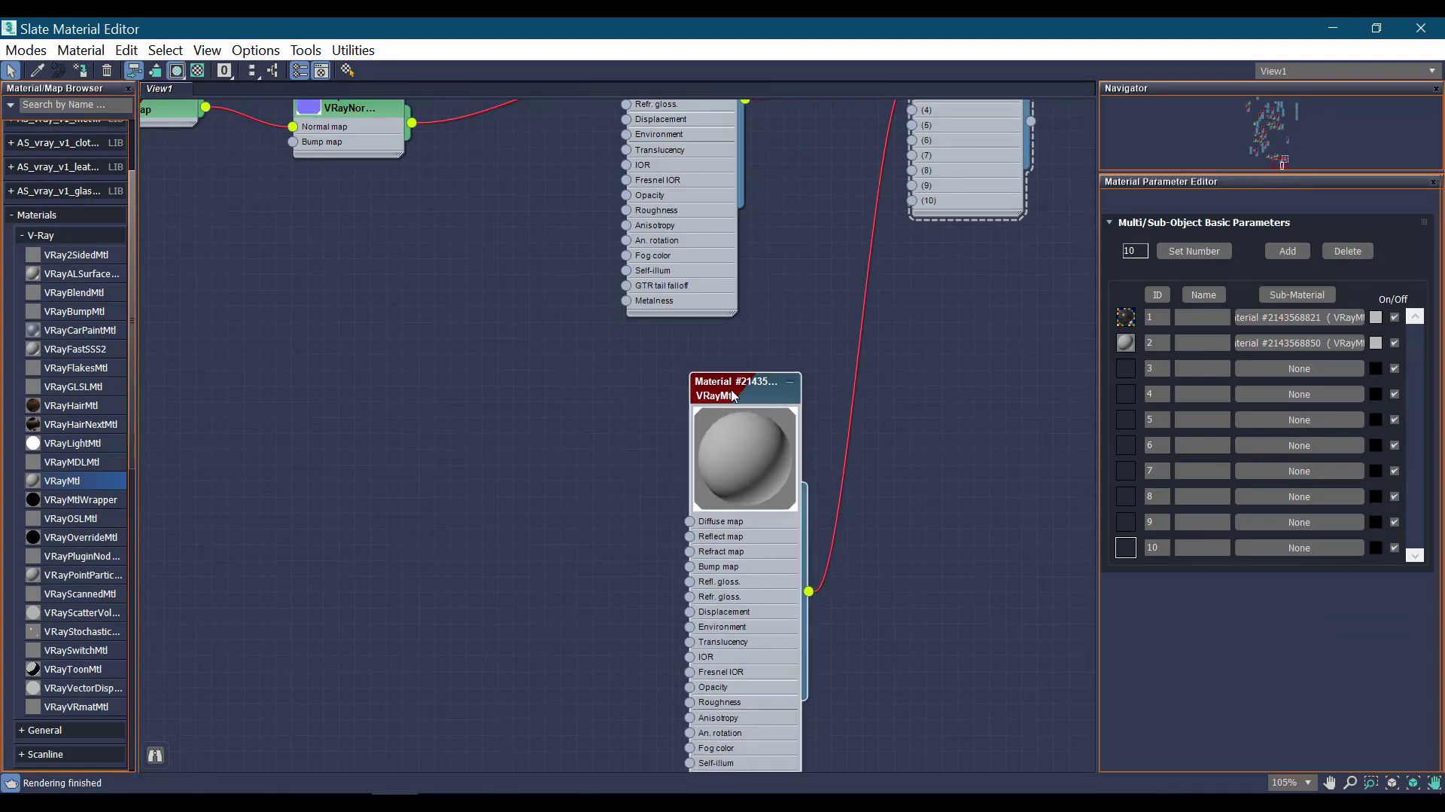
pyautogui.click(1205, 200)
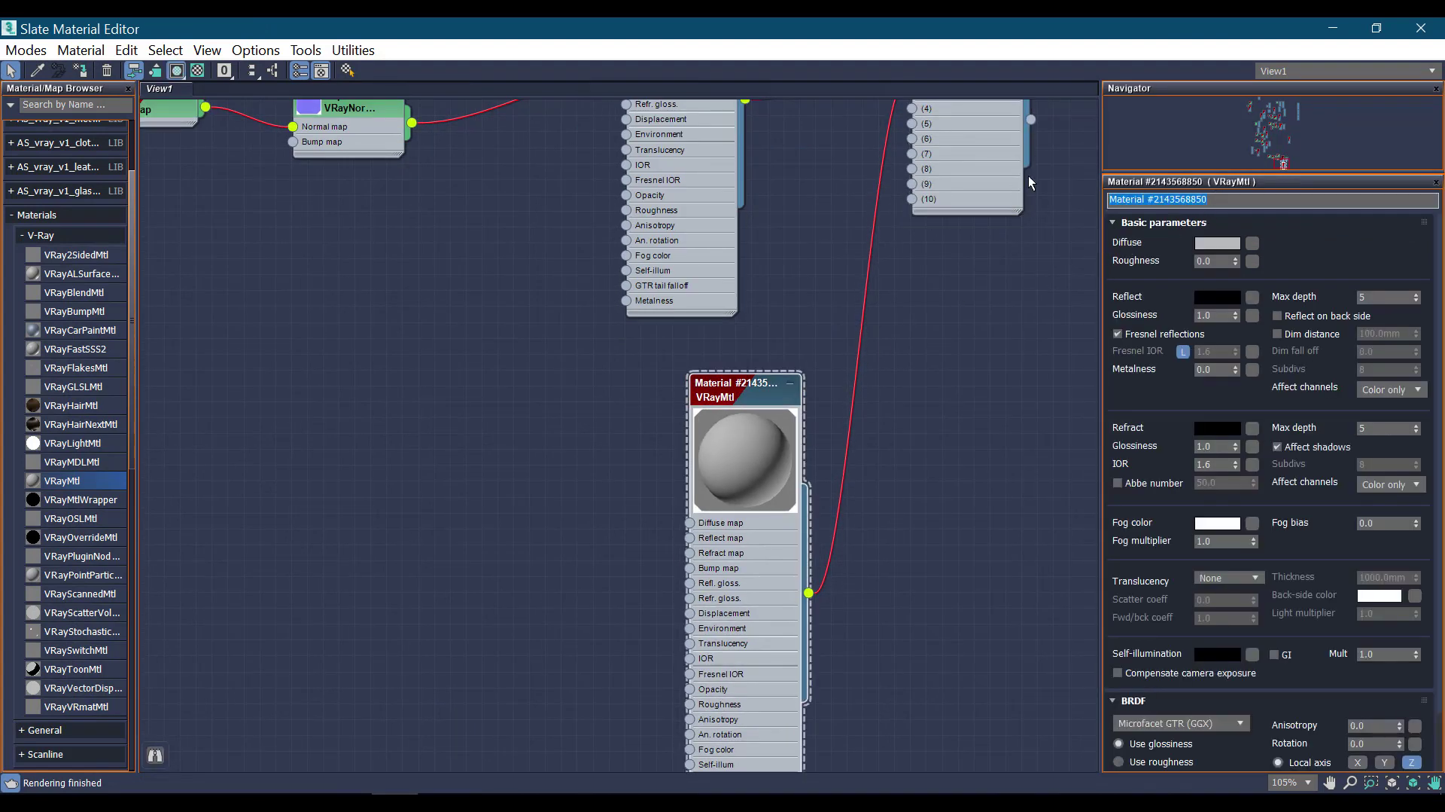
pyautogui.write('Gold')
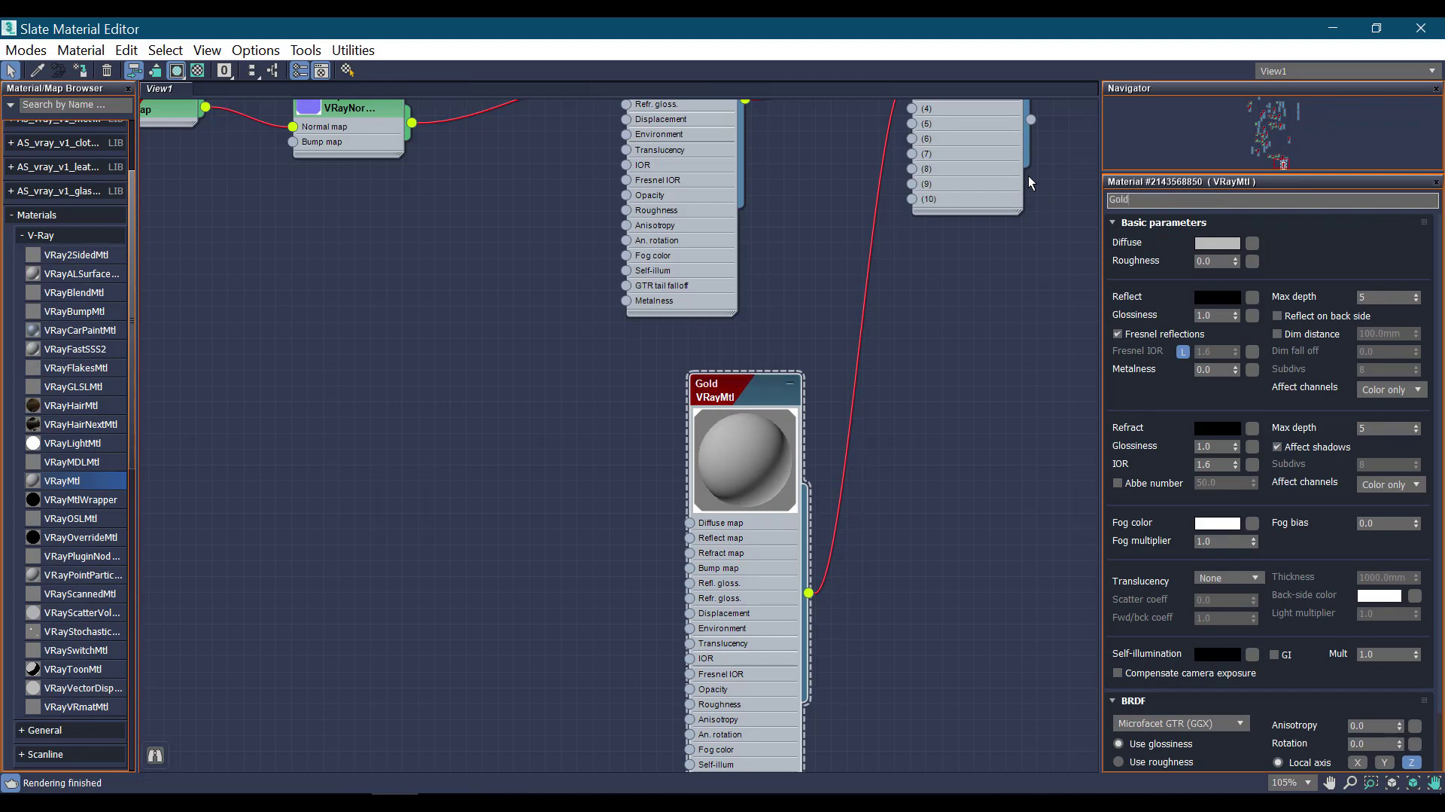
pyautogui.write('-Mtl')
pyautogui.press('Return')
# Rename the marble material to Marbel-mtl
pyautogui.moveTo(893, 96); pyautogui.dragTo(923, 427, button='middle')
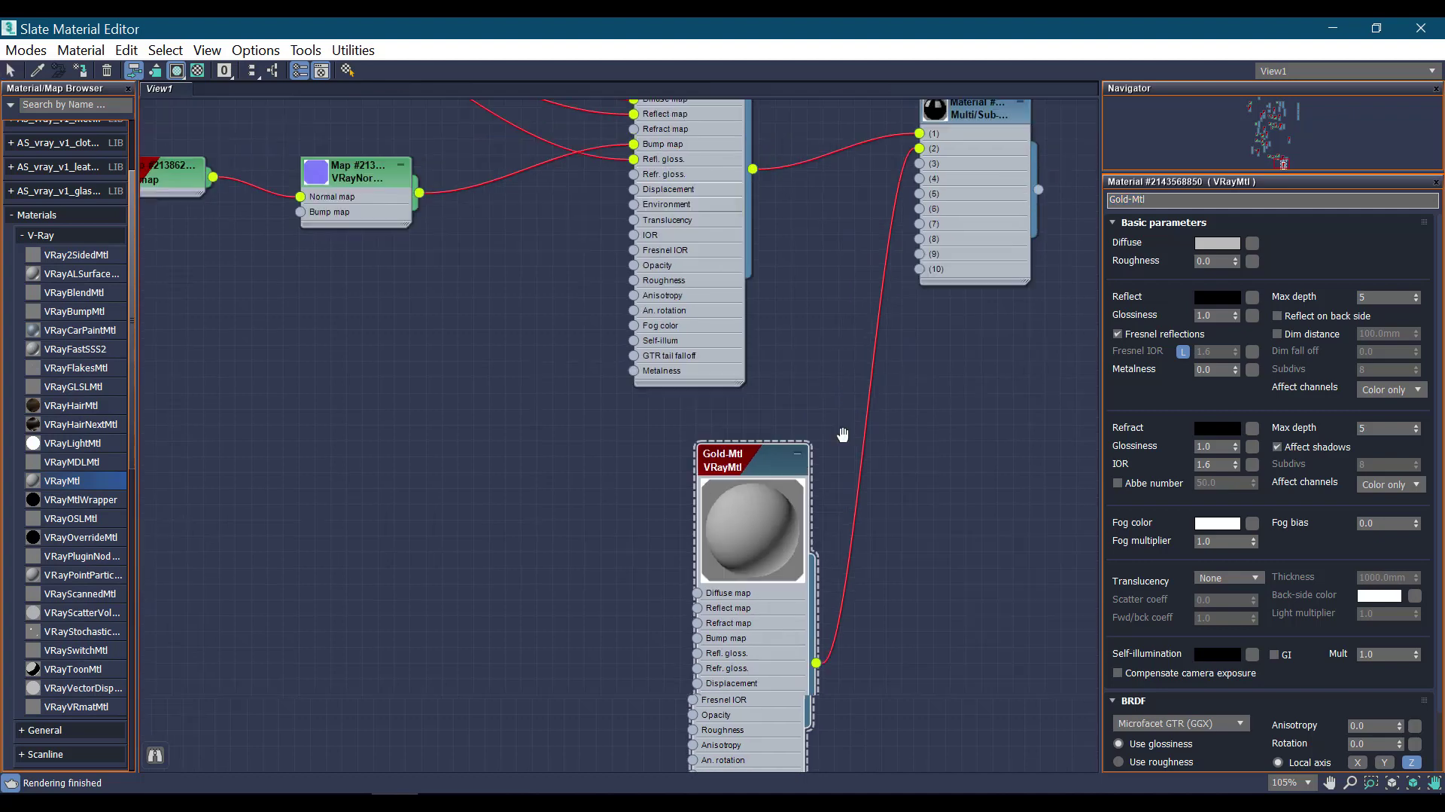
pyautogui.doubleClick(704, 226)
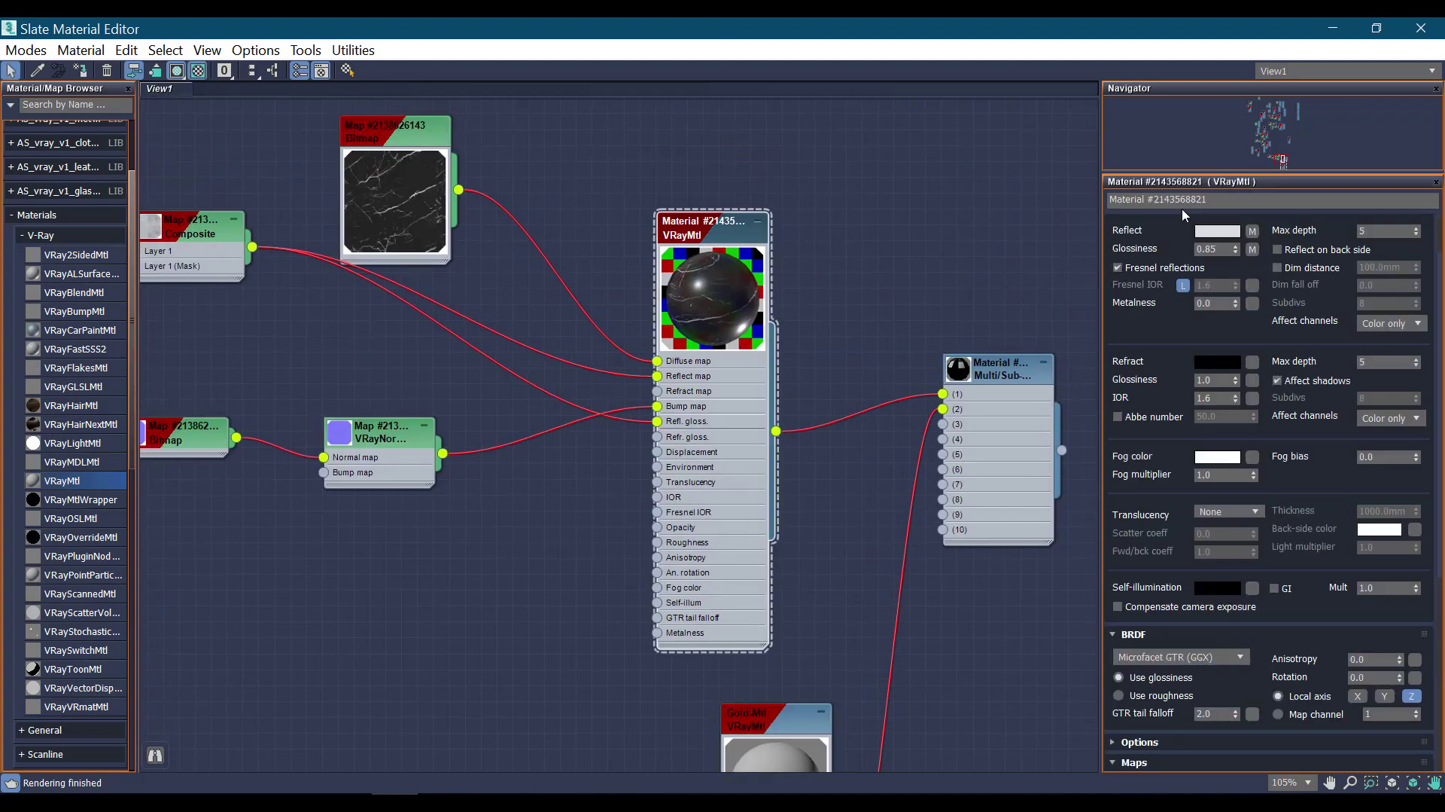
pyautogui.click(1211, 202)
pyautogui.write('Ma')
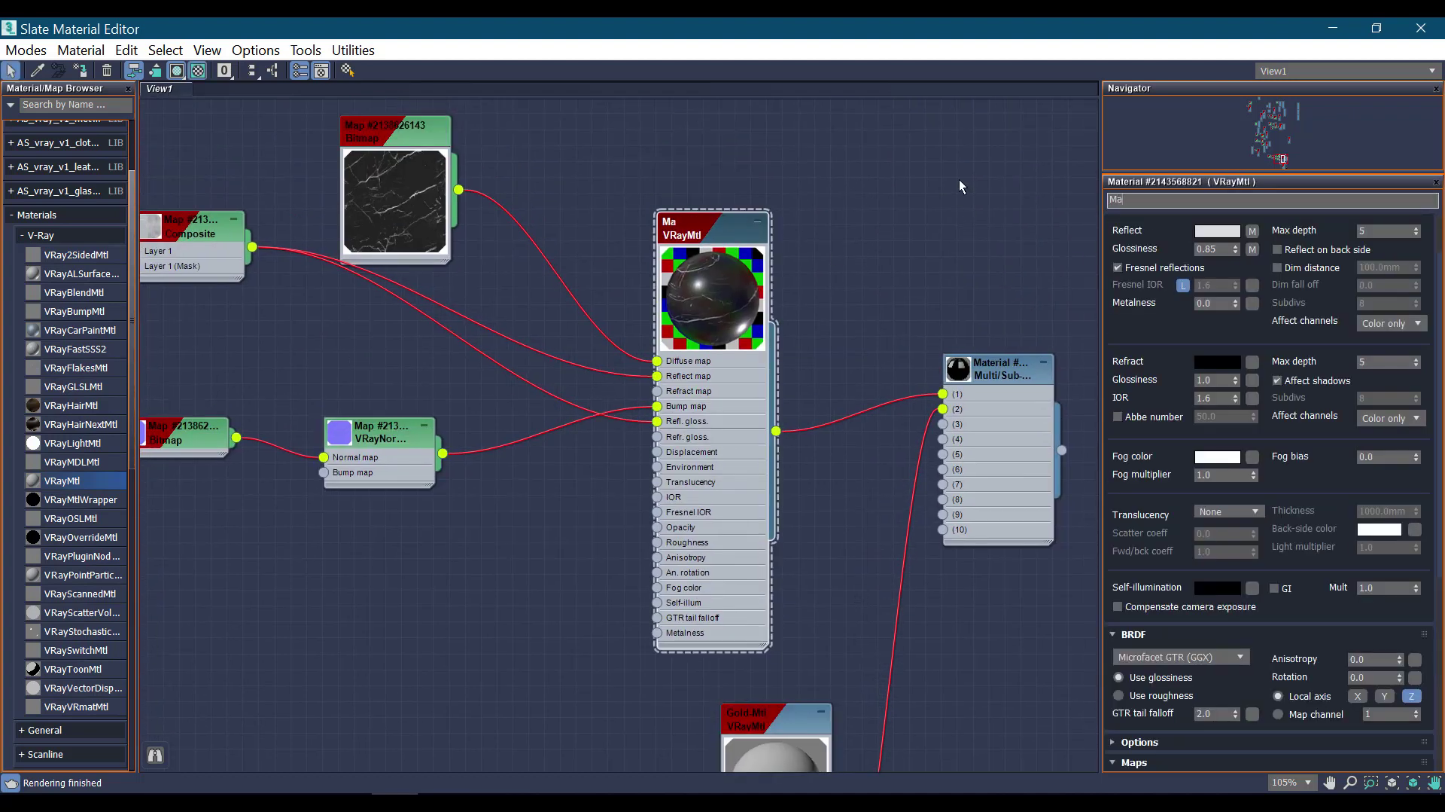
pyautogui.write('rbel-')
pyautogui.write('mtl')
pyautogui.press('Return')
# Set Gold-Mtl's Diffuse colour to black, Value 0
pyautogui.moveTo(879, 736)
pyautogui.mouseDown(button='middle')
pyautogui.moveTo(843, 449)
pyautogui.moveTo(849, 335)
pyautogui.mouseUp(button='middle')
pyautogui.click(736, 322)
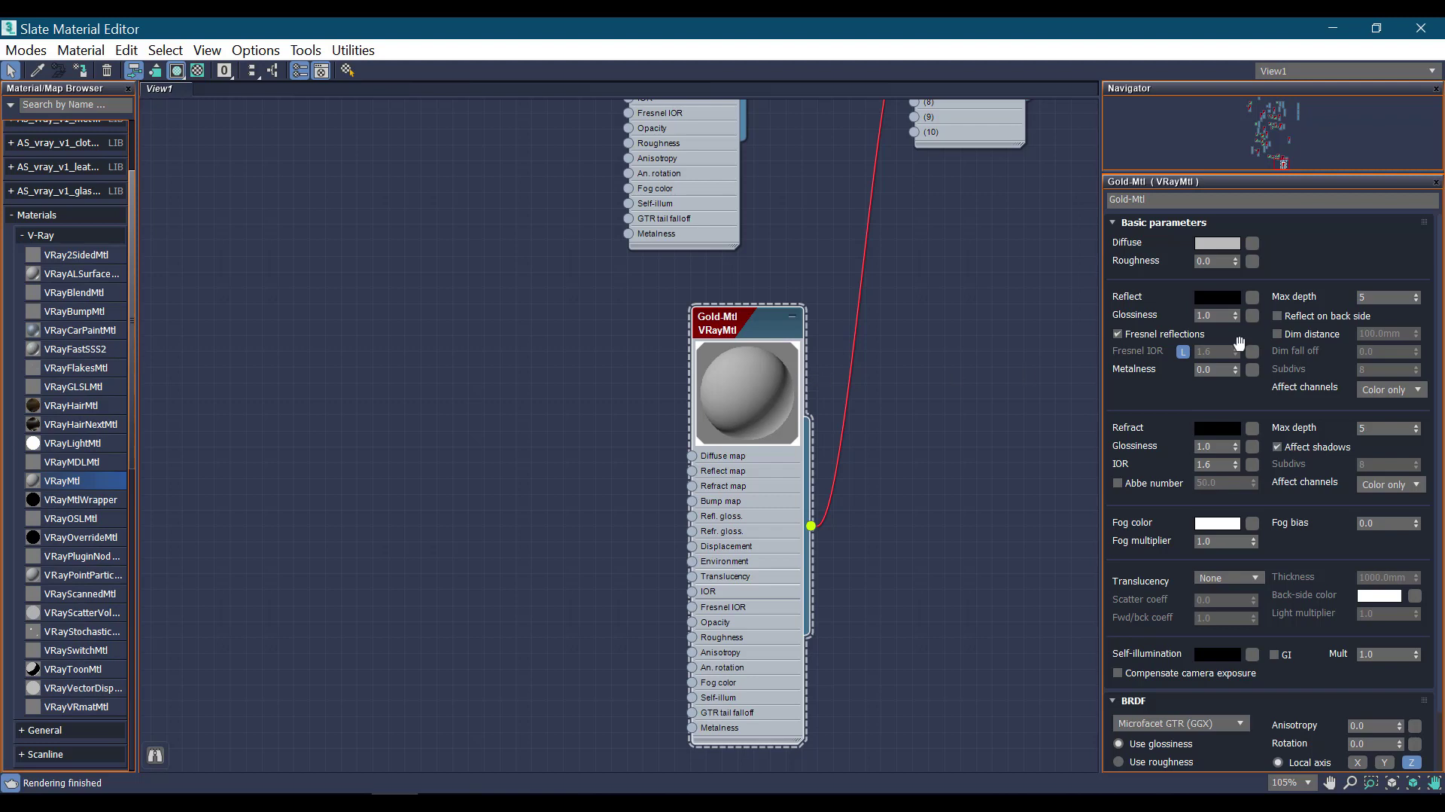
pyautogui.click(1218, 243)
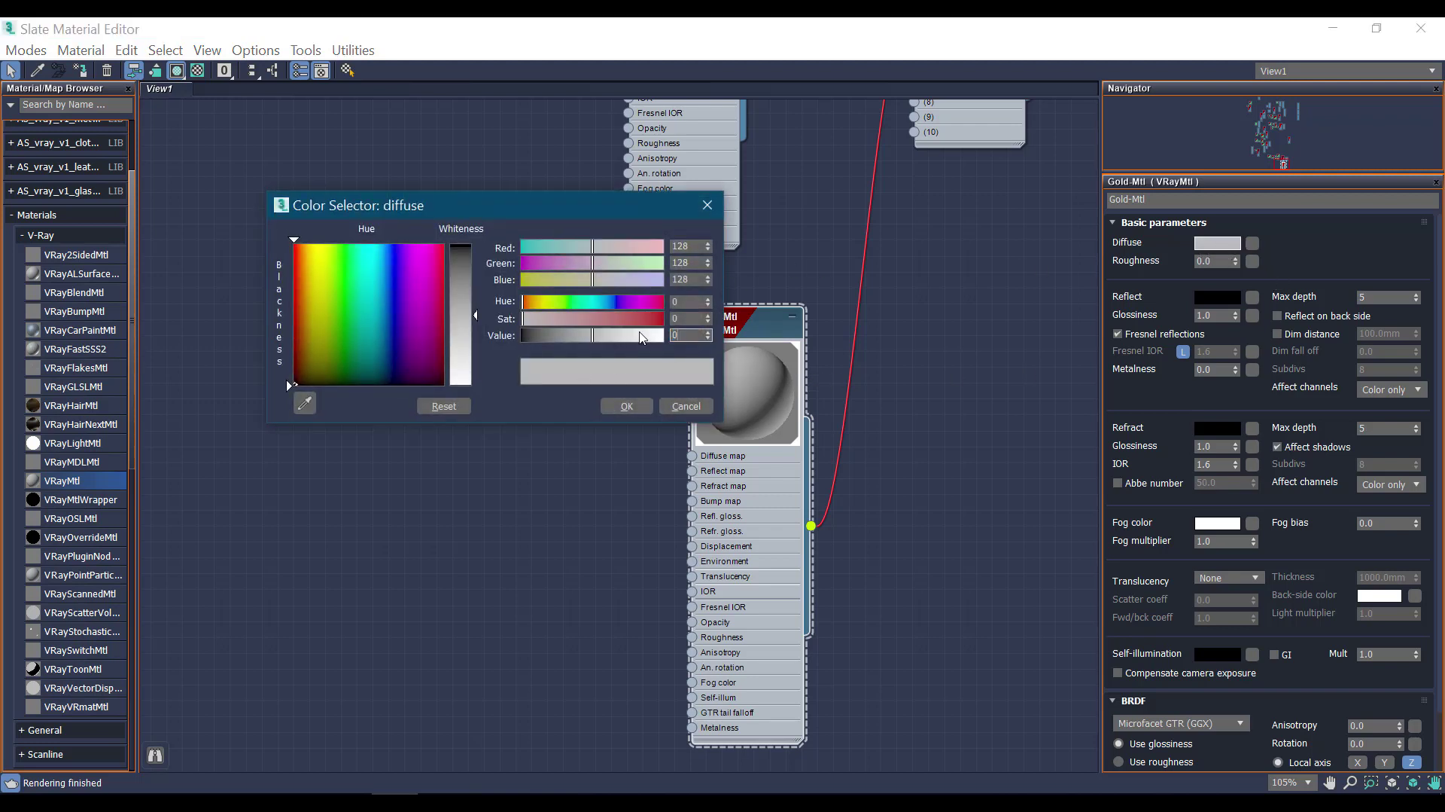
pyautogui.press('Return')
pyautogui.click(649, 413)
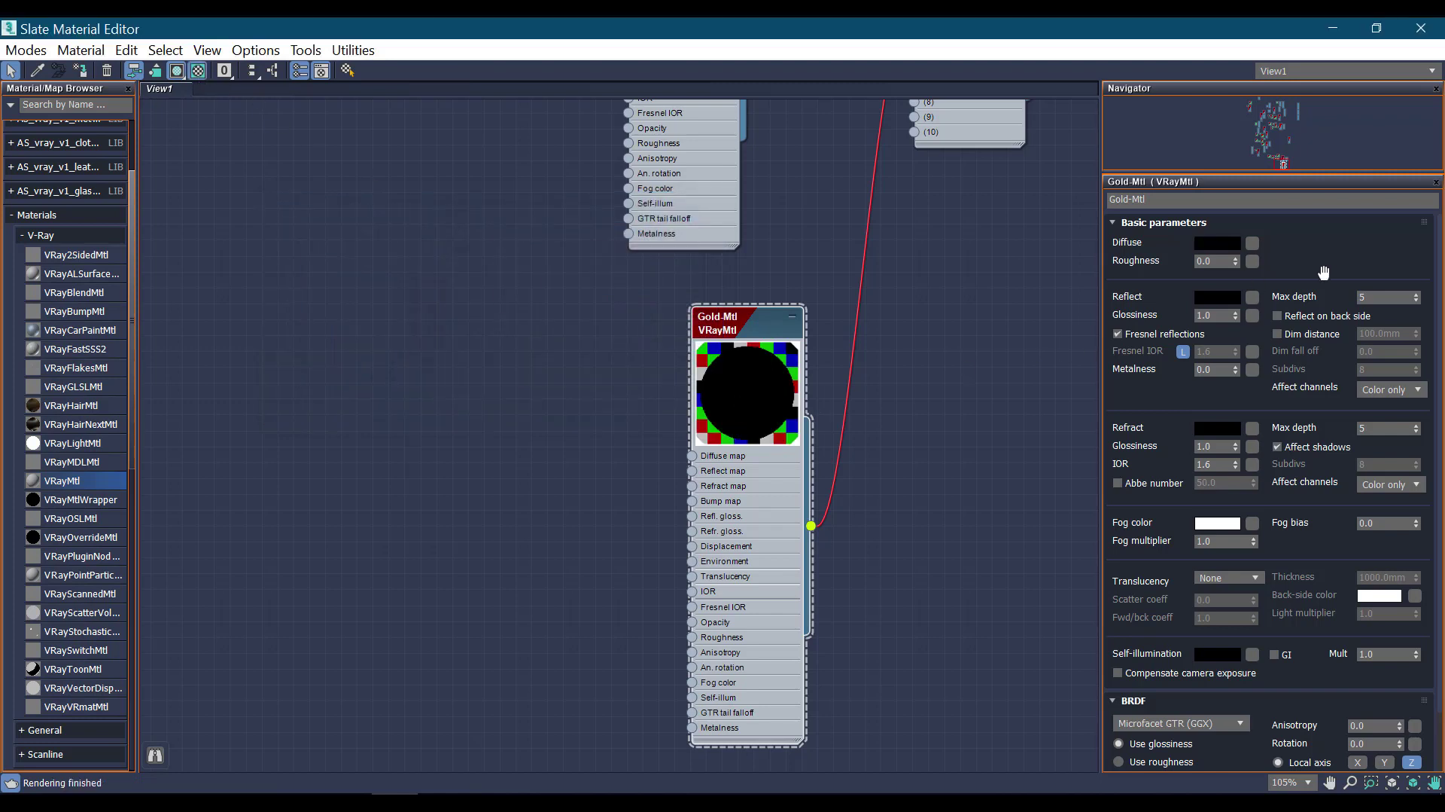
# Set Gold-Mtl's Reflect colour to gold, RGB 218, 163, 67
pyautogui.click(1228, 298)
pyautogui.write('218')
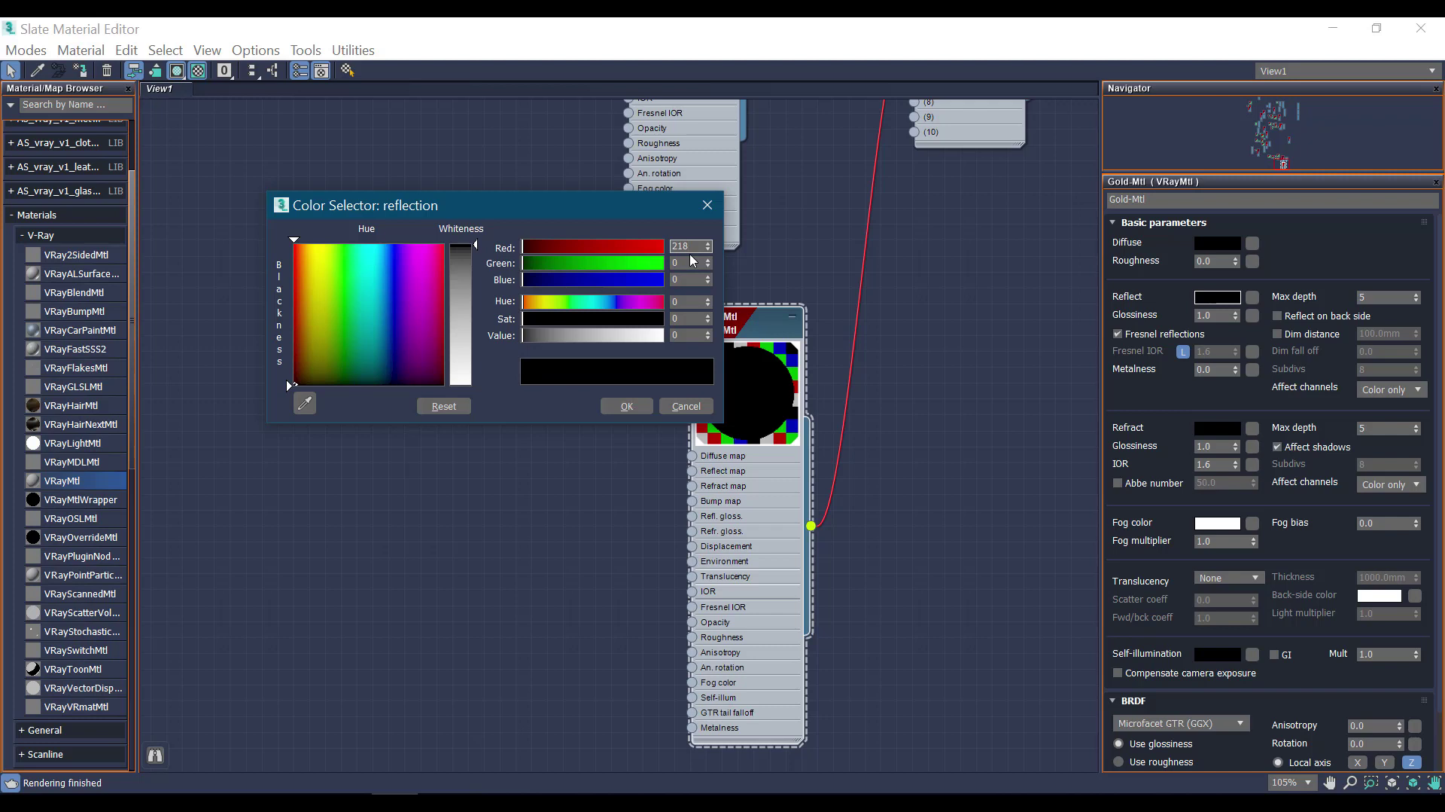
pyautogui.press('Tab')
pyautogui.write('163')
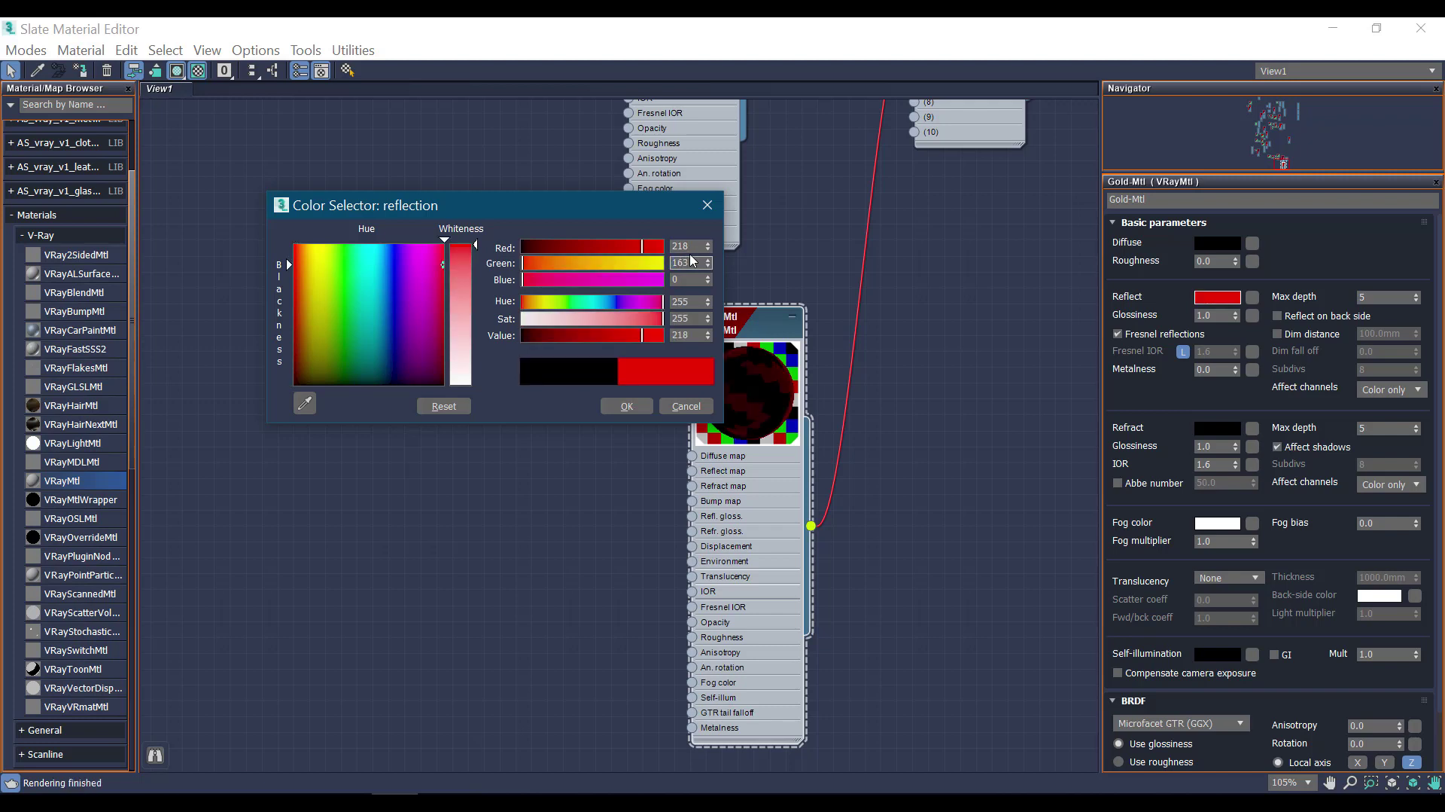
pyautogui.press('Tab')
pyautogui.write('67')
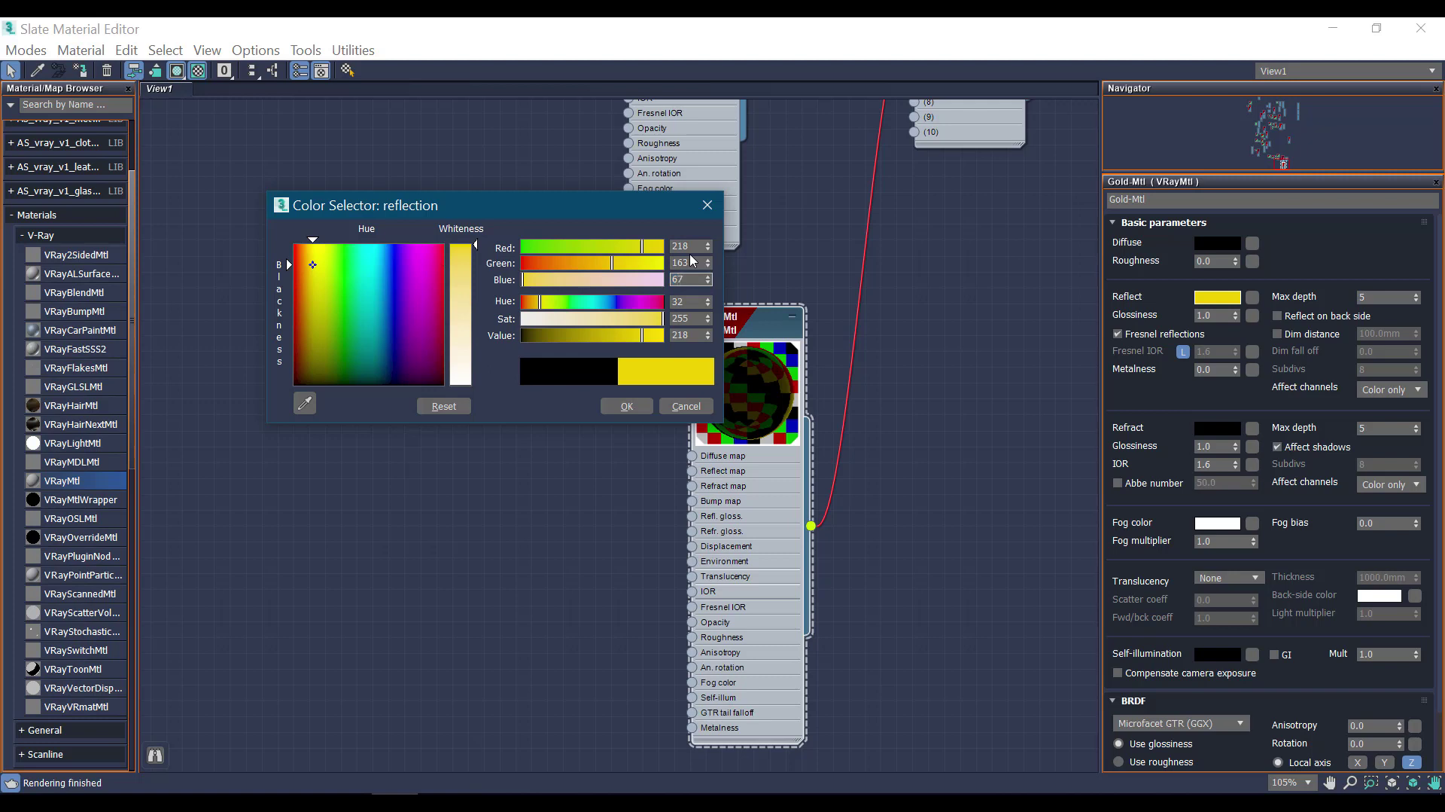
pyautogui.press('Tab')
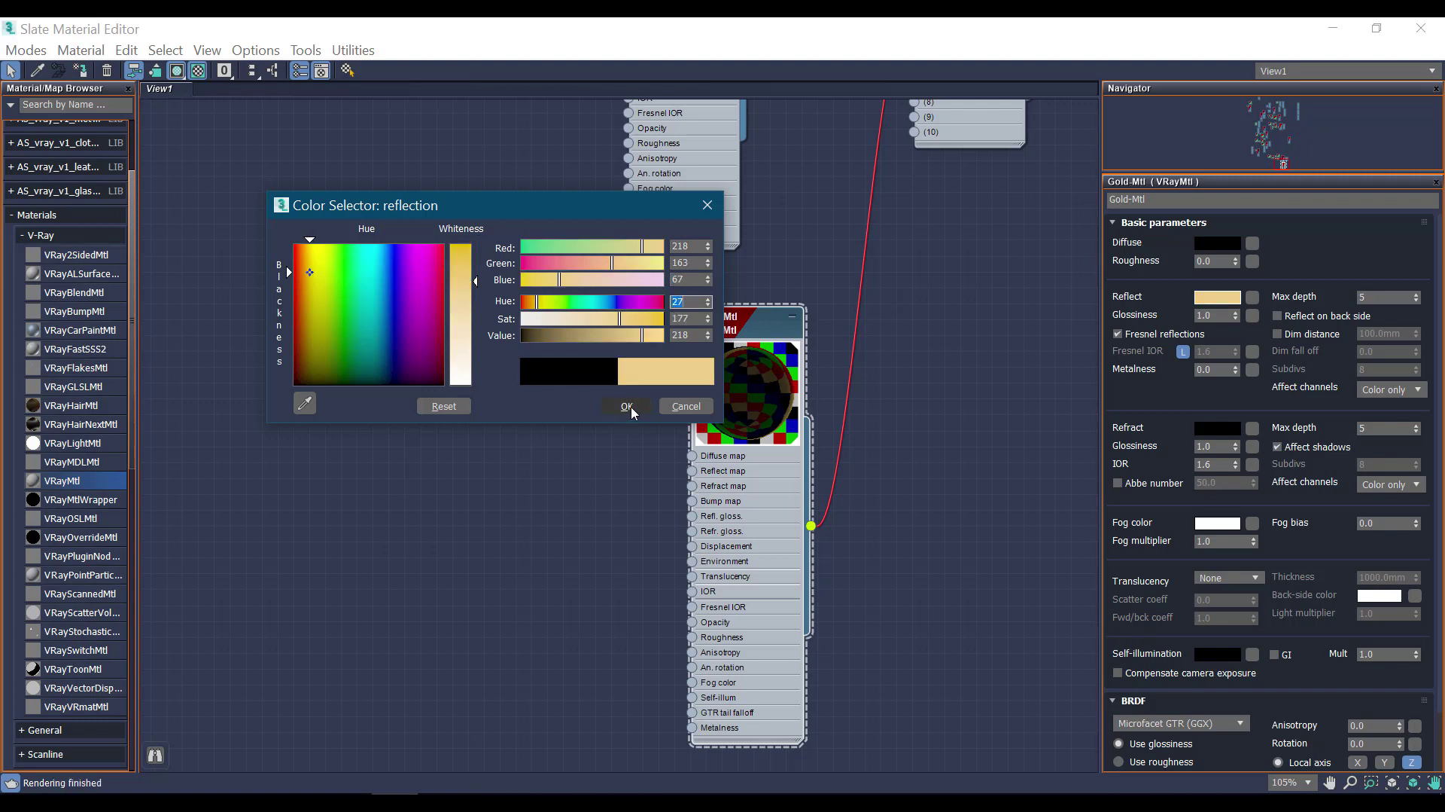
pyautogui.doubleClick(662, 246)
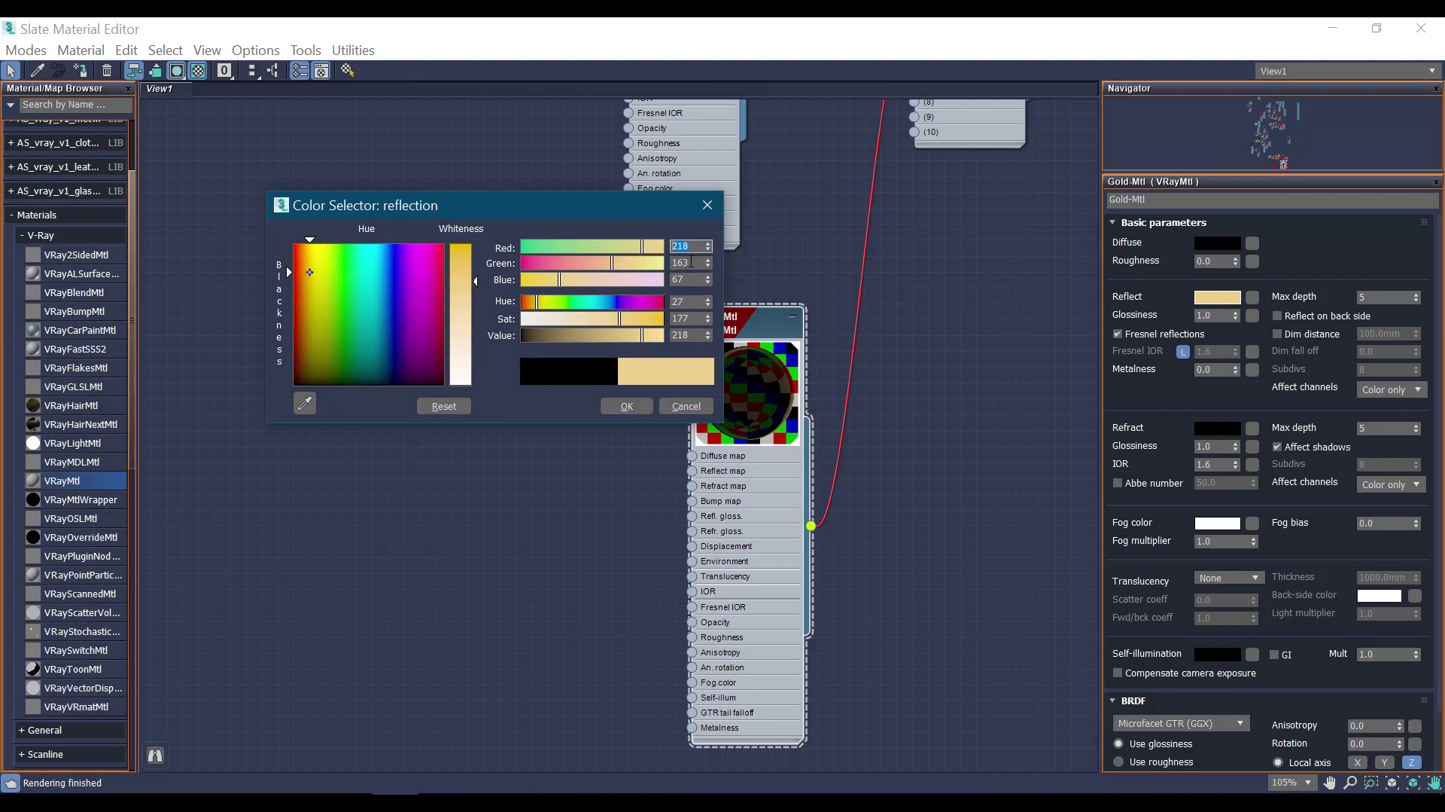
pyautogui.doubleClick(691, 262)
pyautogui.doubleClick(663, 279)
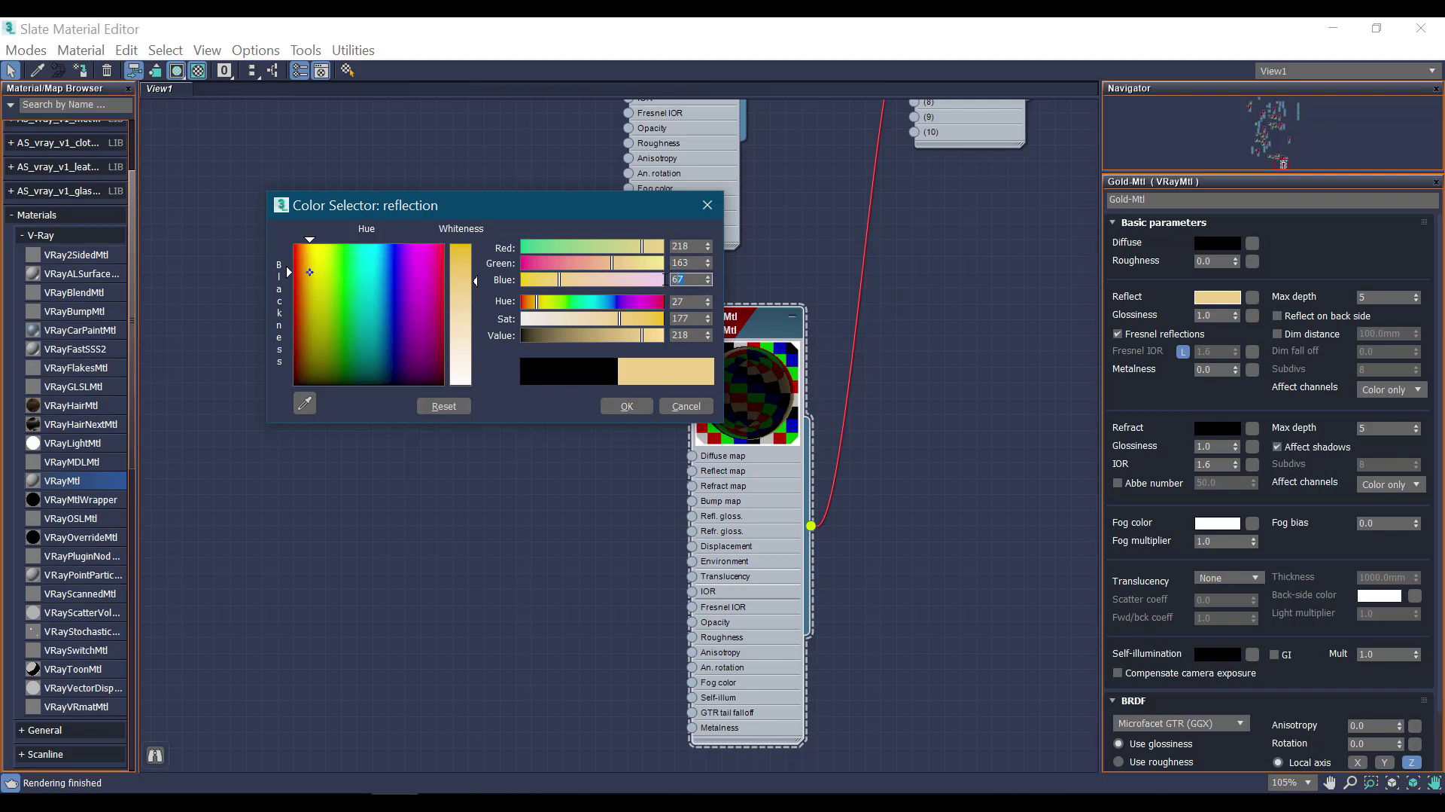
pyautogui.click(626, 406)
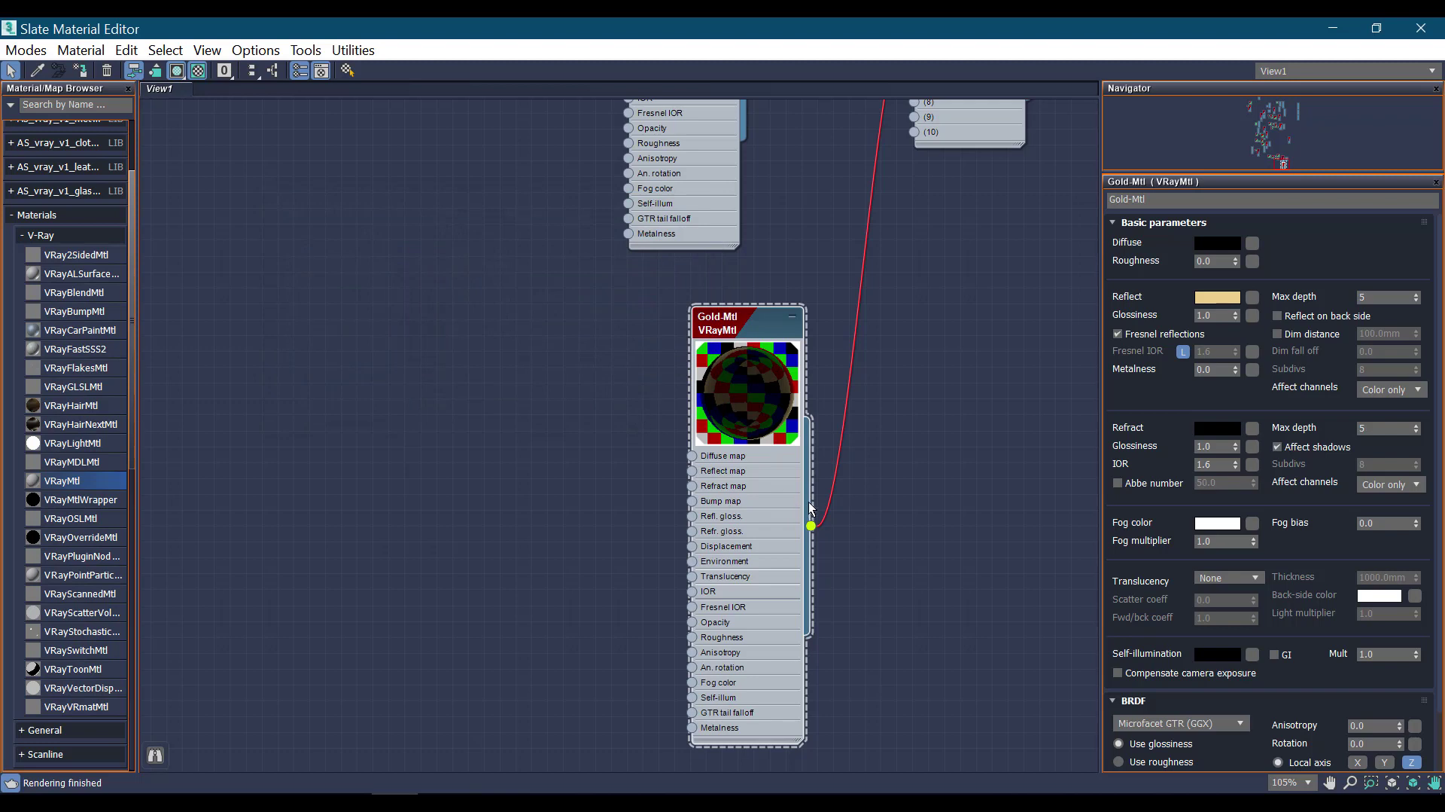
# Set Gold-Mtl's Fresnel IOR to 20.0 and its reflection glossiness to 0.95
pyautogui.click(1184, 352)
pyautogui.write('20')
pyautogui.press('Return')
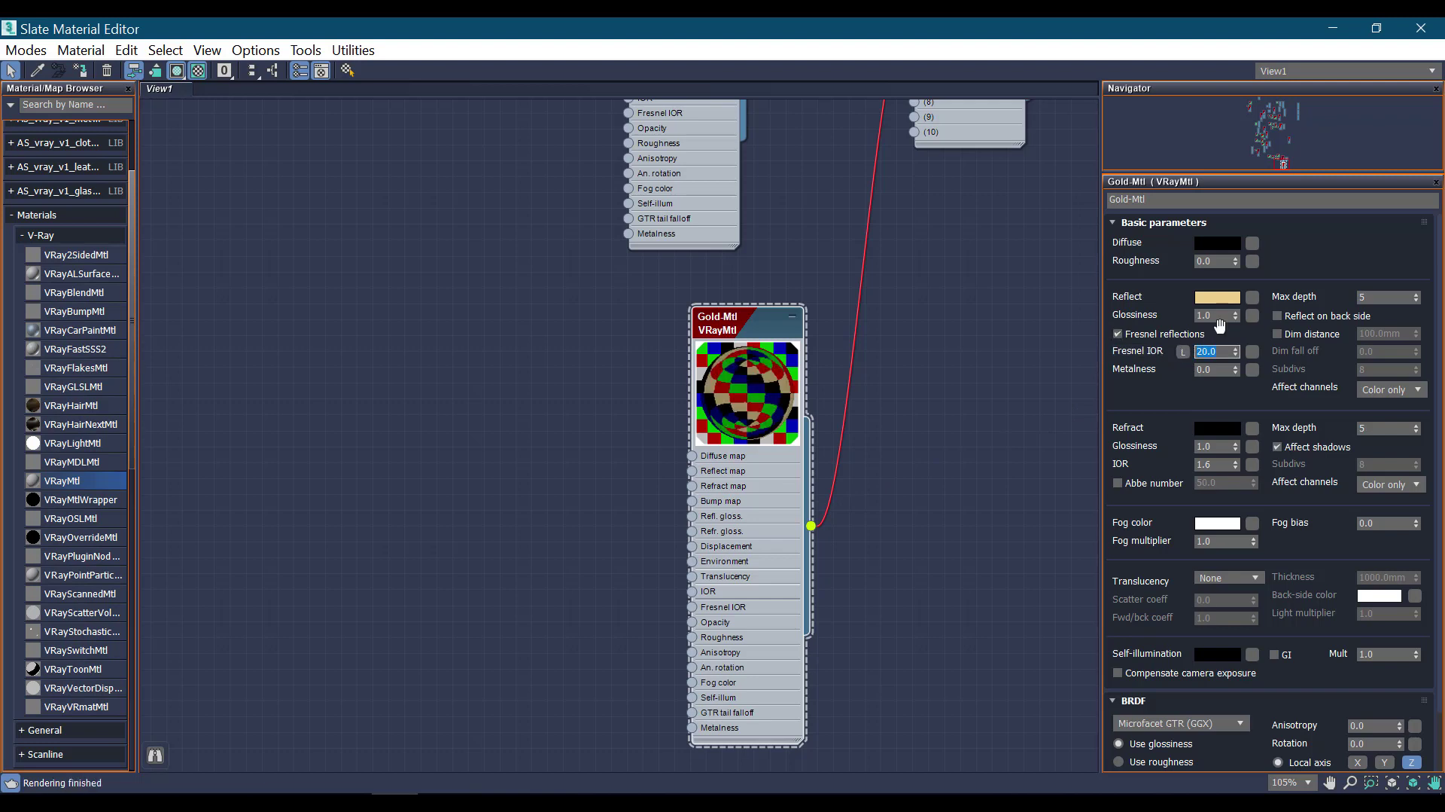
pyautogui.click(1199, 316)
pyautogui.press('Return')
# Wire the Composite map's output into Gold-Mtl's Reflect map socket
pyautogui.scroll(-1, 714, 344)
pyautogui.scroll(-1, 714, 343)
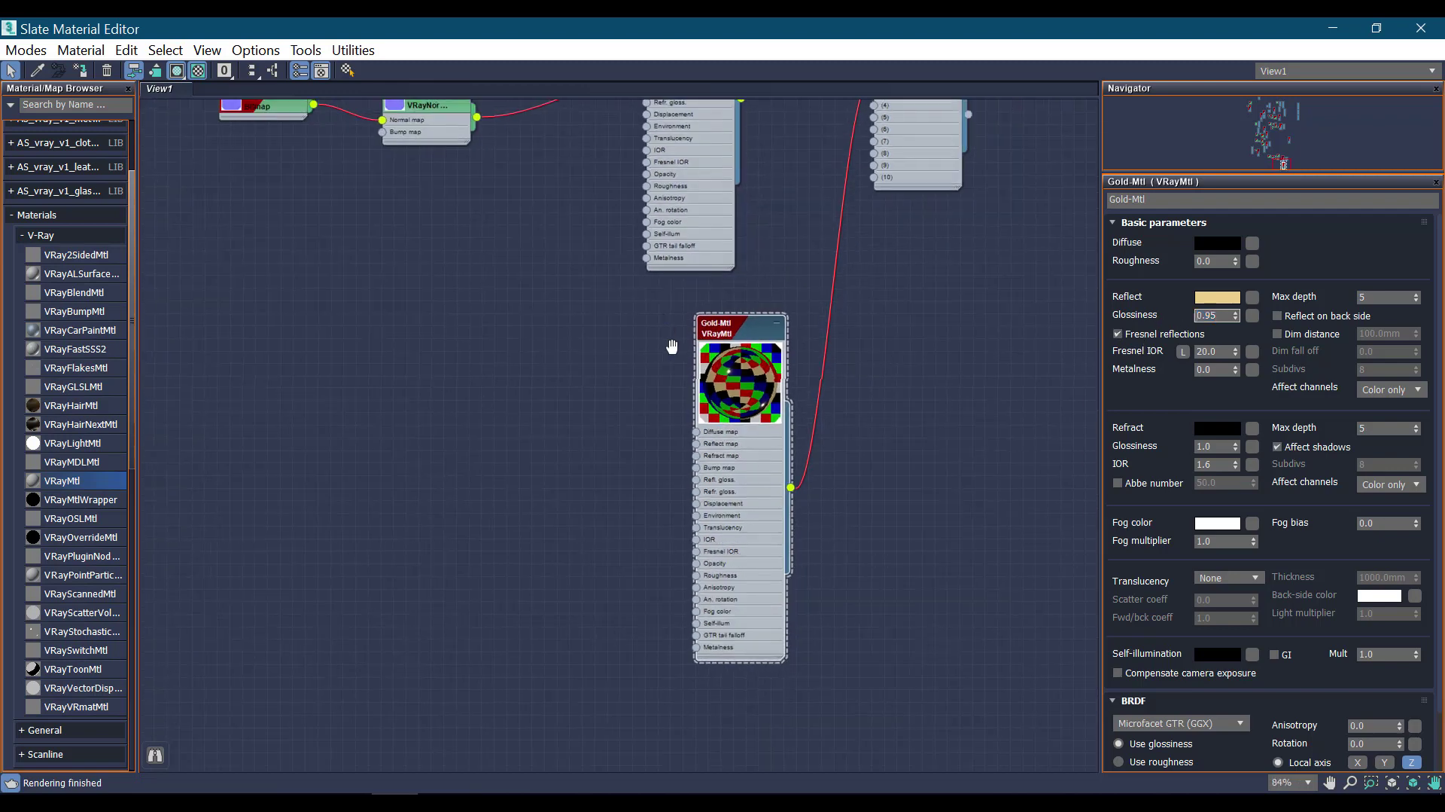
pyautogui.moveTo(672, 346); pyautogui.dragTo(699, 423, button='middle')
pyautogui.scroll(-1, 699, 423)
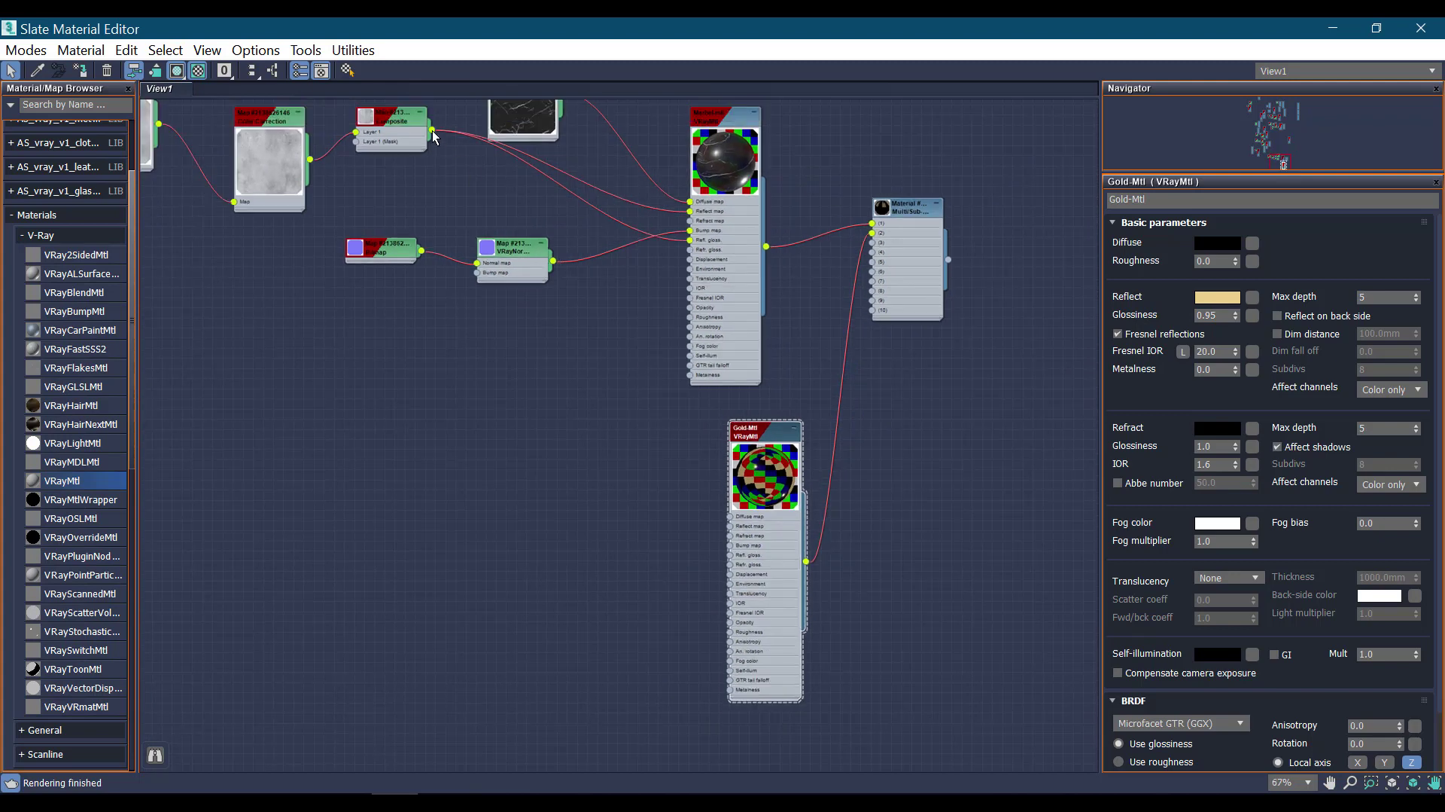
pyautogui.moveTo(432, 129); pyautogui.dragTo(728, 526)
pyautogui.scroll(3, 754, 504)
pyautogui.moveTo(754, 505); pyautogui.dragTo(791, 349, button='middle')
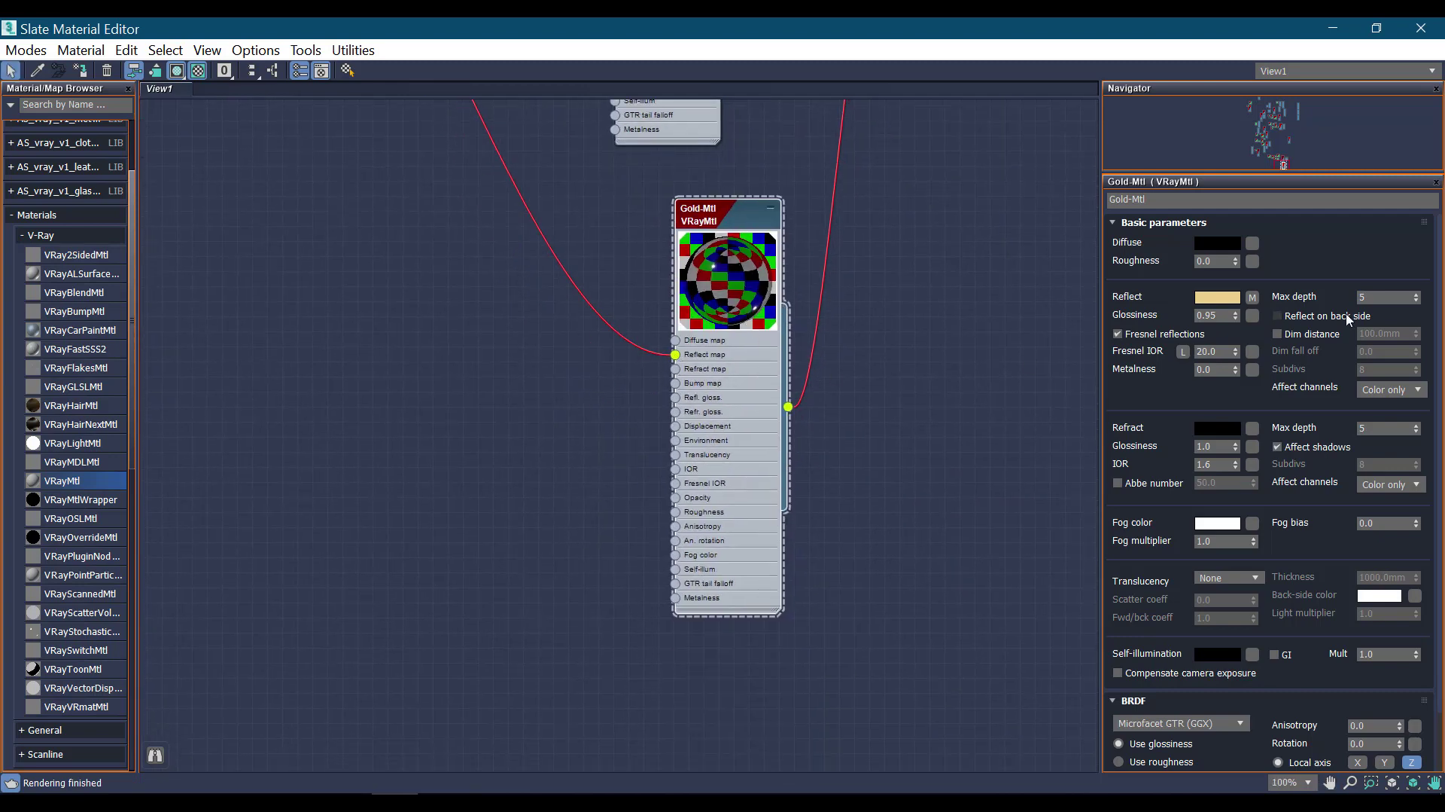
# Swap the Composite map onto Gold-Mtl's Refl. gloss. input and place an enlarged floating Gold-Mtl preview beside the node
pyautogui.moveTo(1254, 319); pyautogui.dragTo(1252, 316)
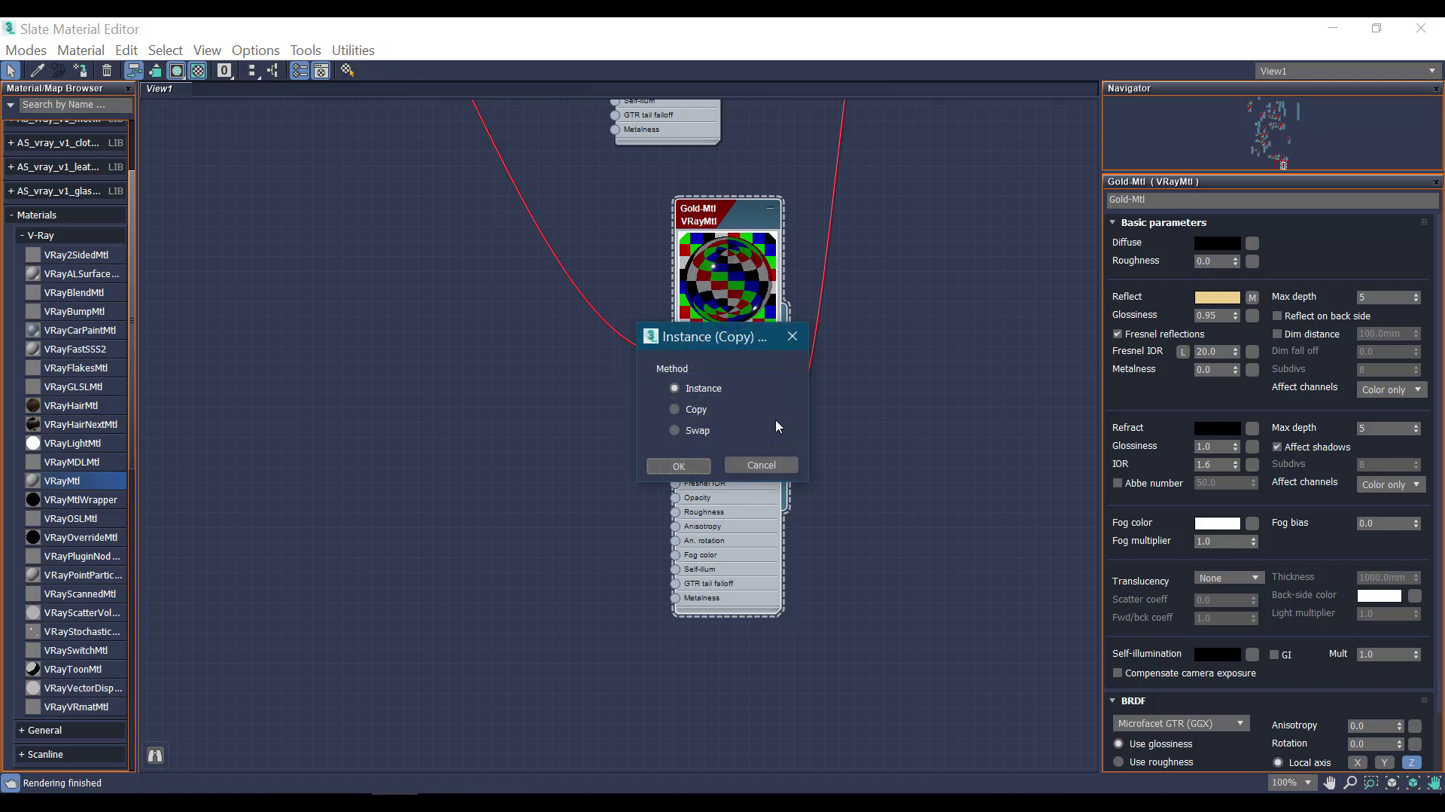
pyautogui.click(679, 466)
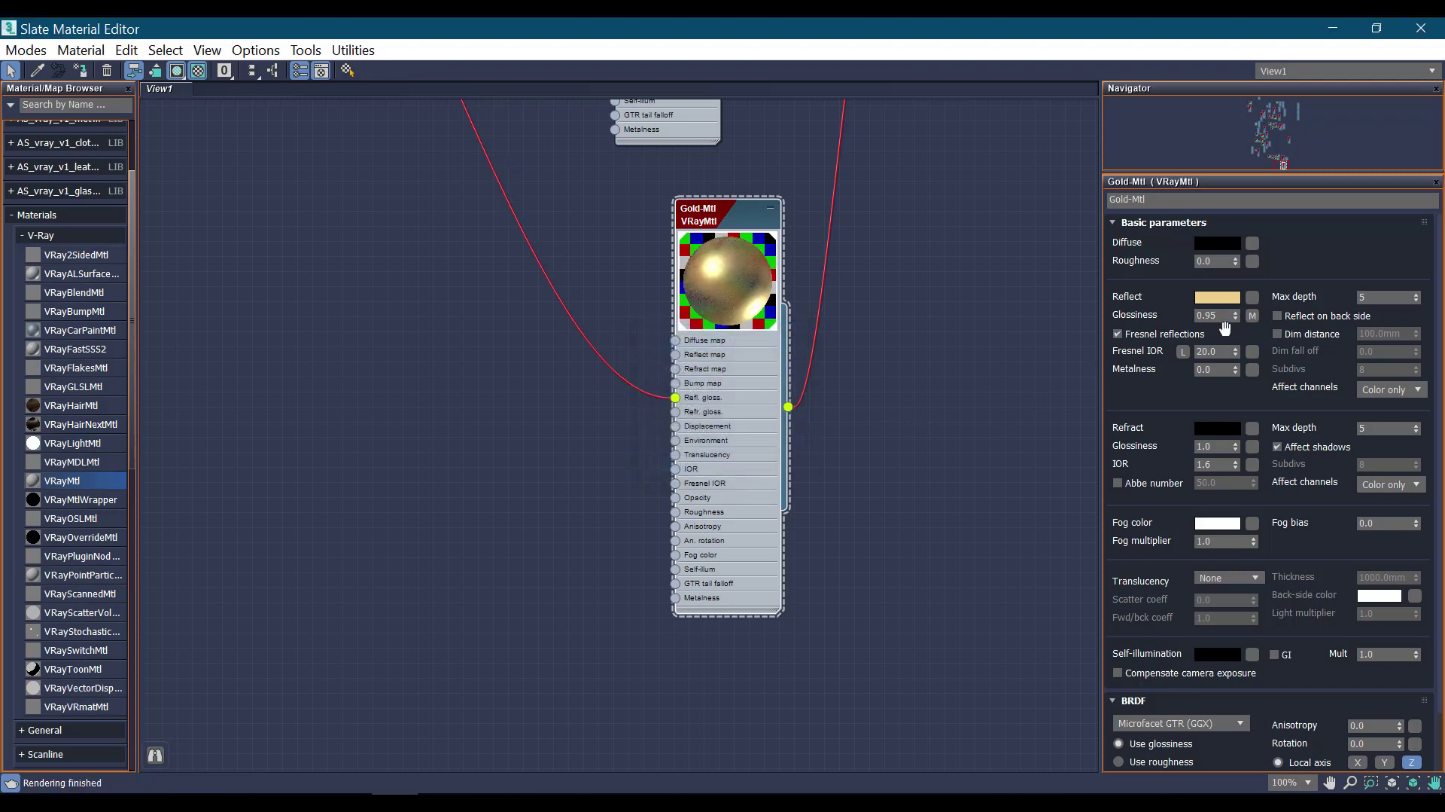
pyautogui.rightClick(757, 297)
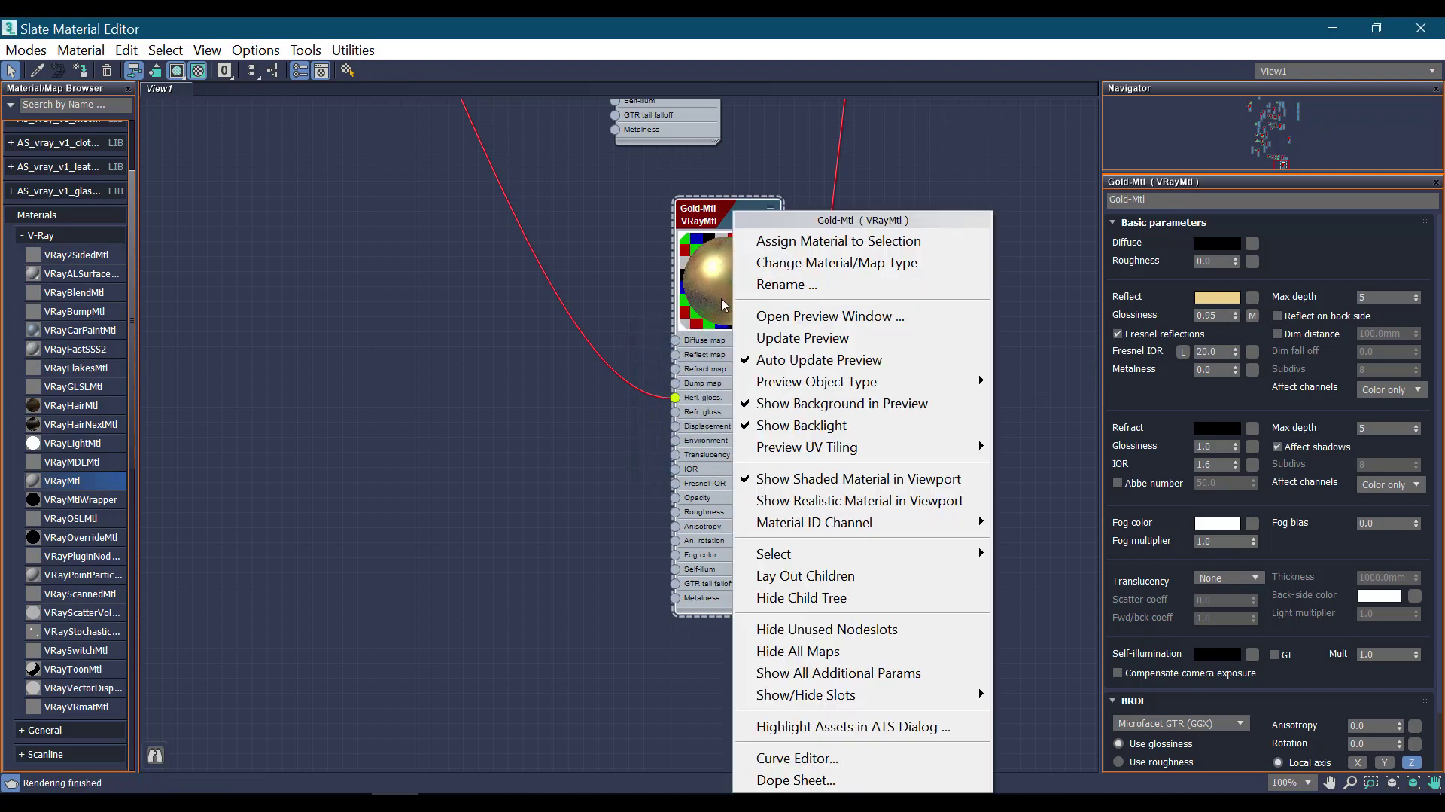
pyautogui.click(741, 313)
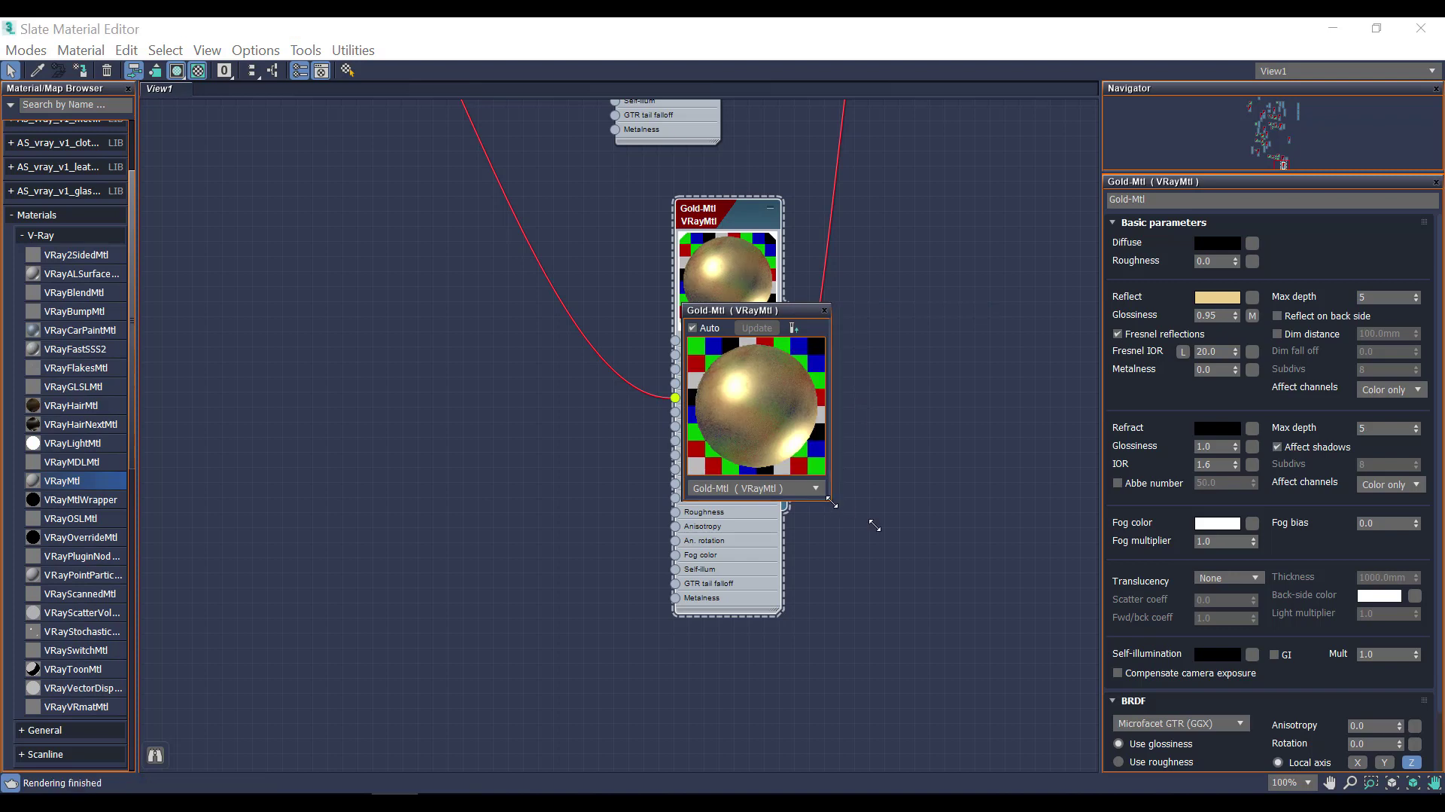
pyautogui.moveTo(829, 500); pyautogui.dragTo(971, 640)
pyautogui.moveTo(924, 313); pyautogui.dragTo(949, 250)
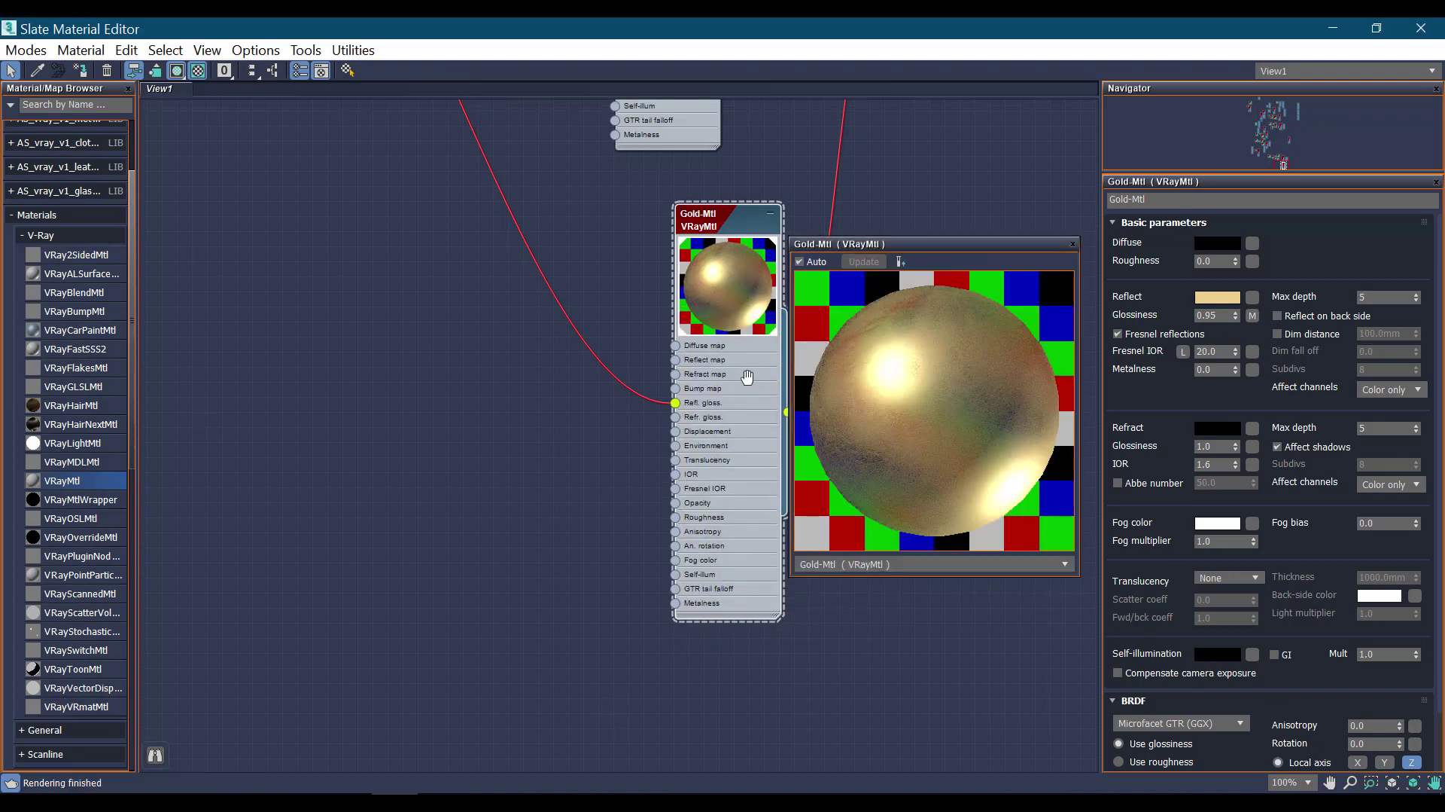
pyautogui.moveTo(745, 376); pyautogui.dragTo(649, 363, button='middle')
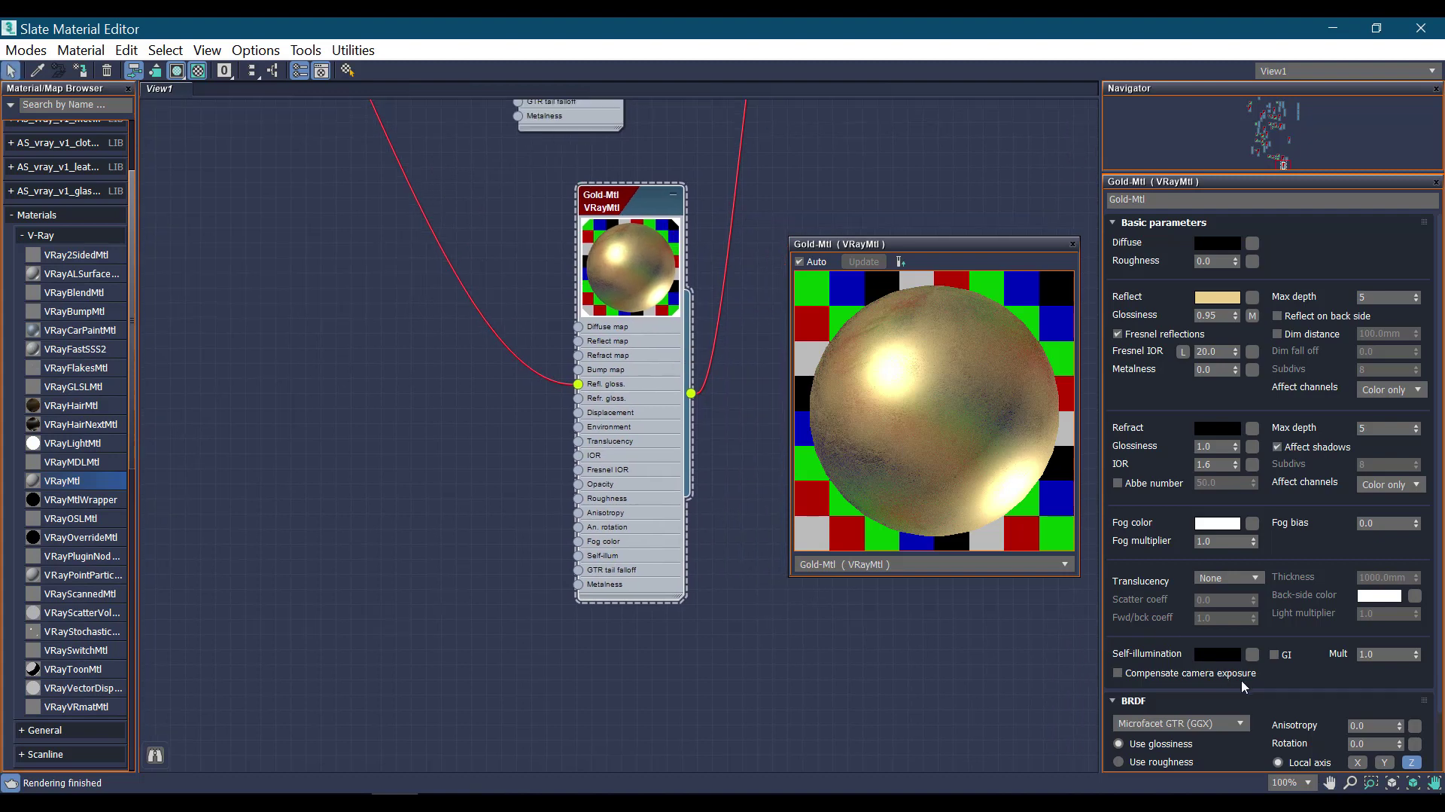
pyautogui.moveTo(1336, 703); pyautogui.dragTo(1331, 433)
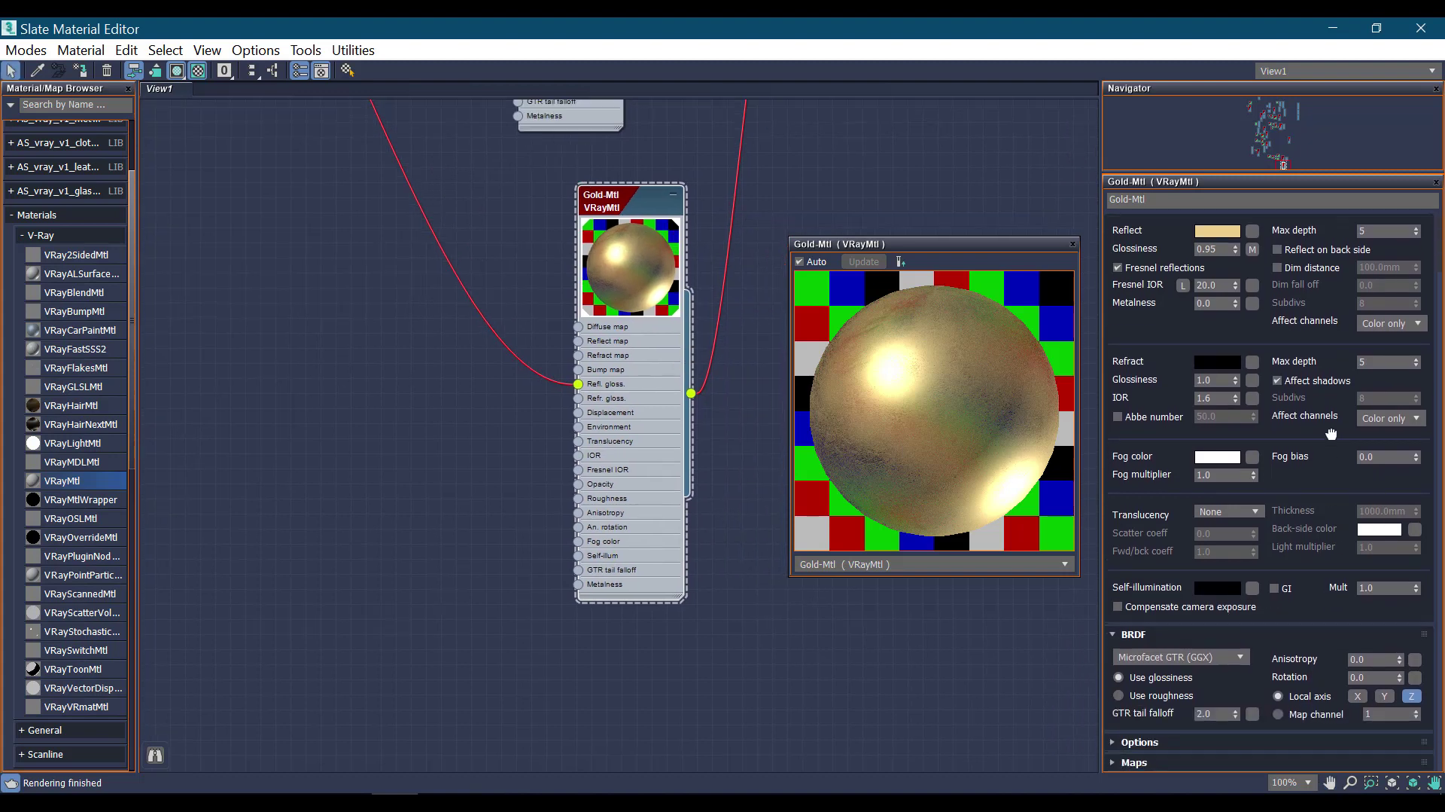
# Set Gold-Mtl's glossiness map amount to 60.0 with the map enabled
pyautogui.click(1134, 761)
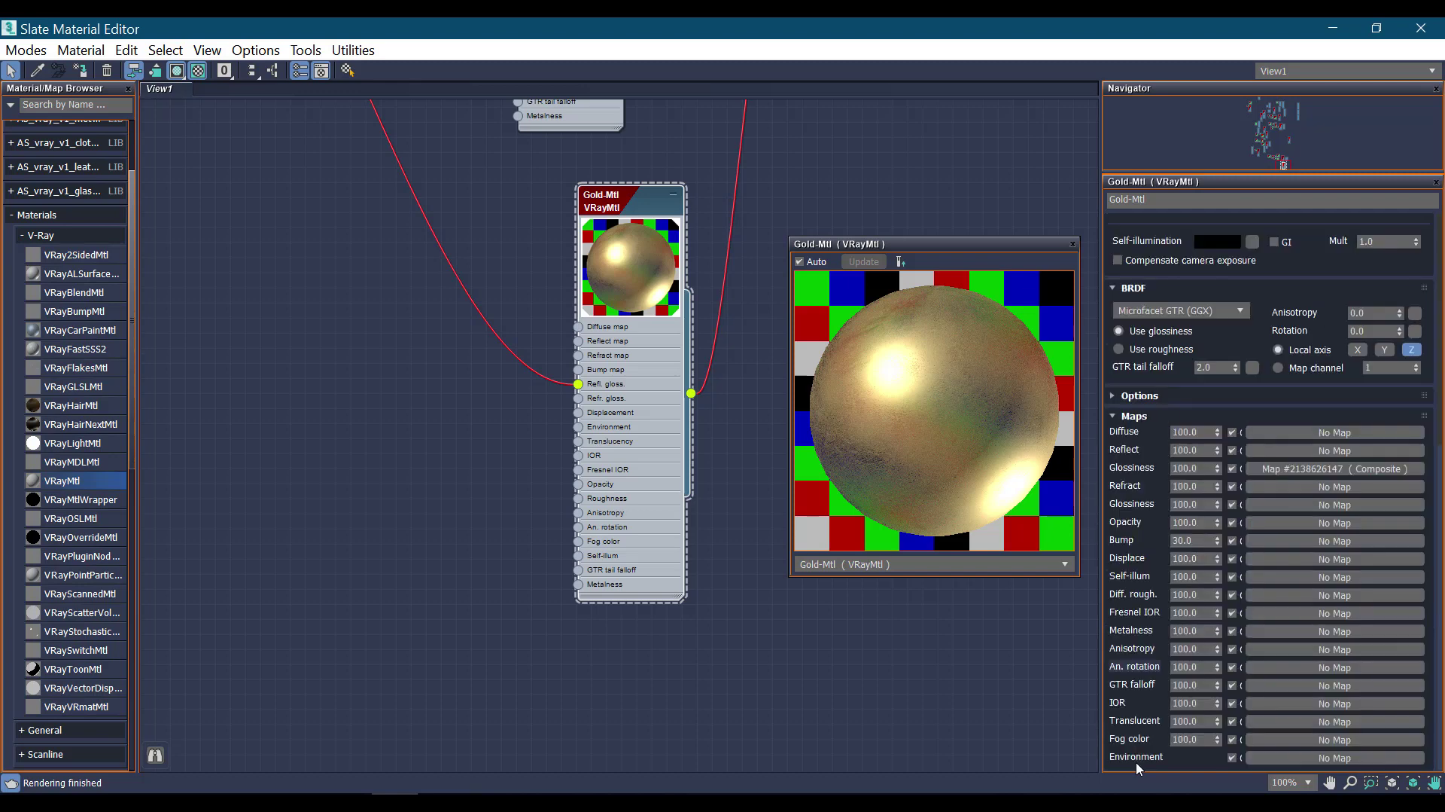
pyautogui.click(1198, 468)
pyautogui.write('70')
pyautogui.click(1235, 473)
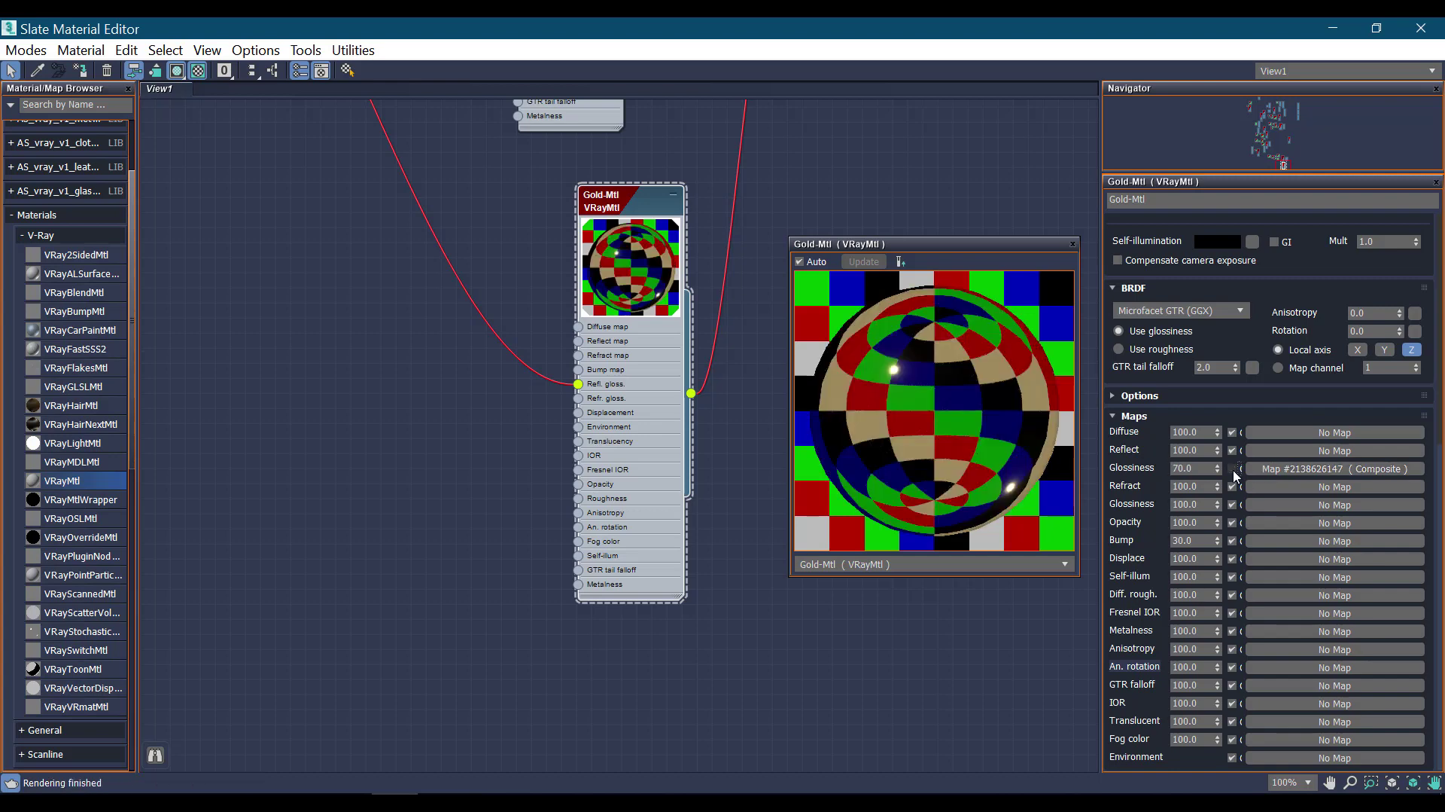
pyautogui.click(1233, 470)
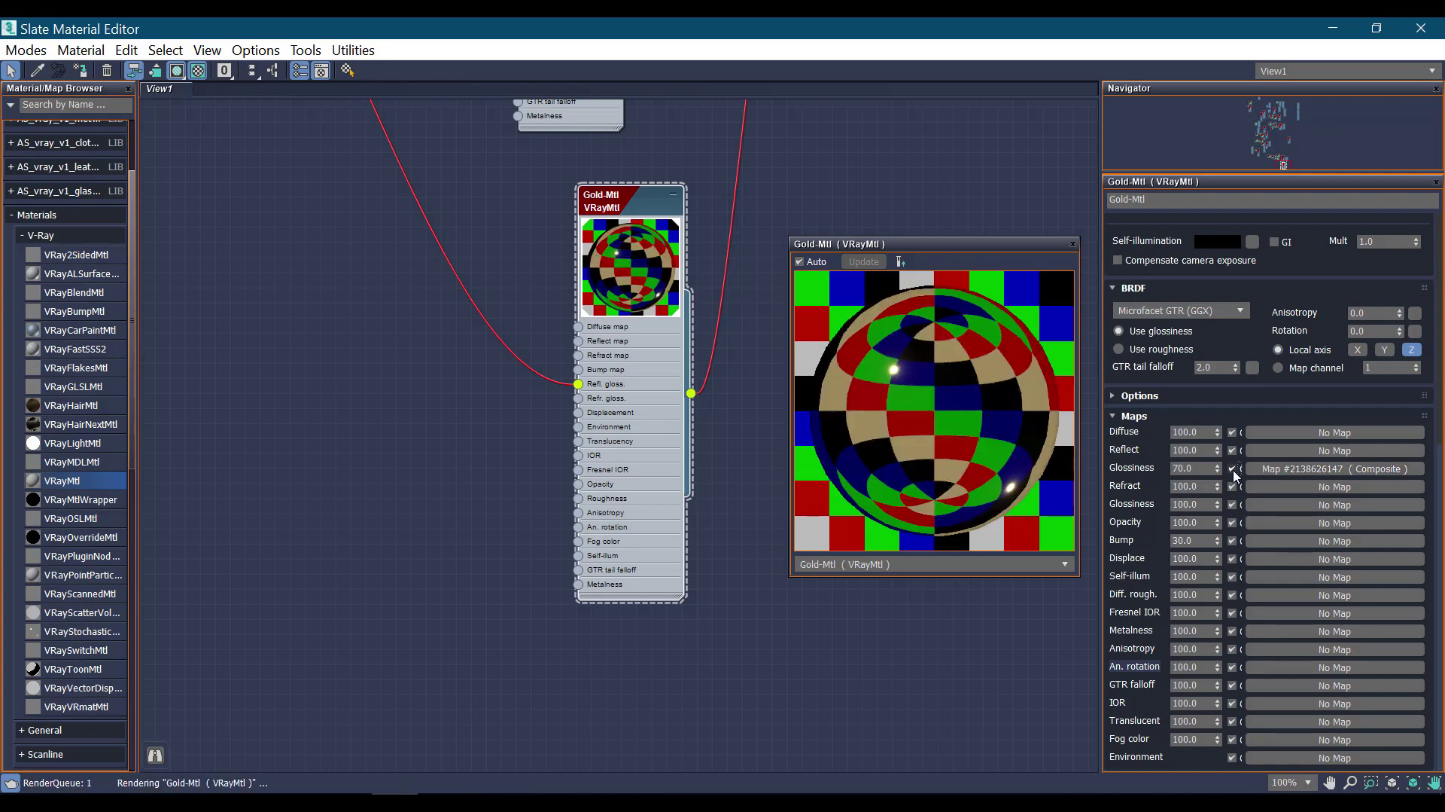
pyautogui.click(1193, 468)
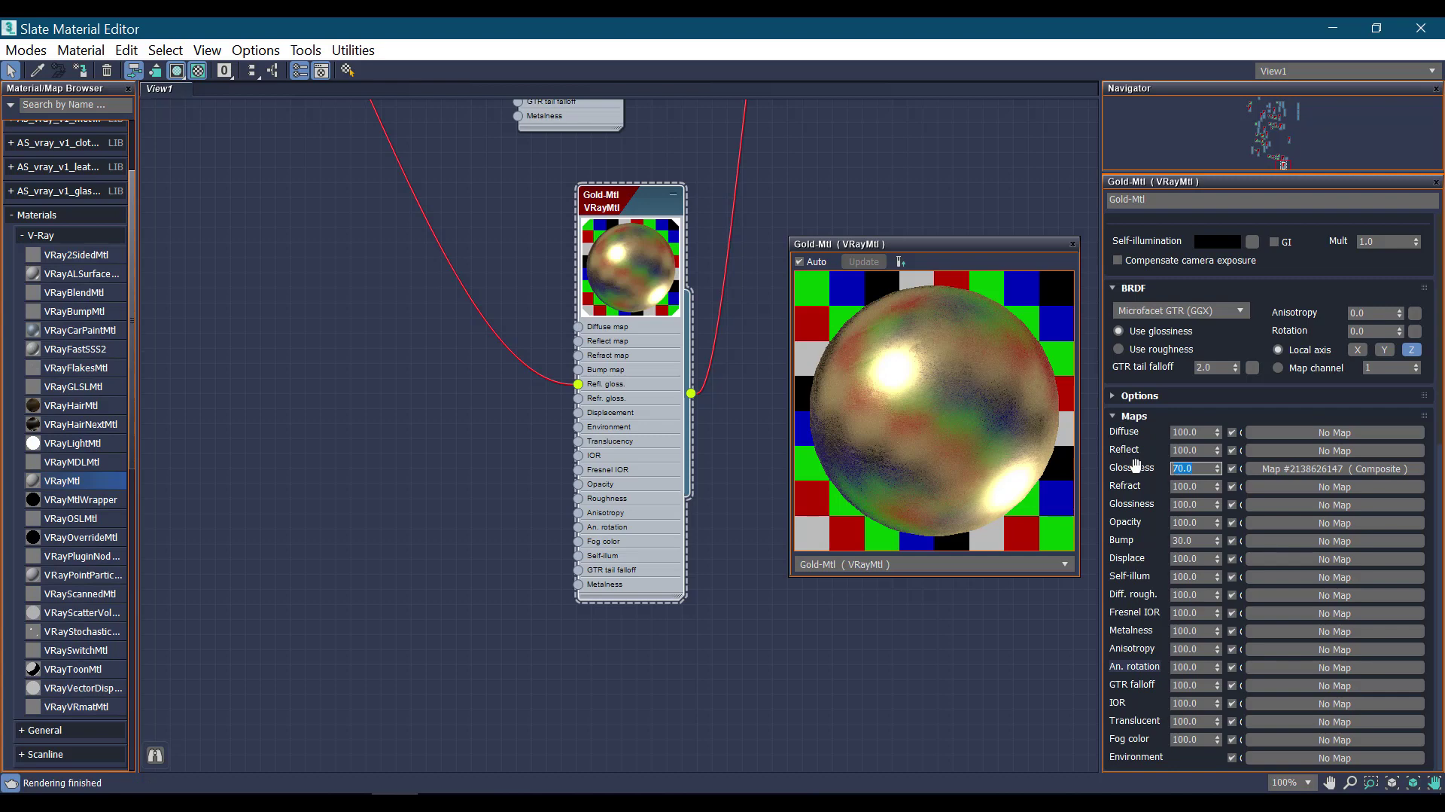
pyautogui.write('60')
pyautogui.press('Return')
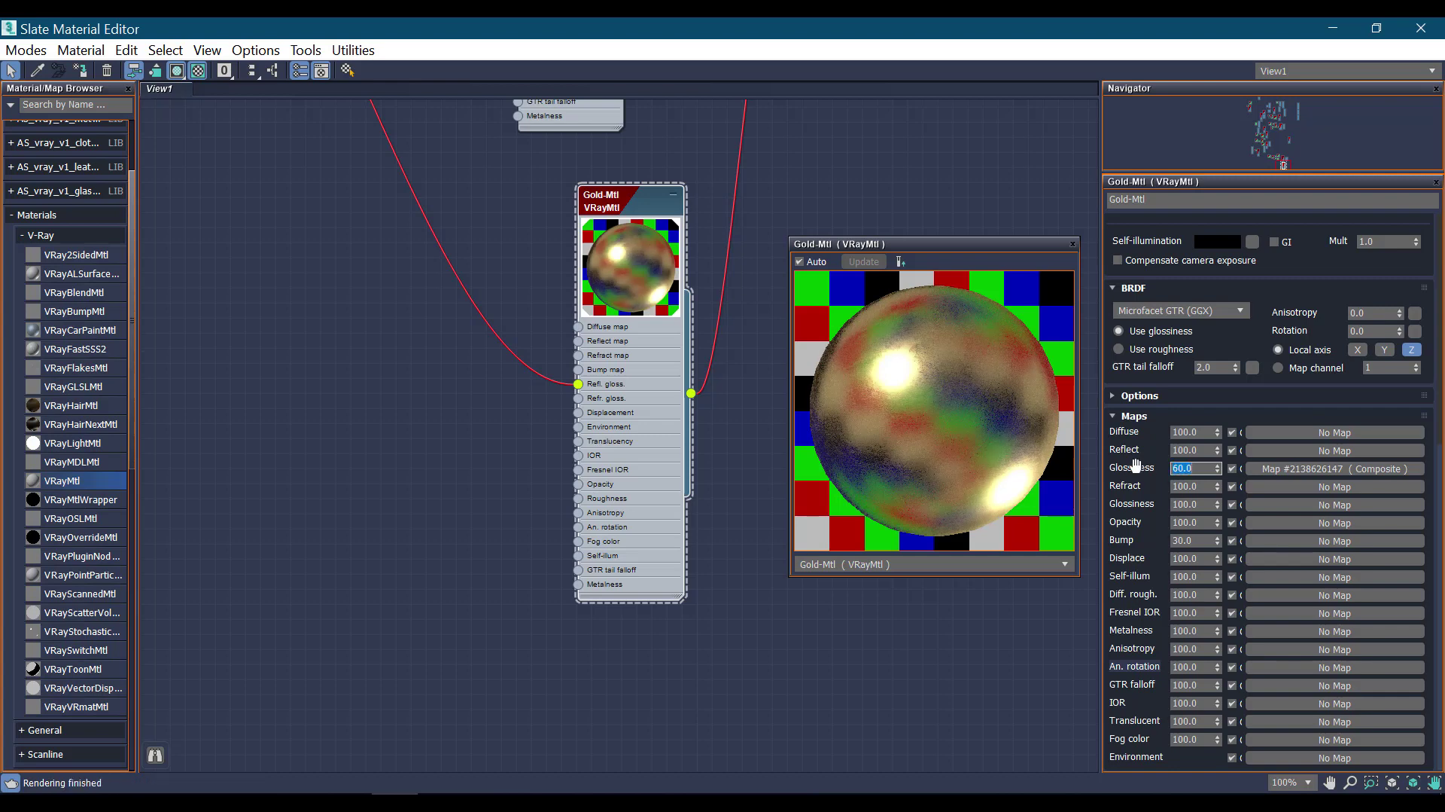
# Close the floating Gold-Mtl preview and scroll back up to Basic parameters
pyautogui.click(984, 386)
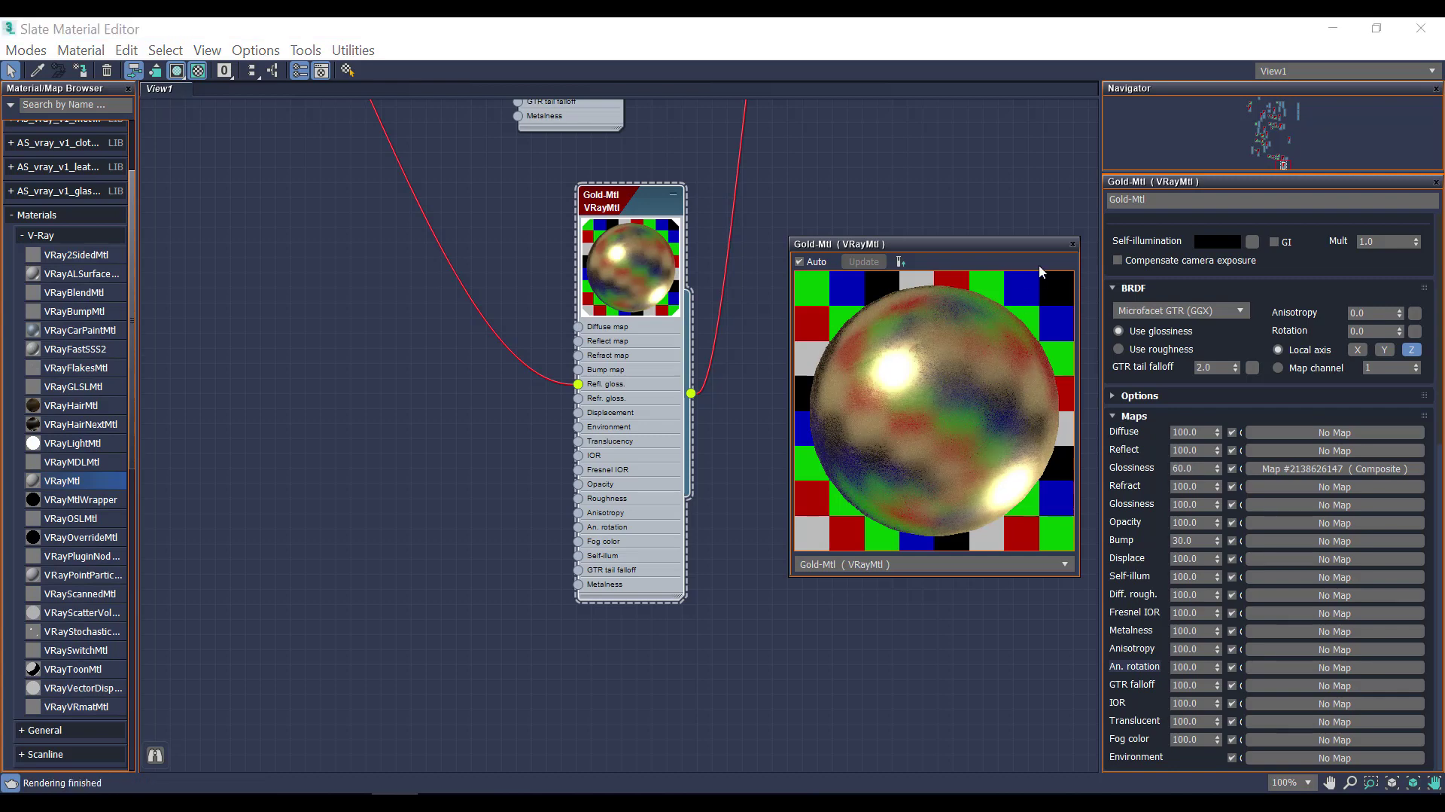
pyautogui.click(1072, 244)
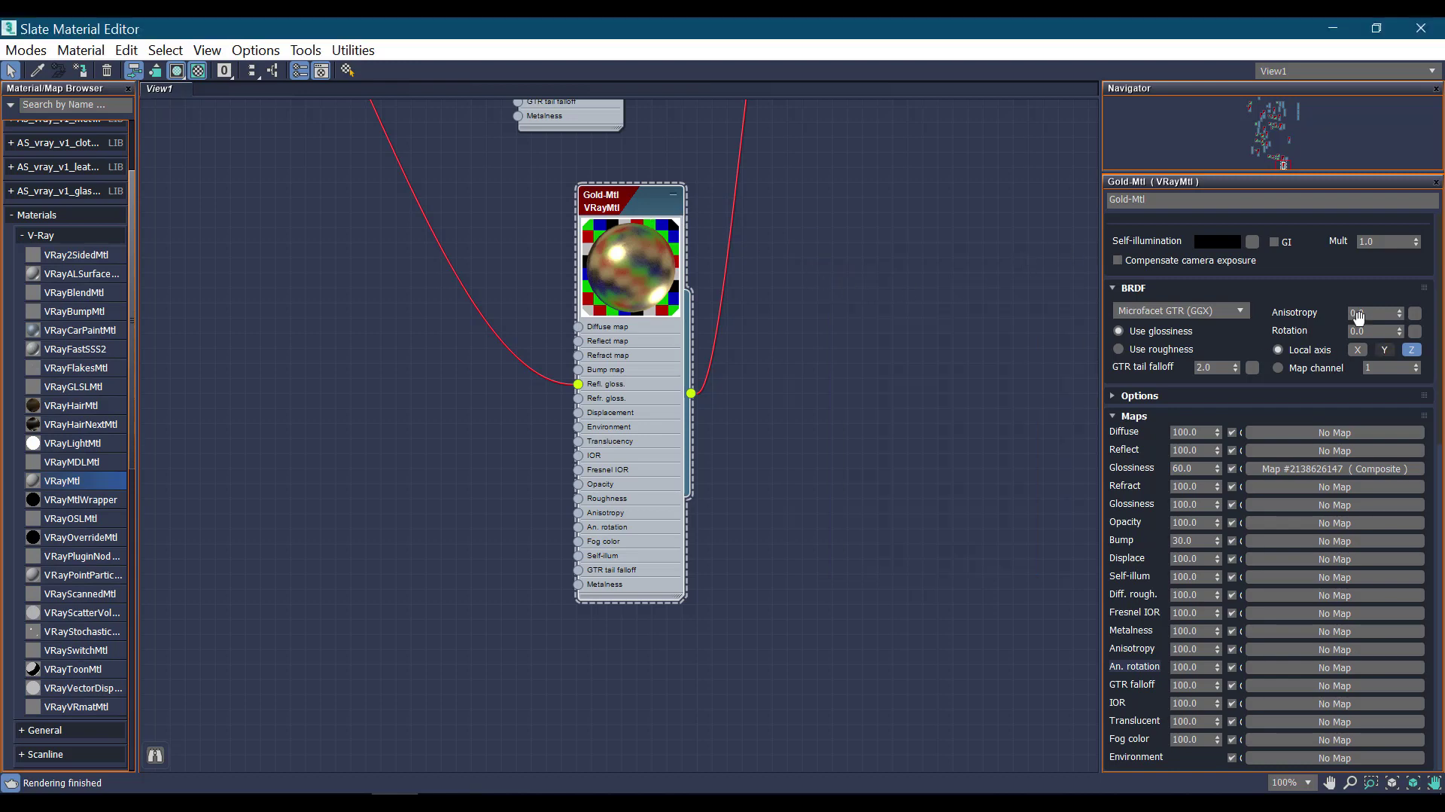
pyautogui.scroll(2, 1322, 420)
pyautogui.scroll(3, 1310, 403)
pyautogui.scroll(2, 1184, 301)
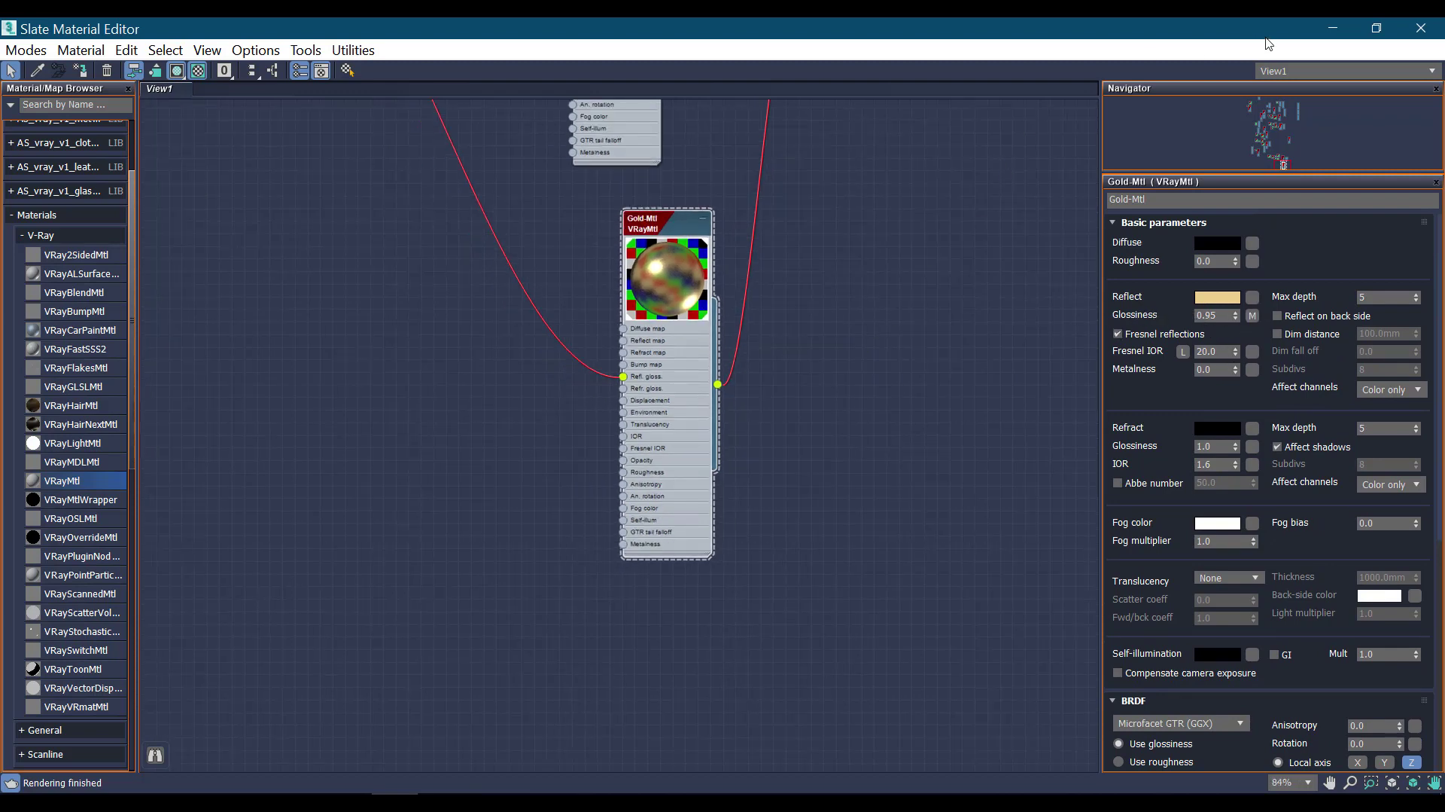
# Shrink the Slate Material Editor and bring the Multi/Sub-Object node into view
pyautogui.moveTo(1227, 30); pyautogui.dragTo(1174, 166)
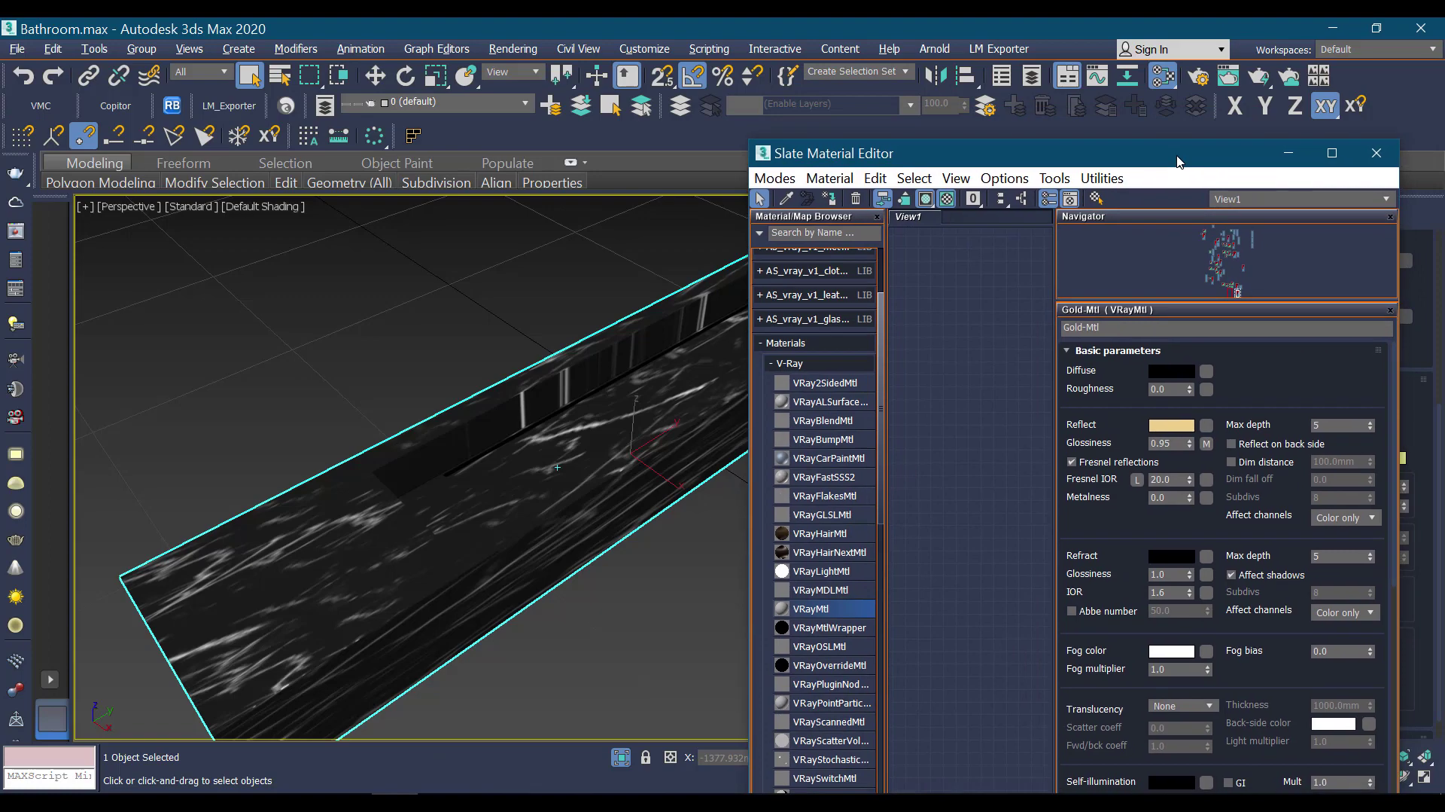
pyautogui.moveTo(632, 491); pyautogui.dragTo(591, 489, button='middle')
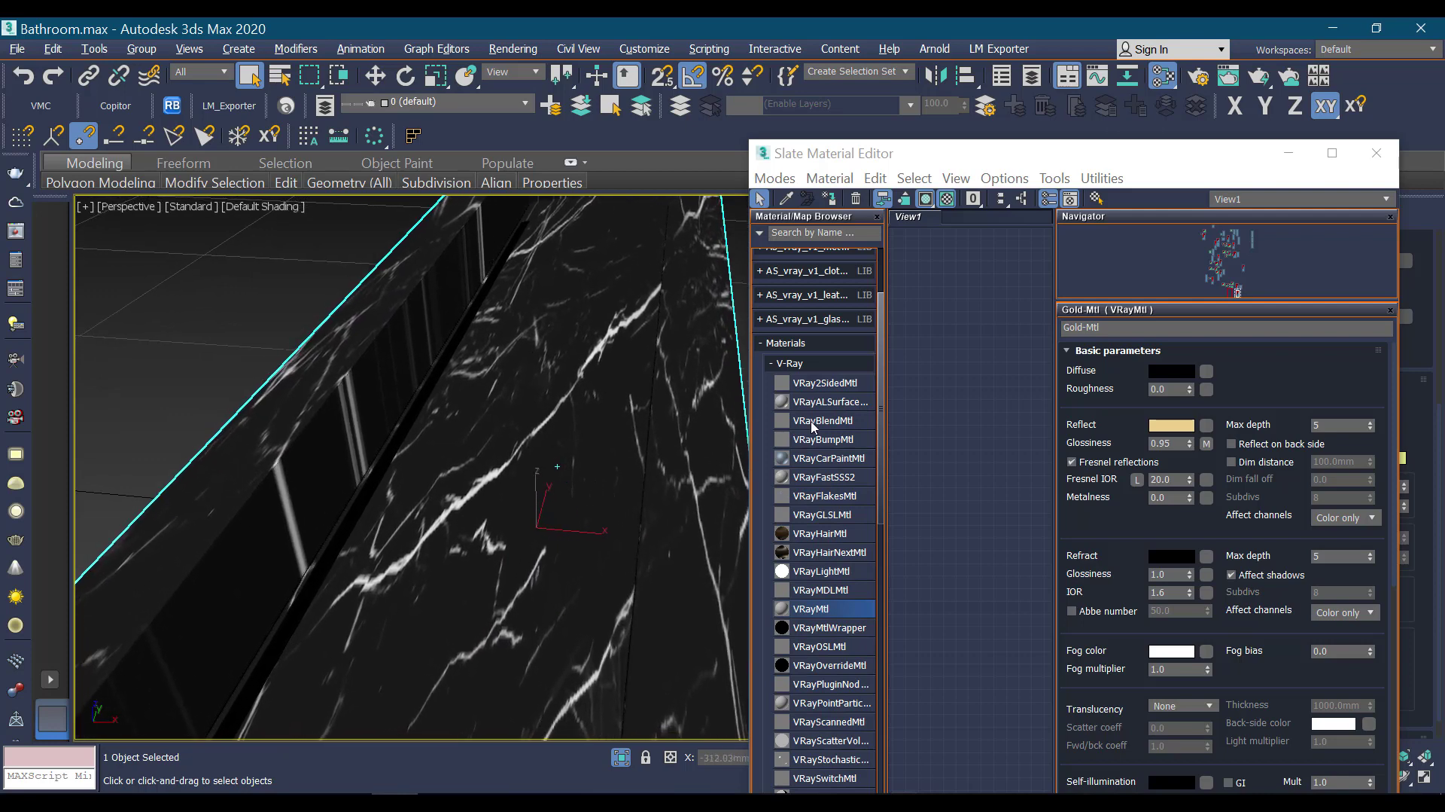
pyautogui.moveTo(964, 456)
pyautogui.mouseDown(button='middle')
pyautogui.moveTo(870, 433)
pyautogui.moveTo(960, 467)
pyautogui.mouseUp(button='middle')
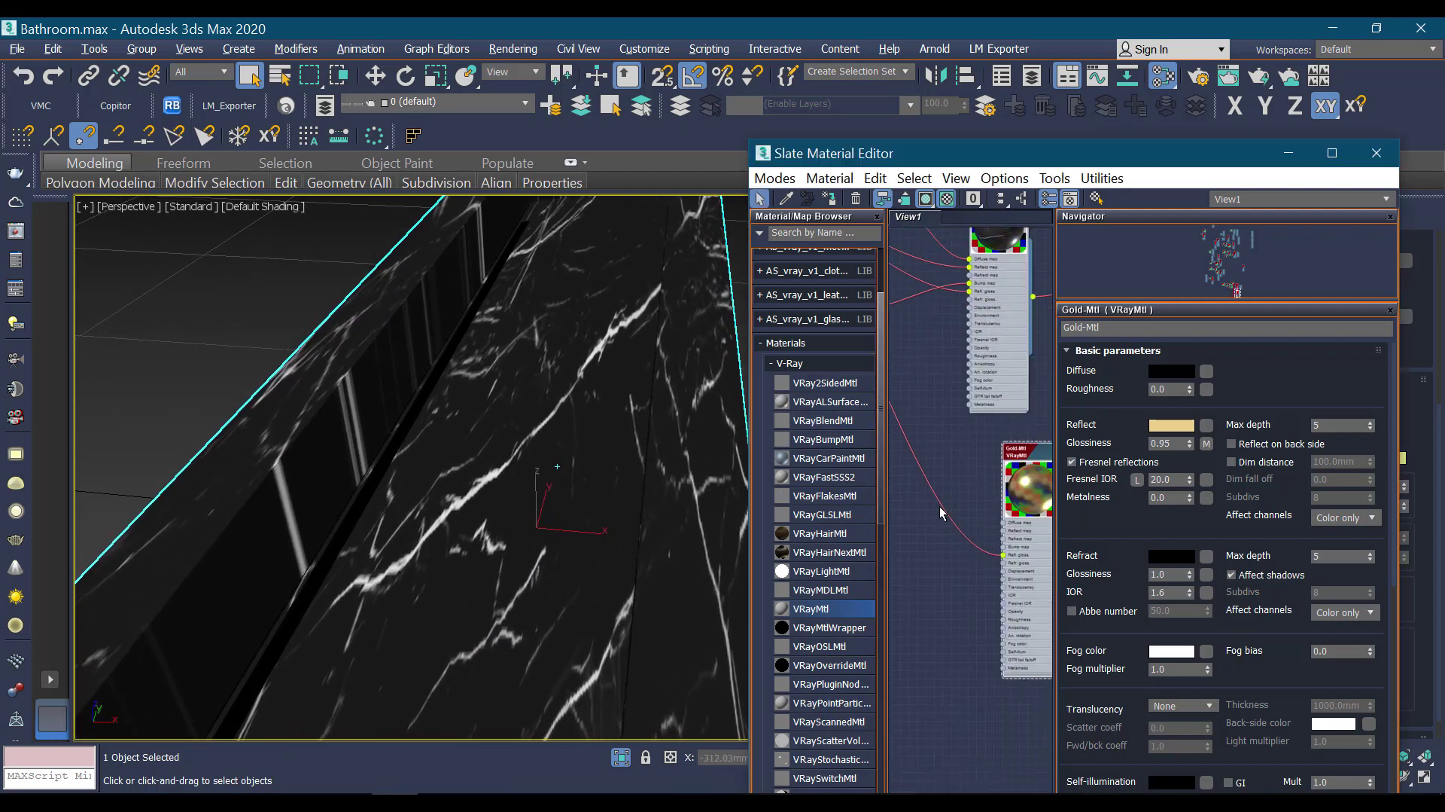
pyautogui.moveTo(988, 513)
pyautogui.mouseDown(button='middle')
pyautogui.moveTo(960, 515)
pyautogui.moveTo(1010, 438)
pyautogui.mouseUp(button='middle')
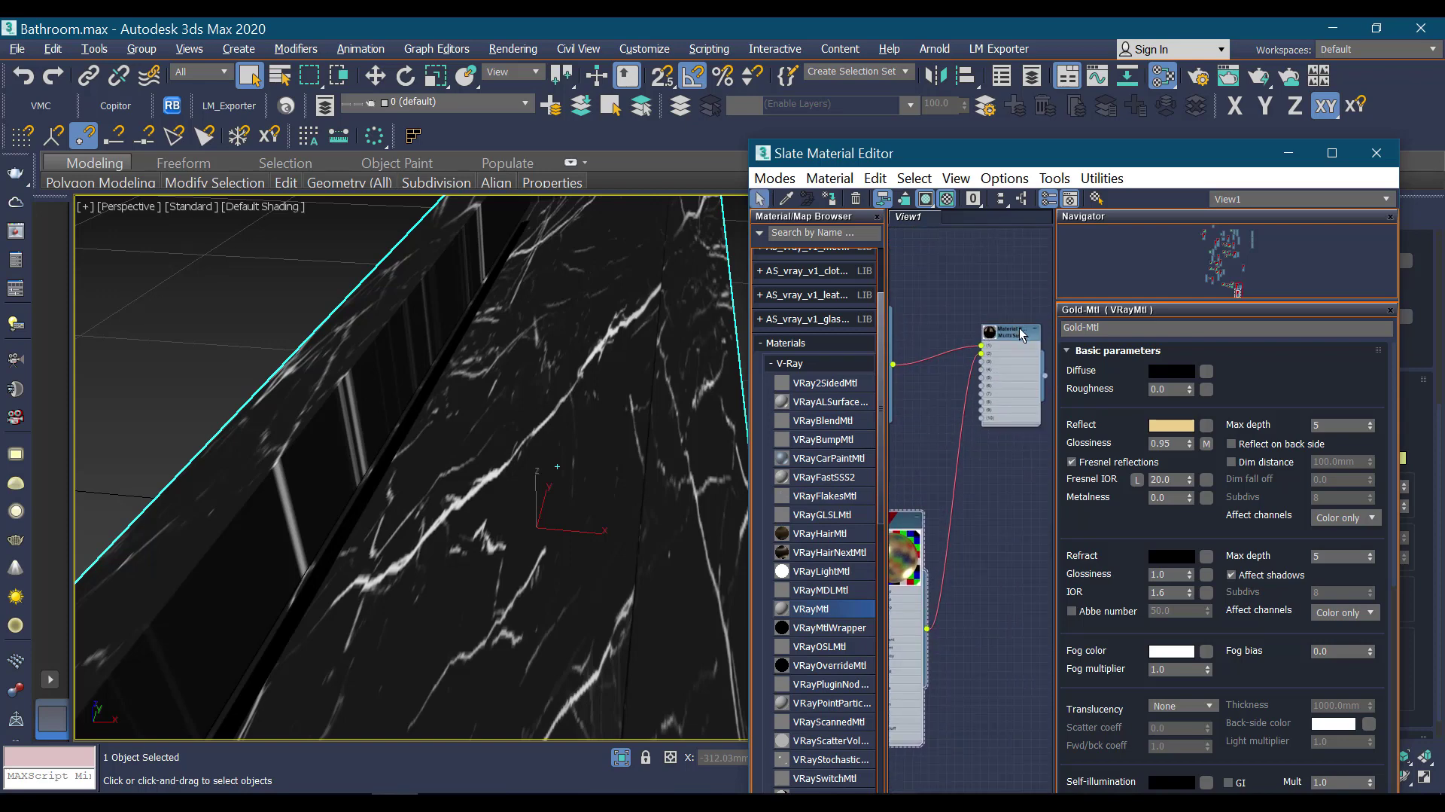
# Assign the Multi/Sub-Object material to the selected marble countertop
pyautogui.click(1019, 329)
pyautogui.rightClick(1019, 331)
pyautogui.click(1069, 284)
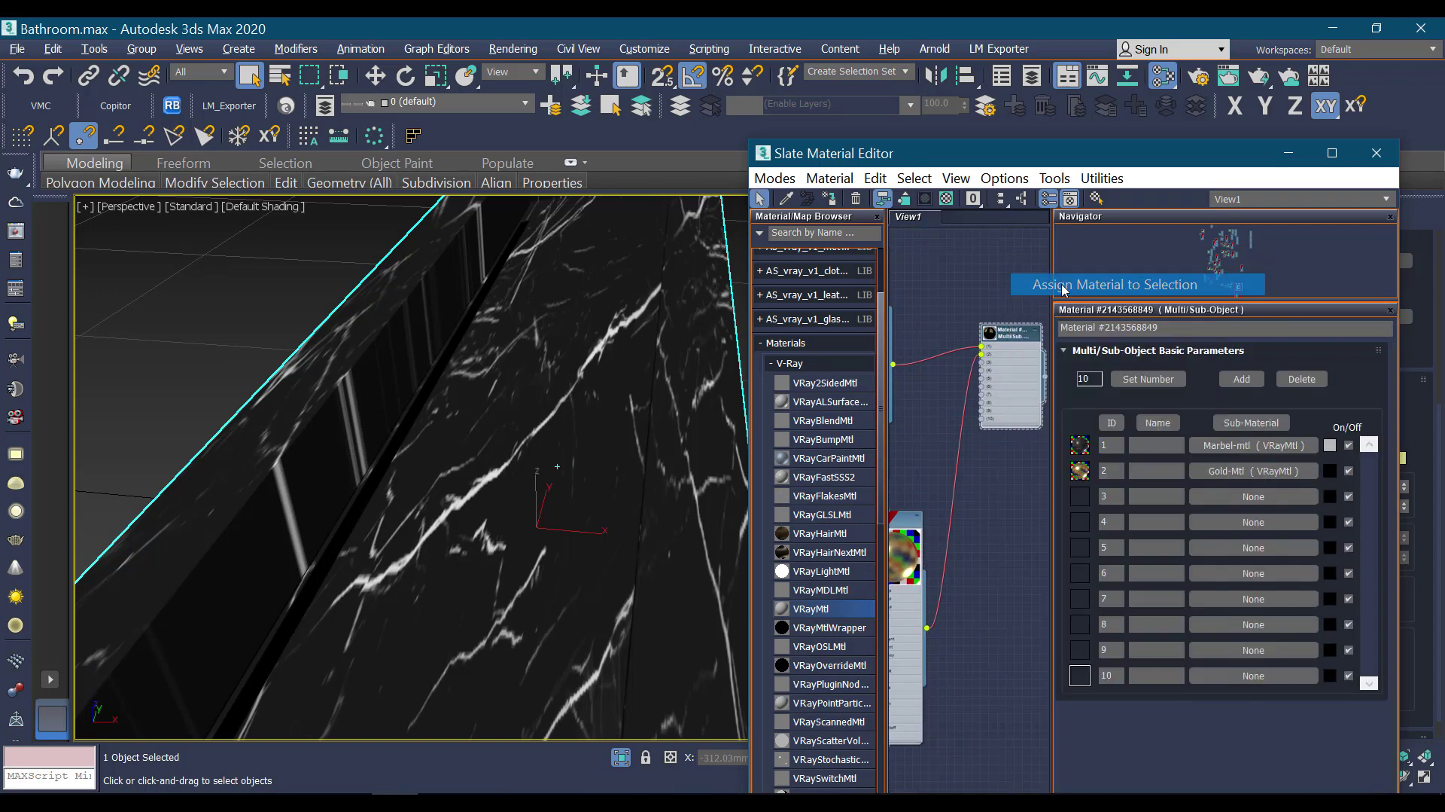
pyautogui.moveTo(512, 544); pyautogui.dragTo(519, 525, button='middle')
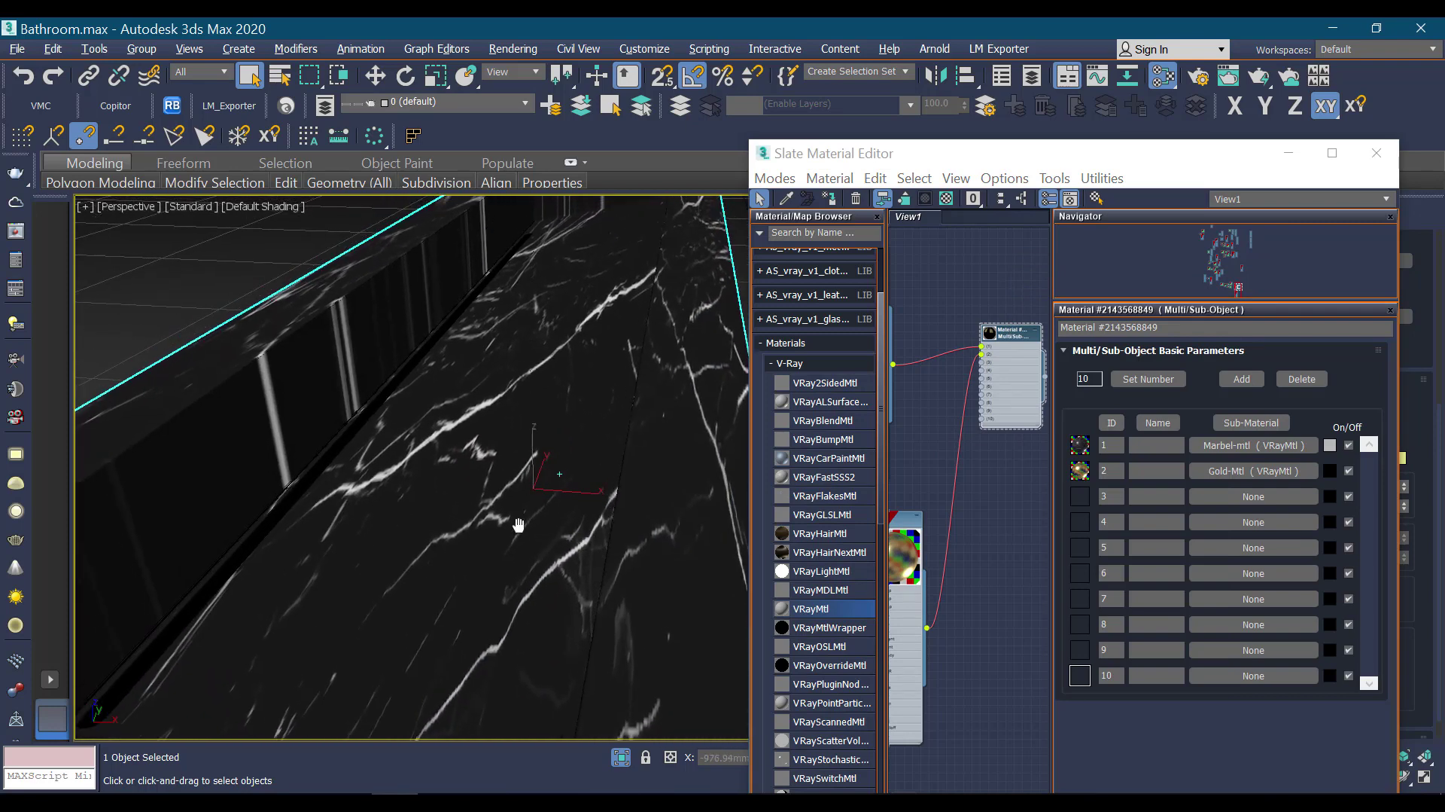
# Add a UVW Map modifier with Box mapping to the countertop Box013
pyautogui.click(1289, 152)
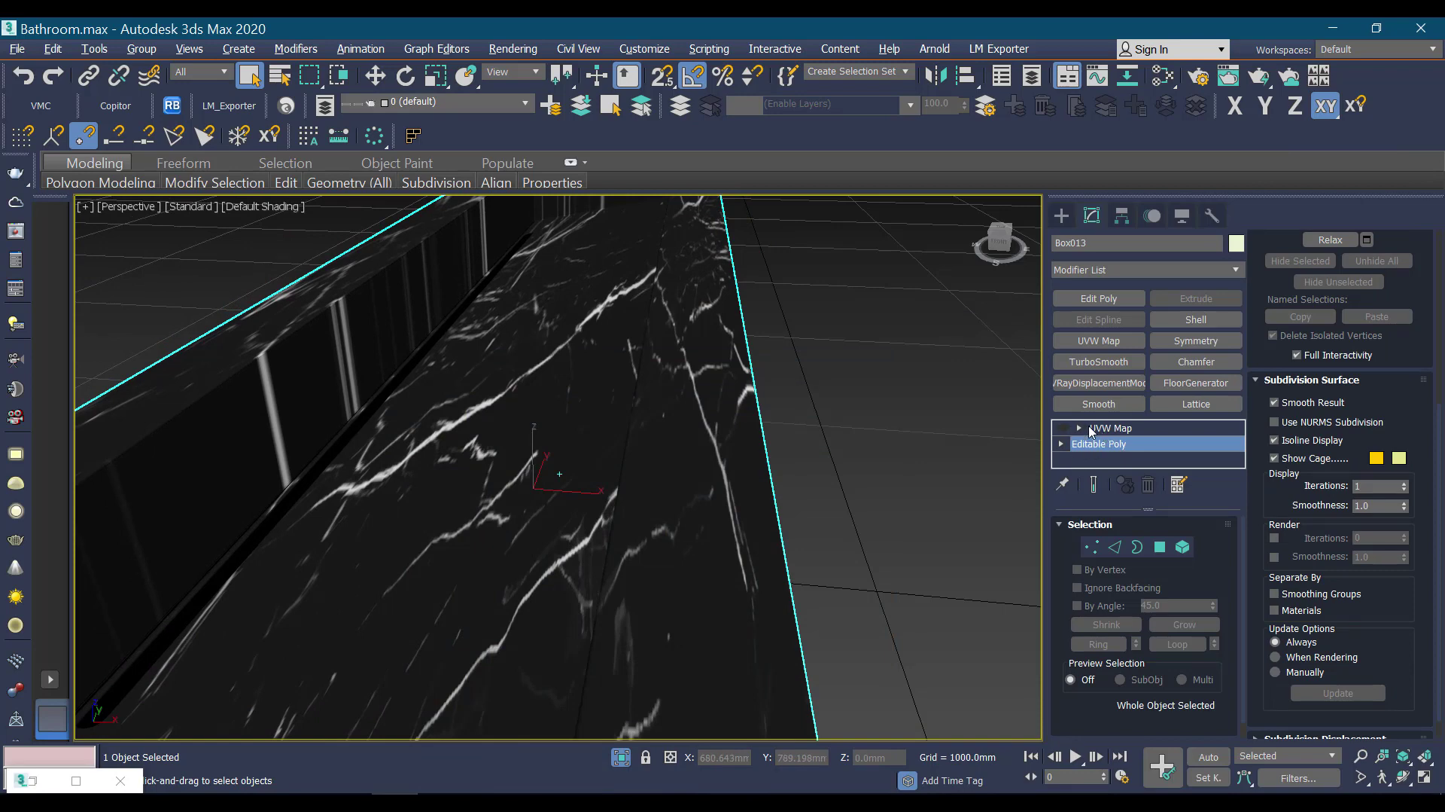
pyautogui.click(1237, 270)
pyautogui.write('uv')
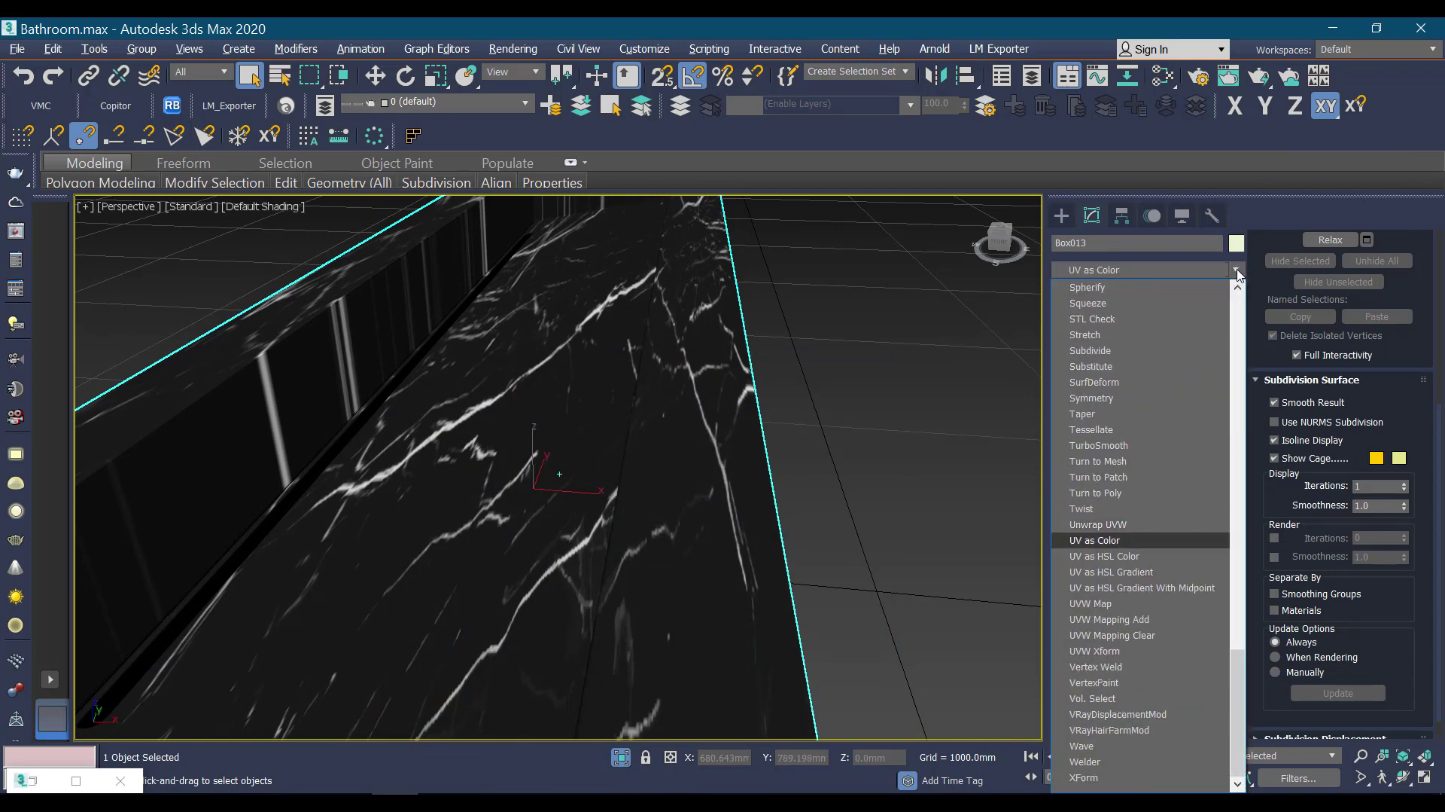
pyautogui.click(1095, 609)
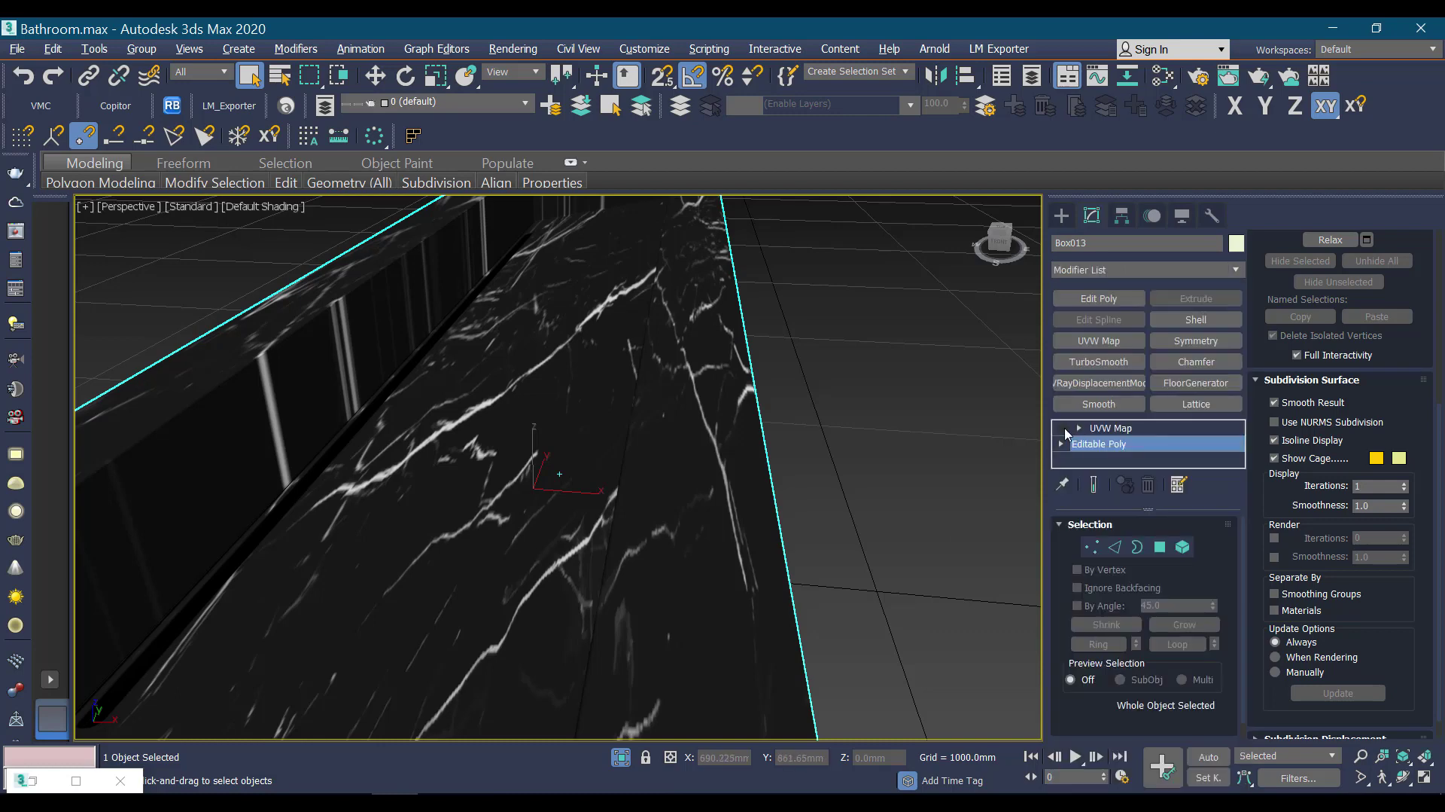
pyautogui.keyDown('alt'); pyautogui.moveTo(865, 464); pyautogui.dragTo(711, 506, button='middle'); pyautogui.keyUp('alt')
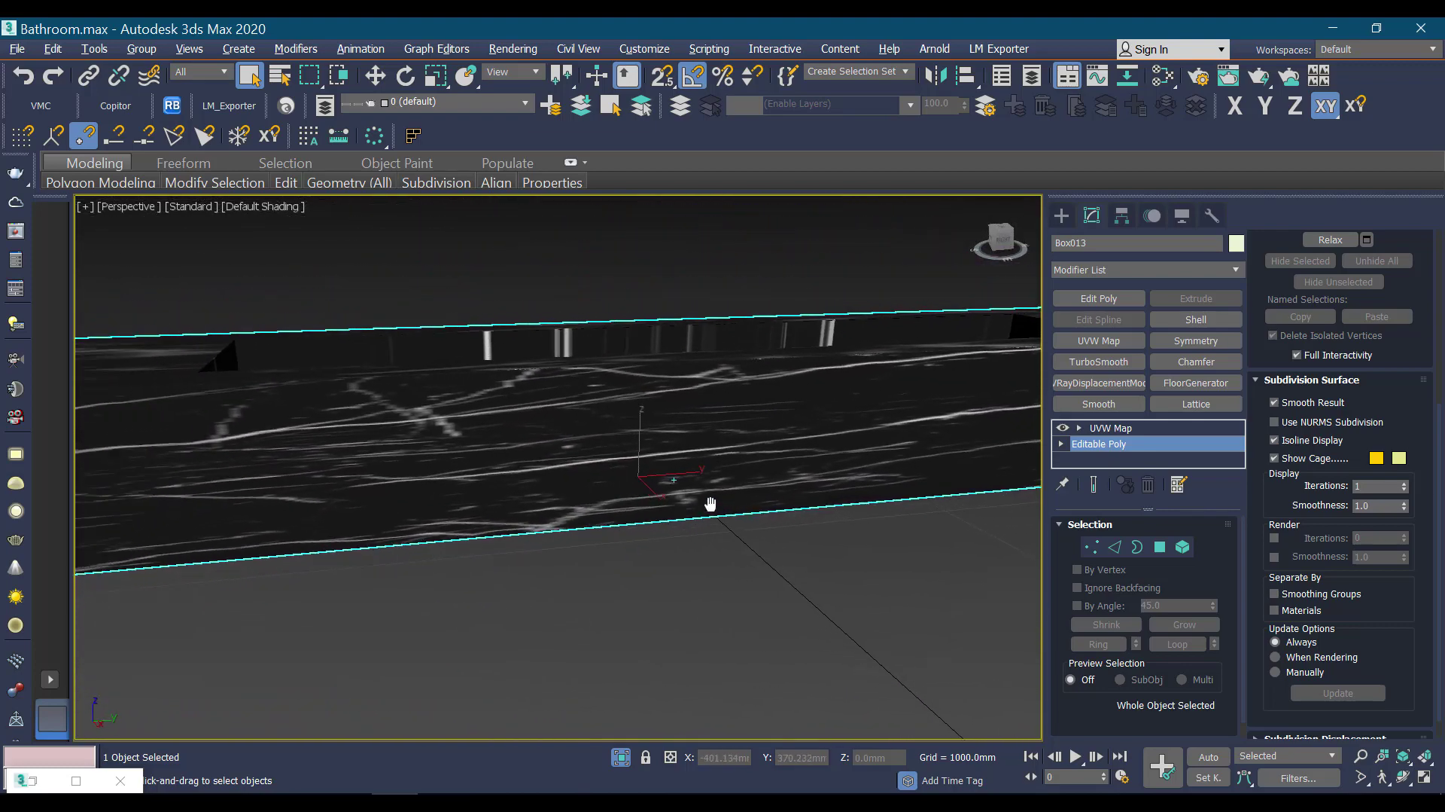
pyautogui.click(1129, 430)
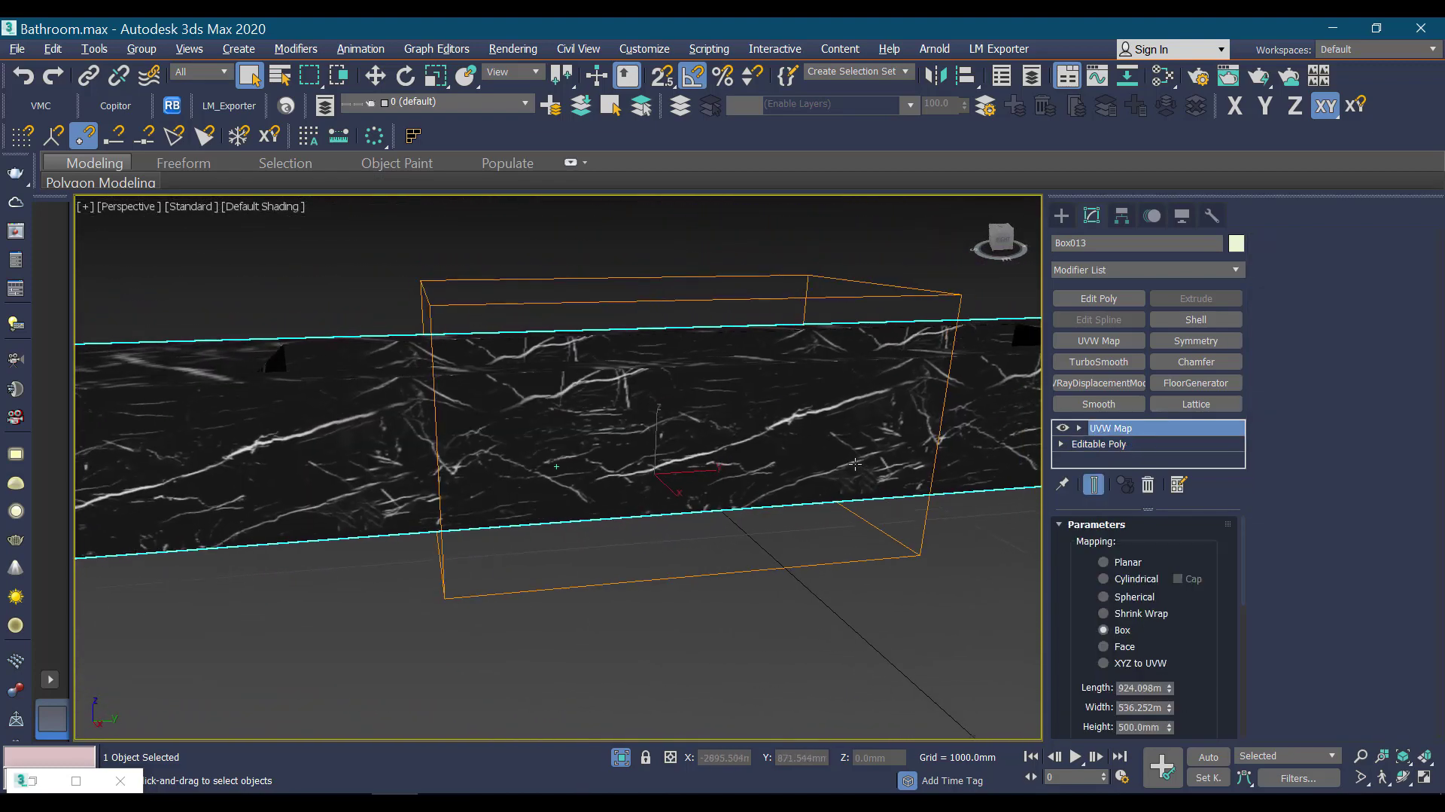
pyautogui.moveTo(858, 463)
pyautogui.keyDown('alt'); pyautogui.mouseDown(button='middle')
pyautogui.moveTo(810, 474)
pyautogui.moveTo(831, 467)
pyautogui.mouseUp(button='middle'); pyautogui.keyUp('alt')
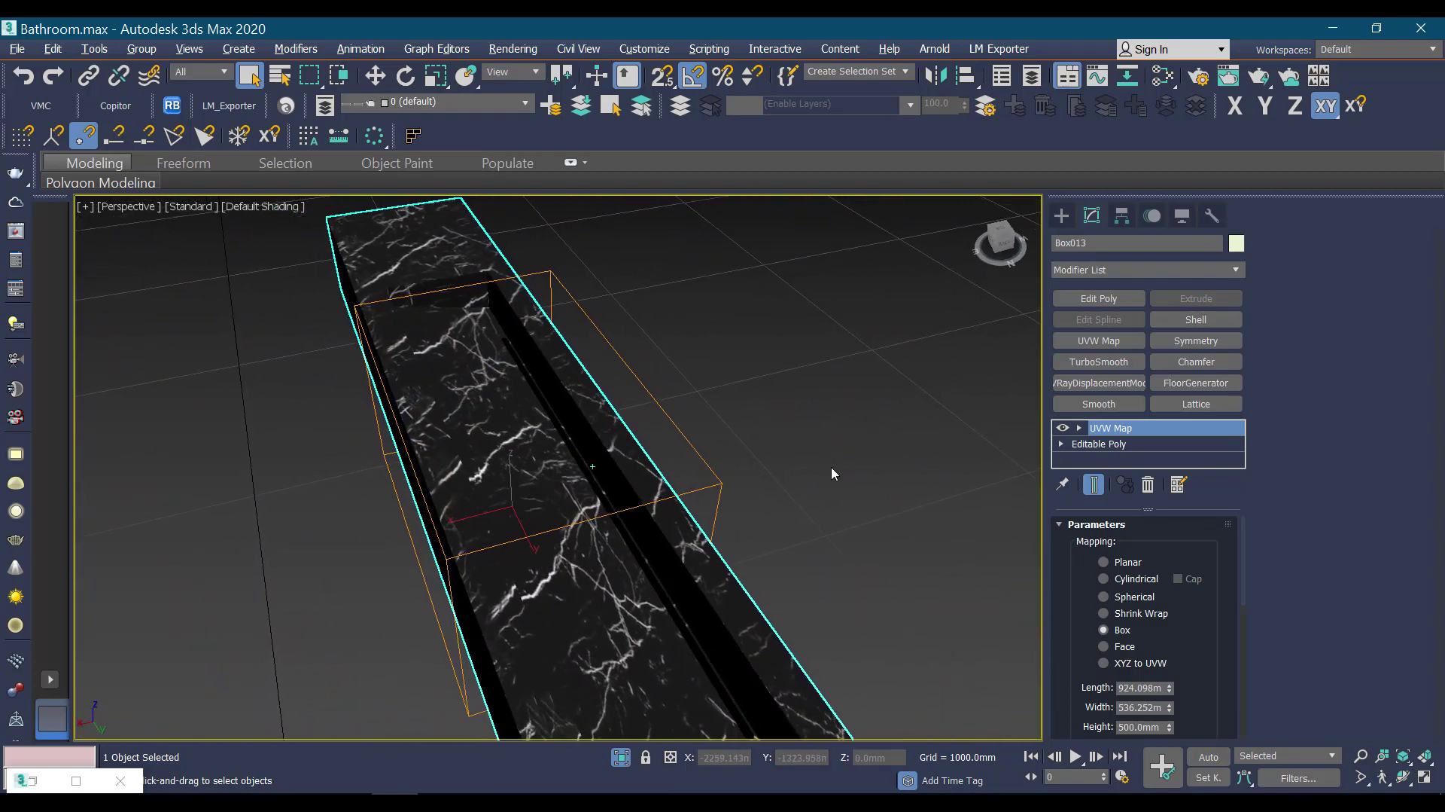
# Maximize the Top viewport and frame the countertop
pyautogui.hotkey('alt', 'w')
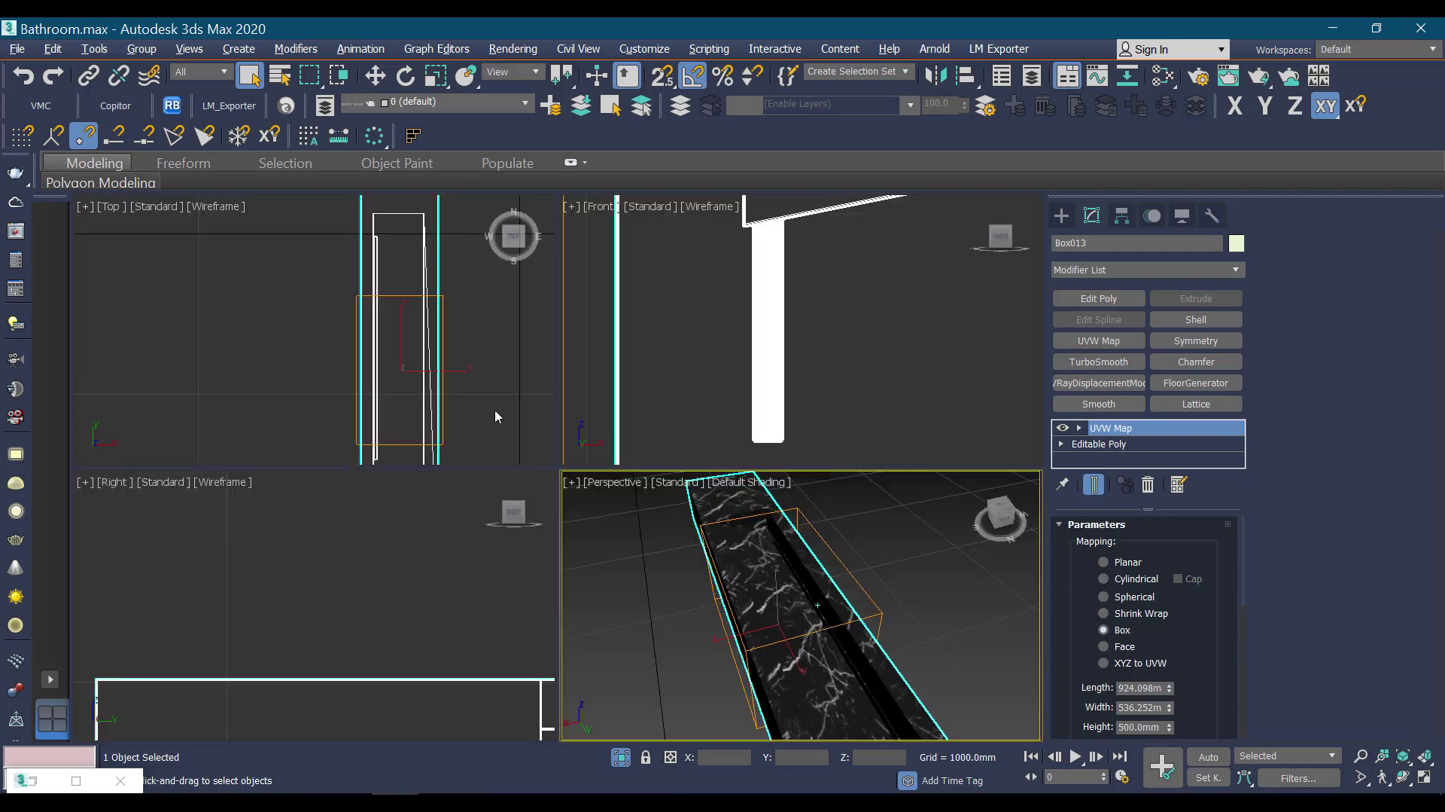
pyautogui.hotkey('alt', 'w')
pyautogui.moveTo(820, 467); pyautogui.dragTo(798, 454, button='middle')
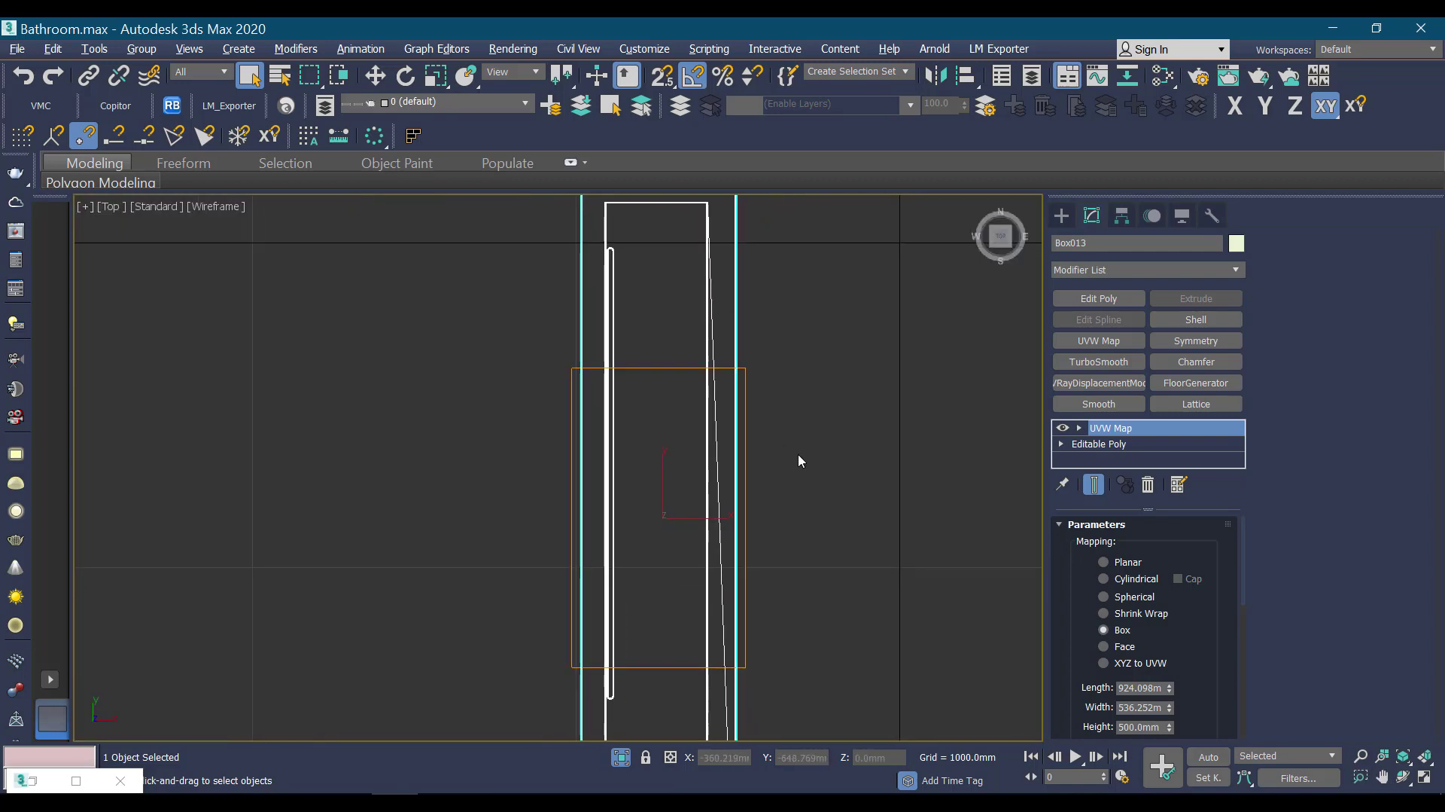
# Draw a long, thin VRayLight plane light beside the countertop in Top view
pyautogui.click(1062, 216)
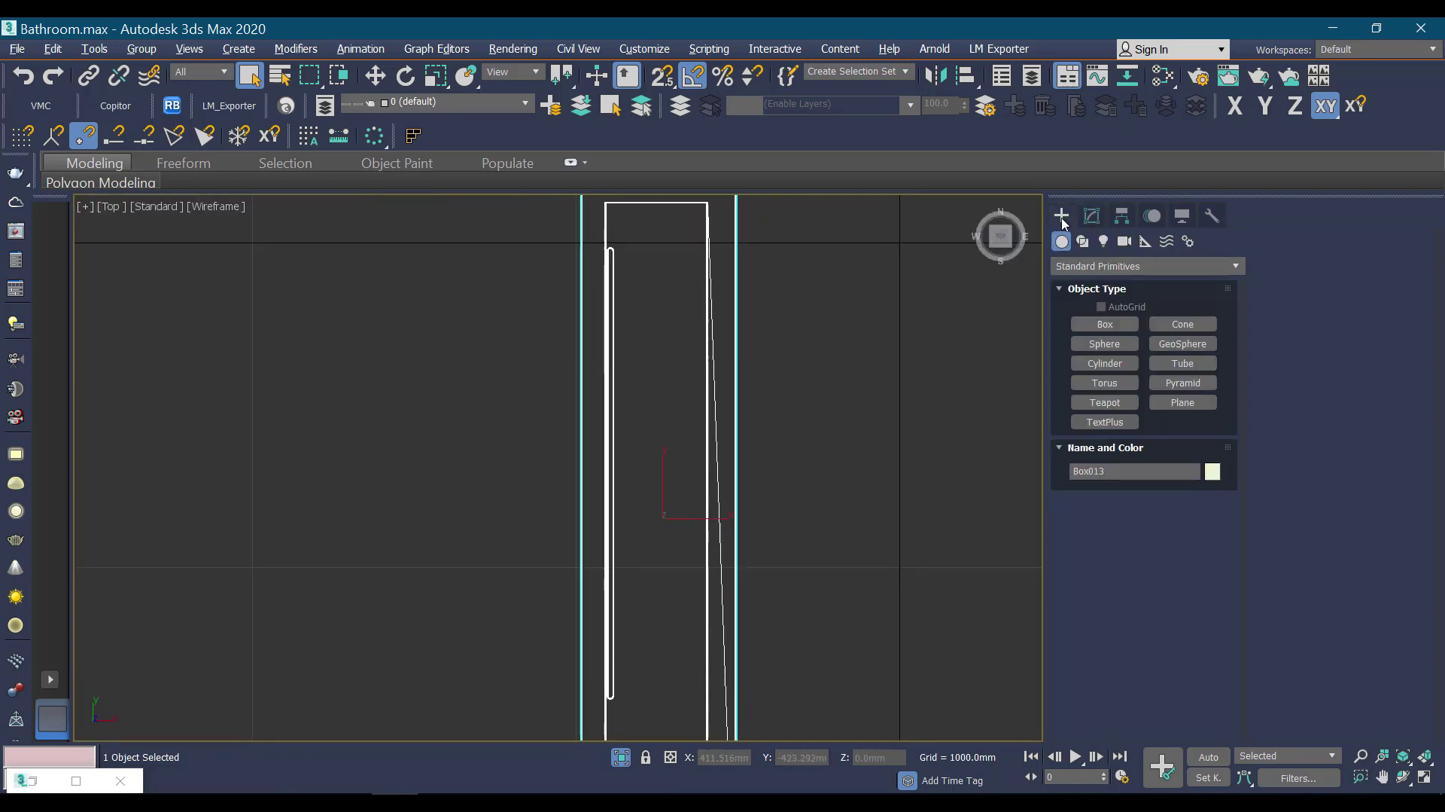
pyautogui.click(1104, 241)
pyautogui.click(1107, 267)
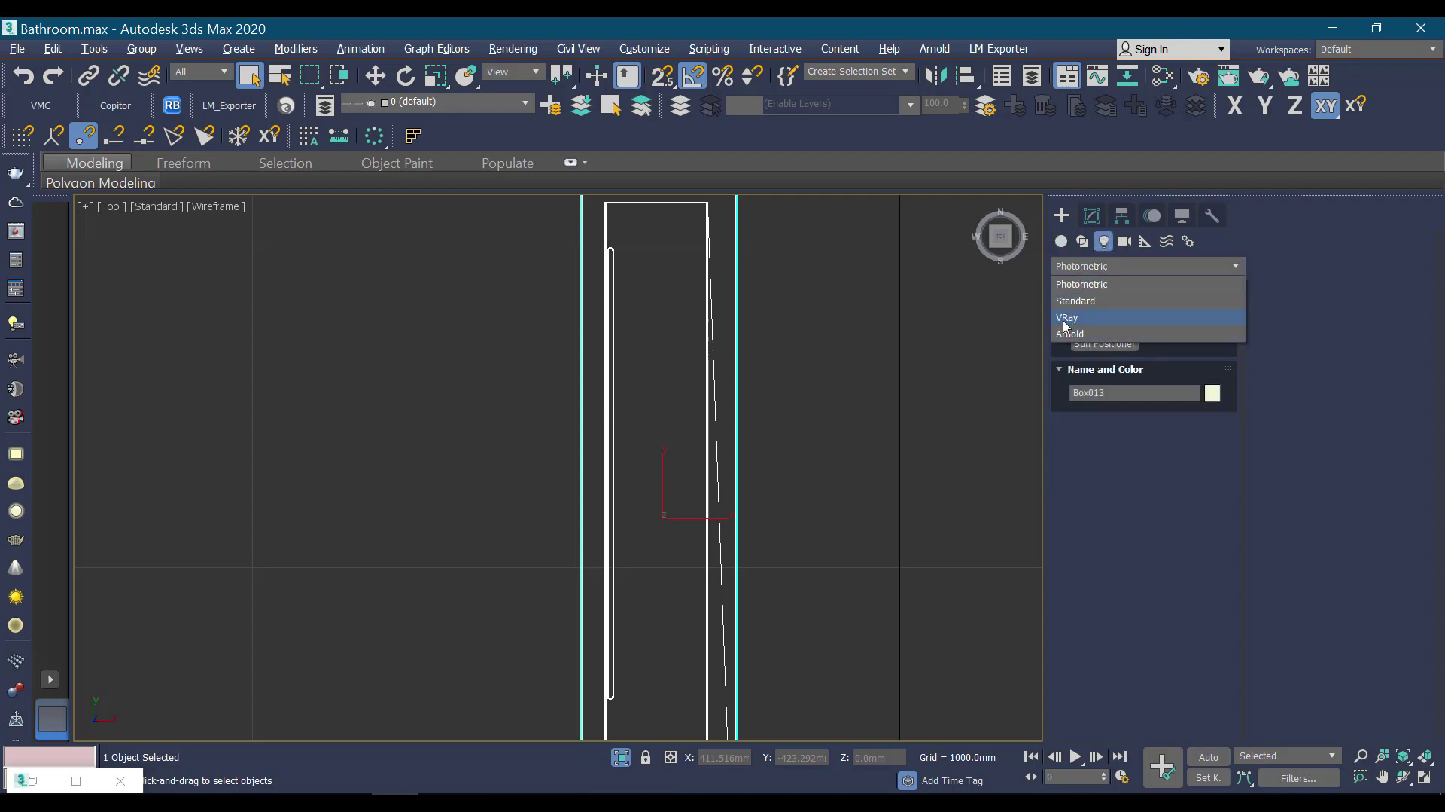
pyautogui.click(1069, 317)
pyautogui.click(1105, 323)
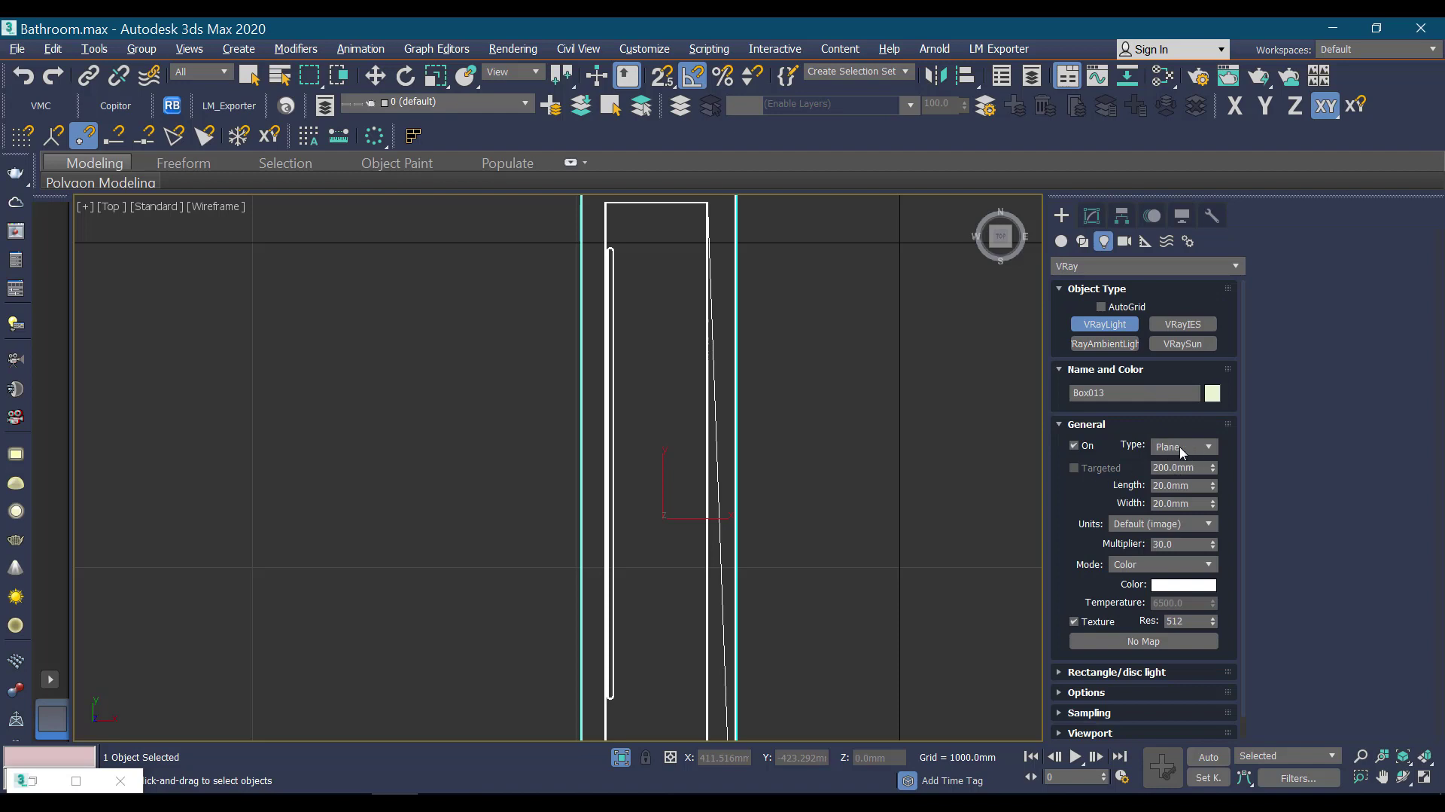
pyautogui.moveTo(812, 285); pyautogui.dragTo(814, 693)
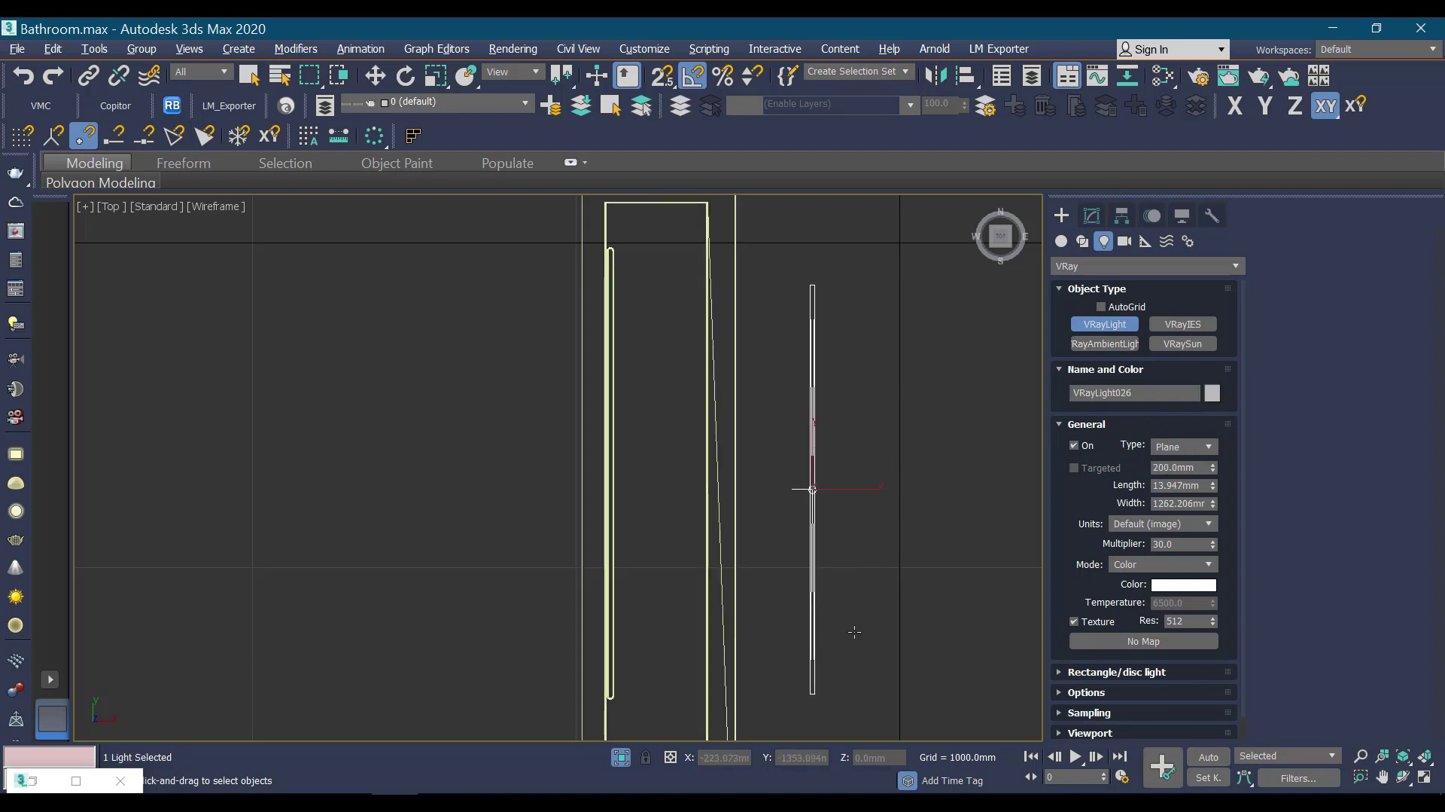
pyautogui.rightClick(862, 487)
pyautogui.moveTo(854, 506); pyautogui.dragTo(837, 479, button='middle')
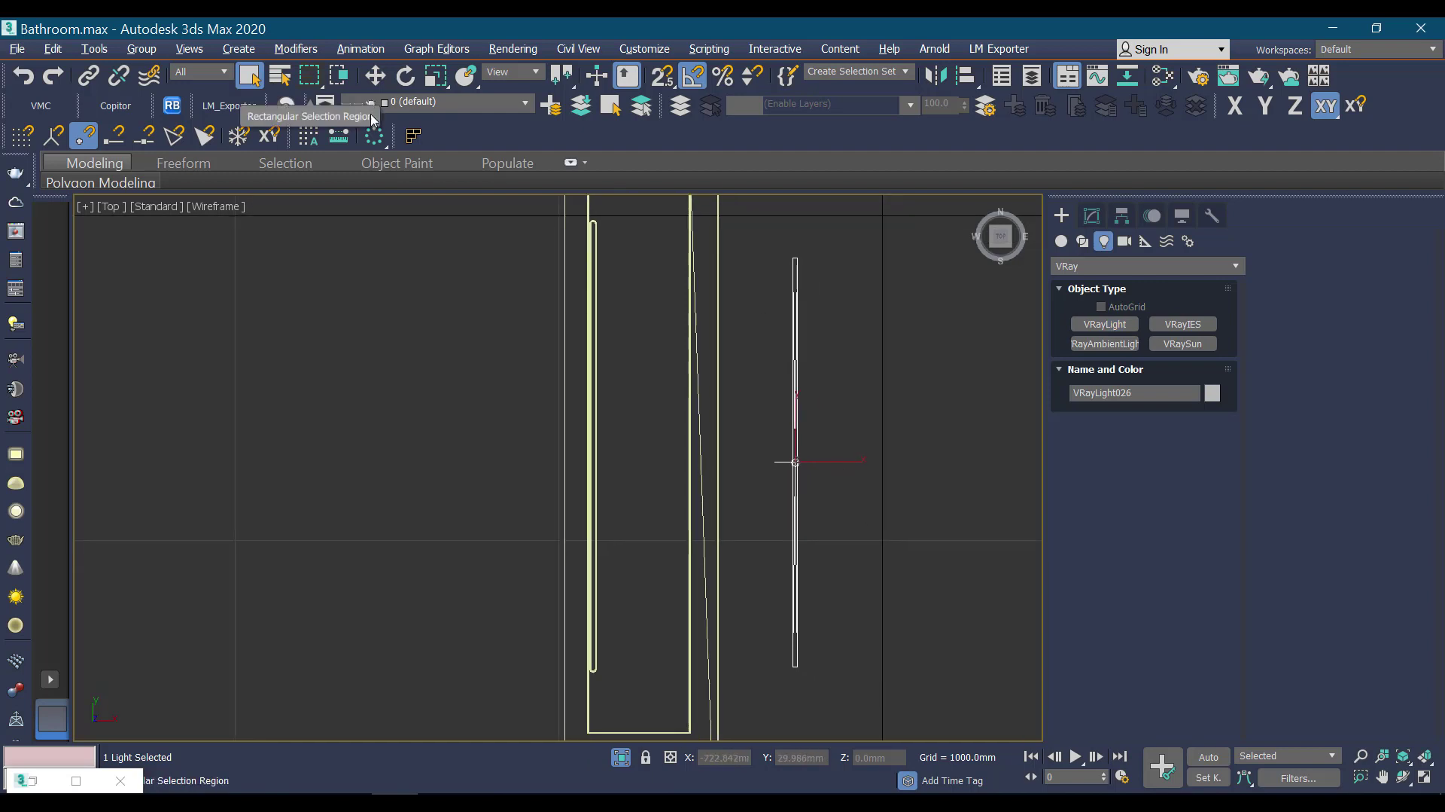
# Slide the plane light along X against the countertop edge
pyautogui.click(375, 75)
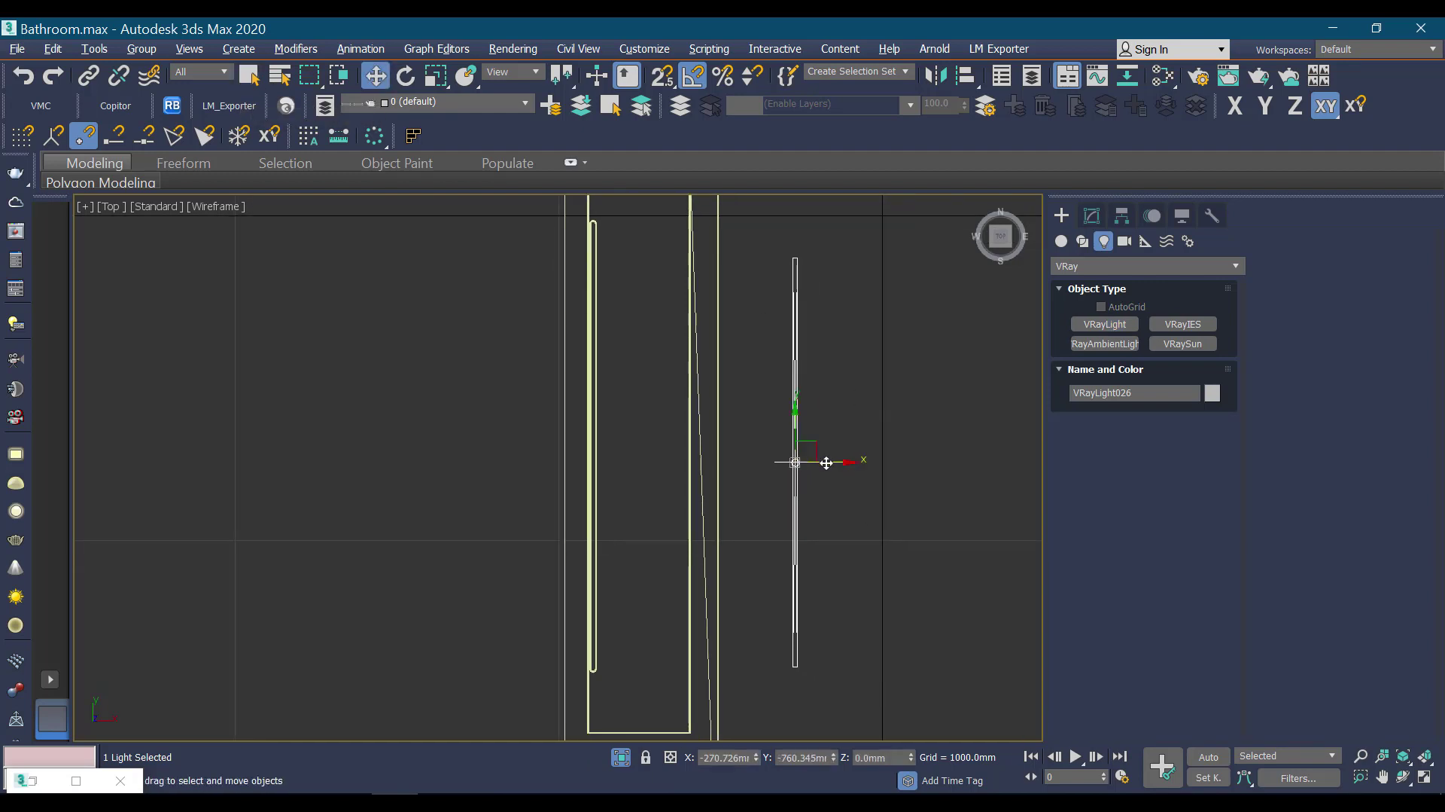
pyautogui.moveTo(828, 462); pyautogui.dragTo(626, 467)
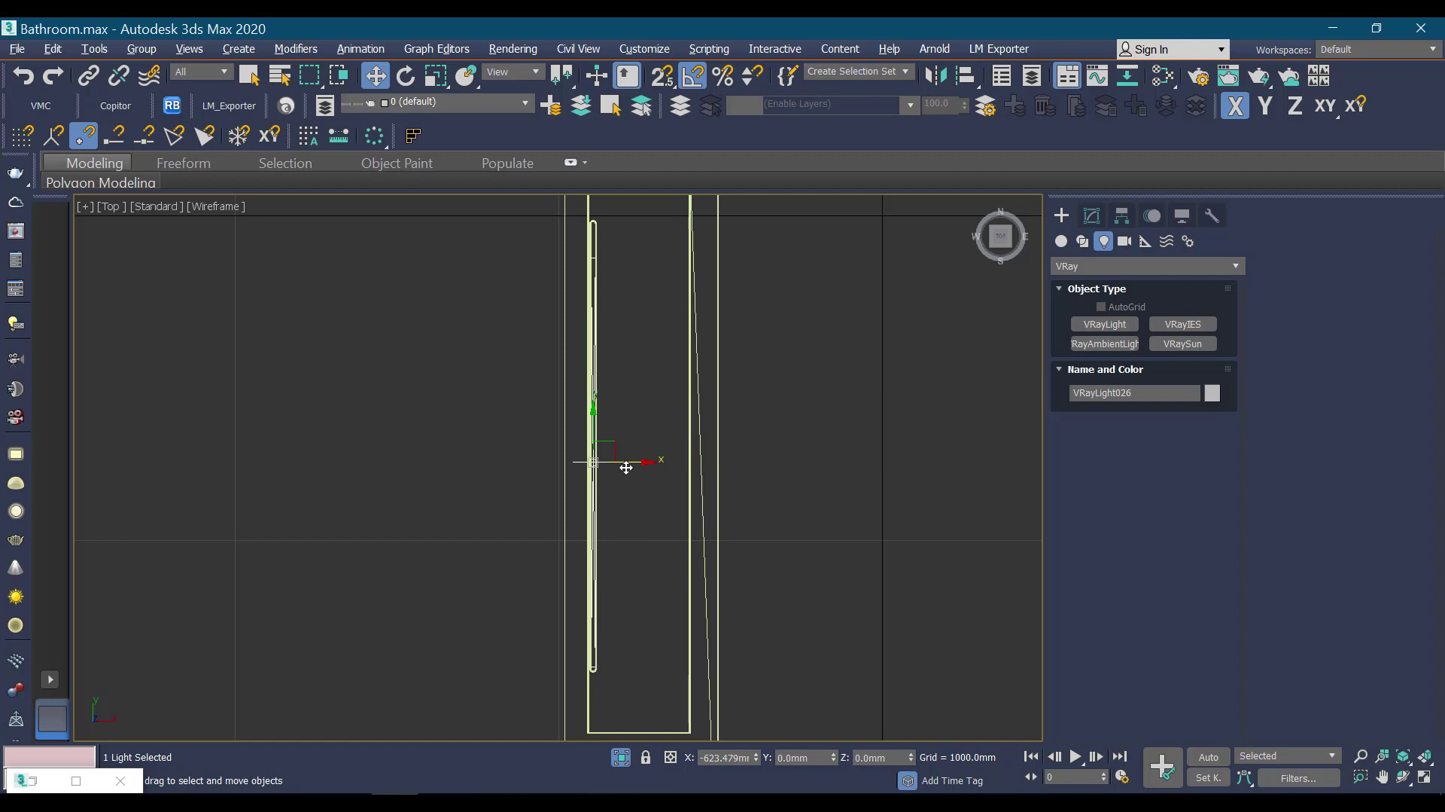
pyautogui.moveTo(605, 451); pyautogui.dragTo(608, 433)
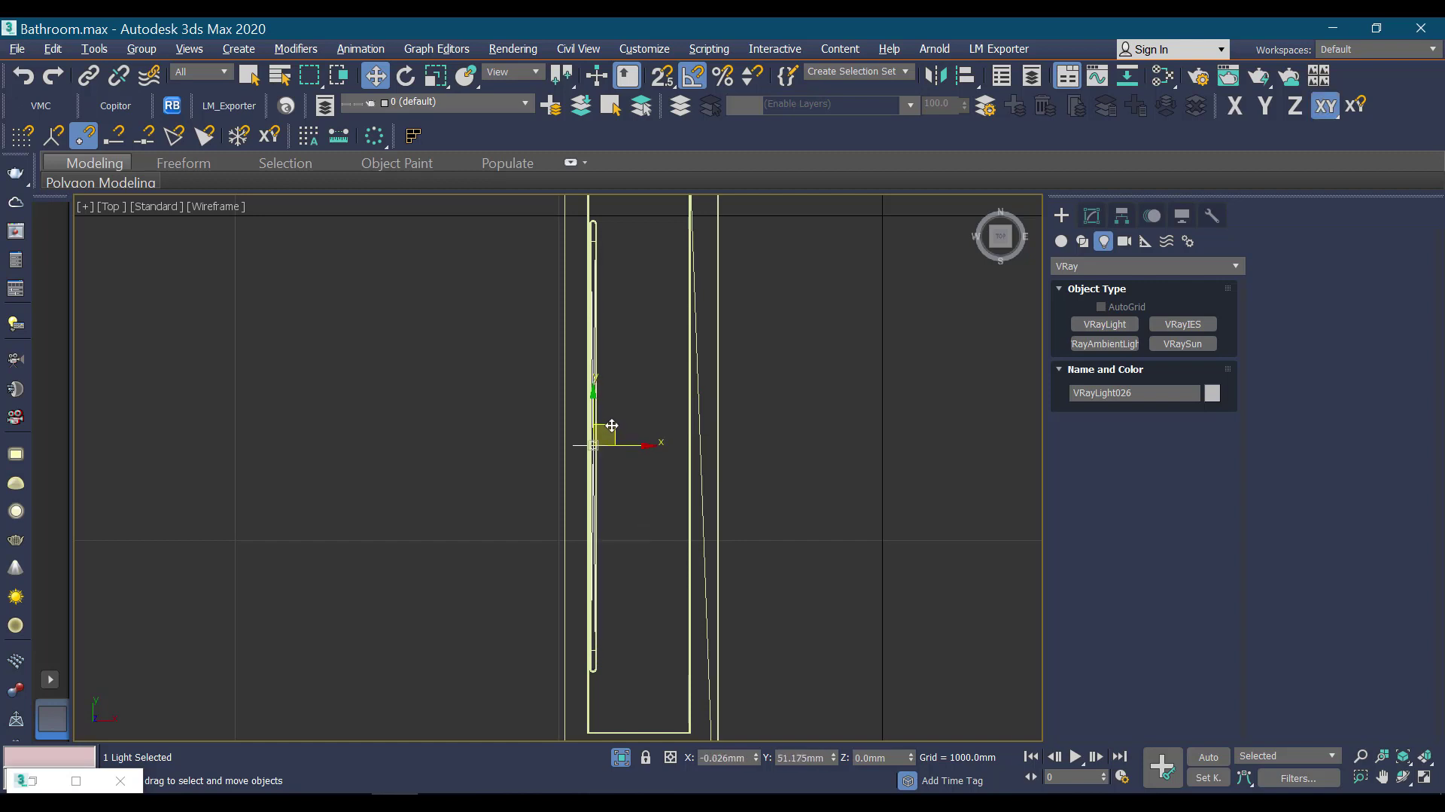
# Raise the light in Front view to about 831 mm, just under the countertop
pyautogui.hotkey('alt', 'w')
pyautogui.hotkey('alt', 'w')
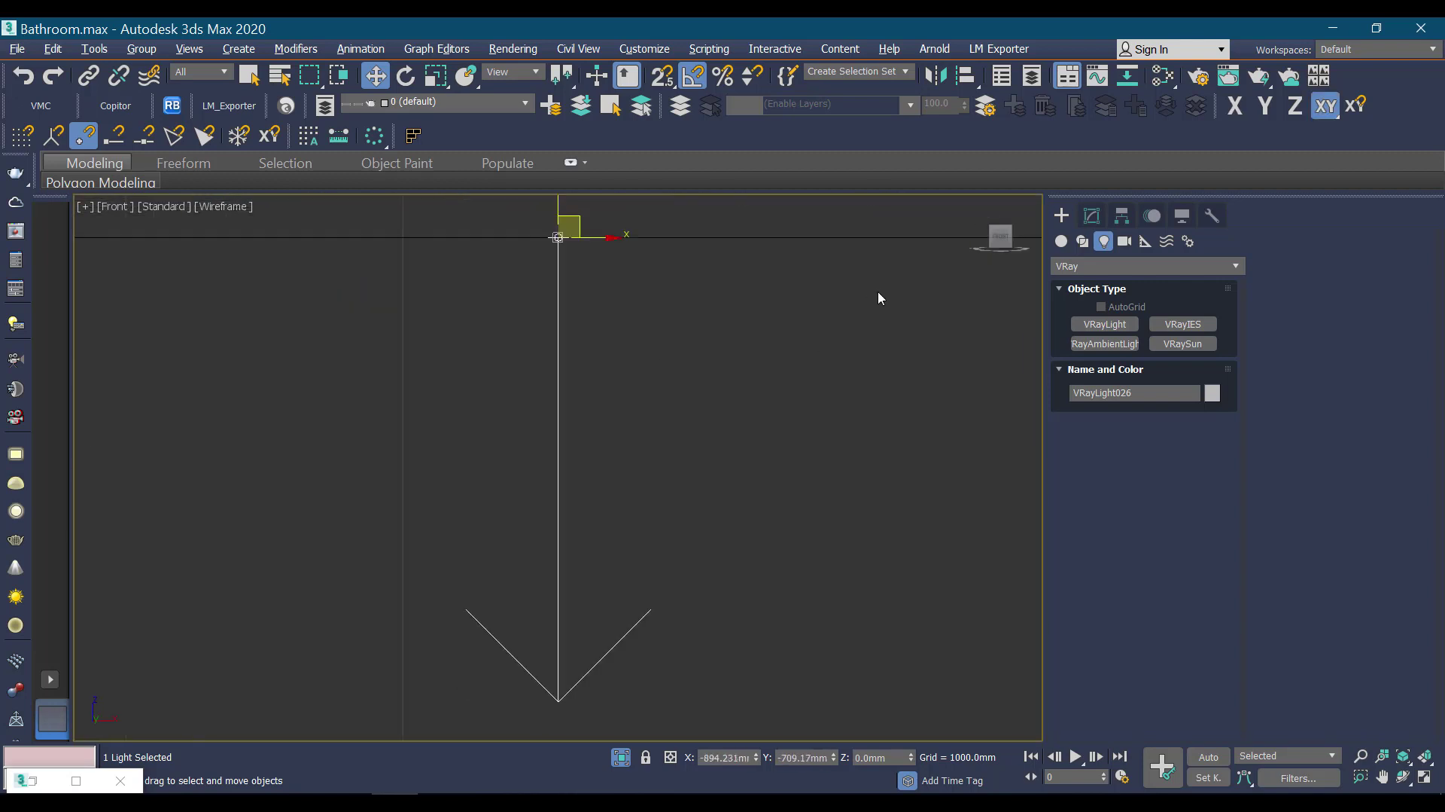
pyautogui.scroll(-10, 813, 315)
pyautogui.moveTo(813, 315); pyautogui.dragTo(706, 443, button='middle')
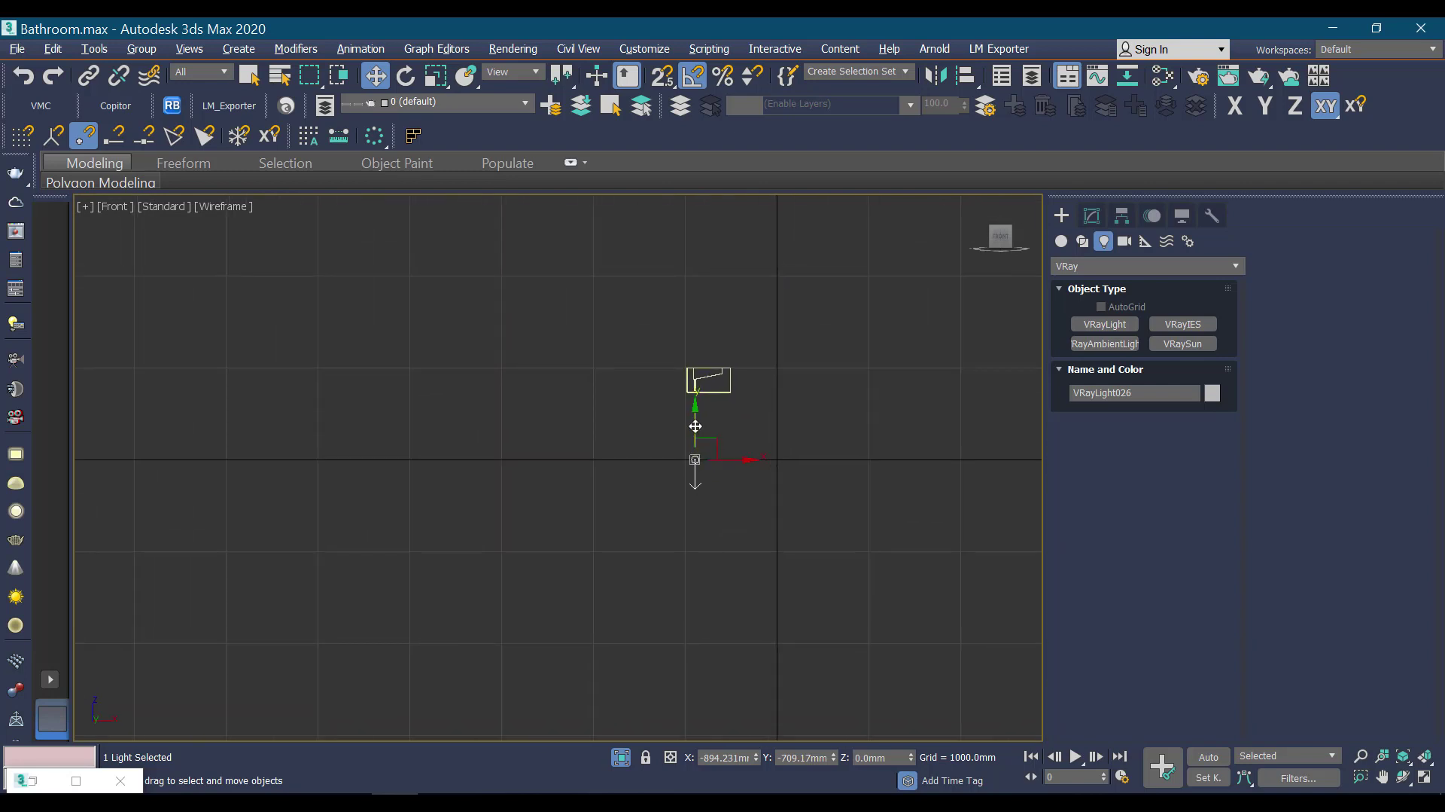
pyautogui.scroll(5, 694, 353)
pyautogui.scroll(3, 700, 421)
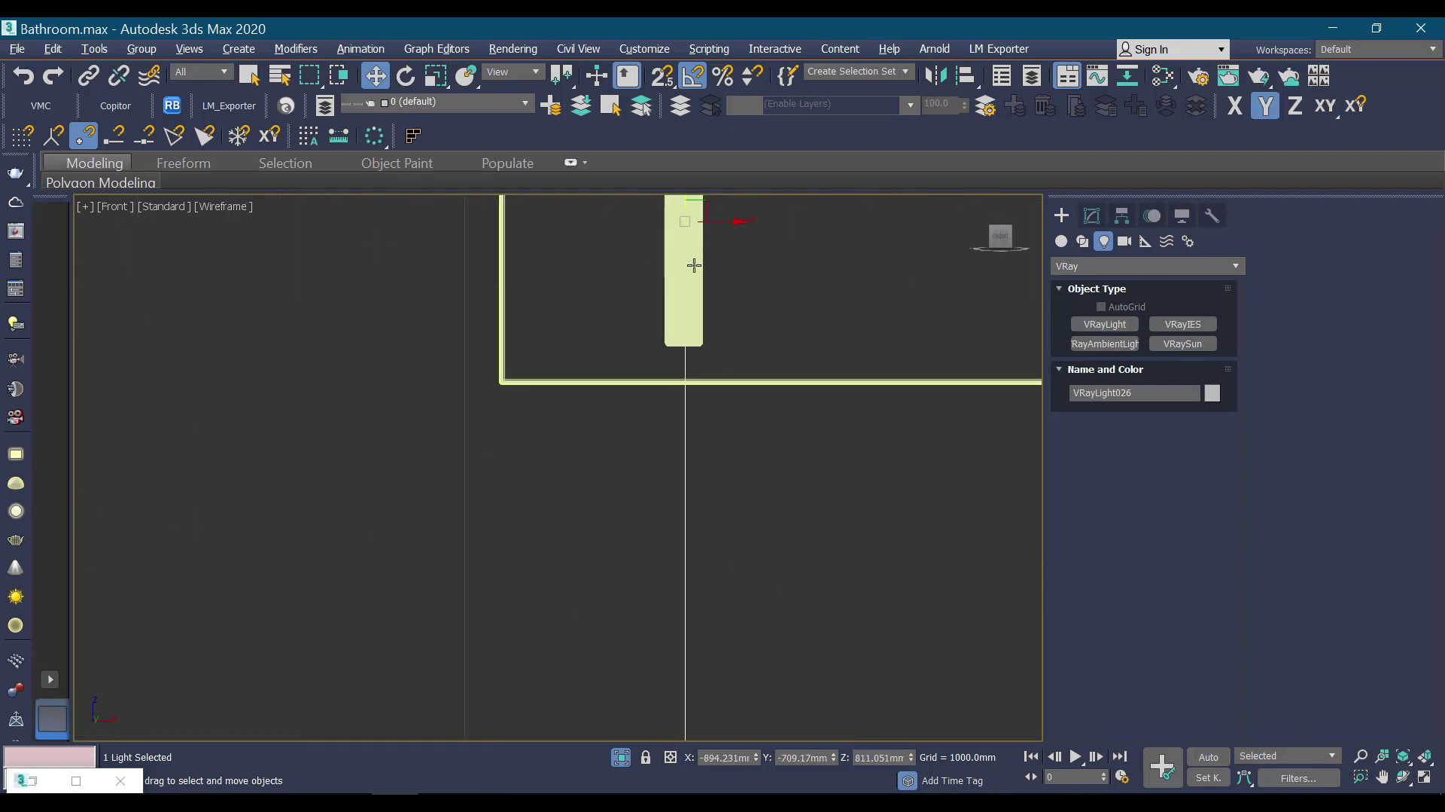
pyautogui.scroll(3, 706, 501)
pyautogui.moveTo(708, 501); pyautogui.dragTo(909, 436)
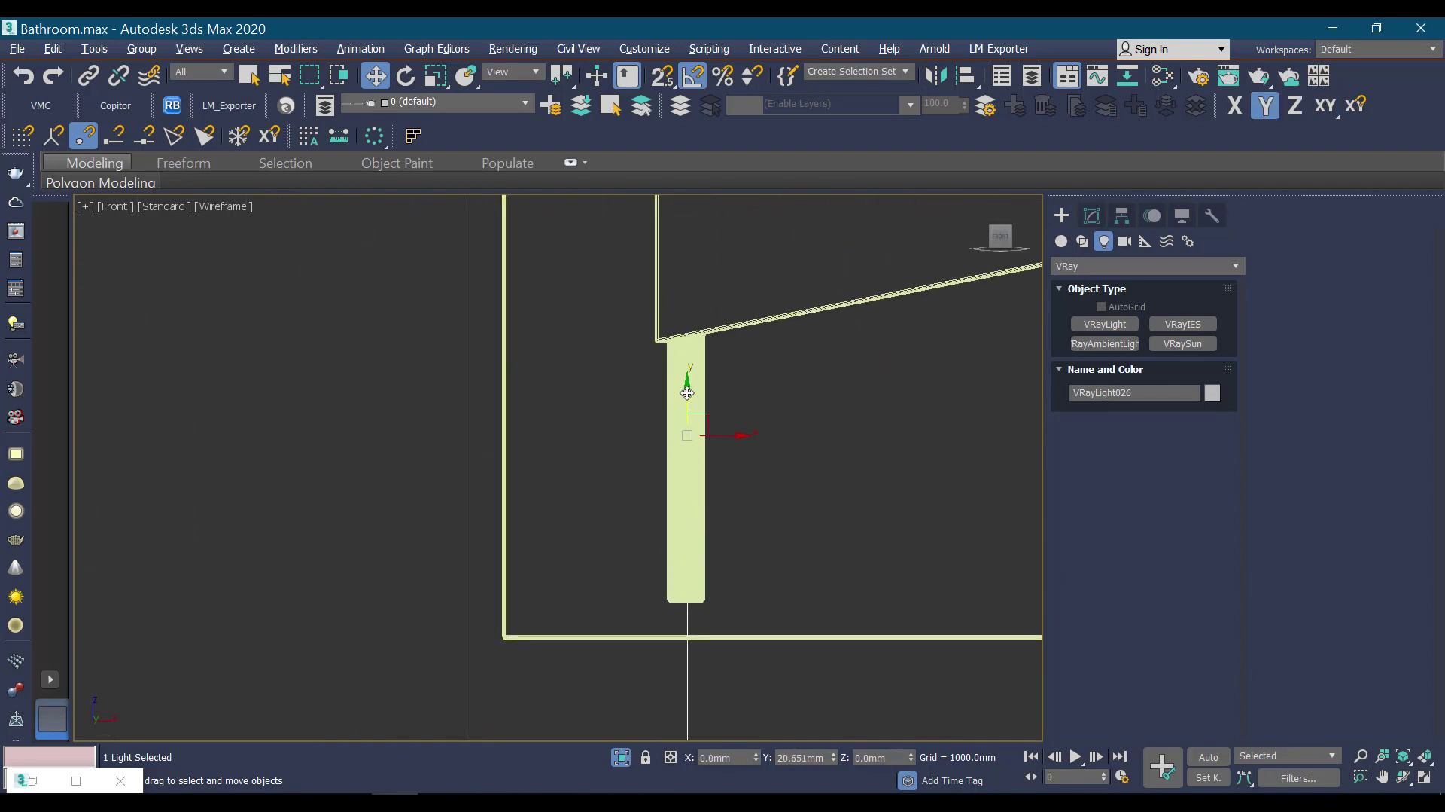
pyautogui.hotkey('alt', 'w')
pyautogui.hotkey('alt', 'w')
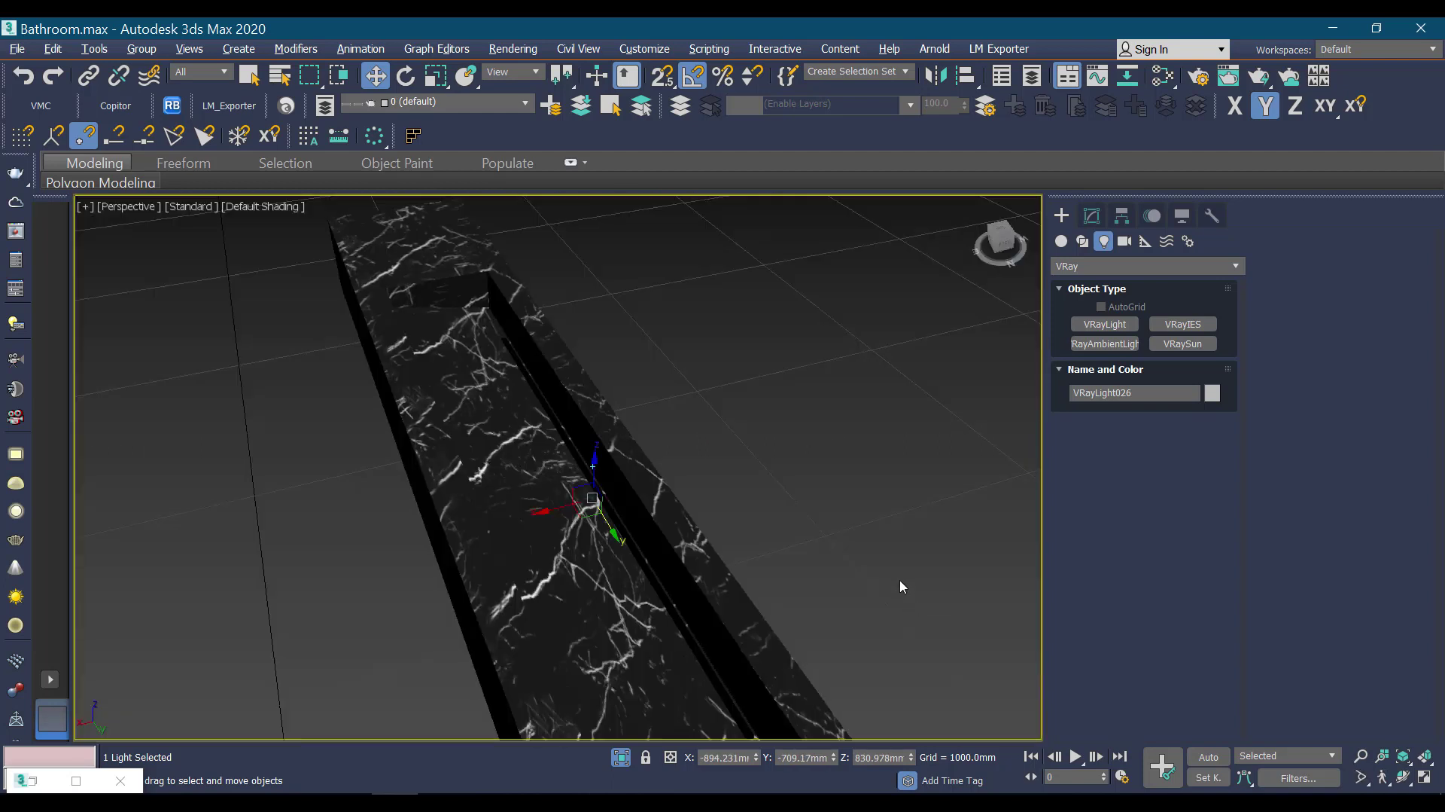
# Set the strip light's multiplier to 7 with Temperature colour mode at 4500 K
pyautogui.click(1092, 217)
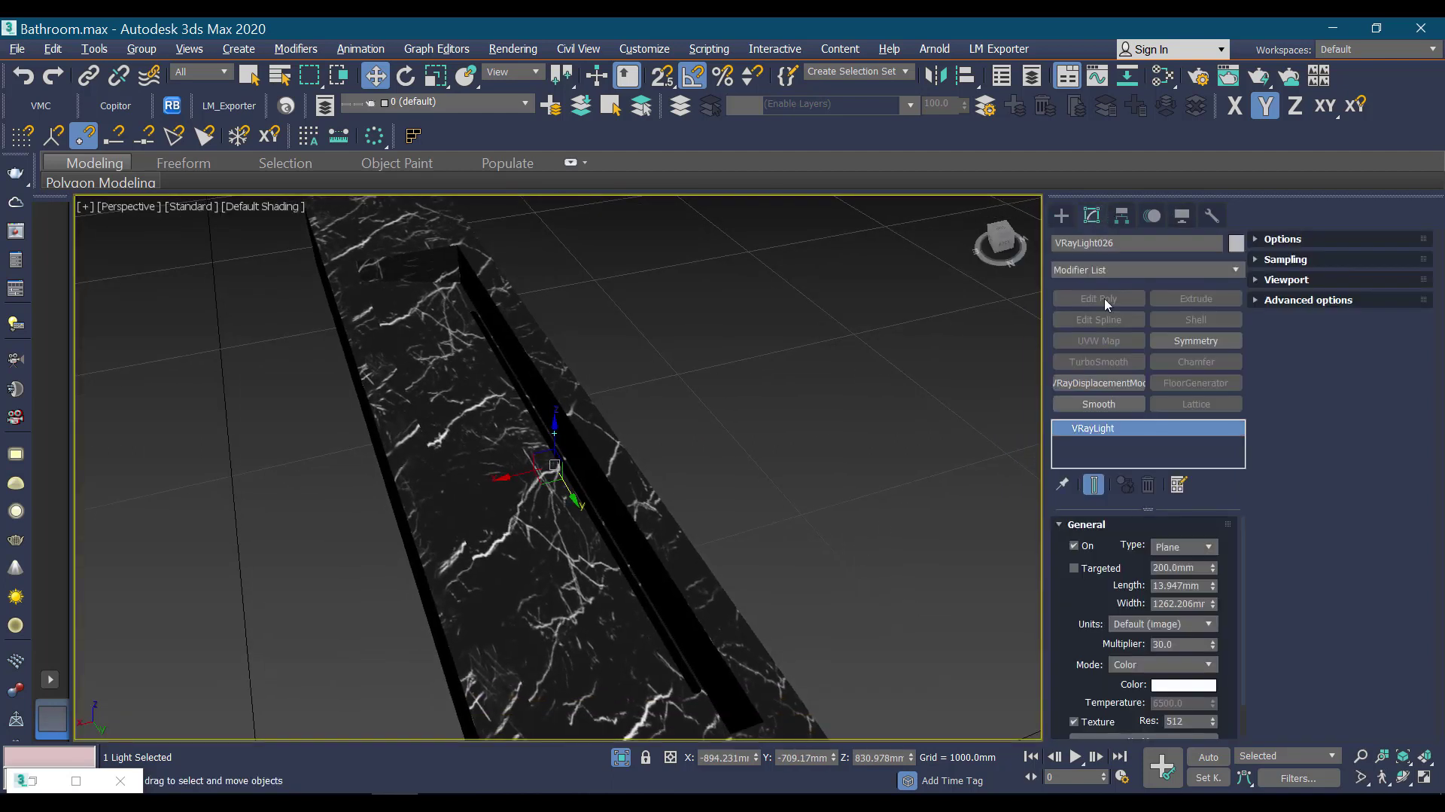
pyautogui.doubleClick(1190, 644)
pyautogui.write('7')
pyautogui.click(1176, 665)
pyautogui.click(1138, 692)
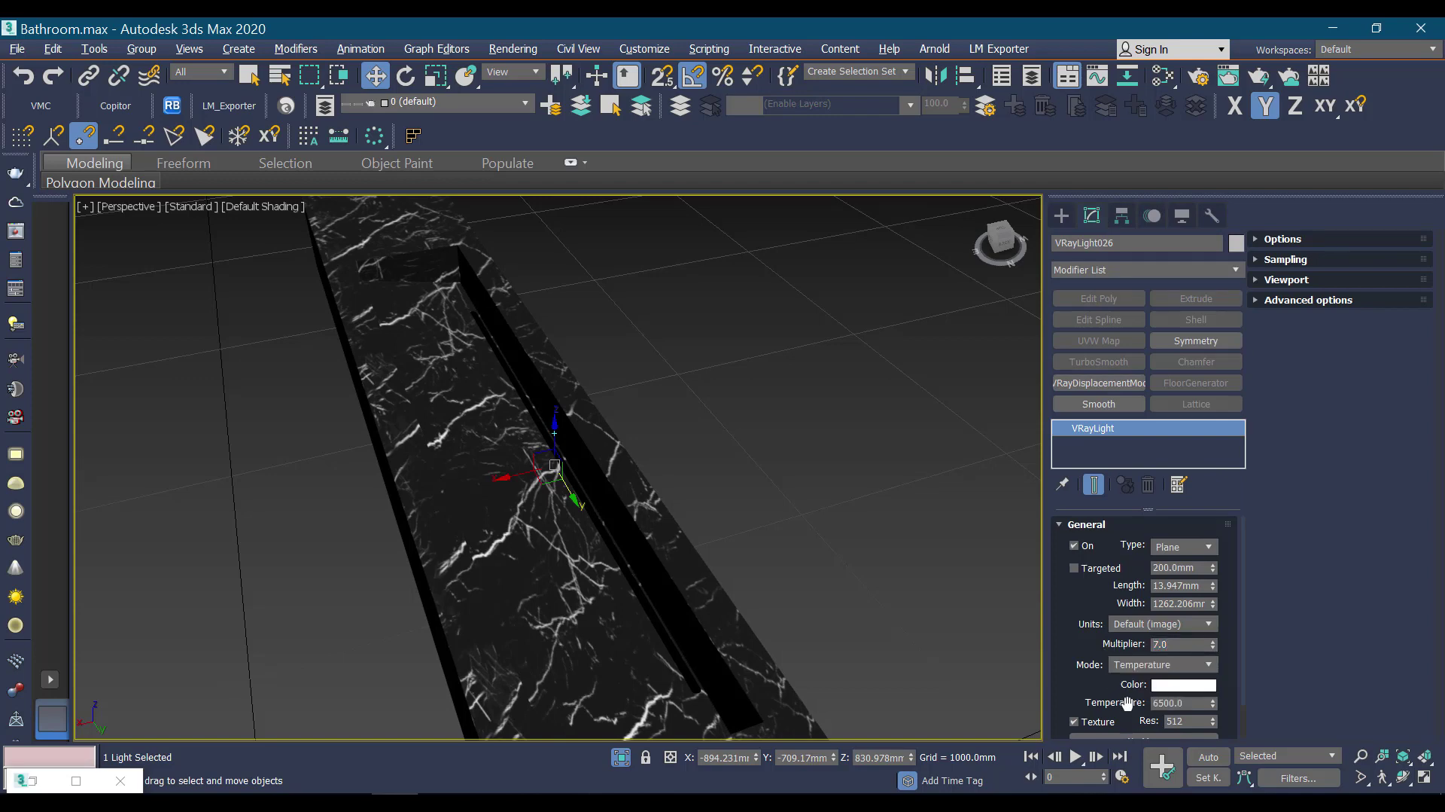
pyautogui.doubleClick(1182, 703)
pyautogui.write('45')
pyautogui.press('Return')
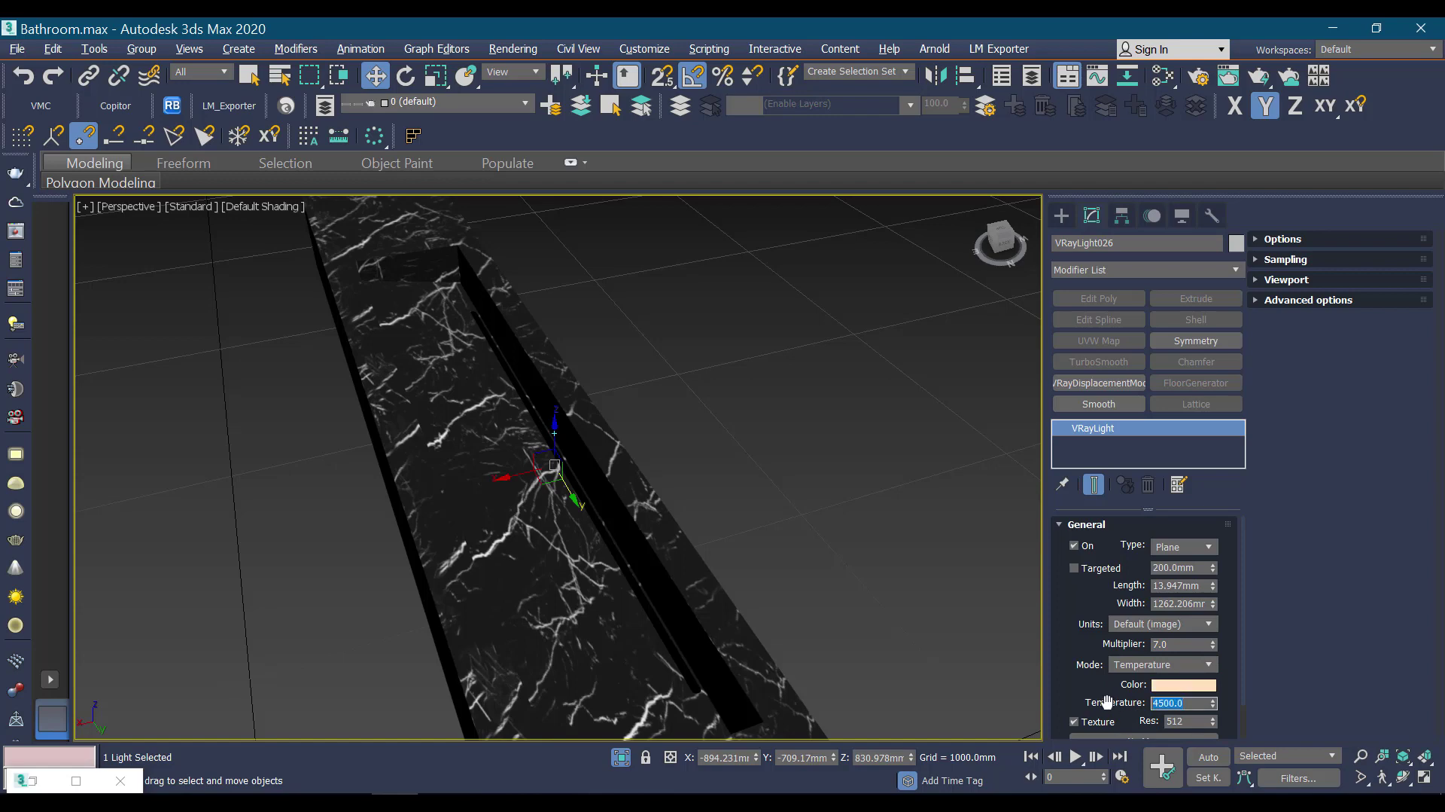
# Make the light Invisible, lower its multiplier to 5, and select the countertop box
pyautogui.click(1286, 240)
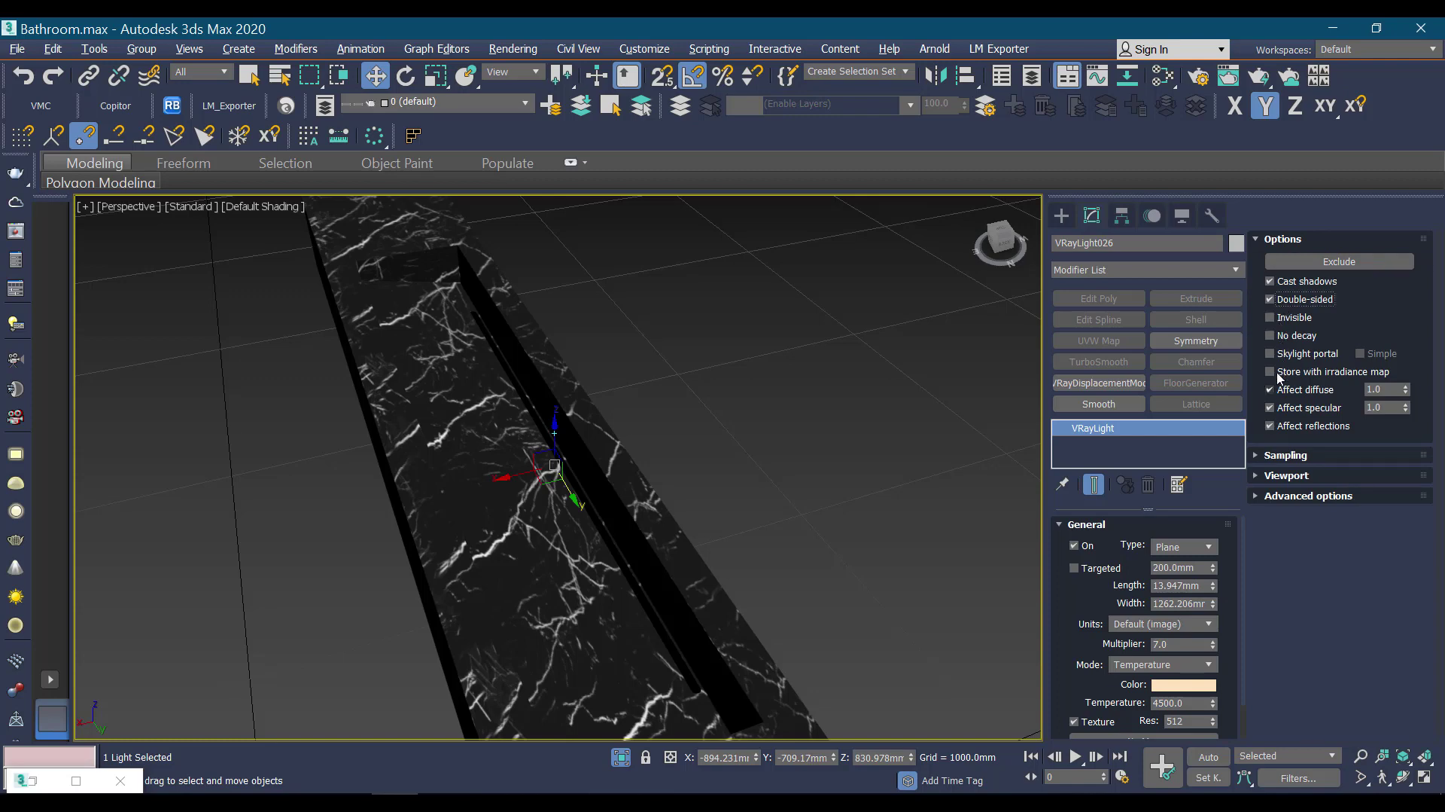
pyautogui.click(1282, 322)
pyautogui.doubleClick(1178, 644)
pyautogui.write('5')
pyautogui.moveTo(858, 578); pyautogui.dragTo(845, 547, button='middle')
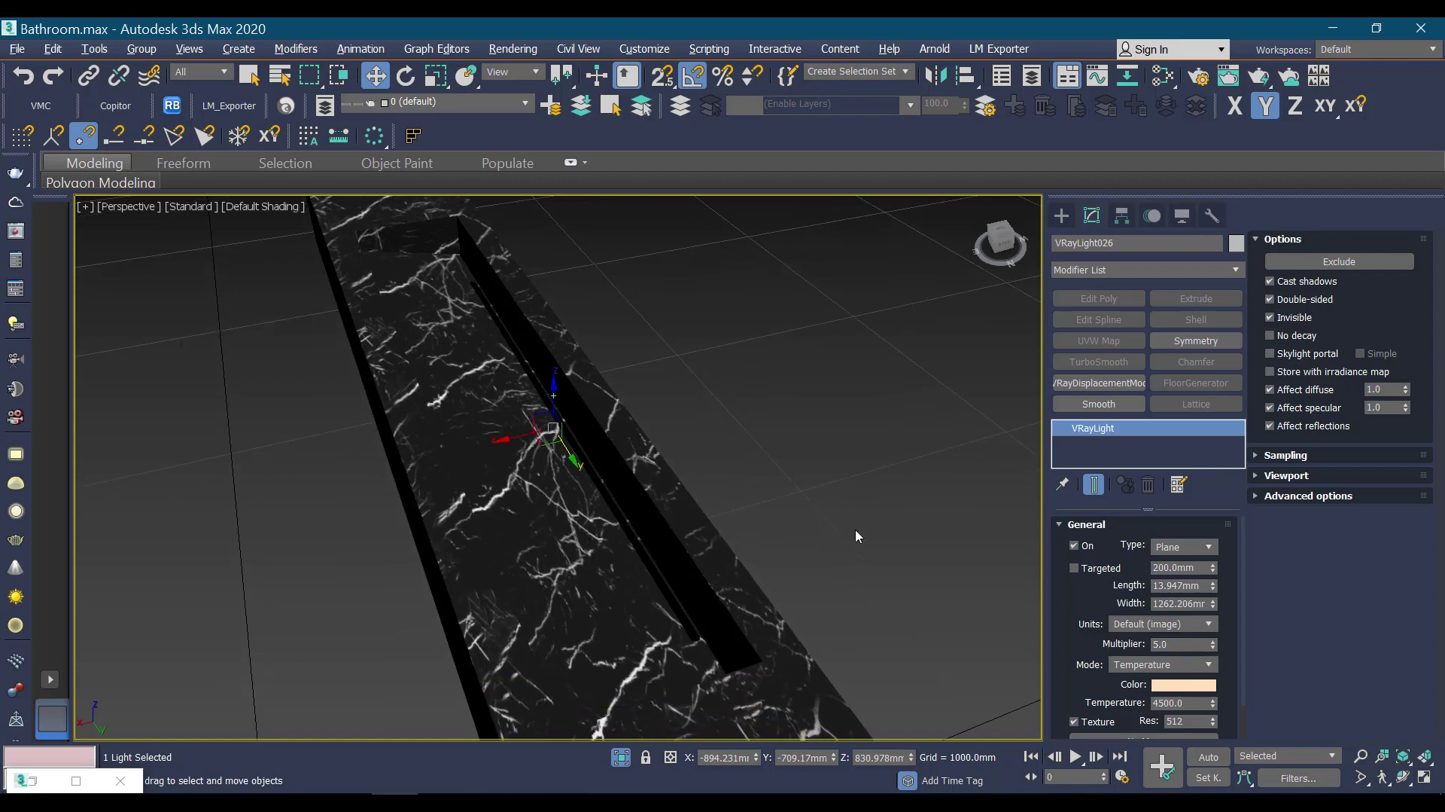
pyautogui.click(856, 530)
pyautogui.click(729, 559)
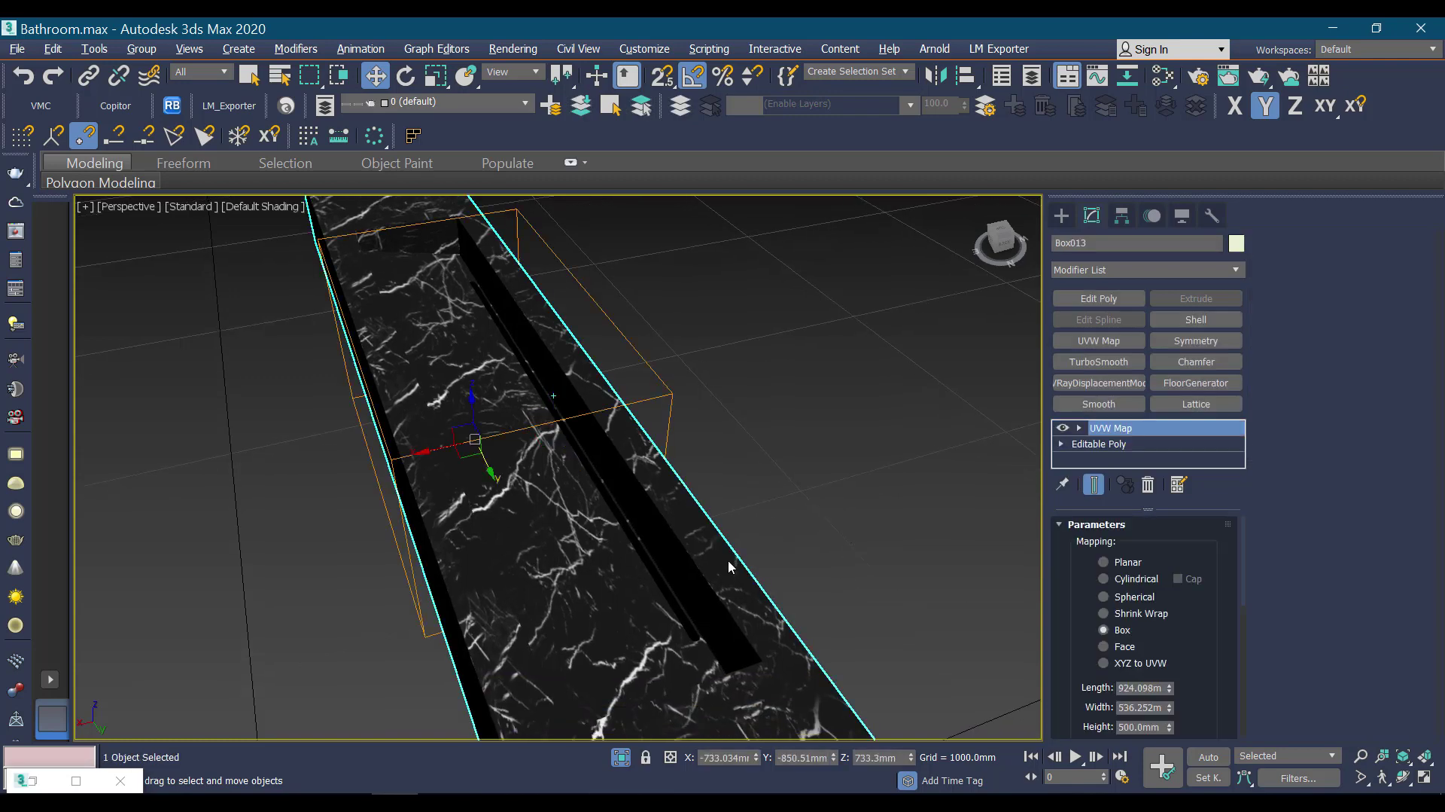
# Select the countertop box and the hidden strip light, then return to the maximized perspective view
pyautogui.click(769, 533)
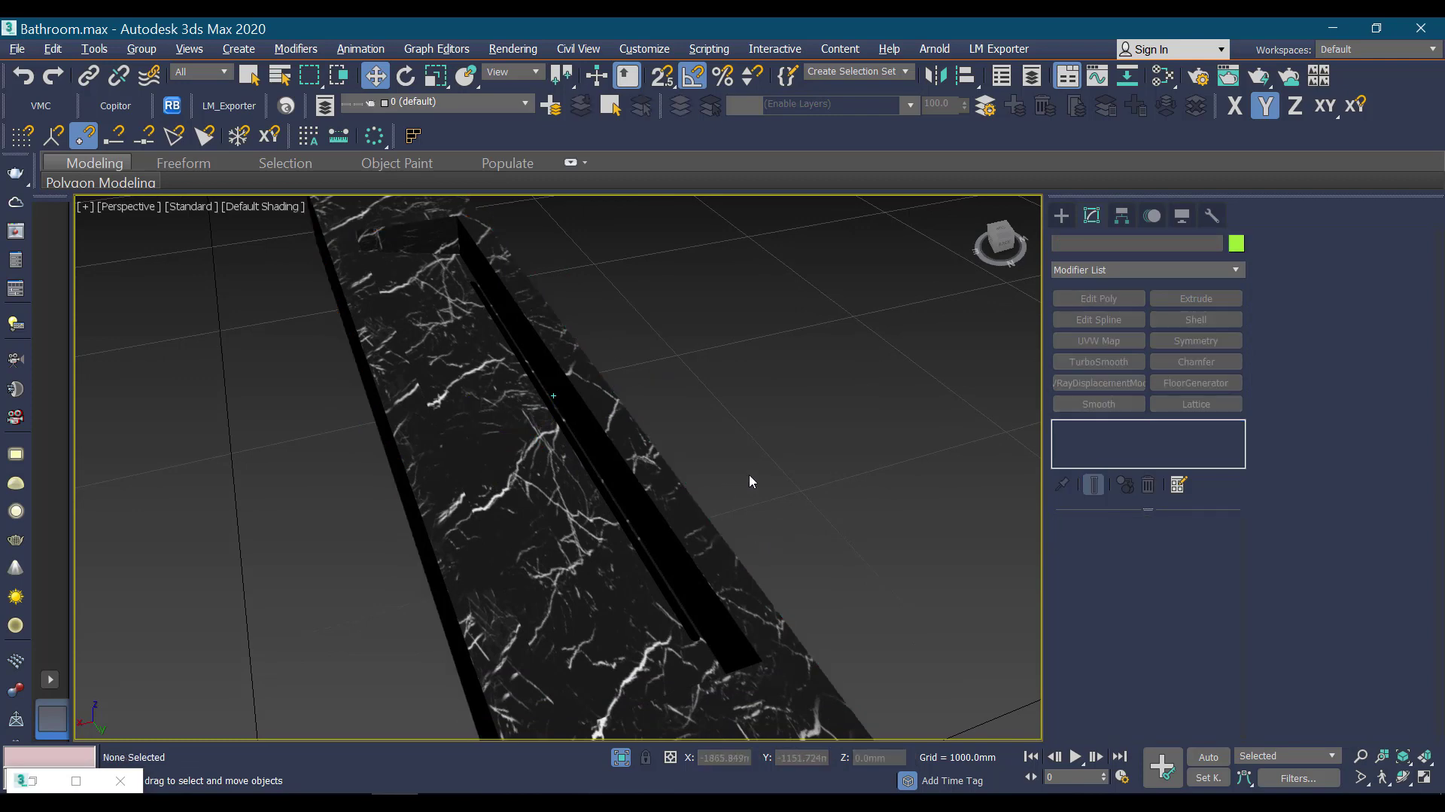
pyautogui.hotkey('alt', 'w')
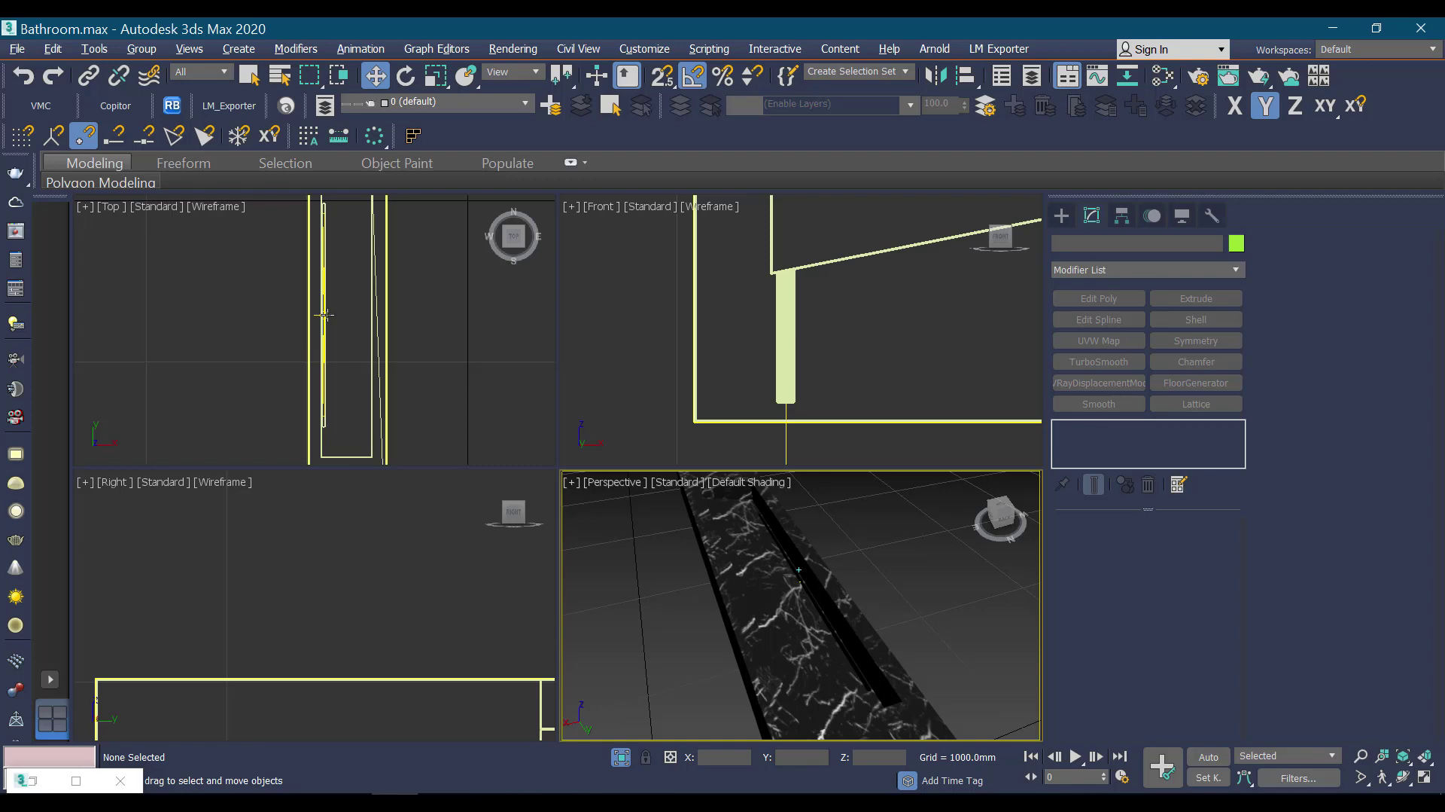
pyautogui.click(798, 570)
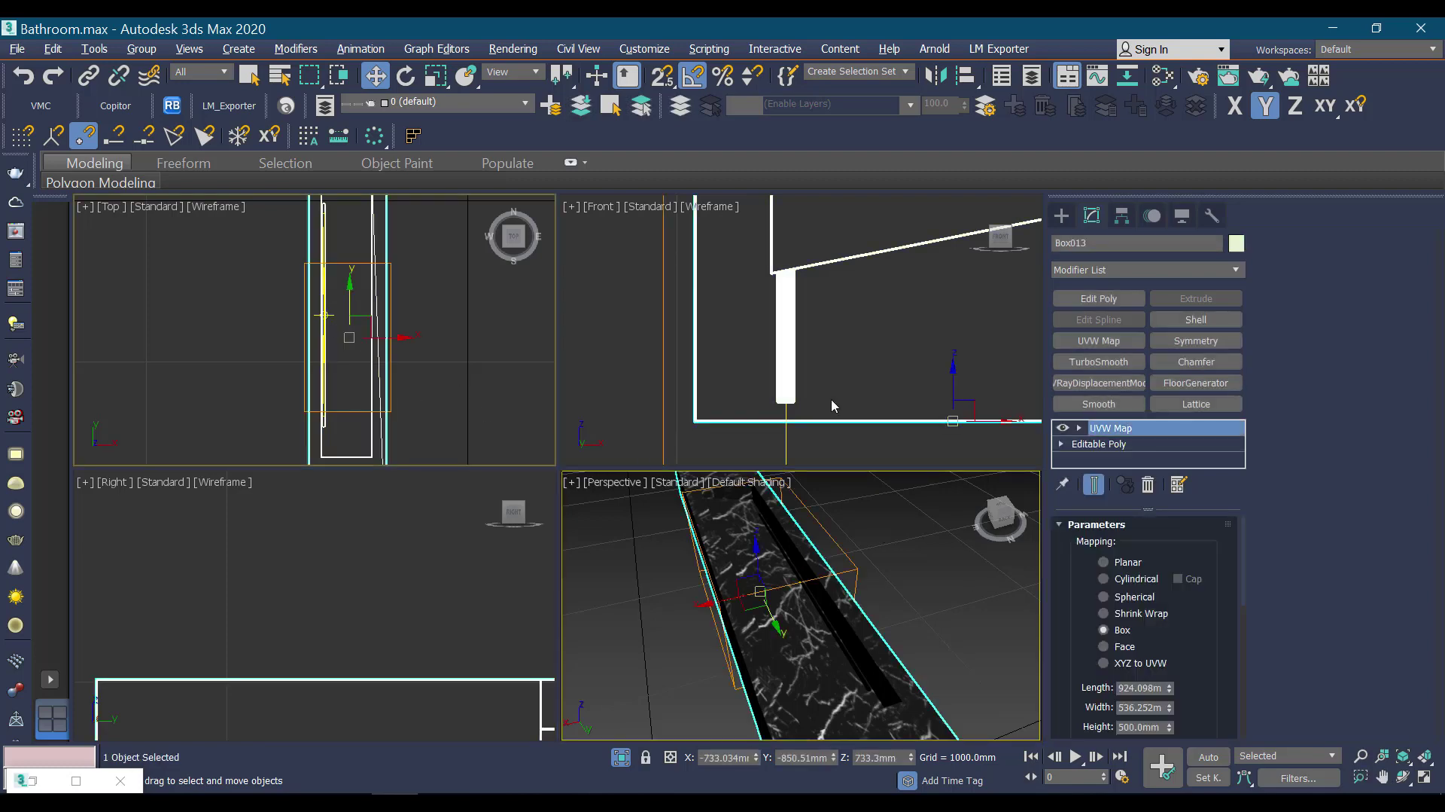
pyautogui.click(786, 451)
pyautogui.hotkey('alt', 'w')
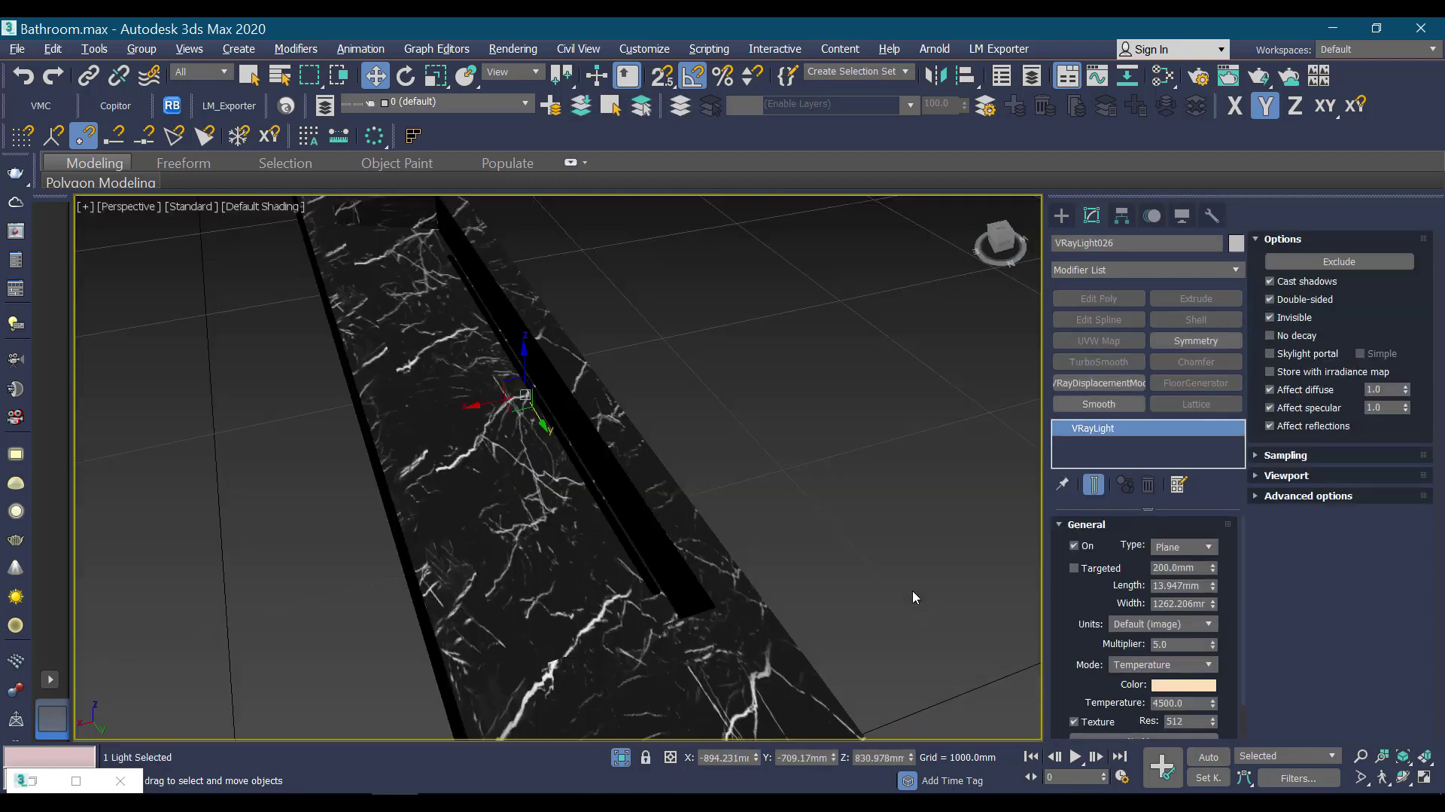
# Turn off Isolate Selection and view the bathroom through VRayCam002, starting a render
pyautogui.click(622, 768)
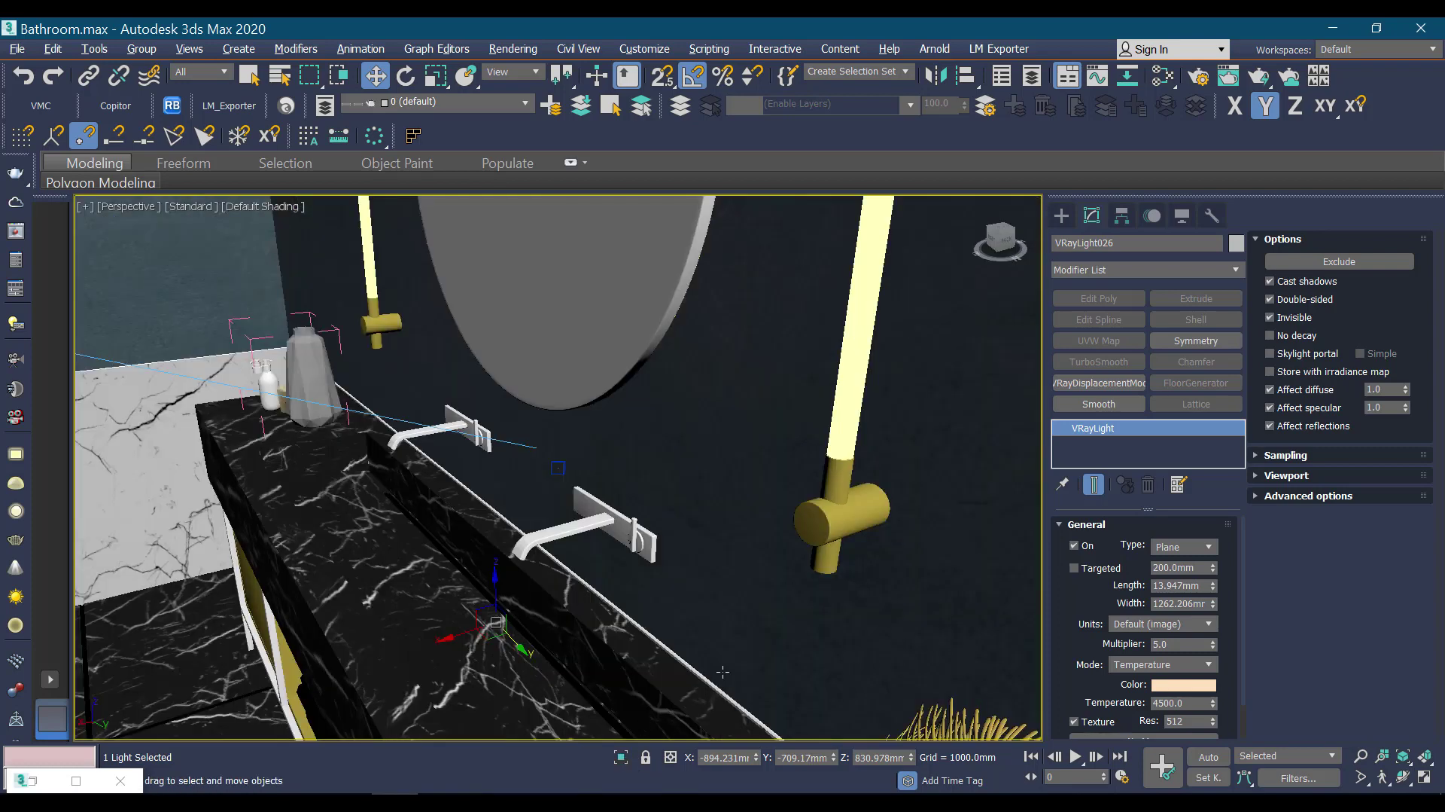
pyautogui.click(722, 671)
pyautogui.moveTo(739, 539); pyautogui.dragTo(703, 508, button='middle')
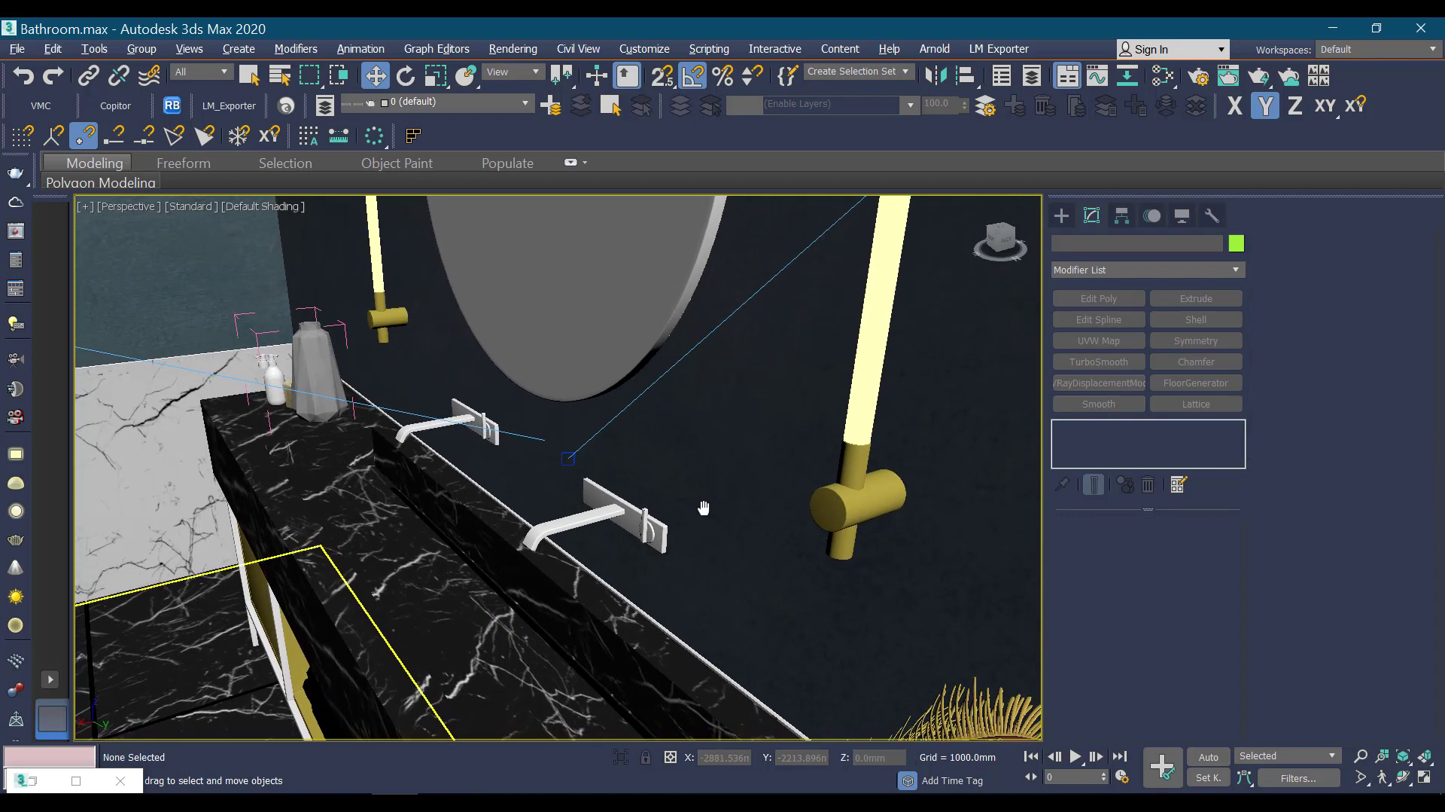
pyautogui.press('c')
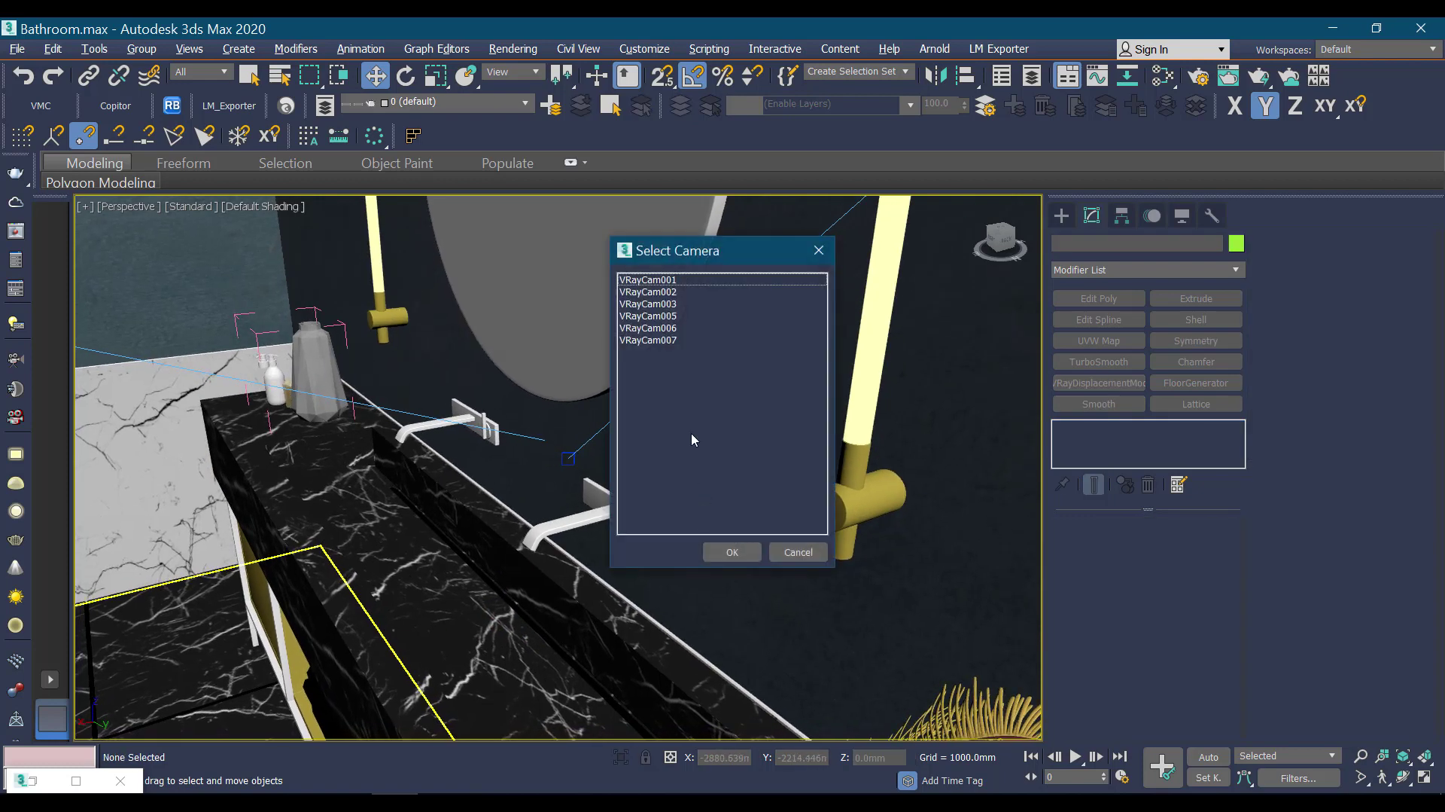
pyautogui.doubleClick(667, 294)
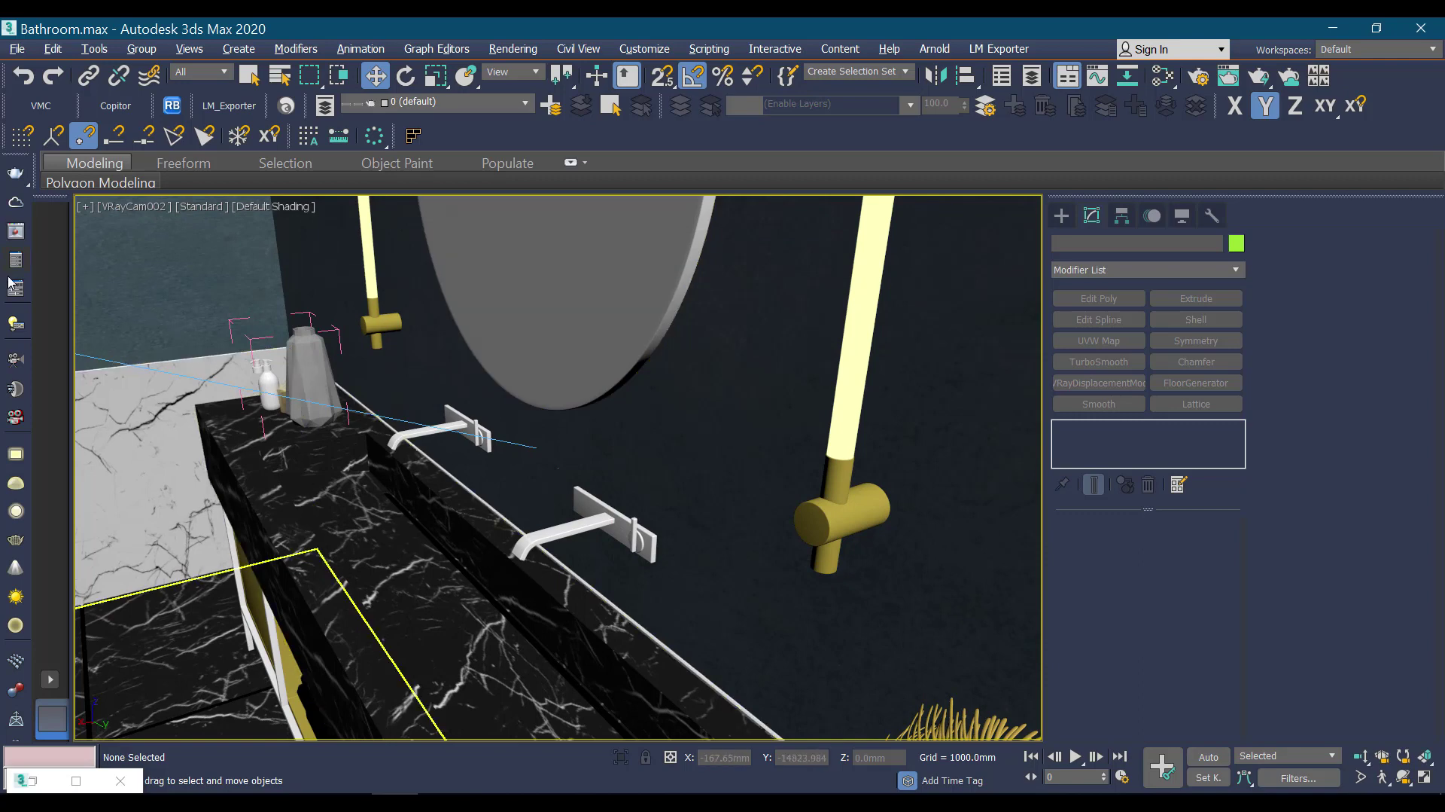
pyautogui.click(15, 233)
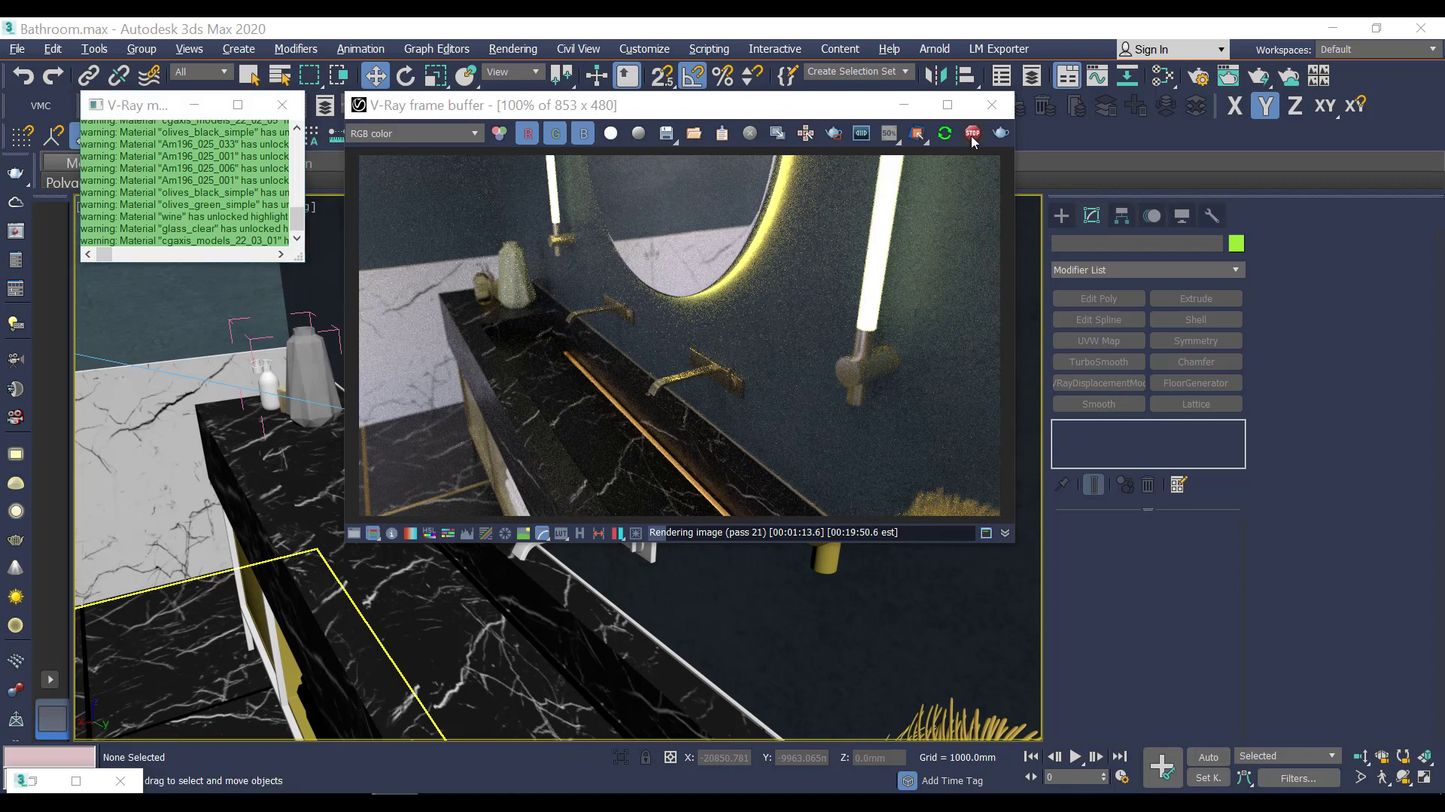
# After the 1 min 36.5 s render finishes, return to the Create panel for V-Ray lights
pyautogui.click(1062, 217)
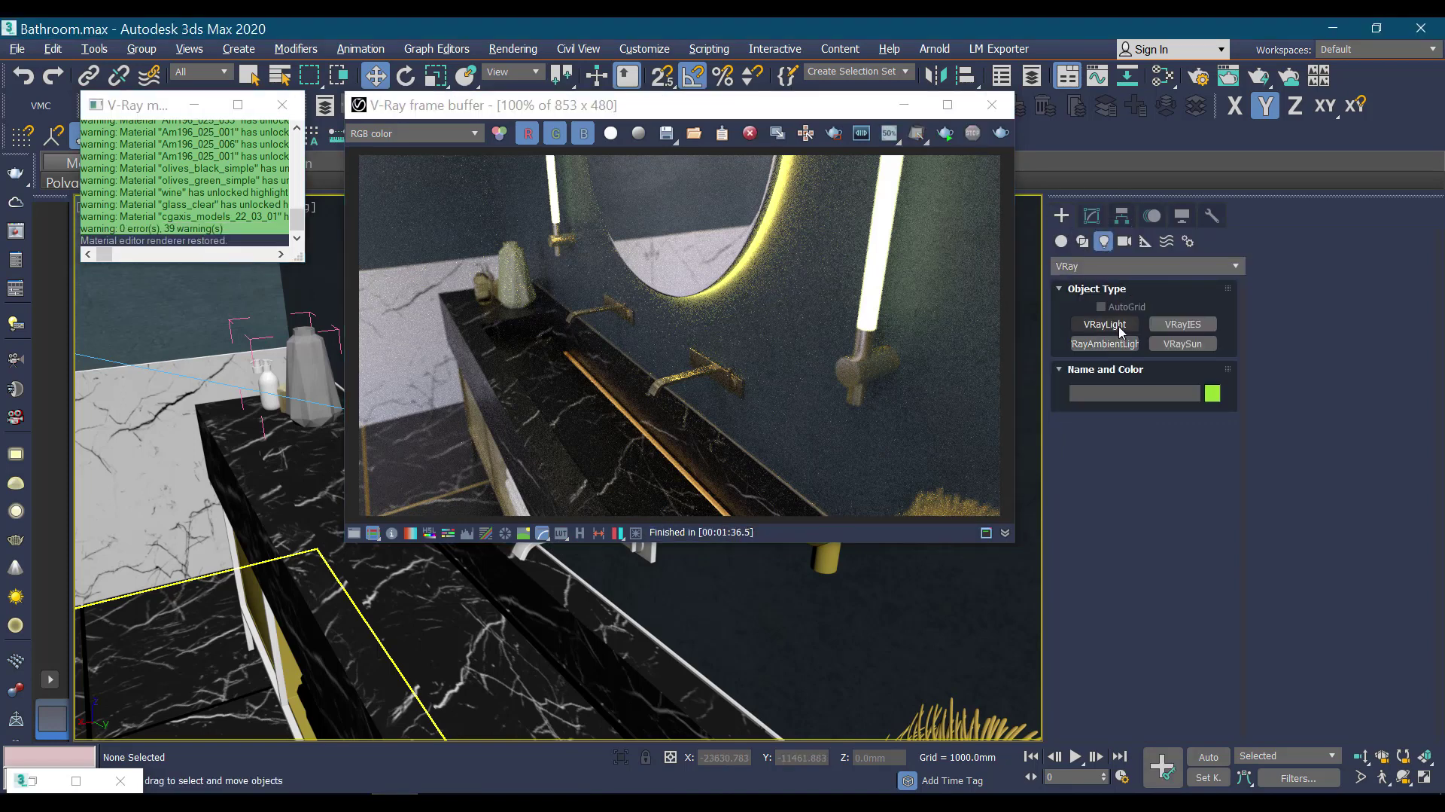
# Place a Sphere VRayLight on the countertop with AutoGrid and raise it above the surface
pyautogui.click(1120, 328)
pyautogui.click(1191, 454)
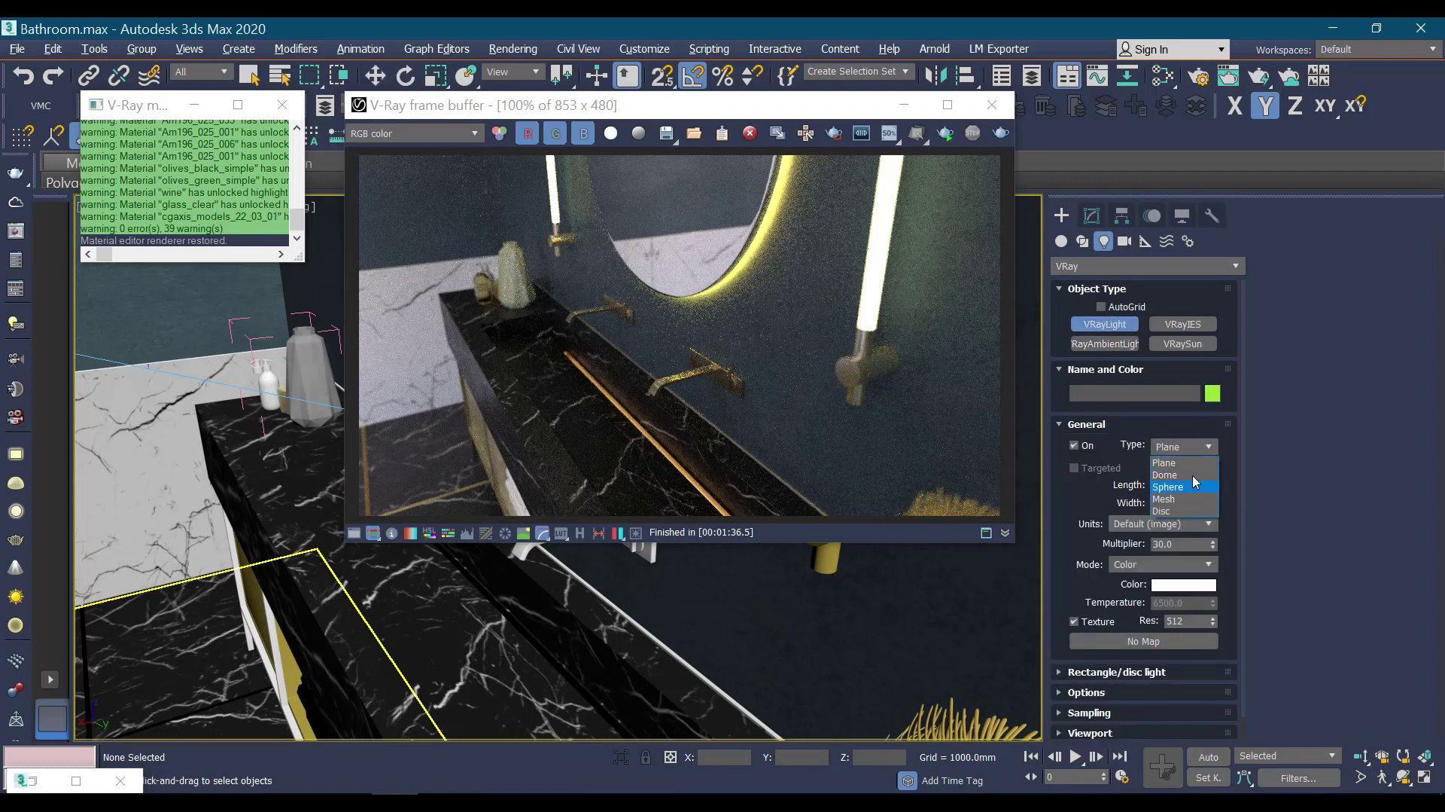
pyautogui.click(1195, 486)
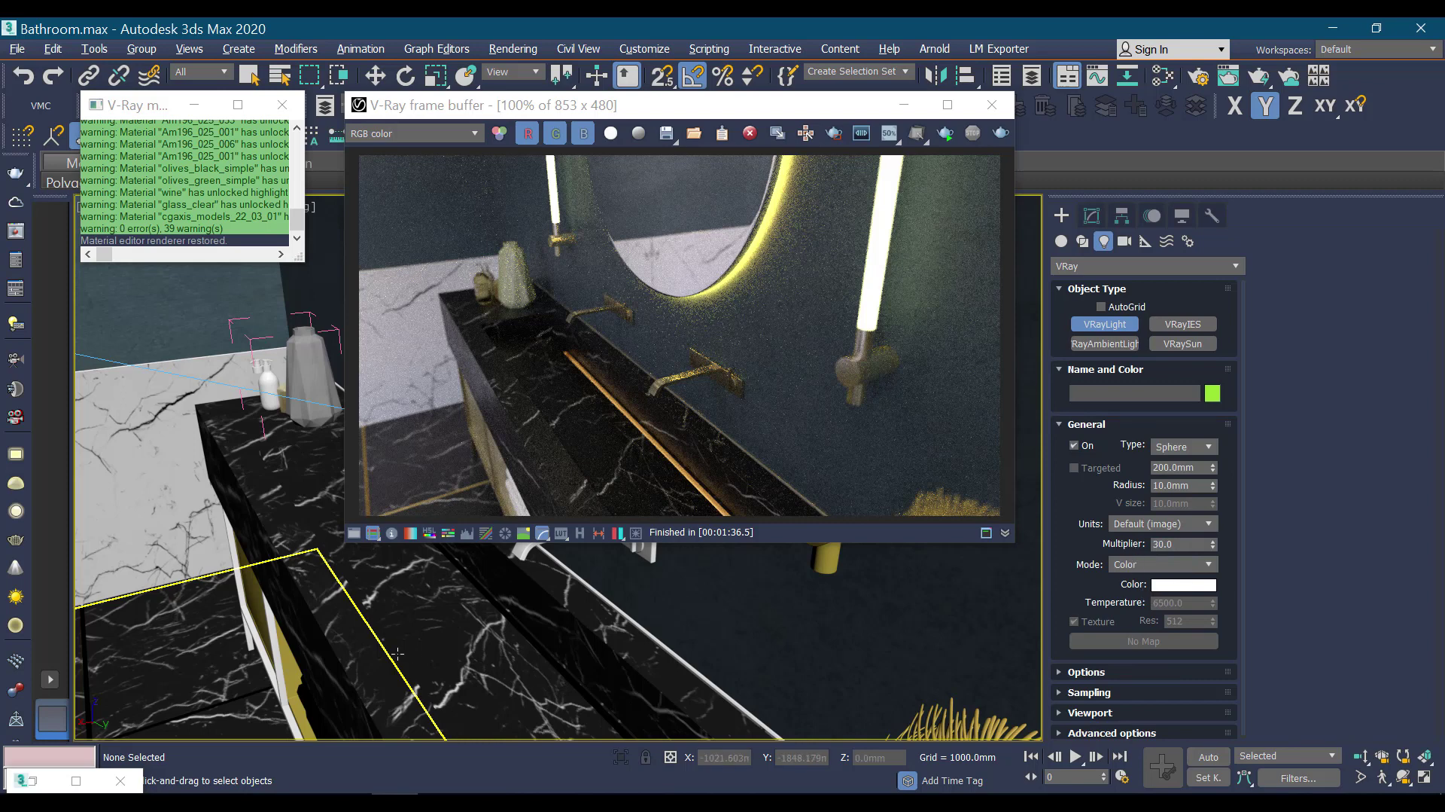
pyautogui.click(1101, 307)
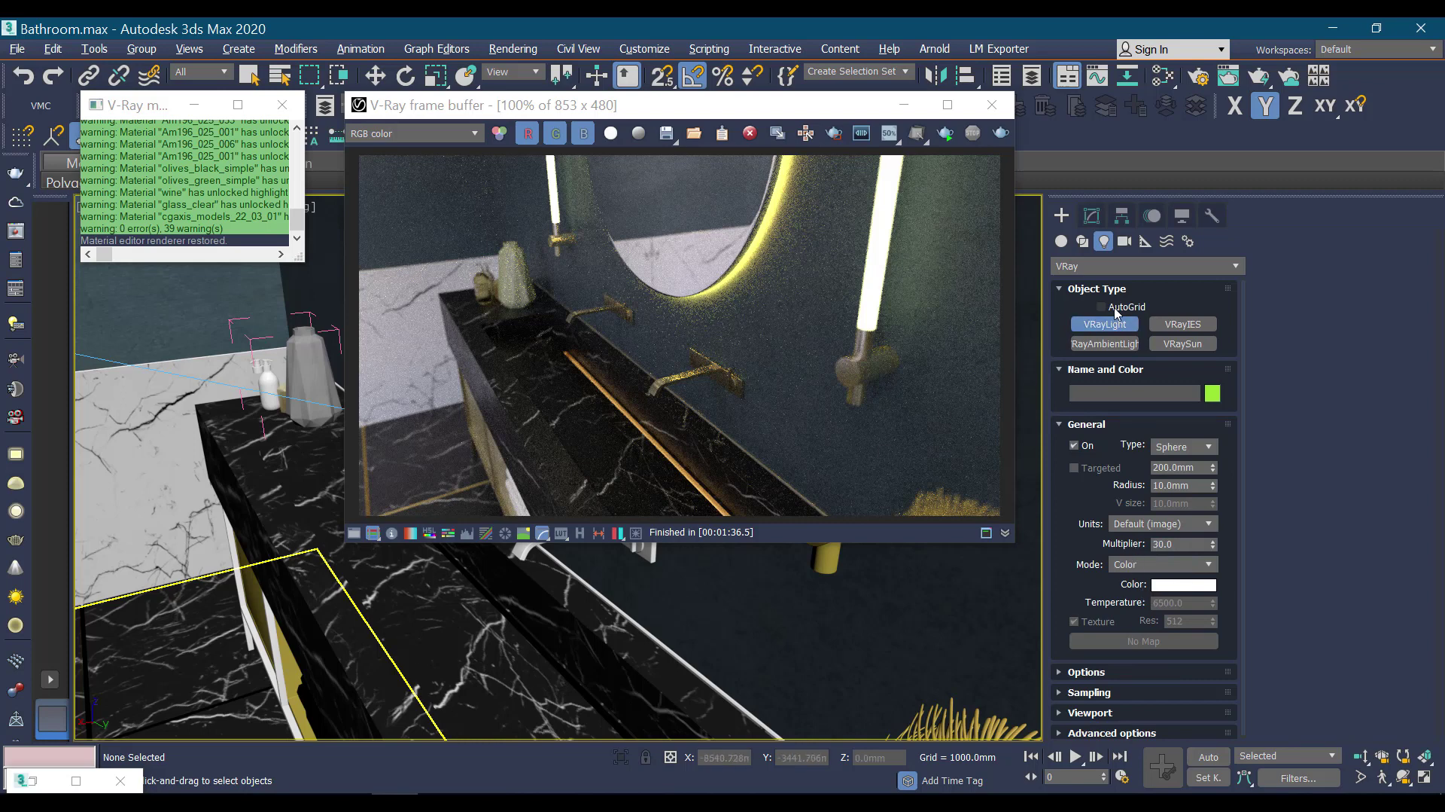
pyautogui.click(452, 632)
pyautogui.press('w')
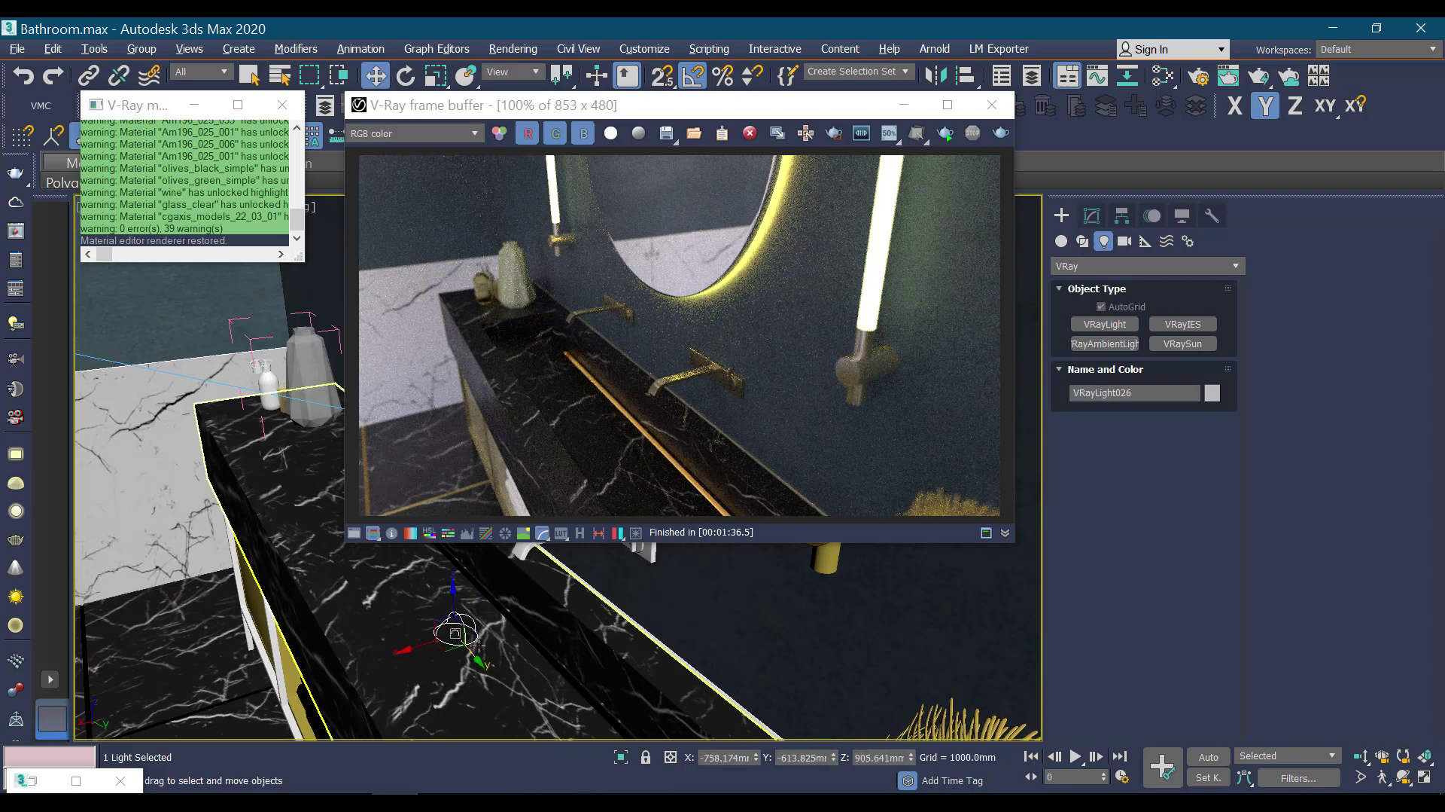
pyautogui.moveTo(453, 602); pyautogui.dragTo(452, 576)
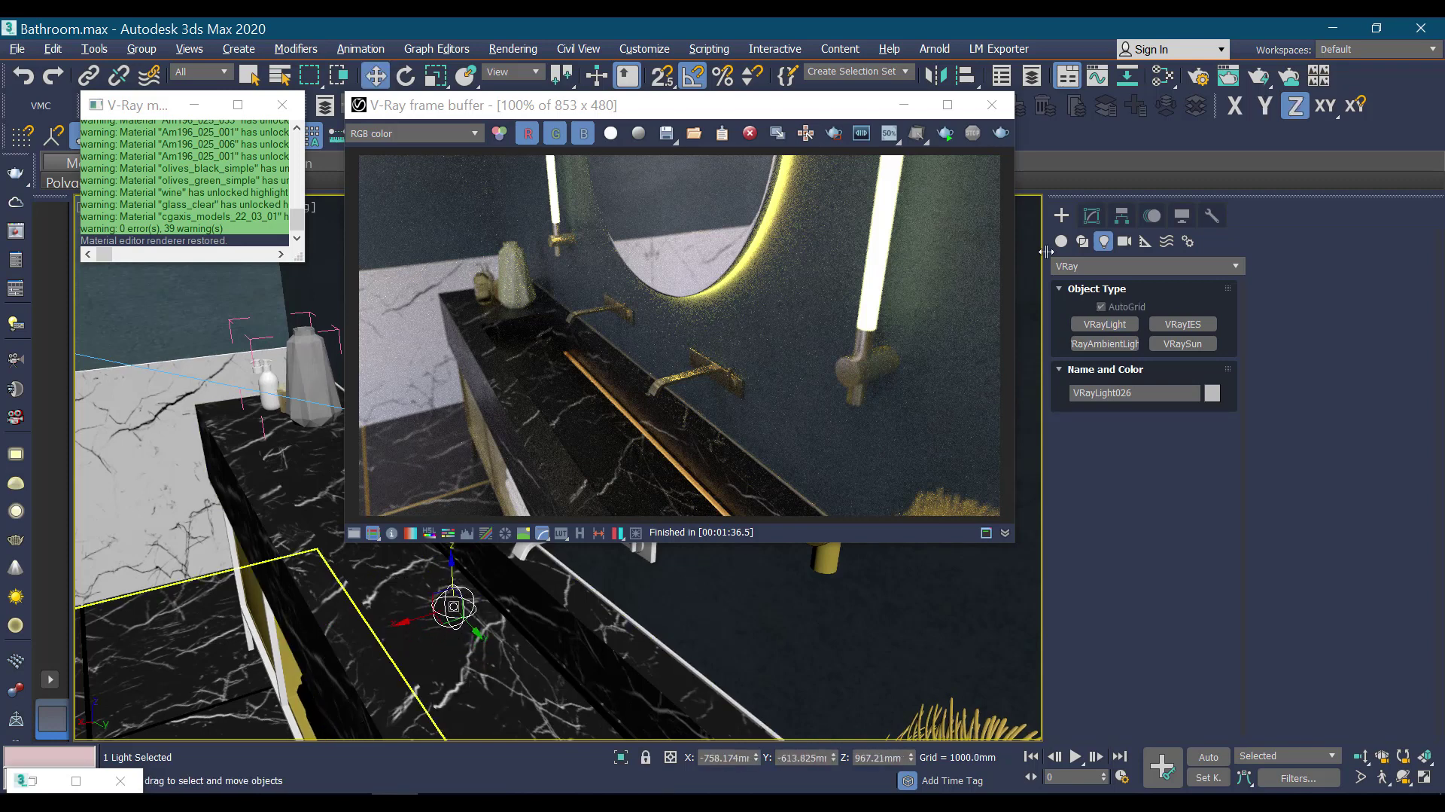
# Set the sphere light's multiplier to 4 and expand its Options
pyautogui.click(1091, 216)
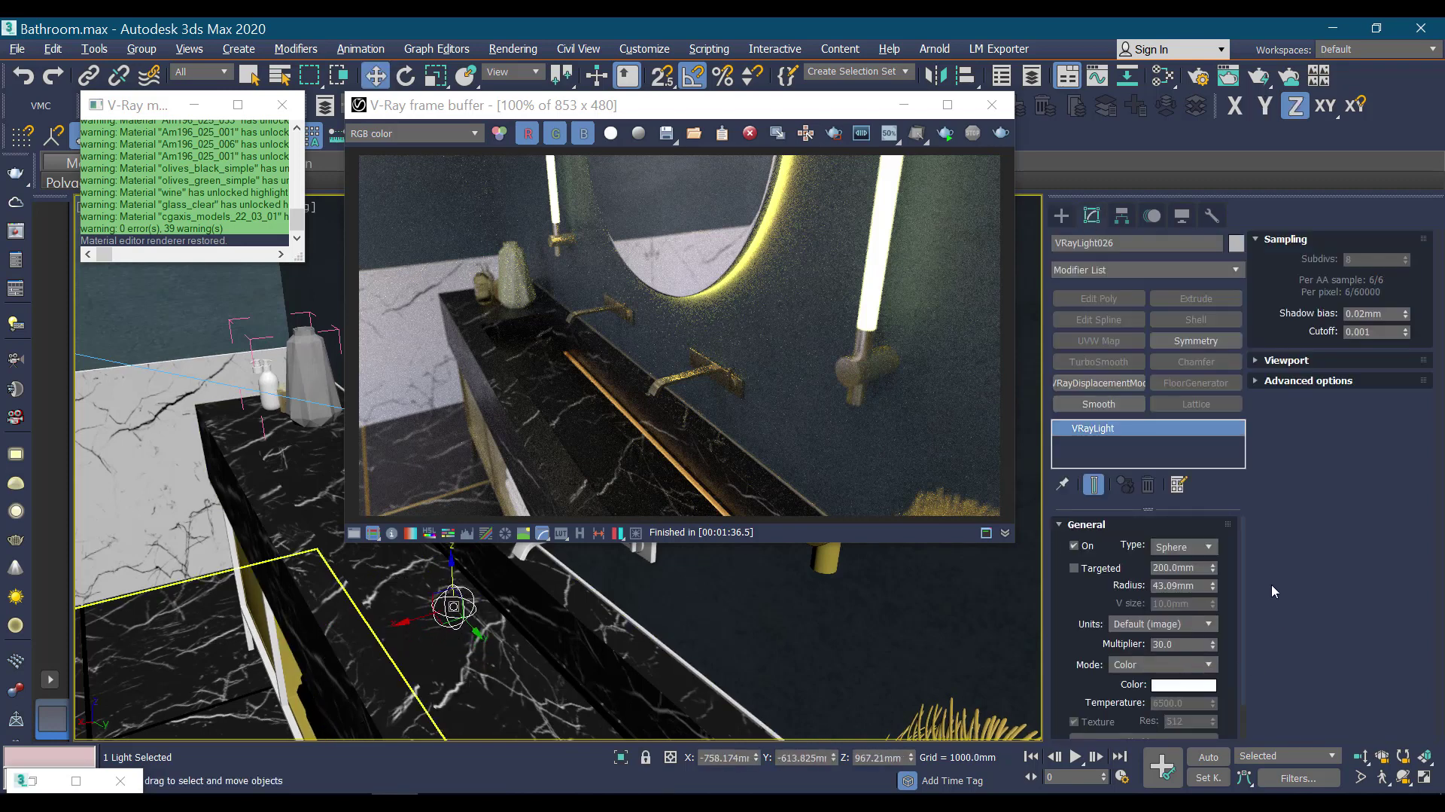
pyautogui.doubleClick(1176, 643)
pyautogui.write('4')
pyautogui.press('Return')
pyautogui.scroll(-1, 1076, 625)
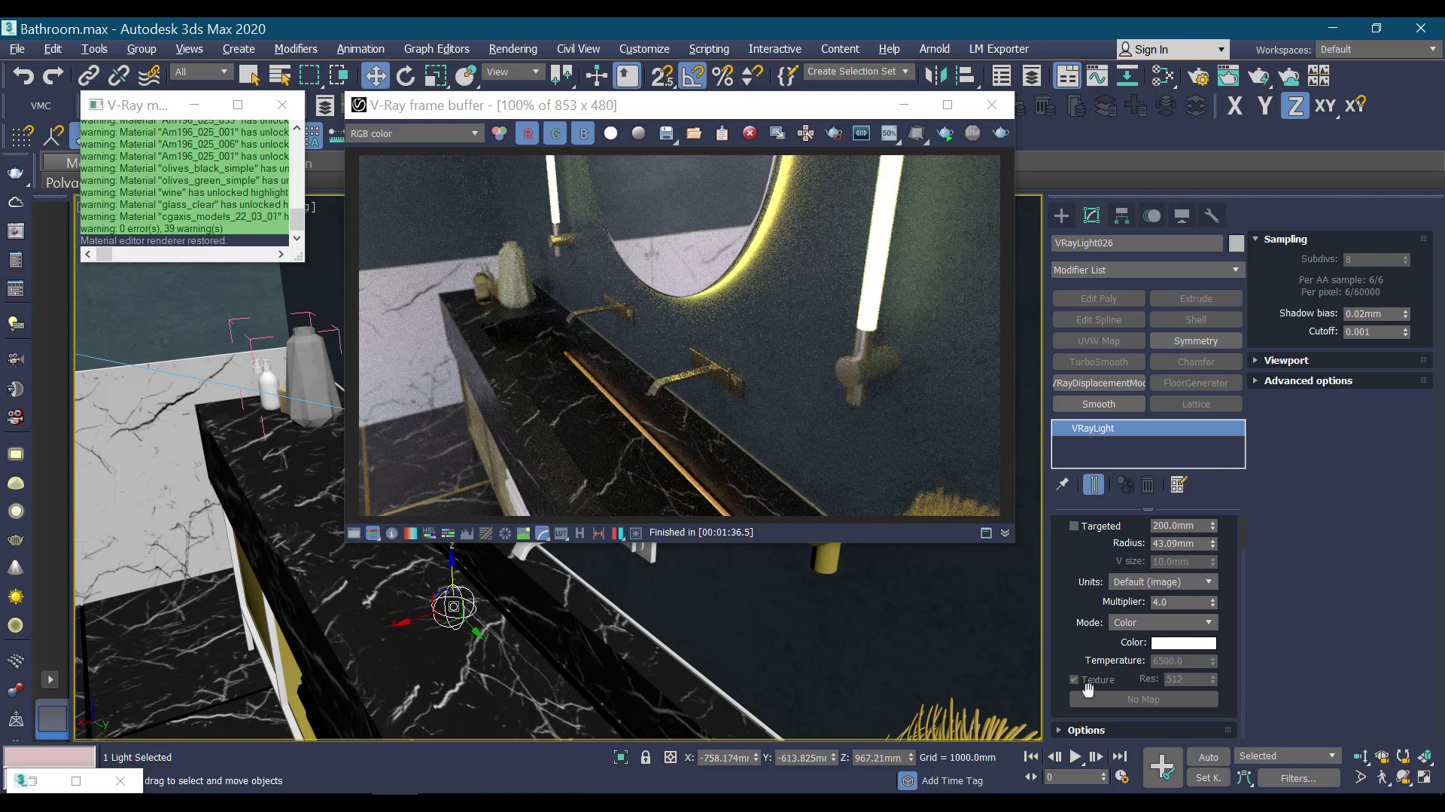
pyautogui.click(1086, 730)
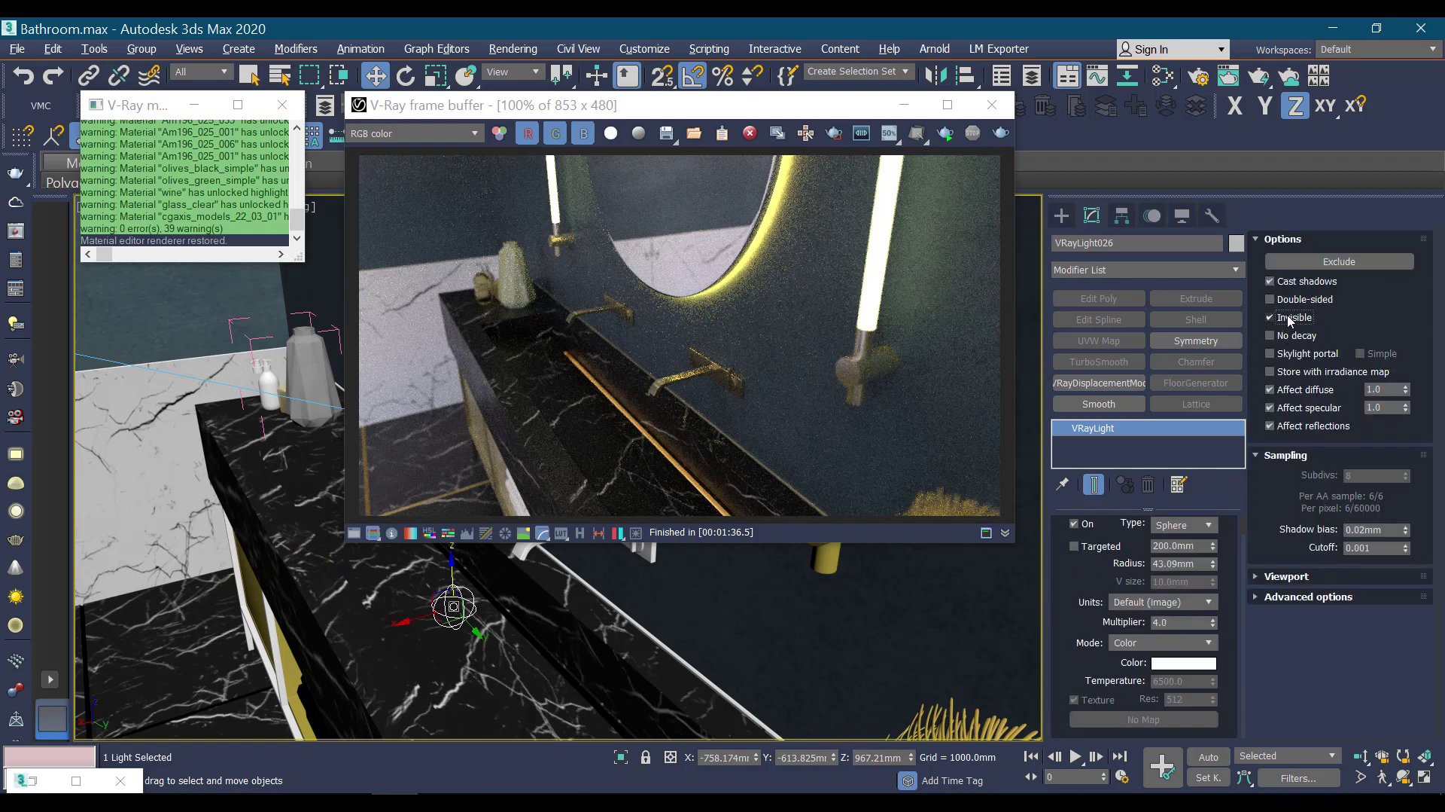
pyautogui.click(950, 142)
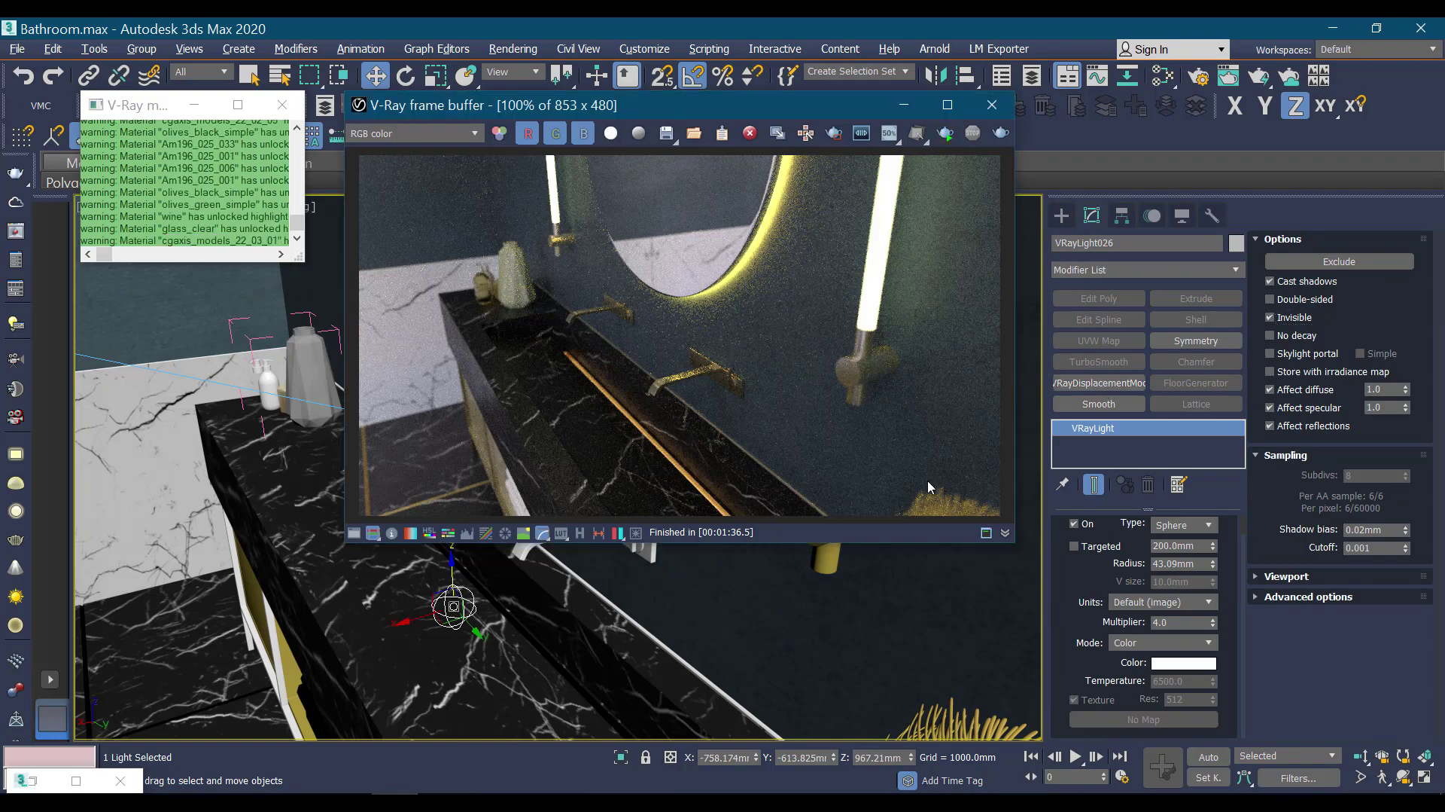